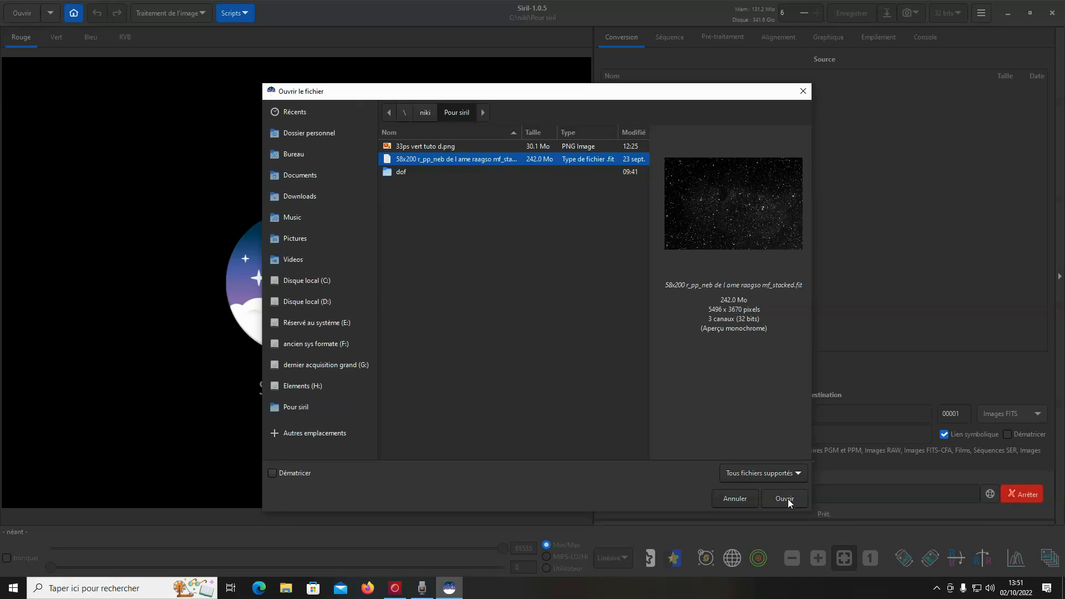
Open 58x200 r_pp_neb de l ame raagso mf_stacked.fit and set its display range from 0 to 65535
click(788, 498)
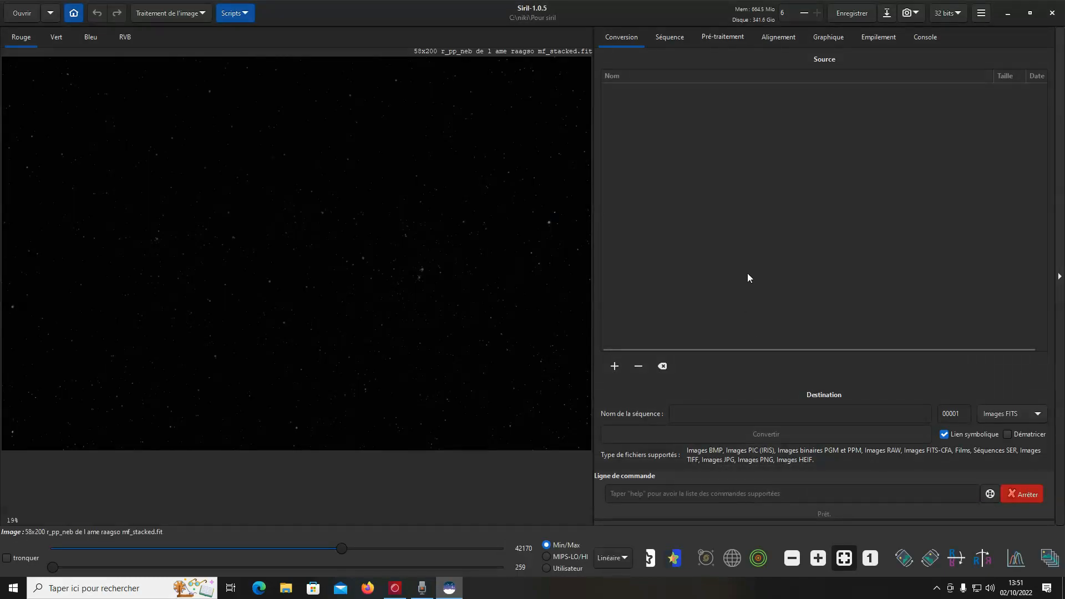
drag(338, 549, 551, 564)
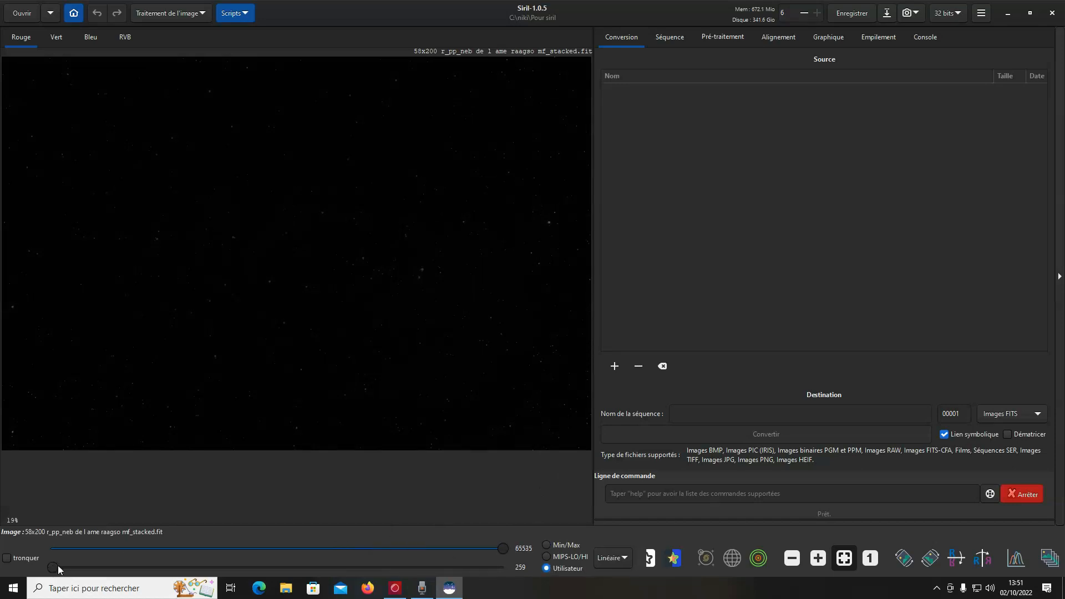
drag(56, 567, 42, 574)
Set the display mode to Histogramme and view the combined RVB image
click(612, 557)
click(622, 538)
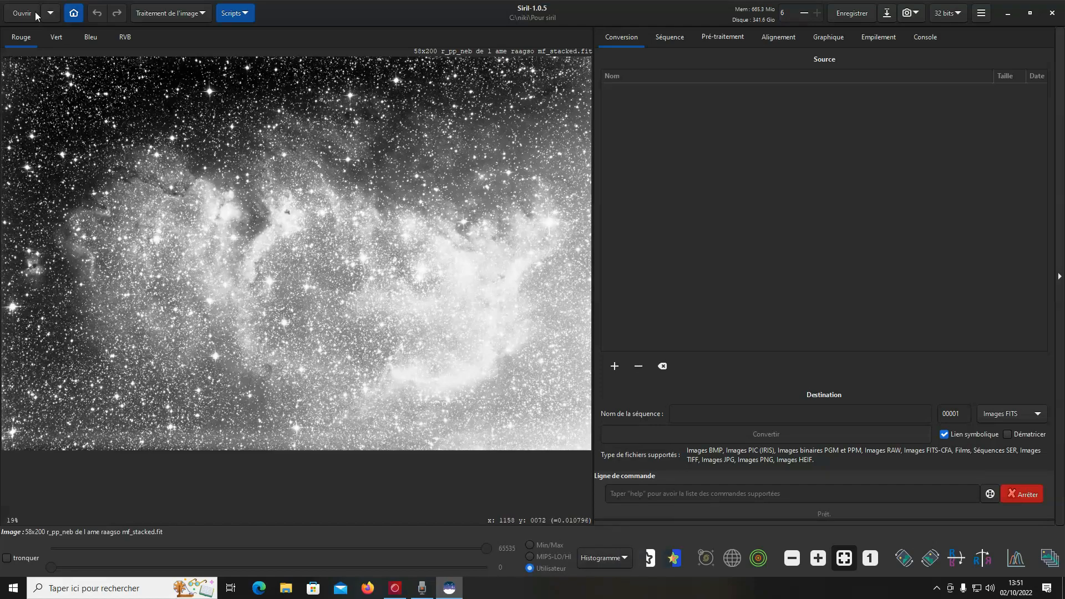
click(126, 39)
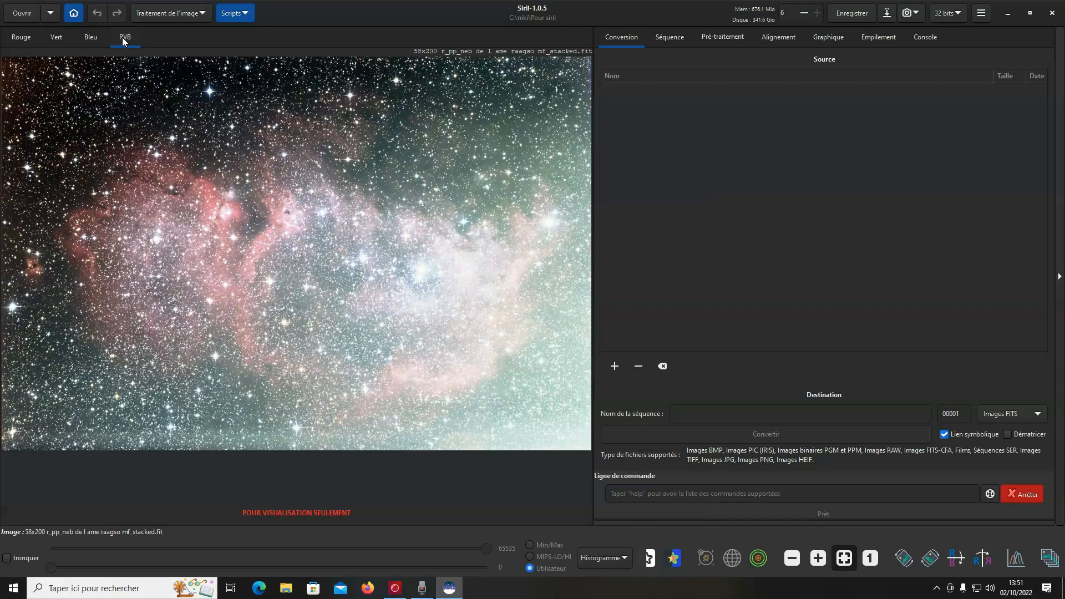
Compare the Linéaire and Auto ajustement display modes with the Histogramme mode, returning to Histogramme
click(605, 557)
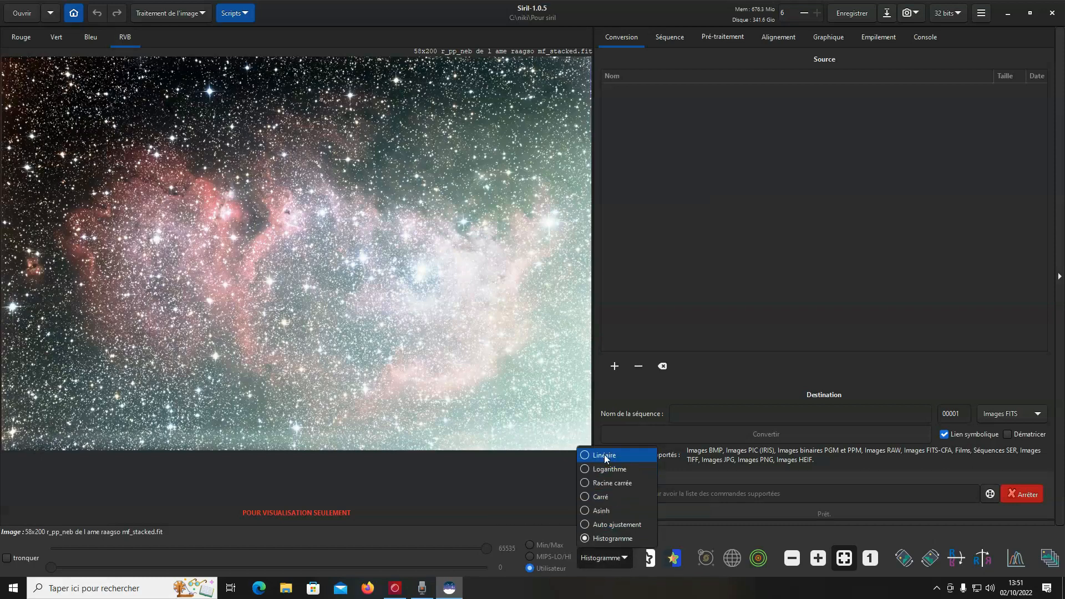
click(604, 454)
click(615, 559)
click(619, 537)
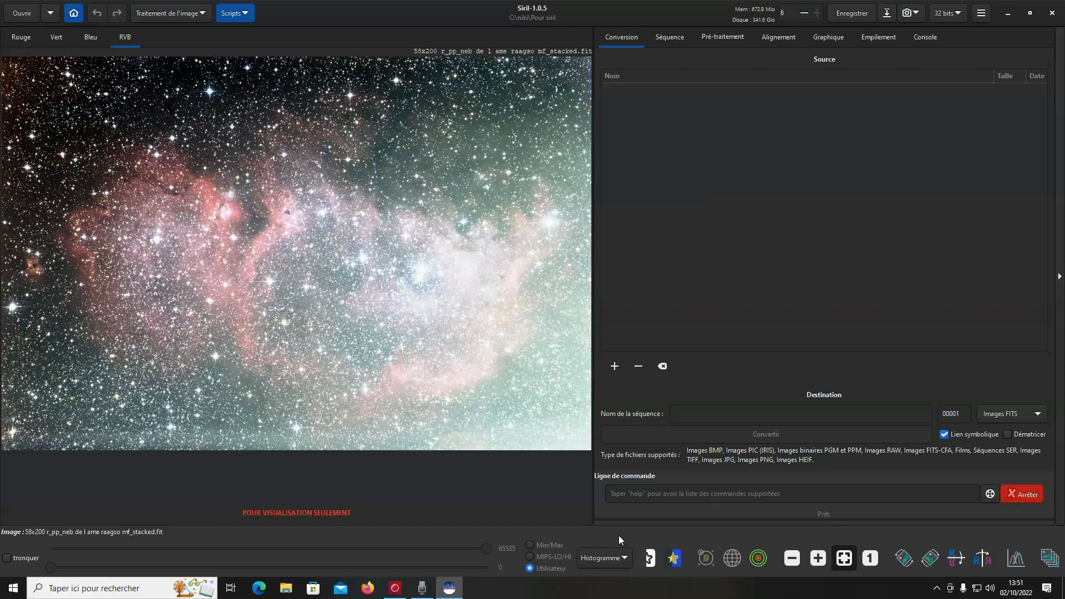
click(621, 556)
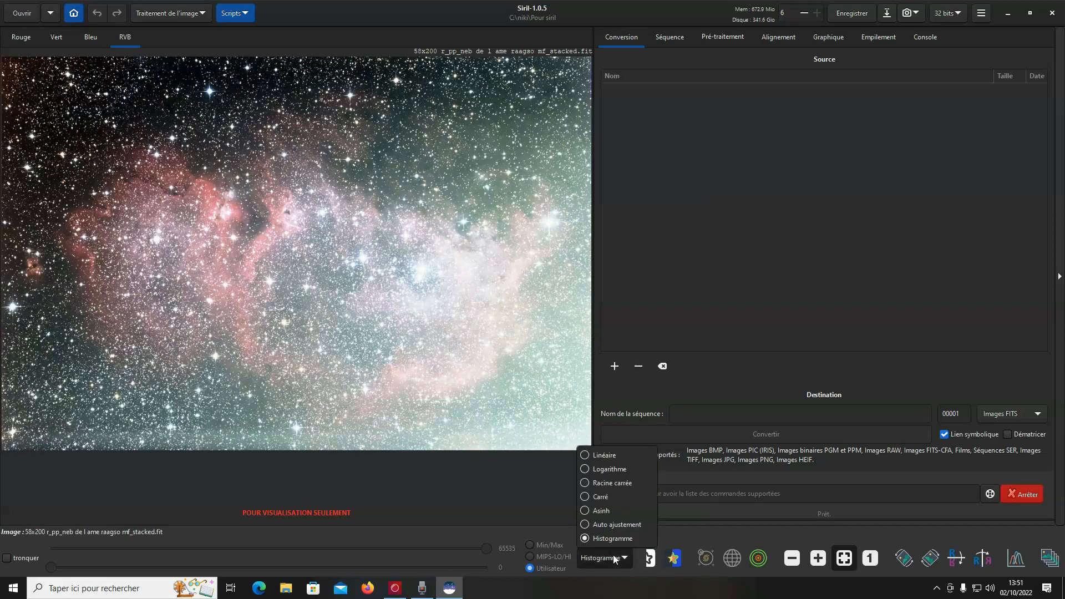
click(614, 526)
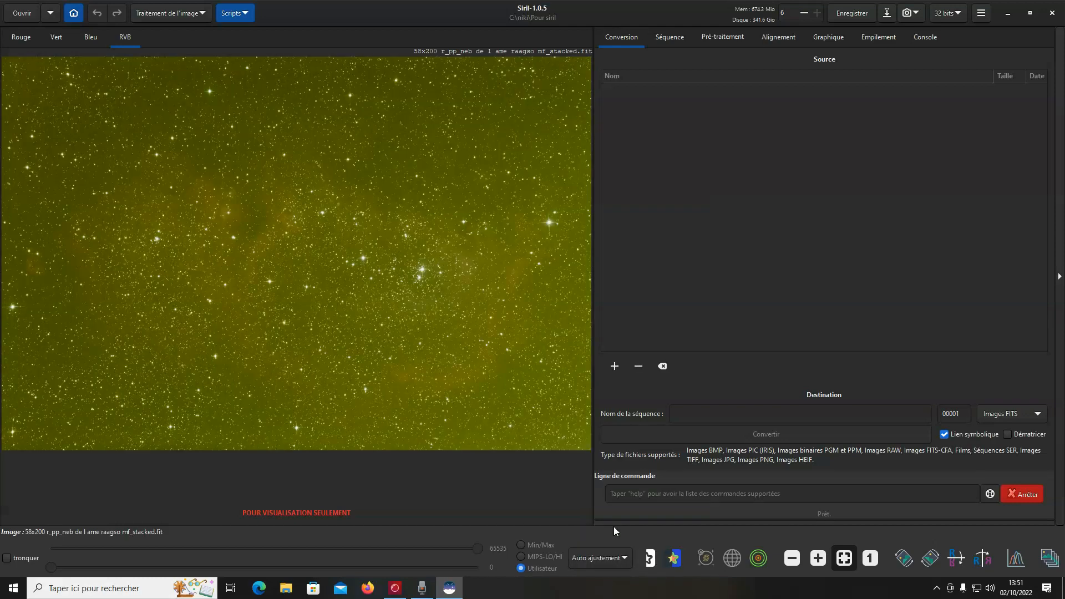
click(616, 561)
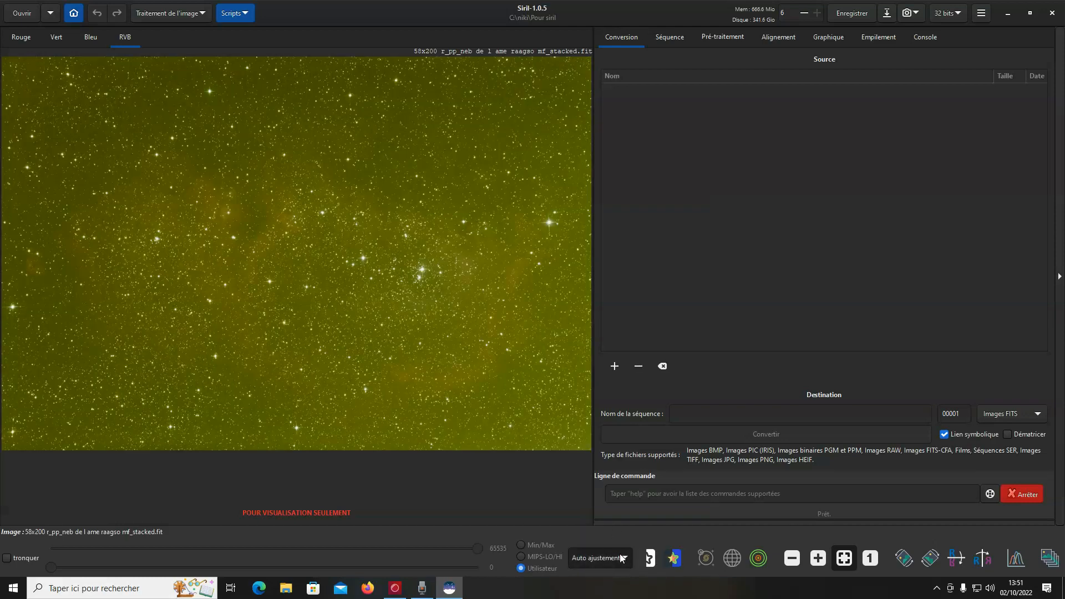
click(620, 539)
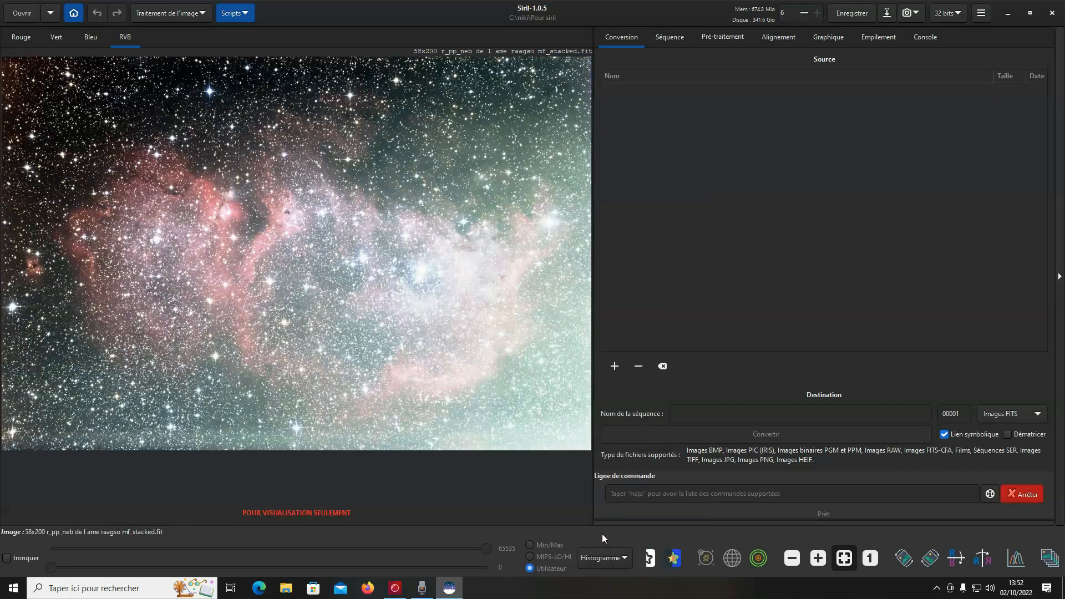
Open gradient extraction, set the grid tolerance to 0.85 and generate background samples with RBF interpolation and 11 samples per line
click(180, 15)
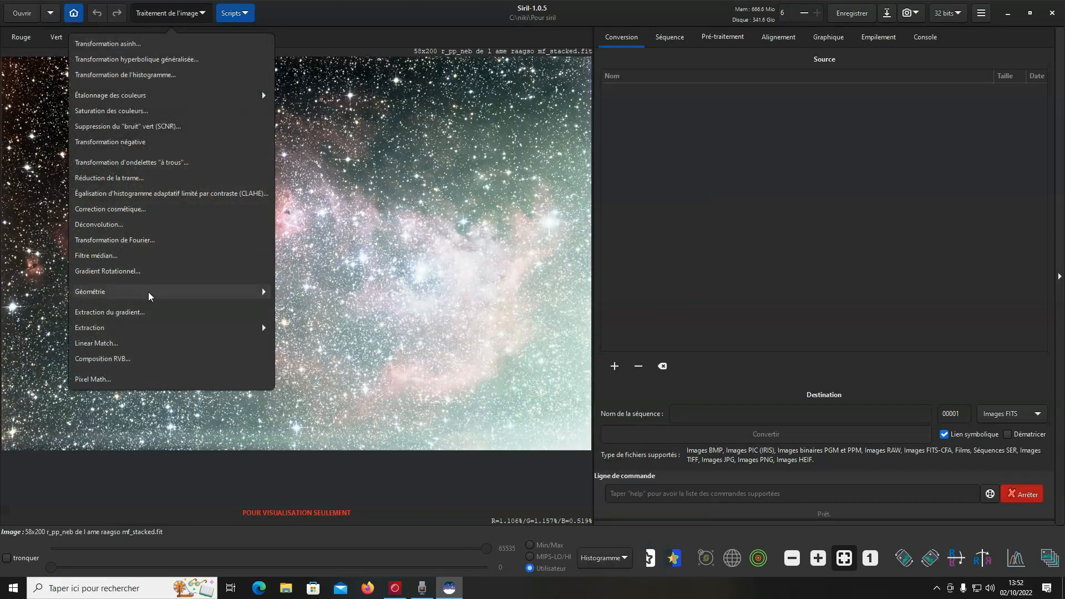
click(149, 313)
drag(557, 113, 749, 110)
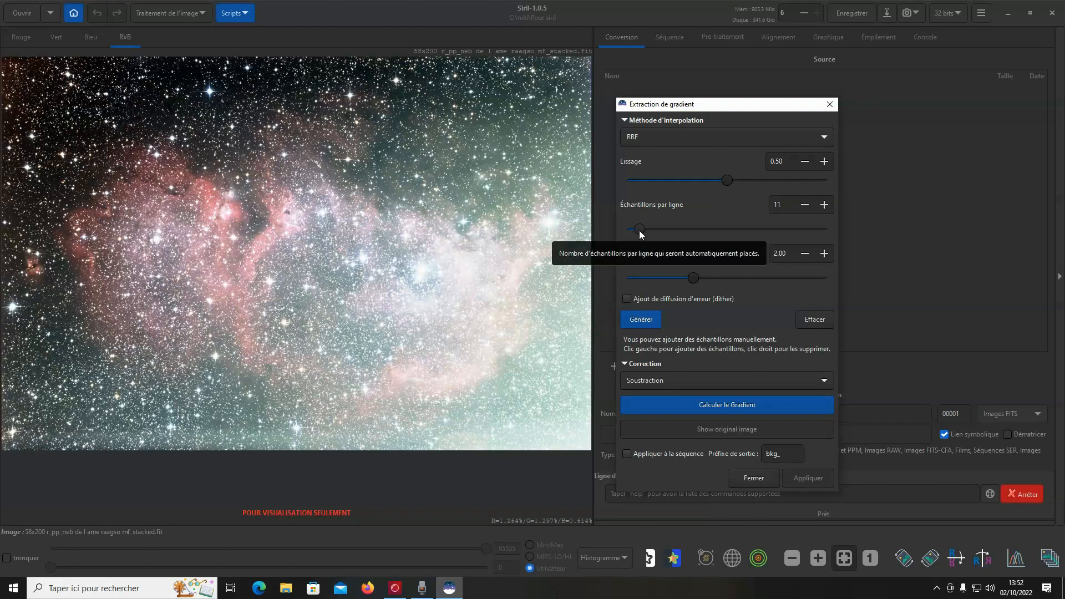
click(687, 278)
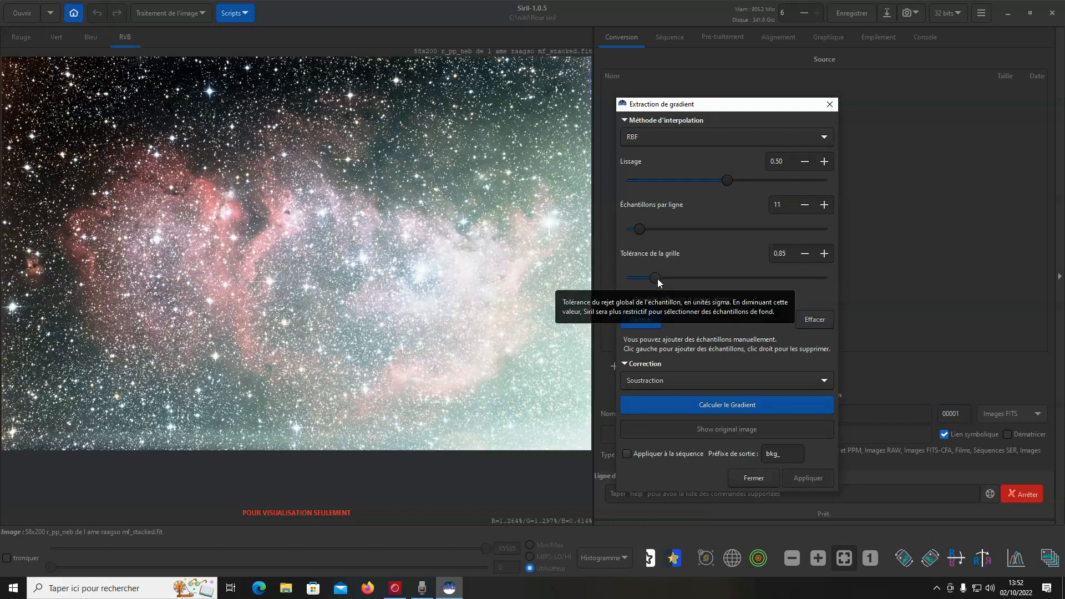
click(654, 322)
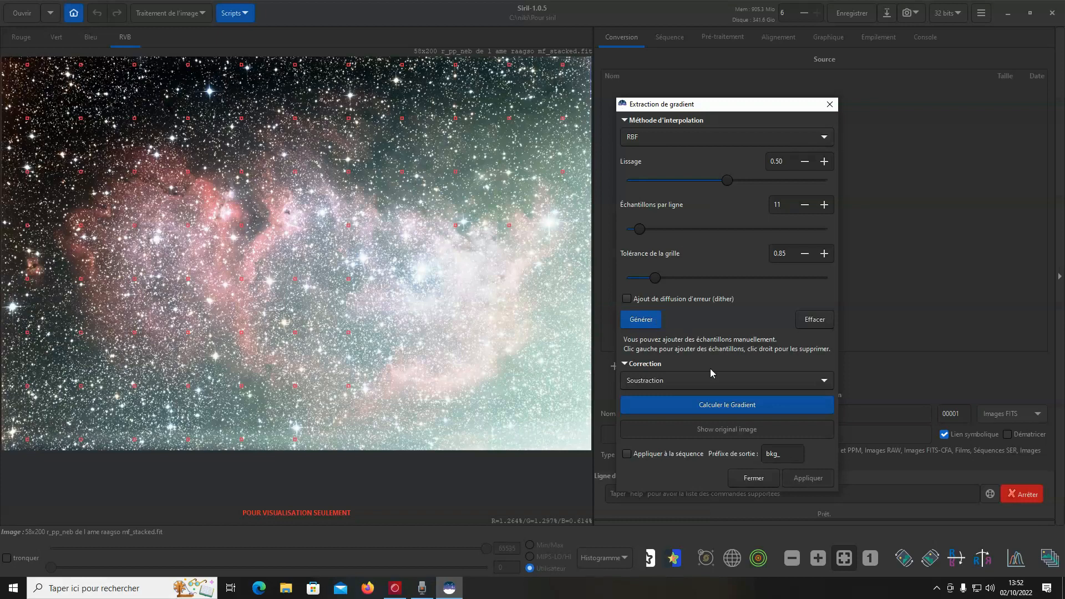
Try the gradient correction by subtraction, check it in the green channel, and close the extraction without applying it
click(713, 404)
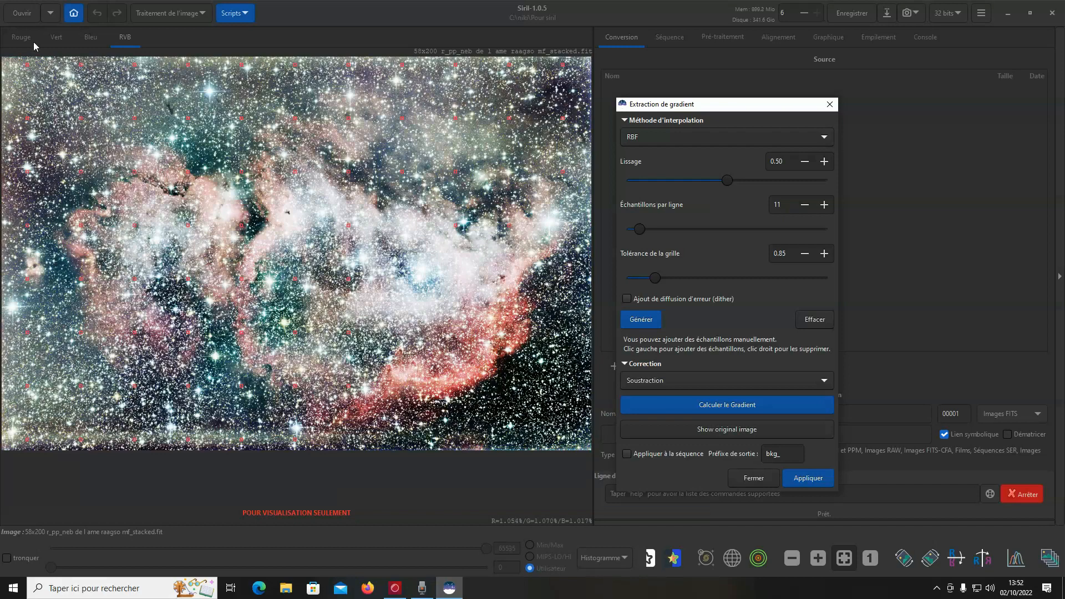
click(56, 37)
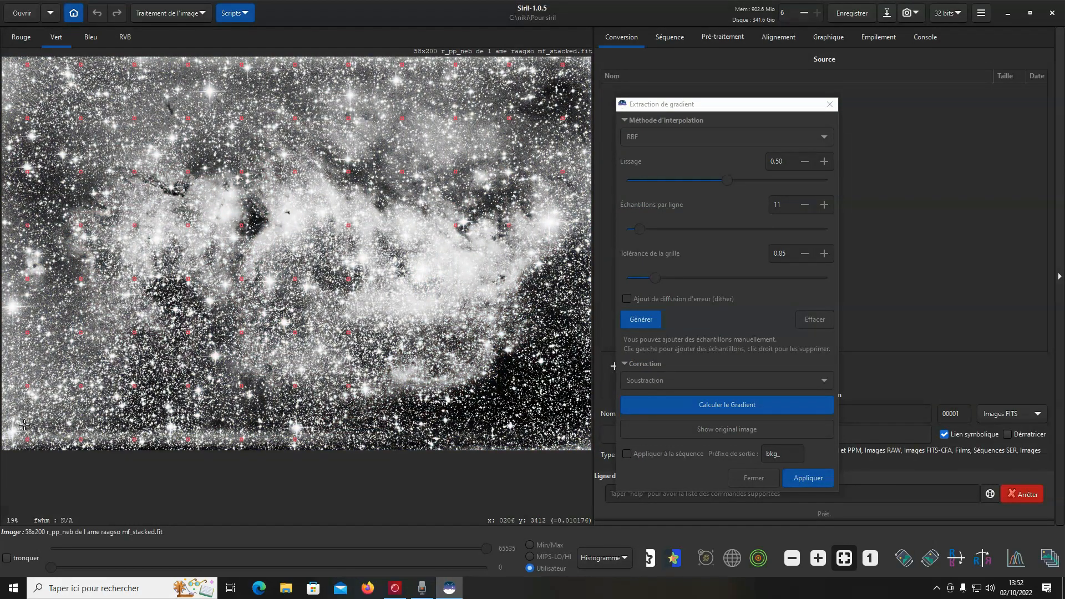
click(741, 480)
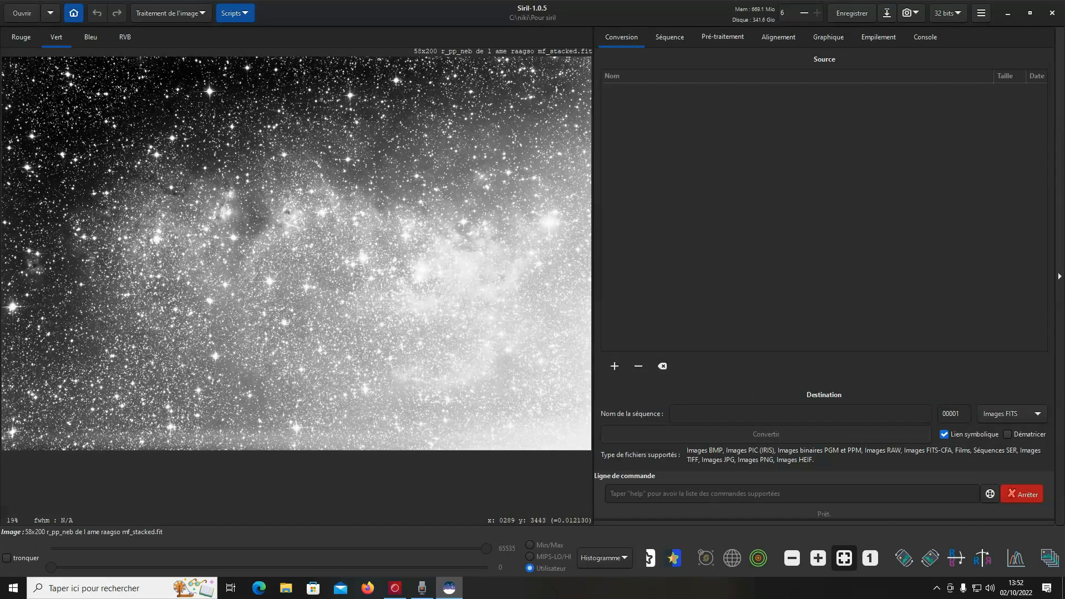
Crop the image to a selection of about 5165 × 3371 px that excludes the outer borders
drag(26, 426, 580, 64)
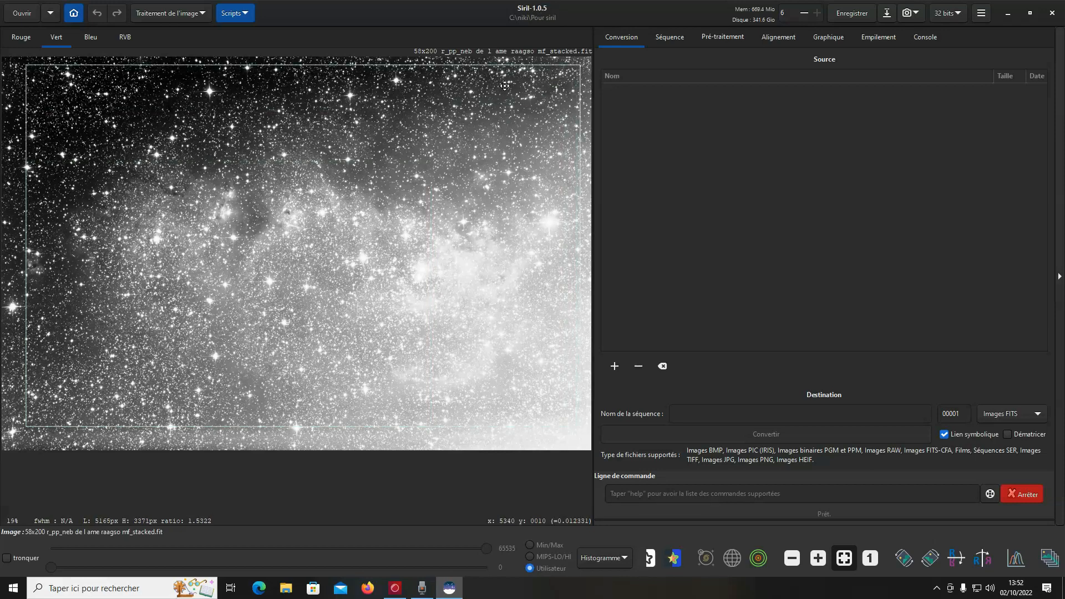
right_click(330, 331)
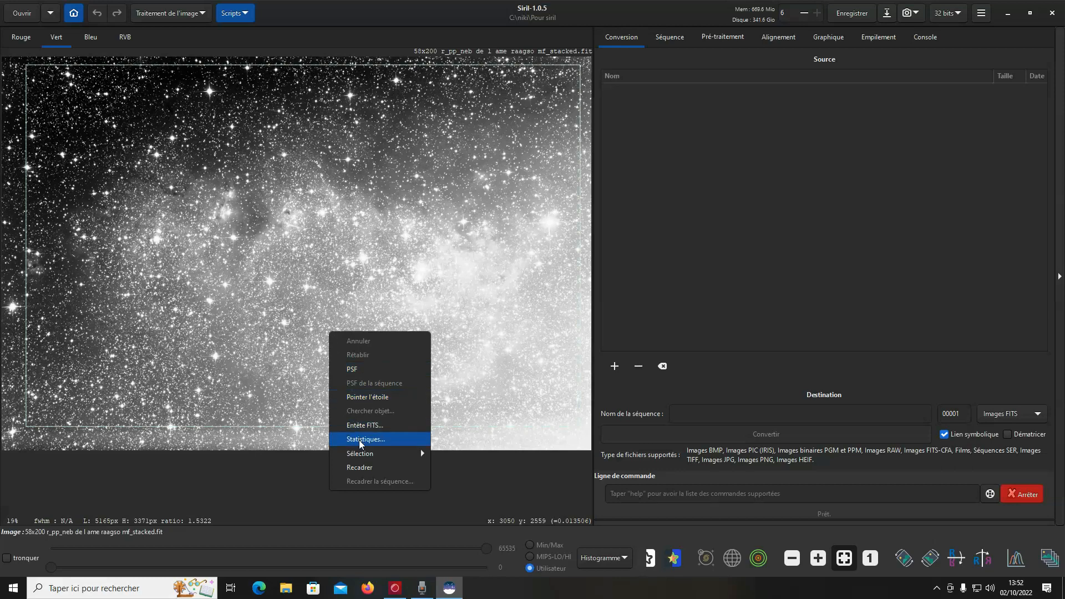
click(361, 468)
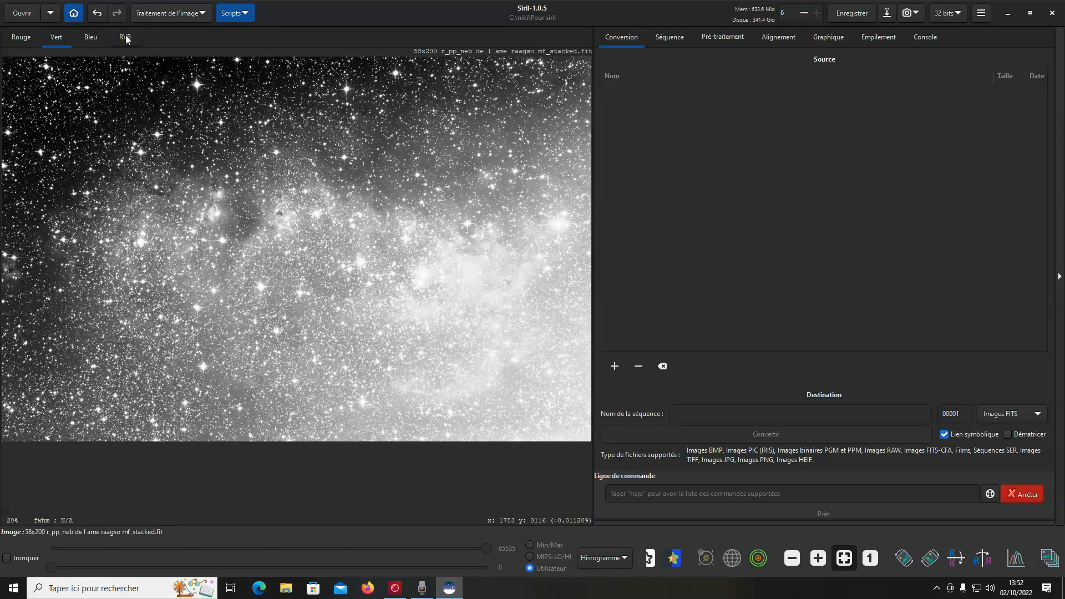
Reopen gradient extraction in the RVB view, set 10 samples per line, generate the samples and calculate the gradient
click(125, 37)
click(161, 14)
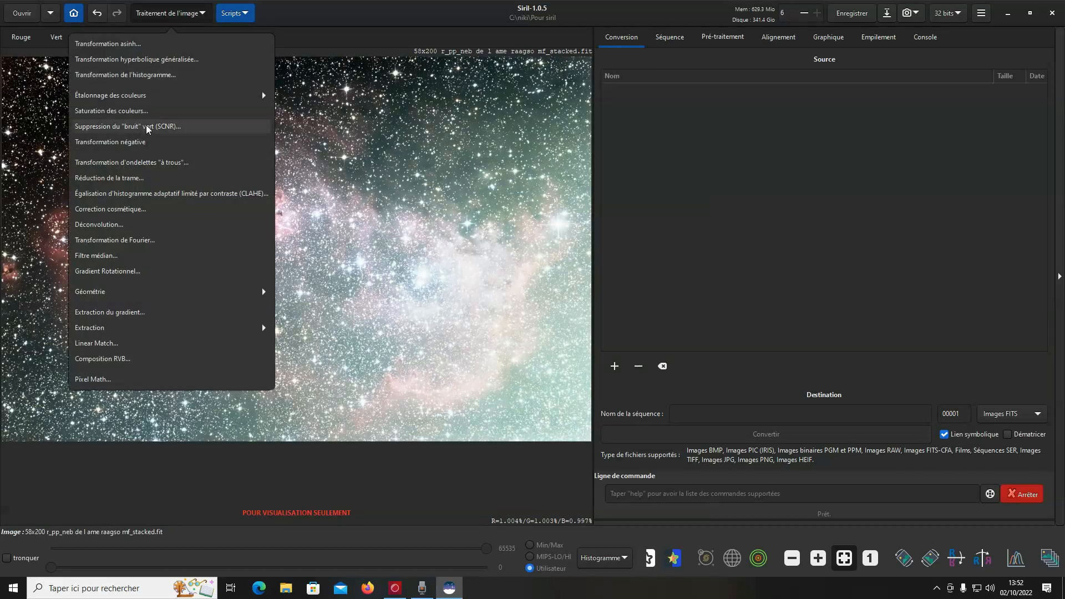
click(143, 312)
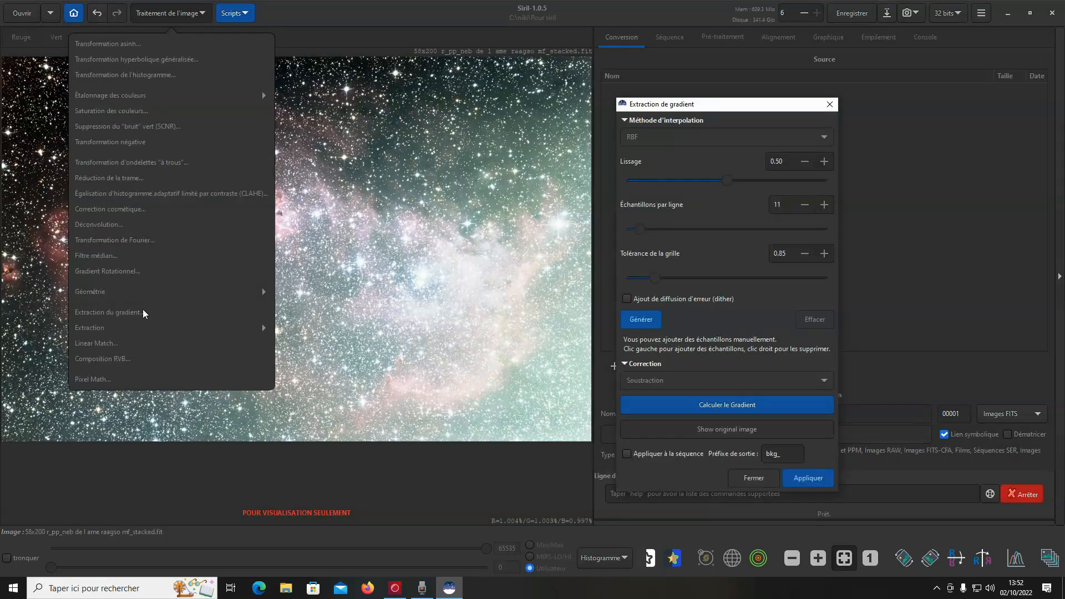
scroll(638, 232, down, 1)
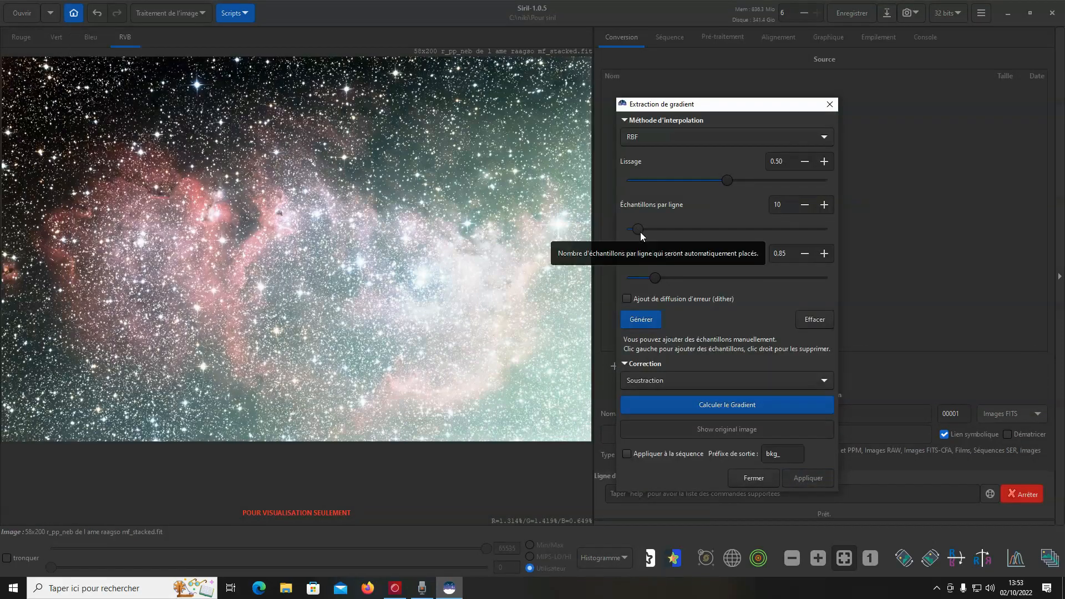
click(635, 322)
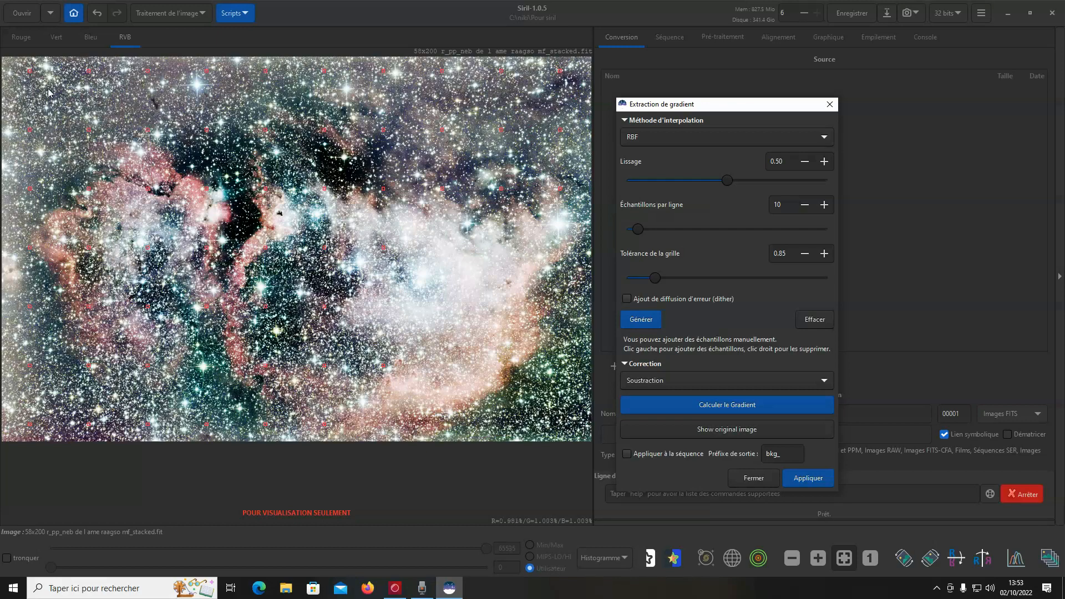
Switch to the green channel and manually add four background samples down the image's left edge
click(57, 38)
click(12, 88)
click(9, 216)
click(18, 319)
click(10, 380)
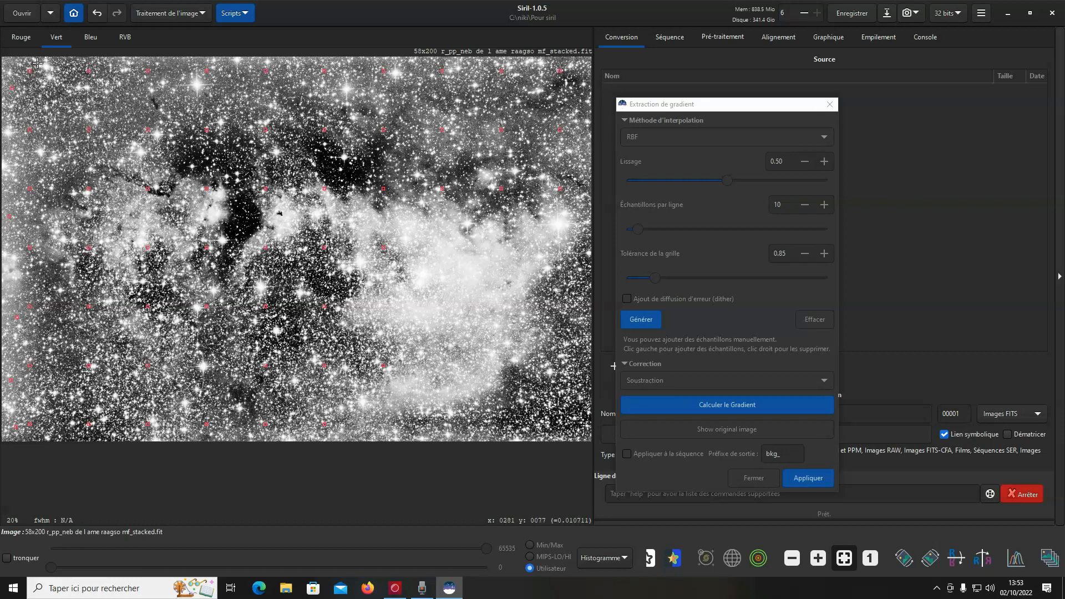
Add background samples along the image's upper edge and in the dark patches above and between the nebula lobes
click(67, 67)
click(169, 64)
click(354, 177)
click(194, 161)
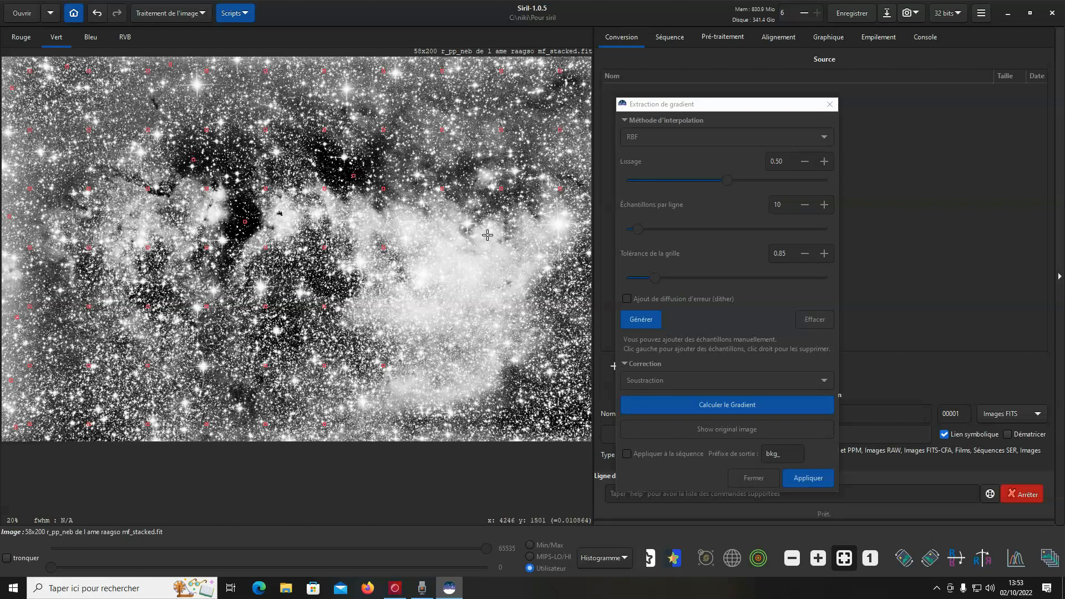
Add background samples across the image's lower-right area and up its right side, and recalculate the gradient in the RVB view
click(455, 353)
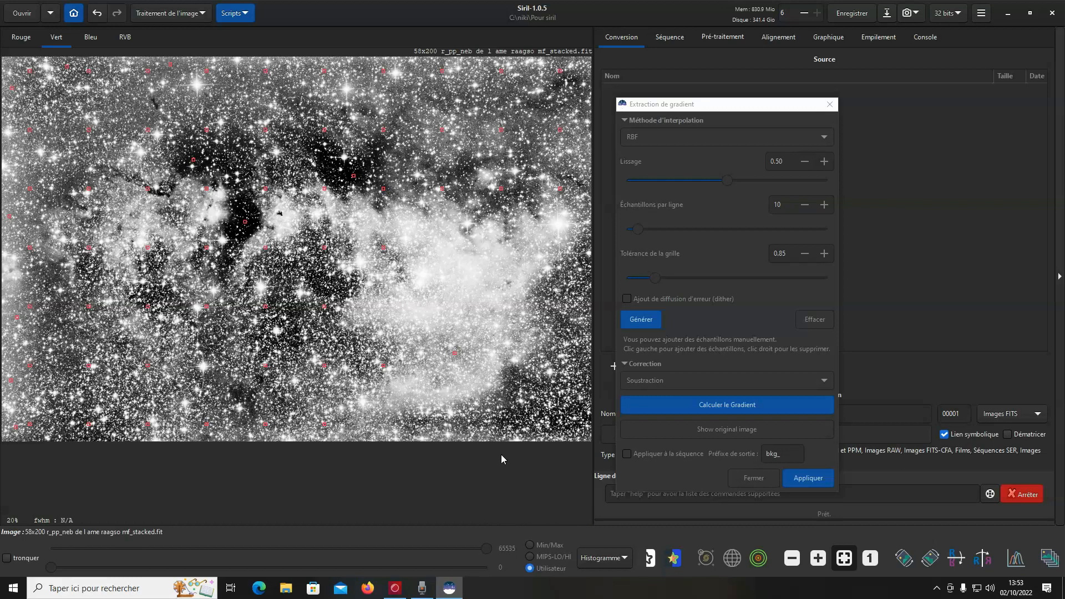
click(421, 422)
click(517, 378)
click(562, 423)
click(562, 326)
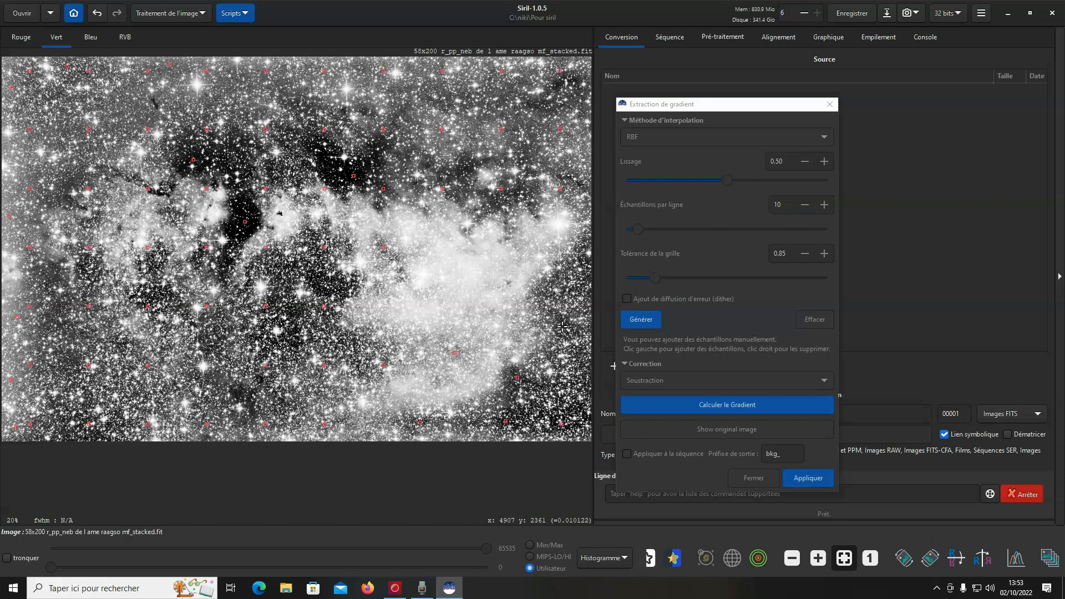
click(574, 269)
click(546, 287)
click(125, 46)
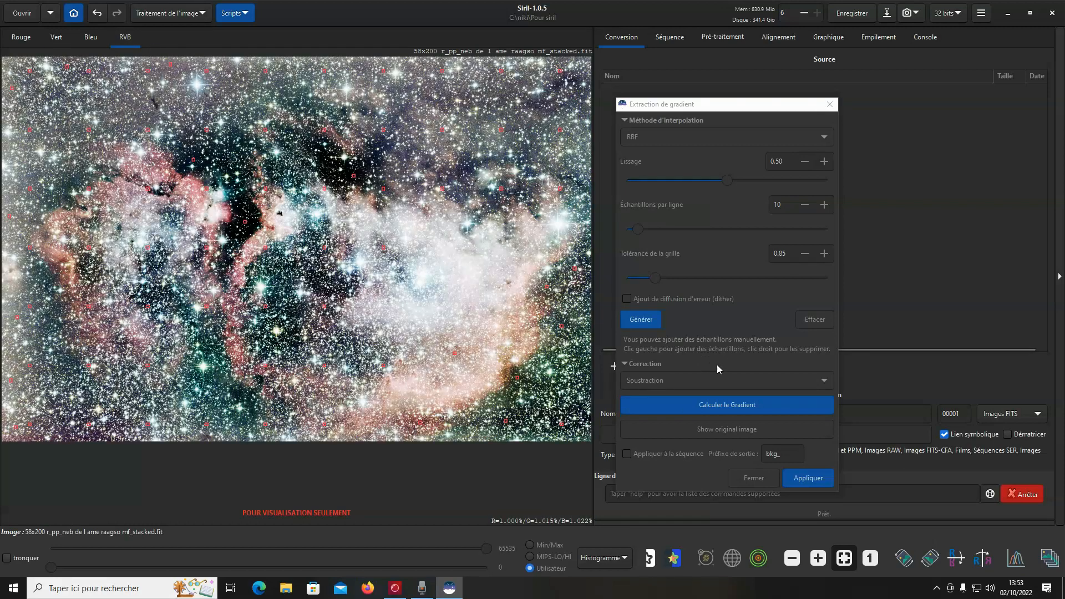
click(700, 408)
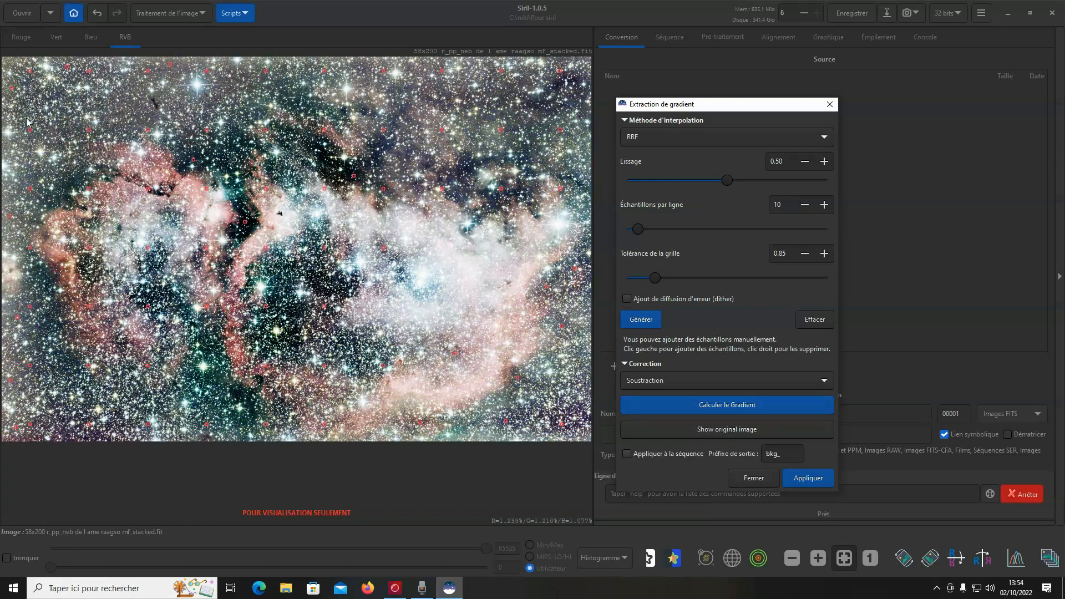
Return to the green channel and add background samples in the upper-left sky and in the dark area below the nebula's left lobe
click(57, 39)
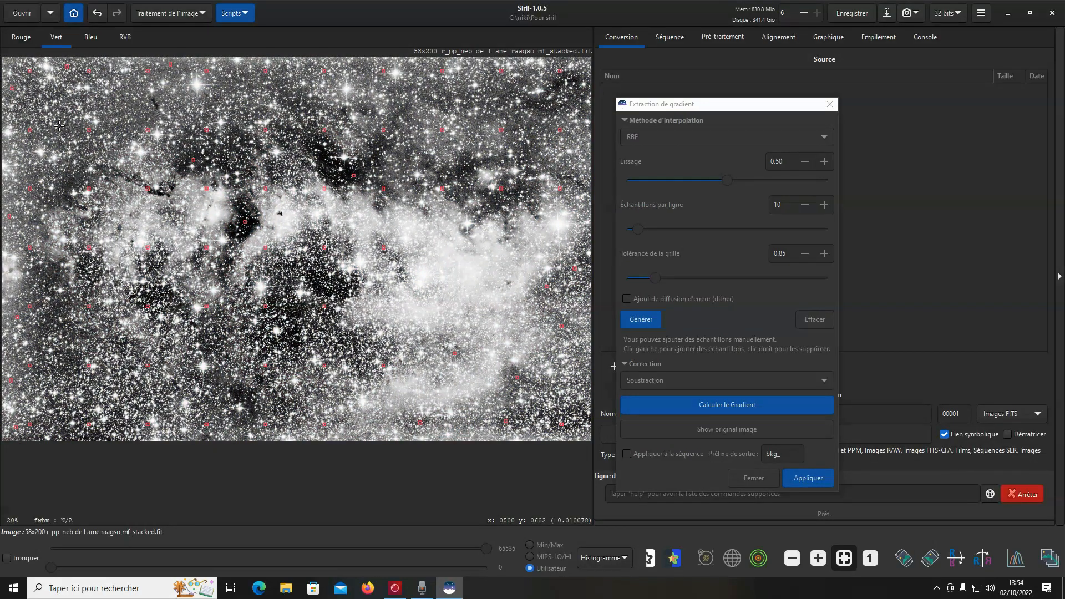
click(131, 100)
click(230, 141)
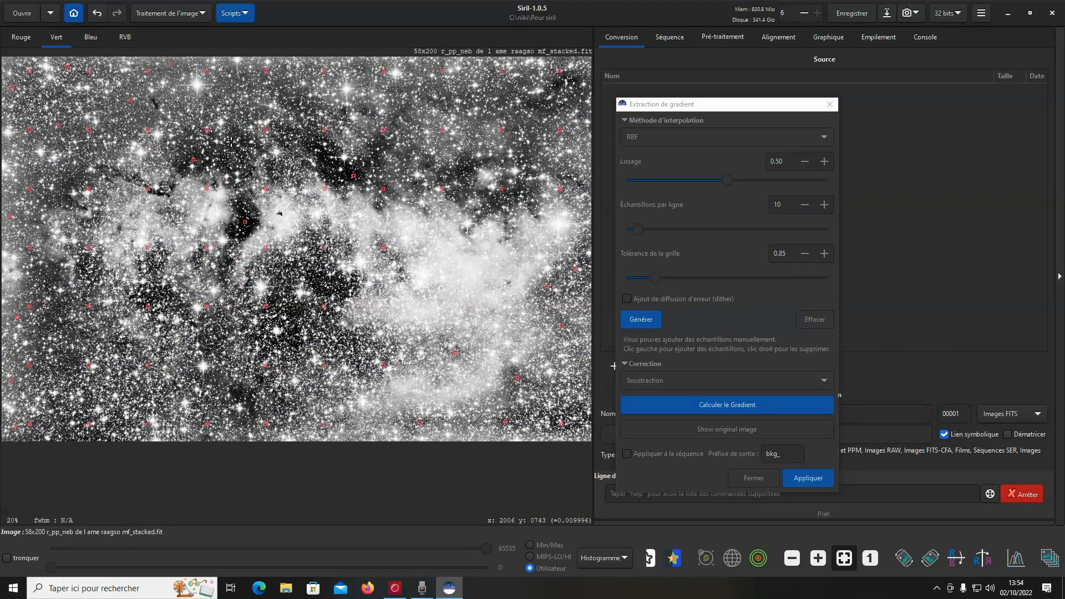
click(244, 395)
click(204, 337)
Add background samples down the image's left side and along its lower edge, and recalculate the gradient
click(47, 274)
click(55, 315)
click(71, 362)
click(65, 439)
click(469, 437)
click(657, 408)
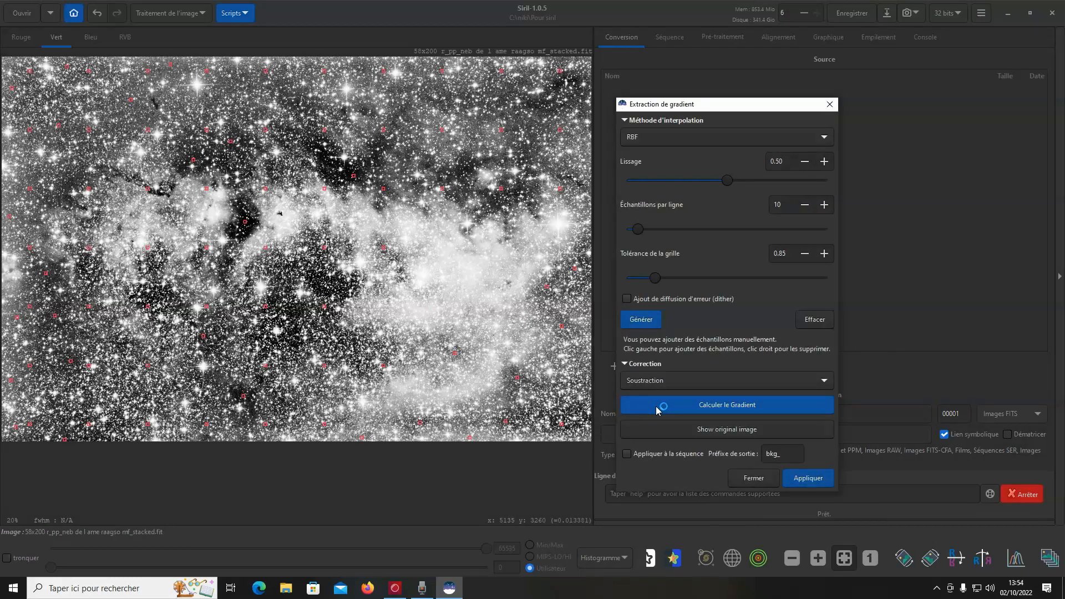
View the recalculated result in RVB with the display mode set to Auto ajustement
click(127, 42)
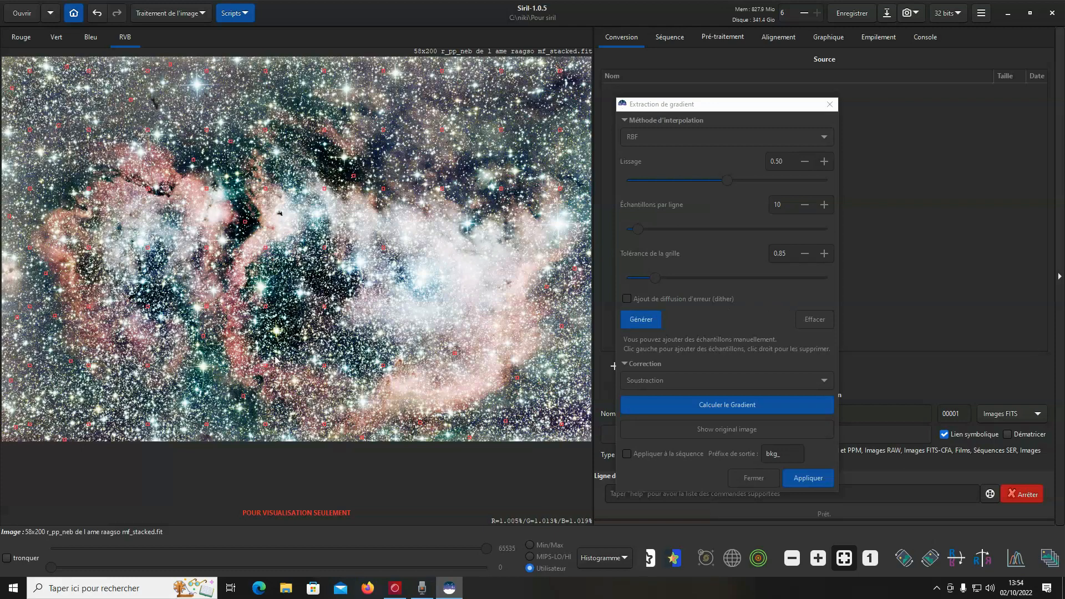
click(597, 563)
click(597, 525)
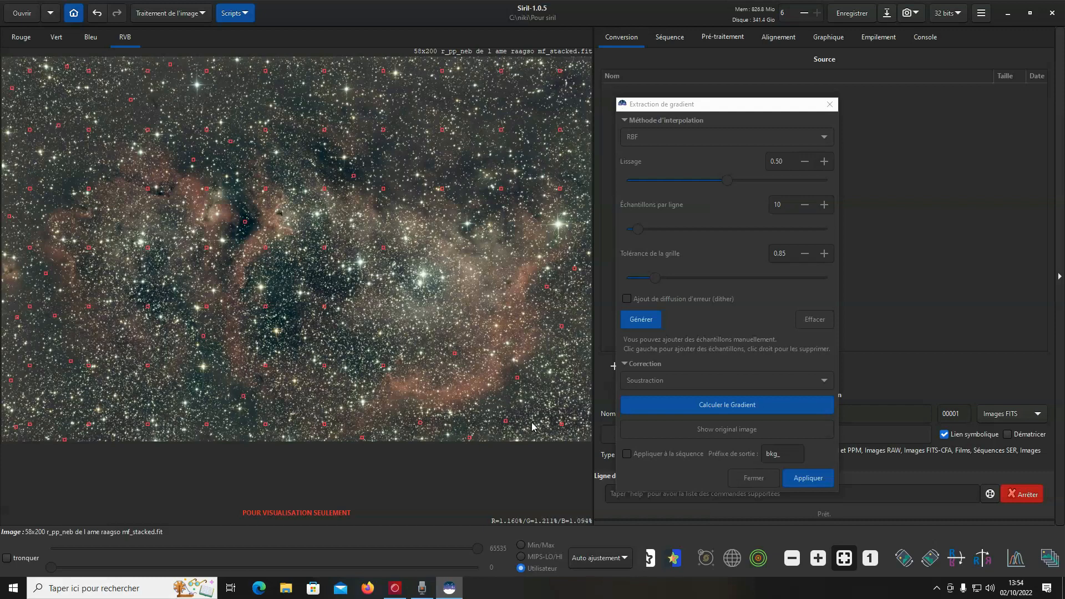
Add background samples in the image's lower-right corner using the green channel, and recalculate the gradient in the RVB view
click(58, 38)
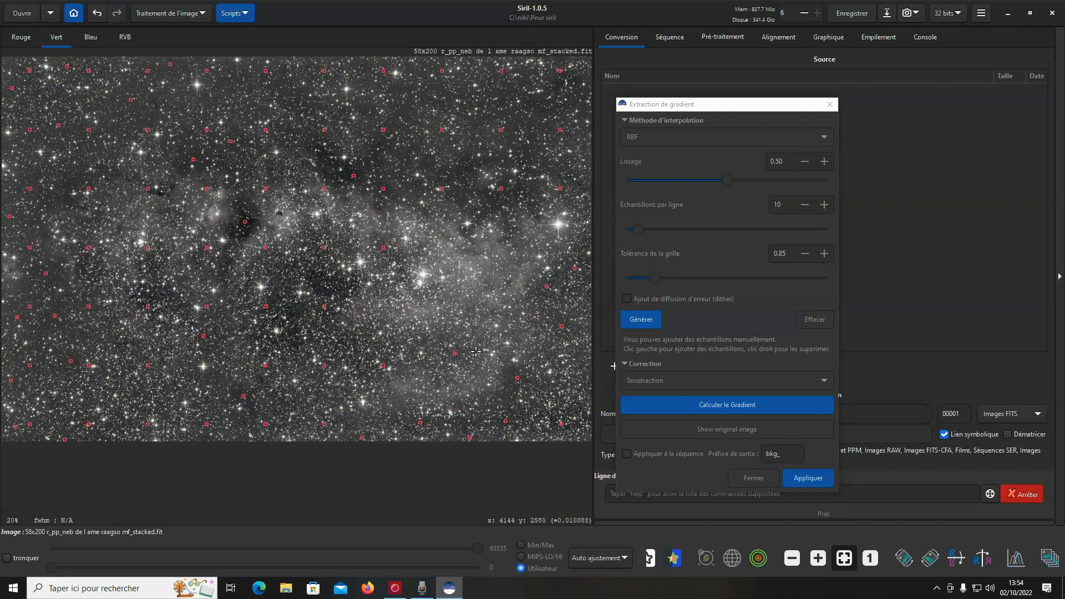
click(519, 411)
click(558, 412)
click(579, 380)
click(572, 417)
click(544, 425)
click(520, 424)
click(127, 36)
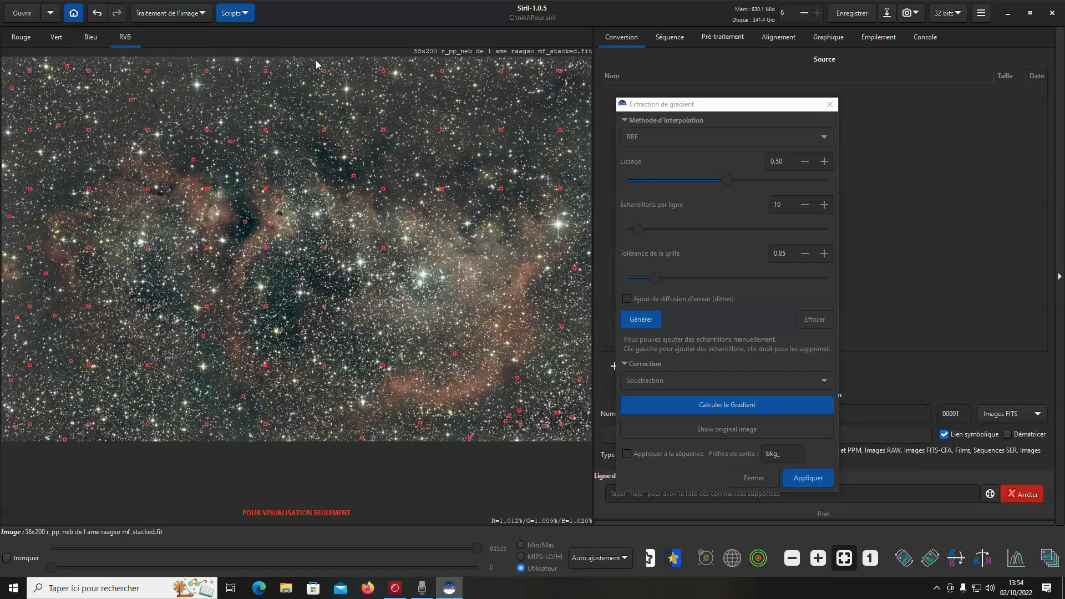
click(691, 407)
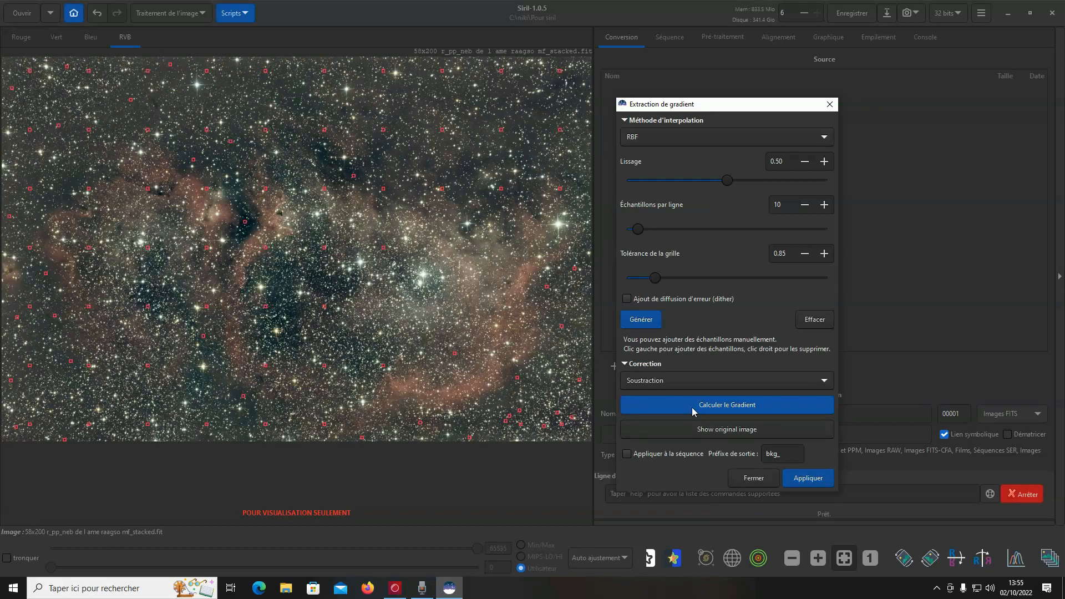
Inspect the RVB image with the display mode set to Histogramme and recalculate the gradient
click(615, 556)
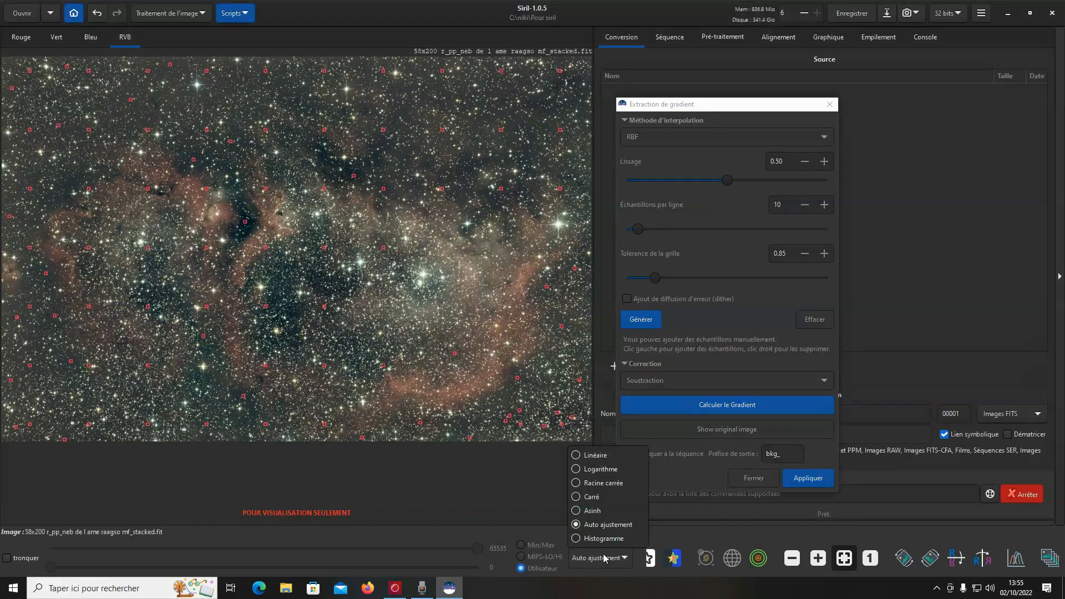
click(610, 537)
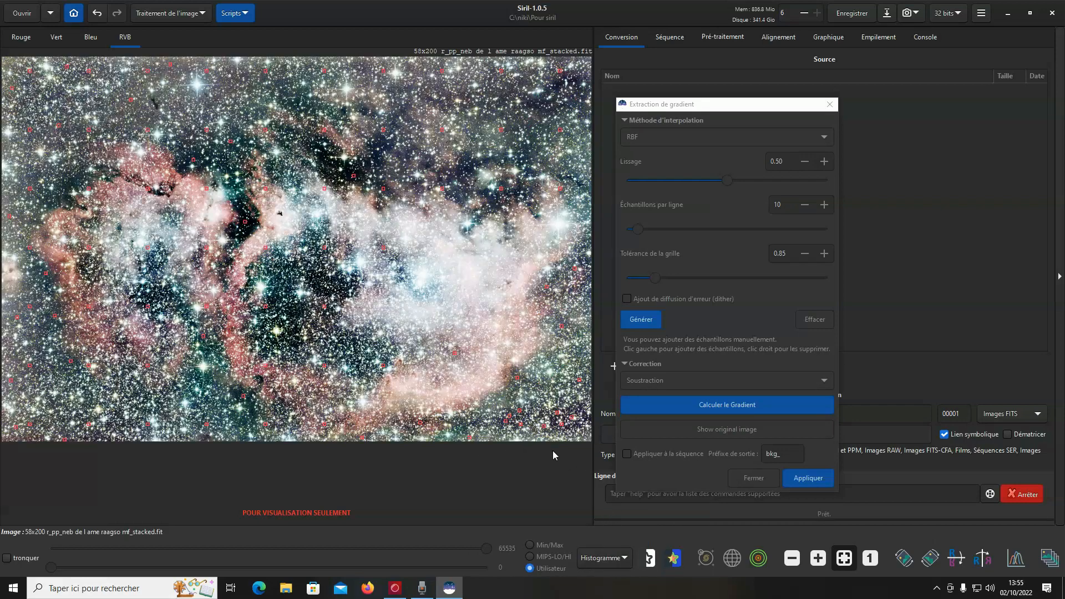
click(680, 404)
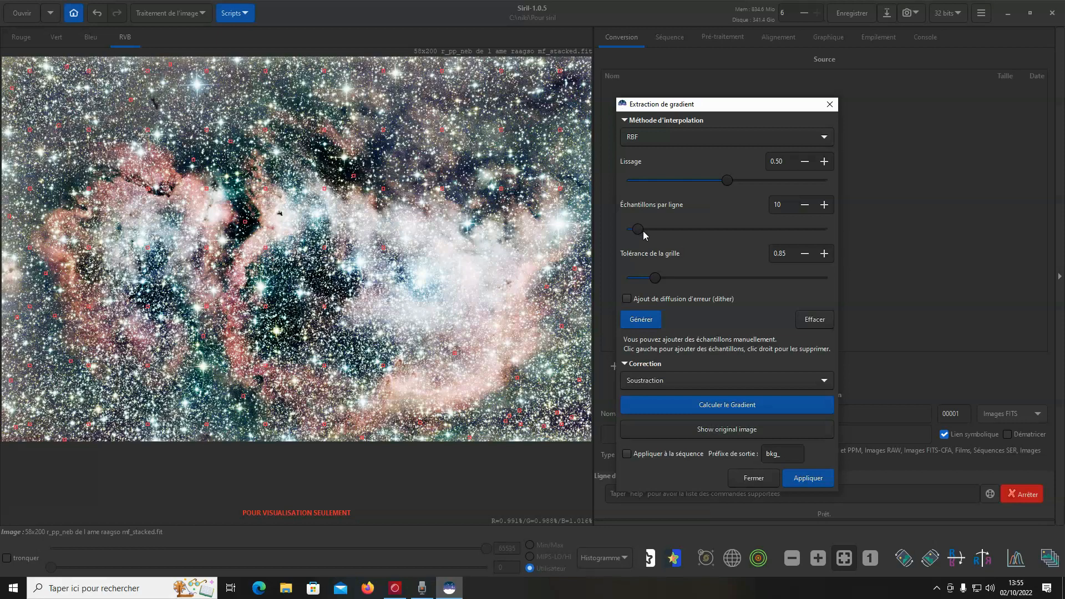
Regenerate the background samples with 7 samples per line and a grid tolerance of 1.10, and calculate the gradient
drag(640, 229, 634, 230)
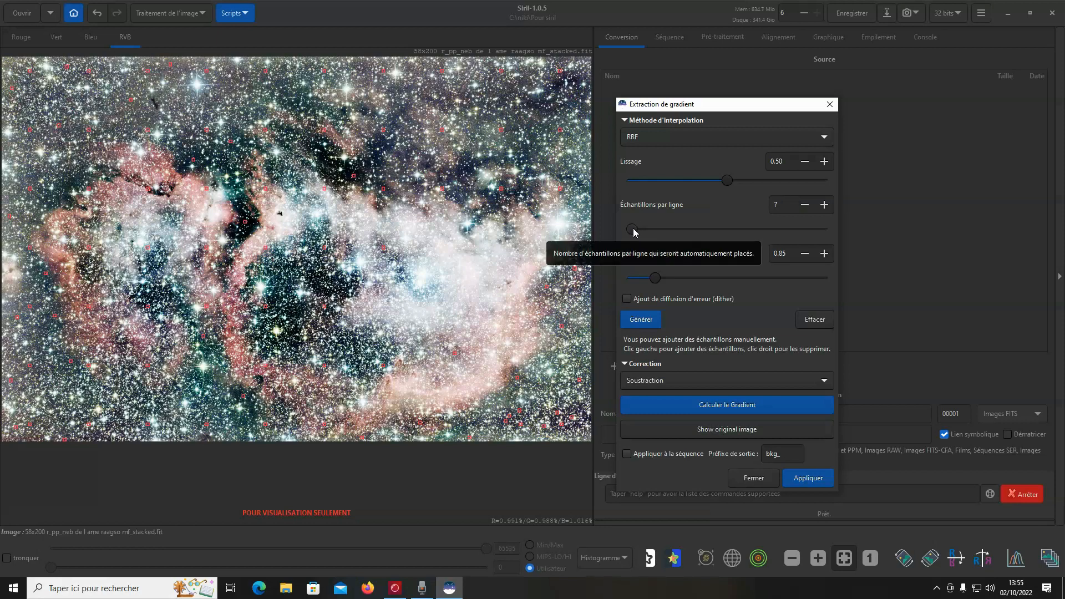
drag(654, 279, 663, 279)
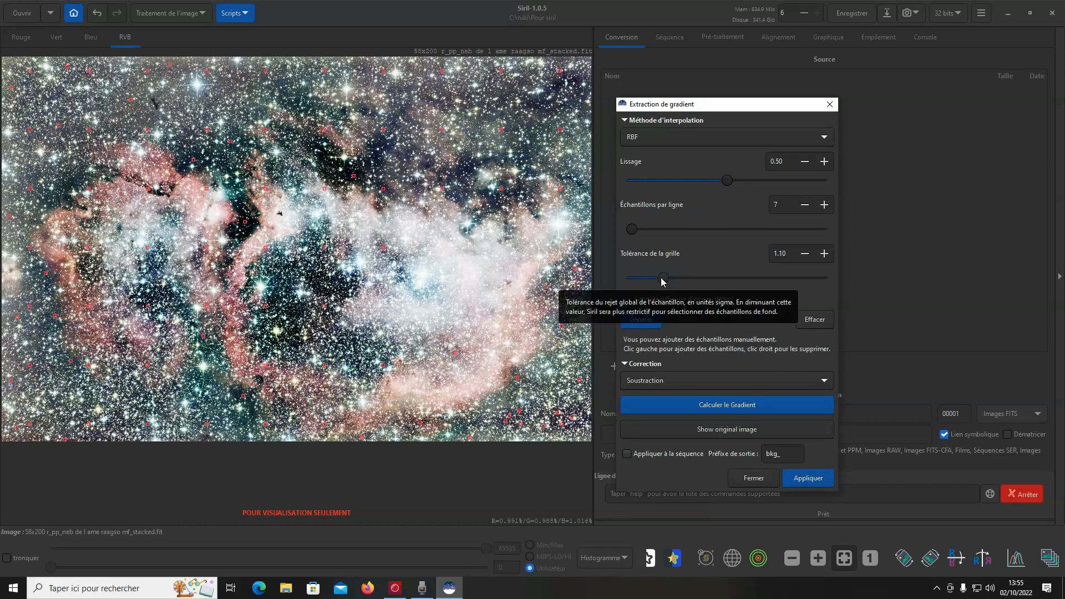
click(638, 322)
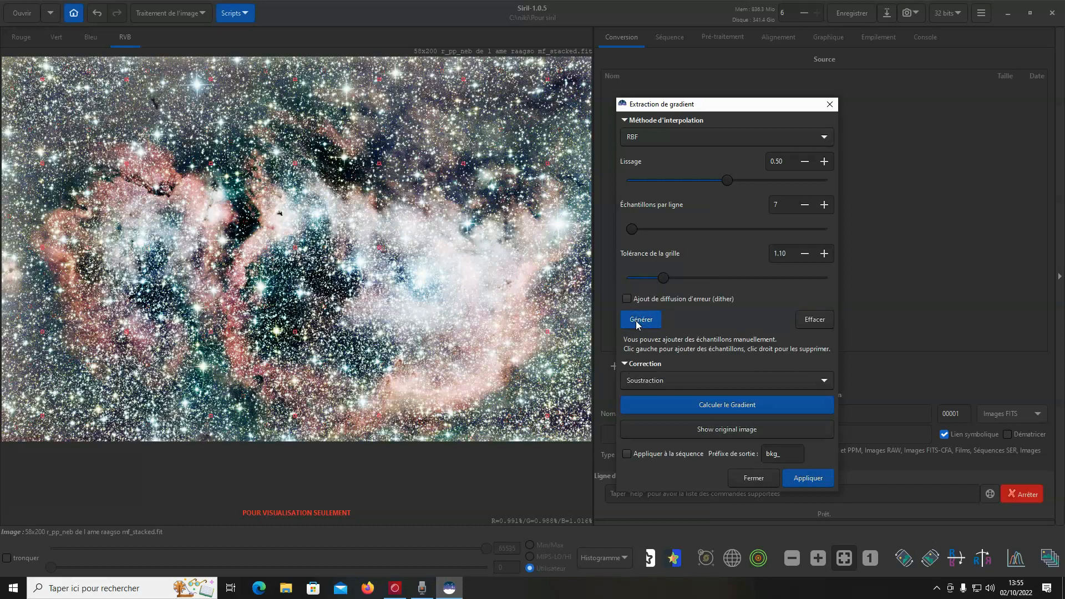
click(704, 409)
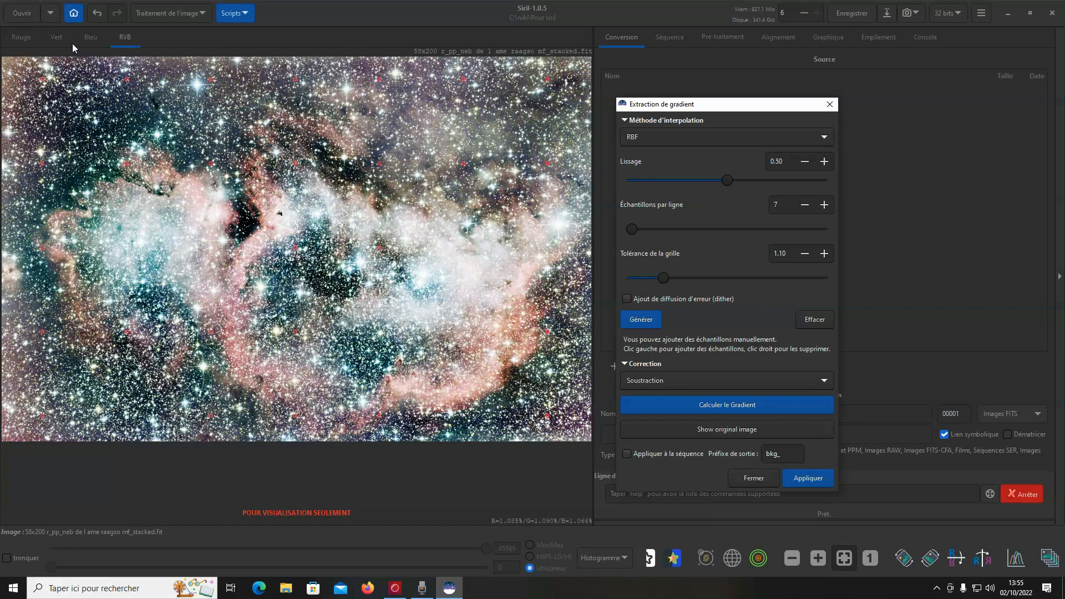
Add background samples along the left and upper edges and beside the nebula's lower-right rim in the green channel, and recalculate the gradient for RVB
click(55, 37)
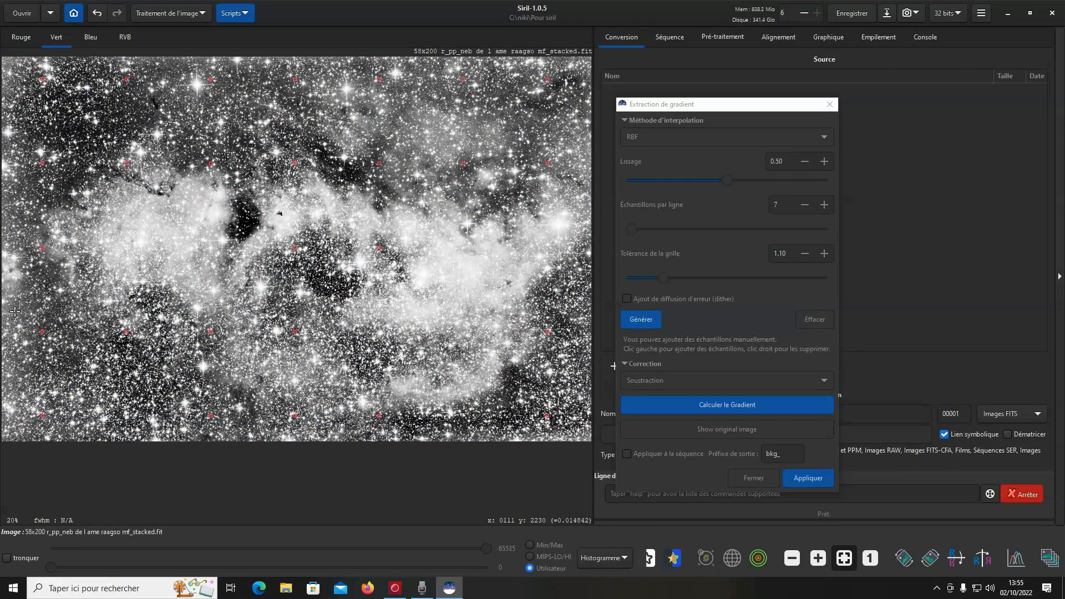
click(12, 384)
click(16, 78)
click(171, 60)
click(433, 62)
click(510, 374)
click(712, 409)
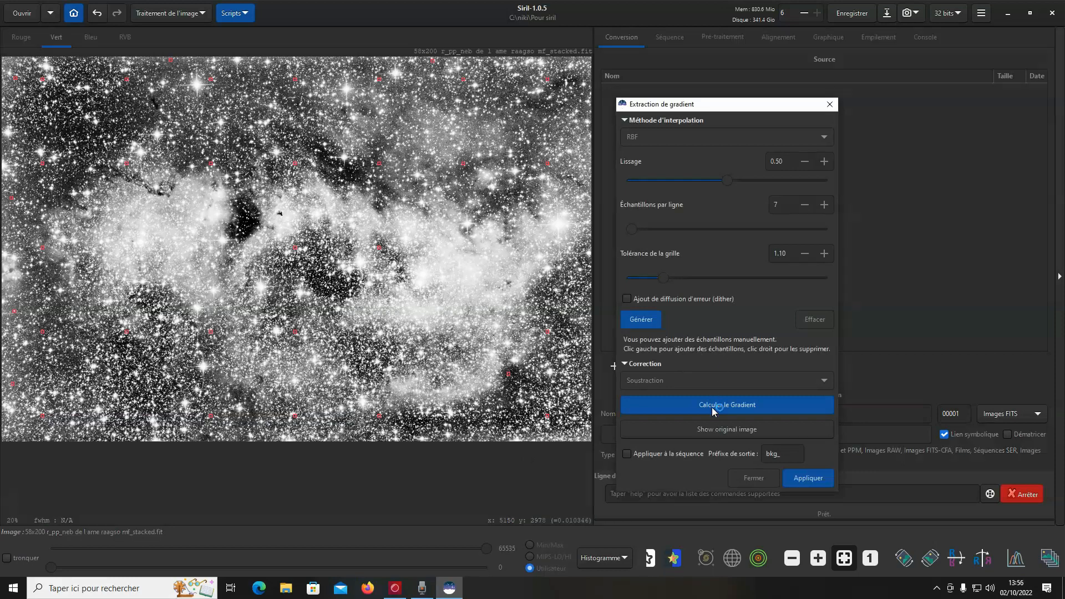
click(123, 38)
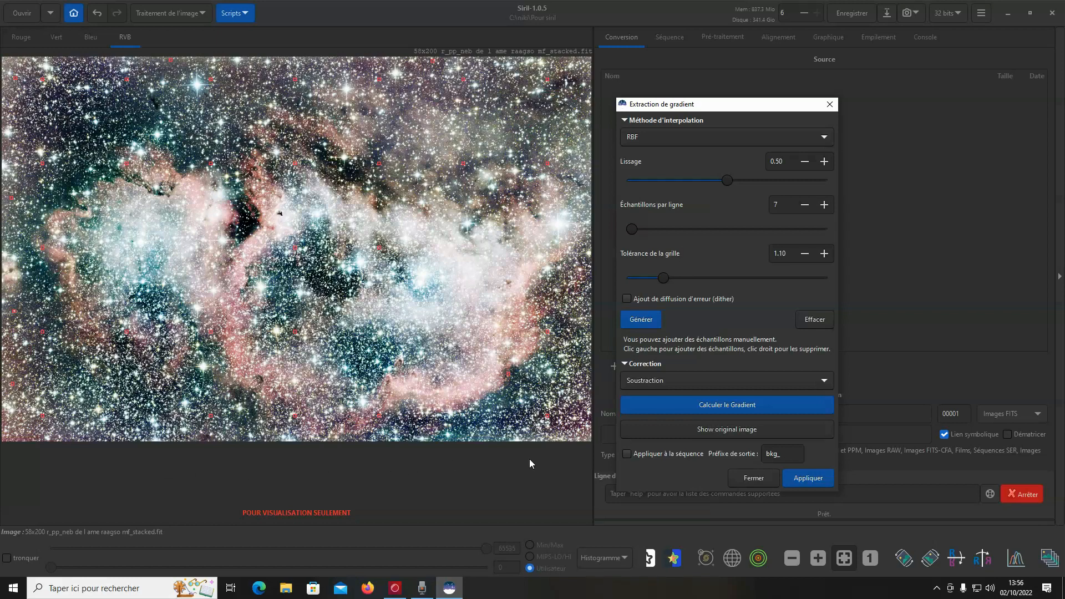
Set the display mode back to Auto ajustement and apply the gradient extraction
click(601, 561)
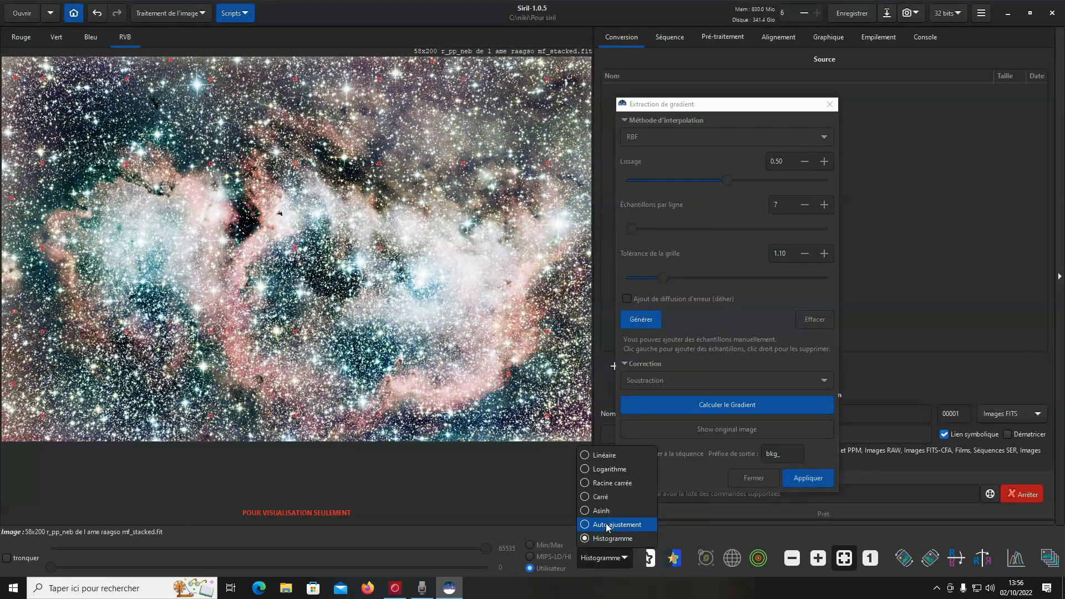
click(606, 524)
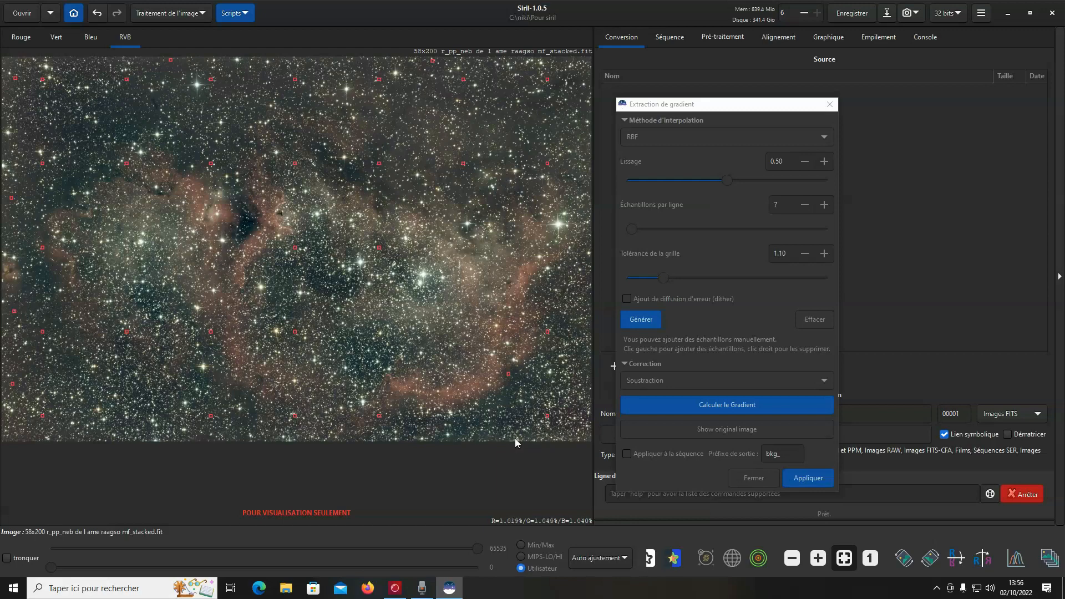
click(806, 480)
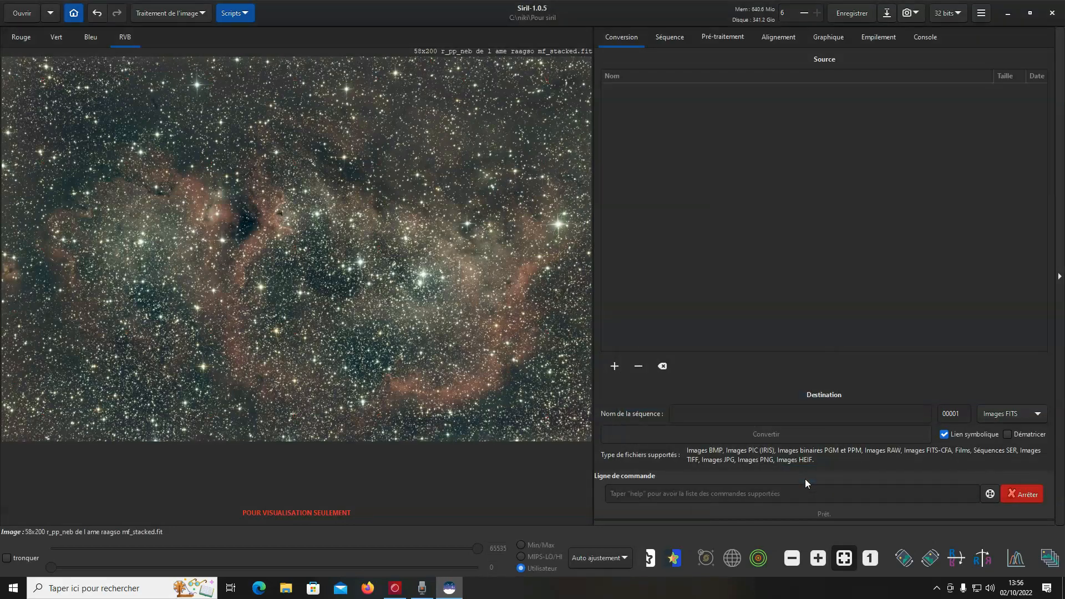
click(159, 14)
click(164, 97)
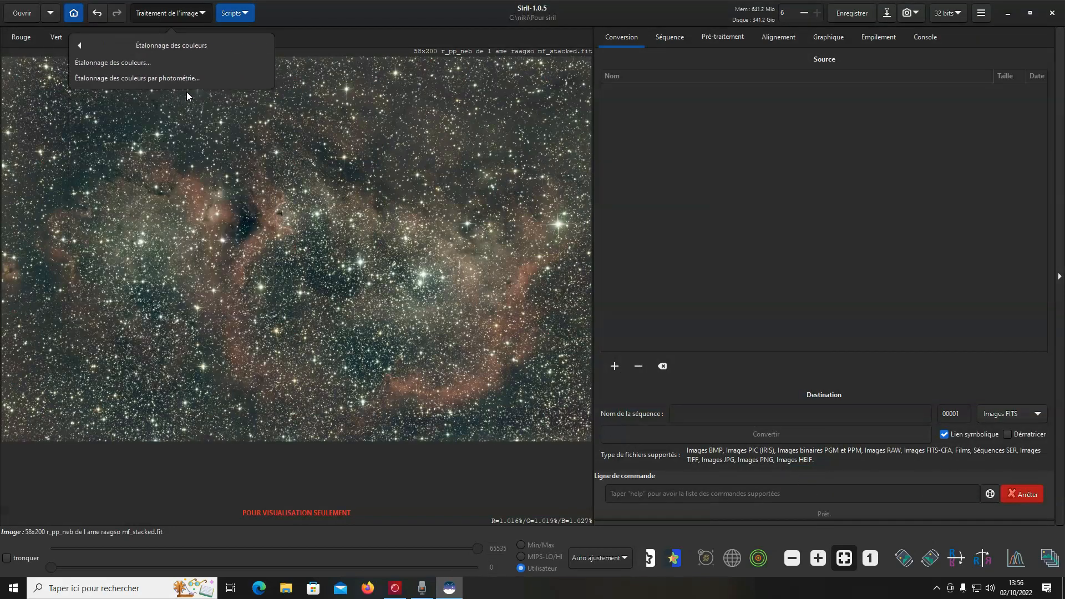
click(130, 63)
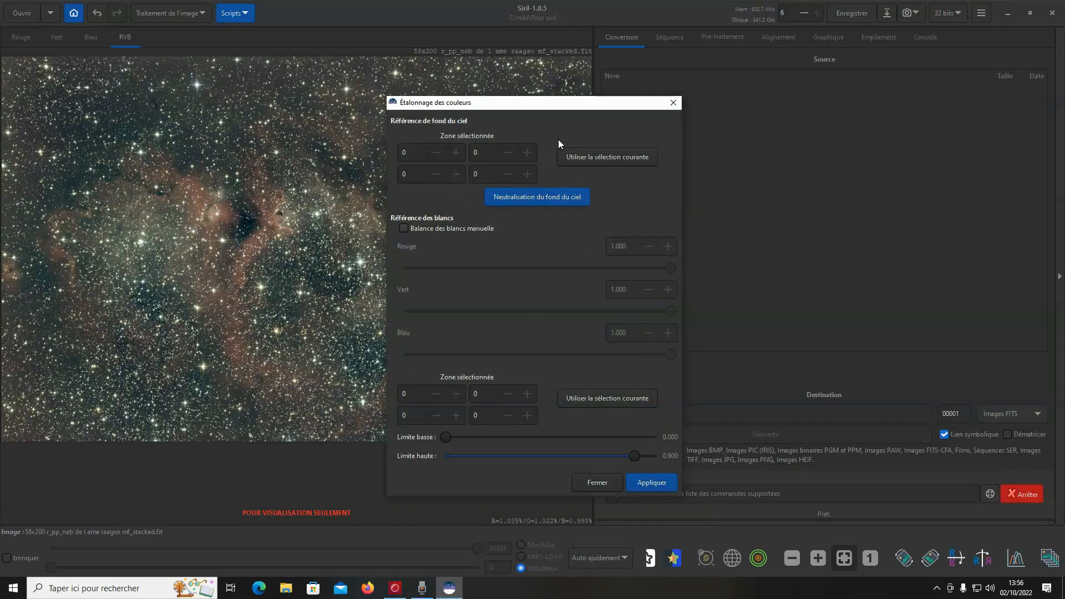
click(603, 485)
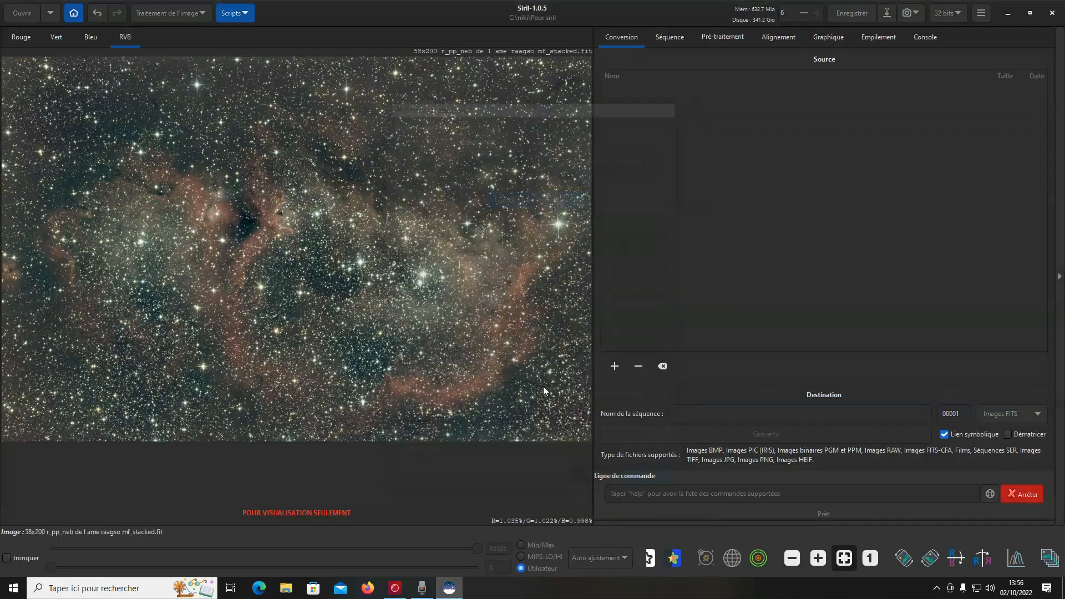
Open the photometric colour calibration and begin the object identifier with "ic"
click(161, 13)
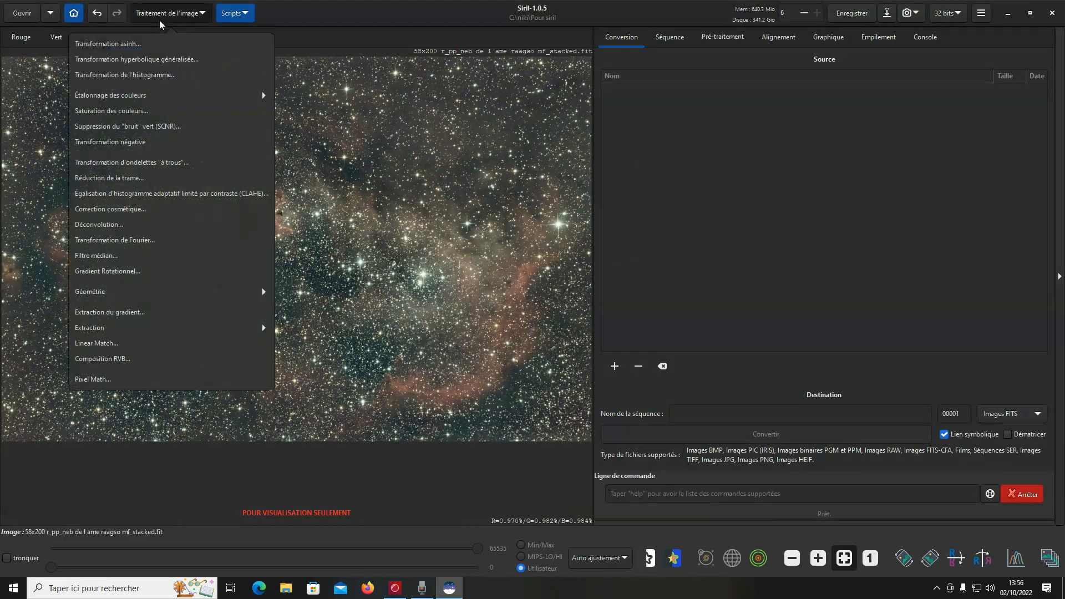
click(264, 96)
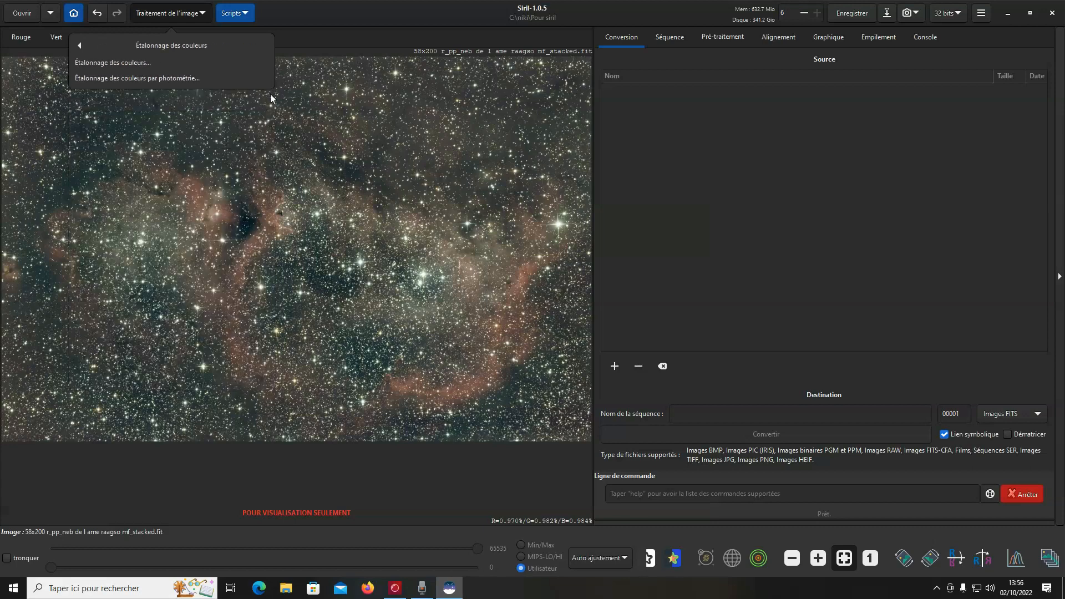
click(167, 79)
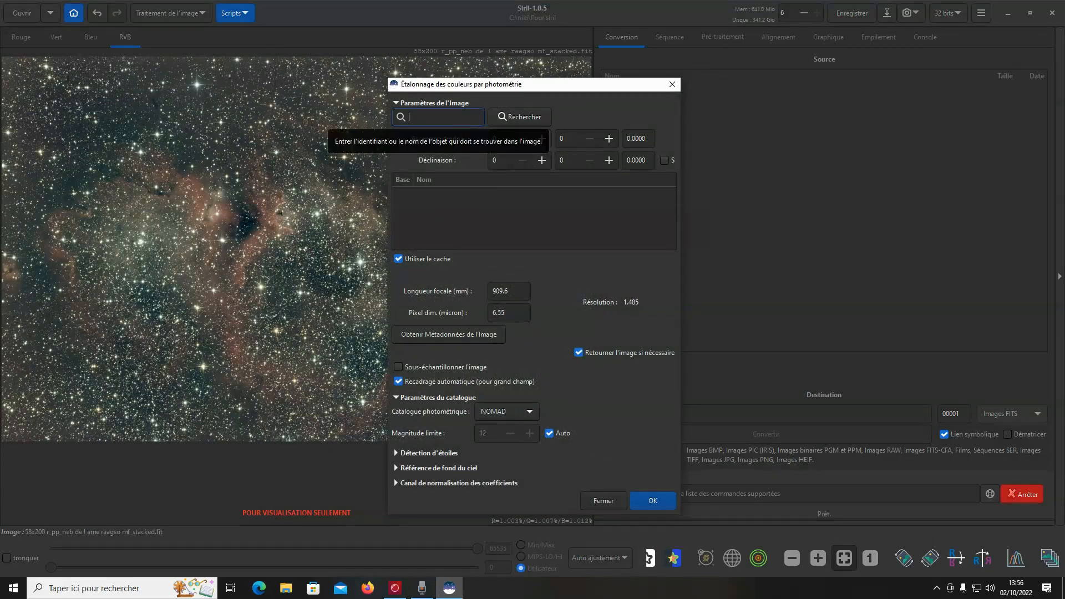
text(ic)
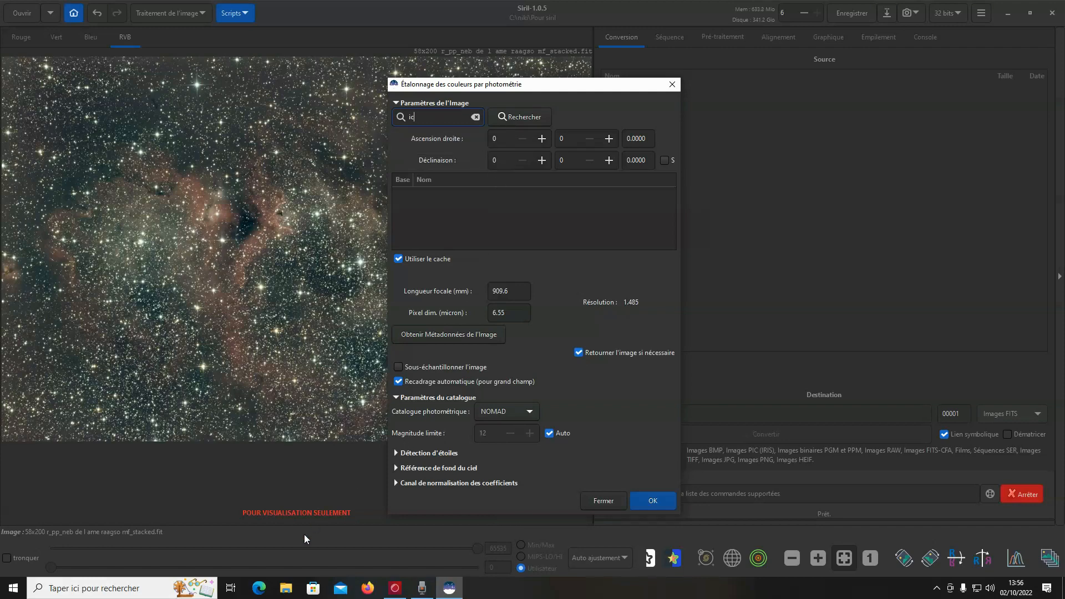
Switch to Firefox and search Google for "nebuleuse de l'ame" to find the nebula's catalogue number
click(373, 593)
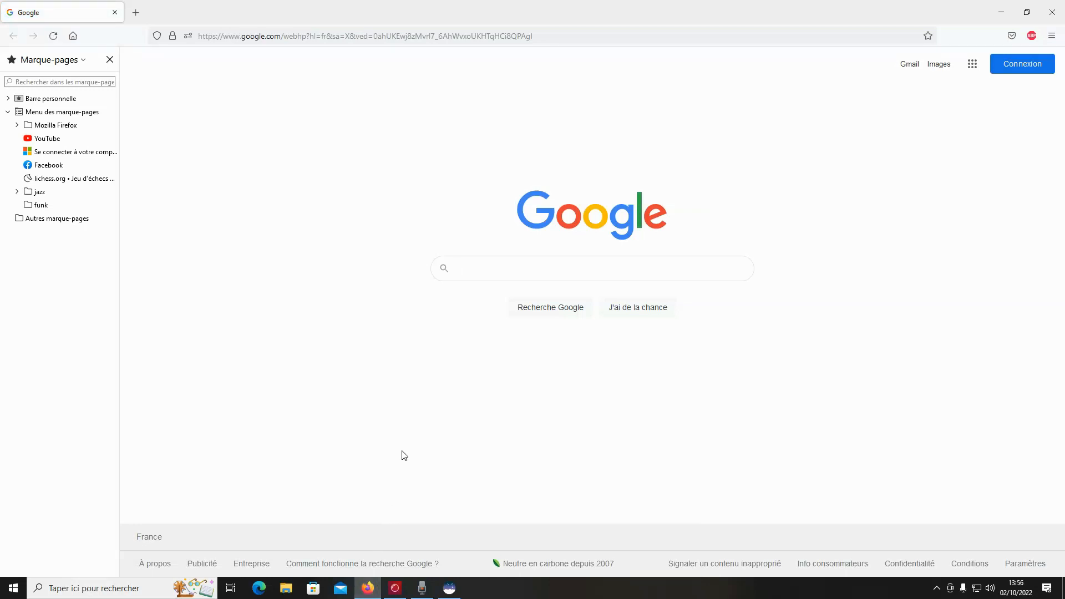
text(nebul)
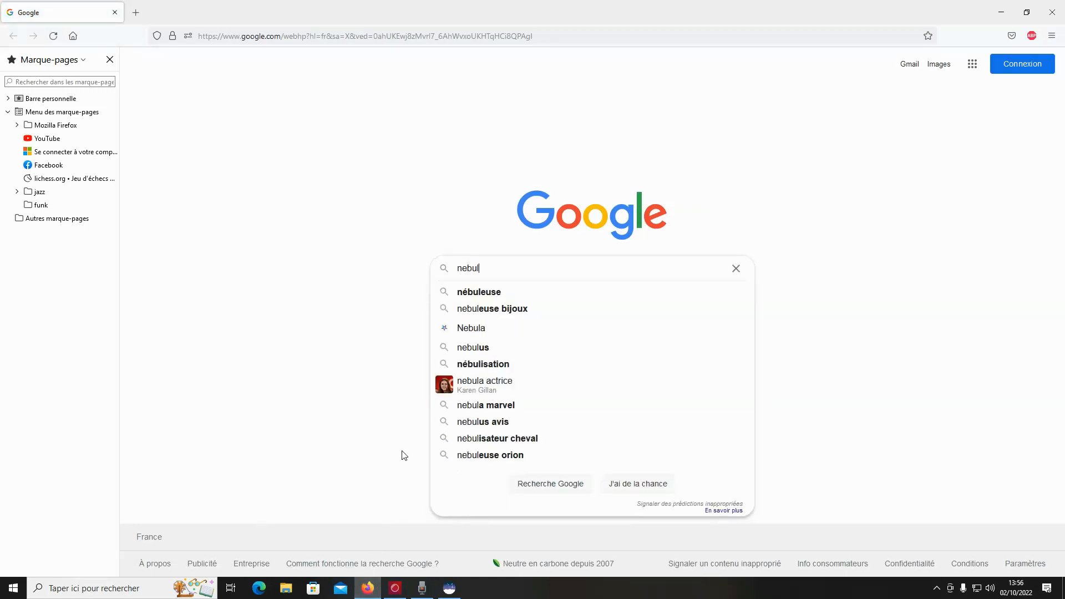
text(euse de l'ame)
key(Return)
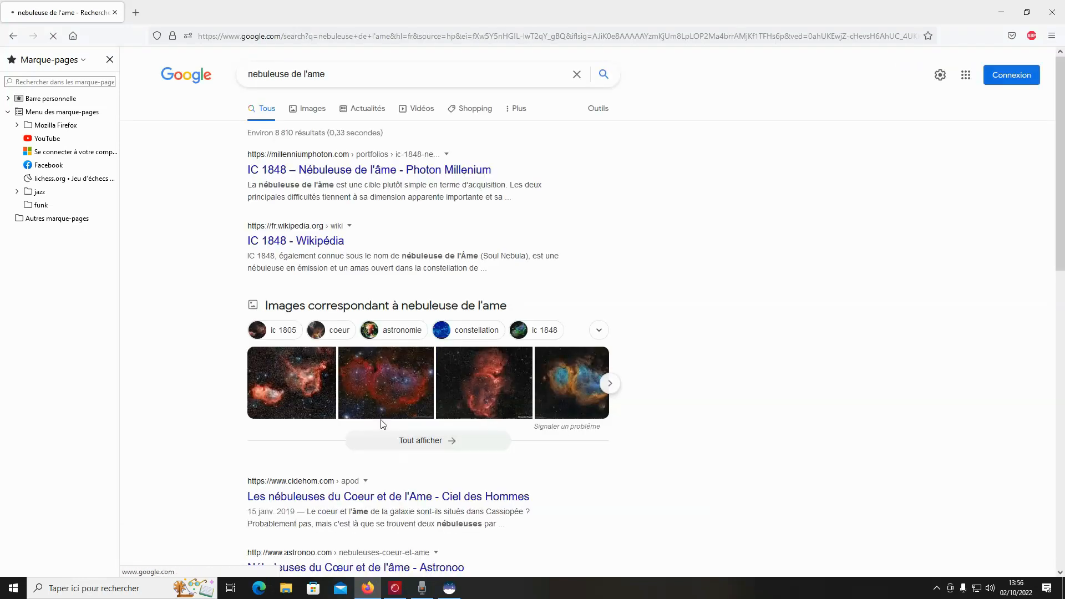
Switch back to Siril, look up object ic1848, run the photometric colour calibration with the console shown, and close the dialog
click(453, 590)
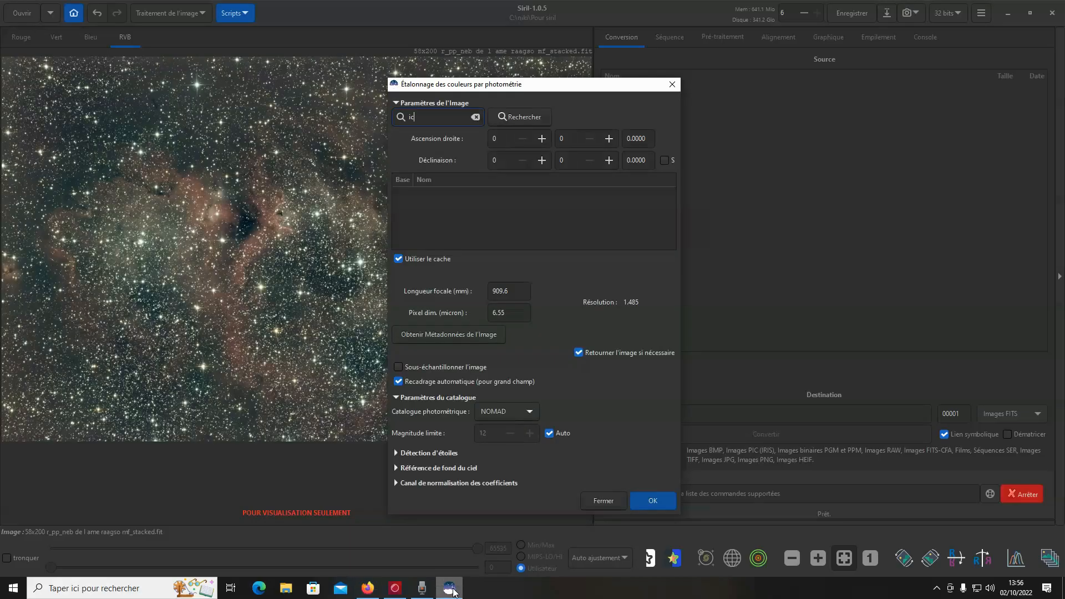
text(ic1848)
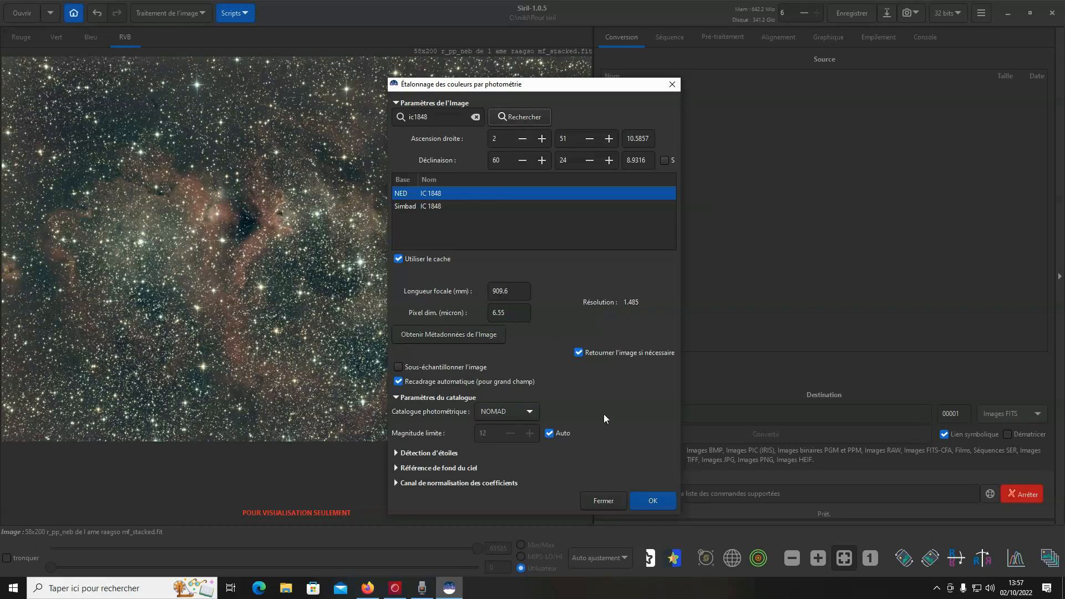
click(924, 37)
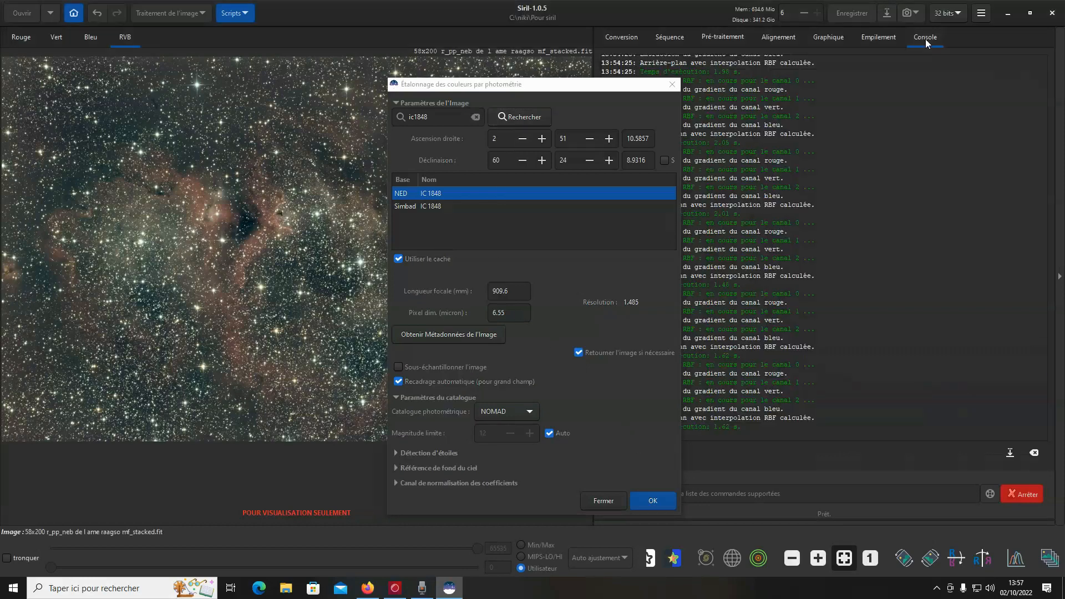
click(660, 499)
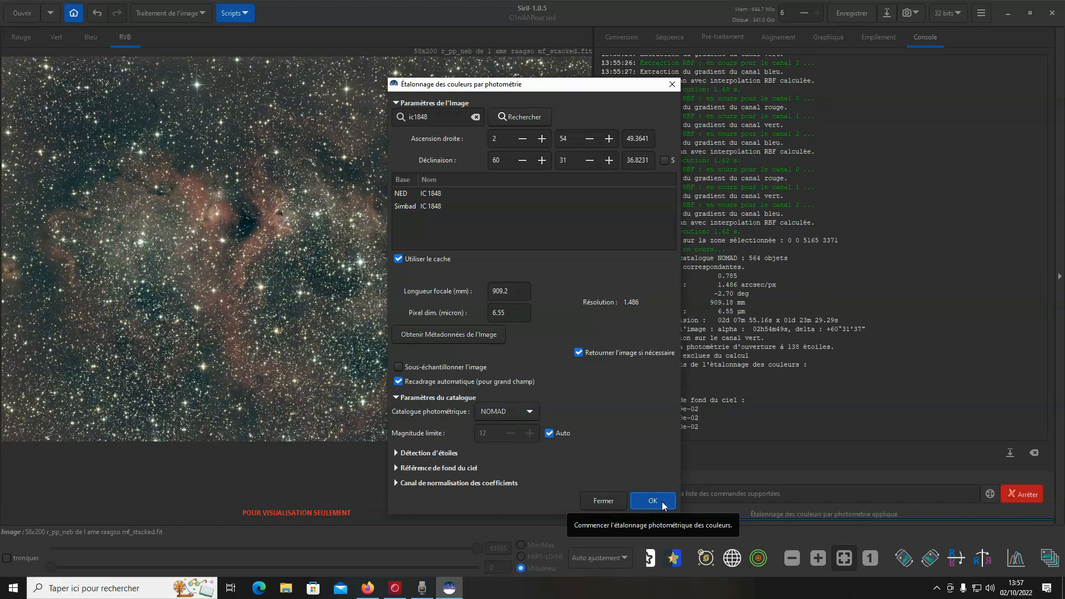
click(604, 501)
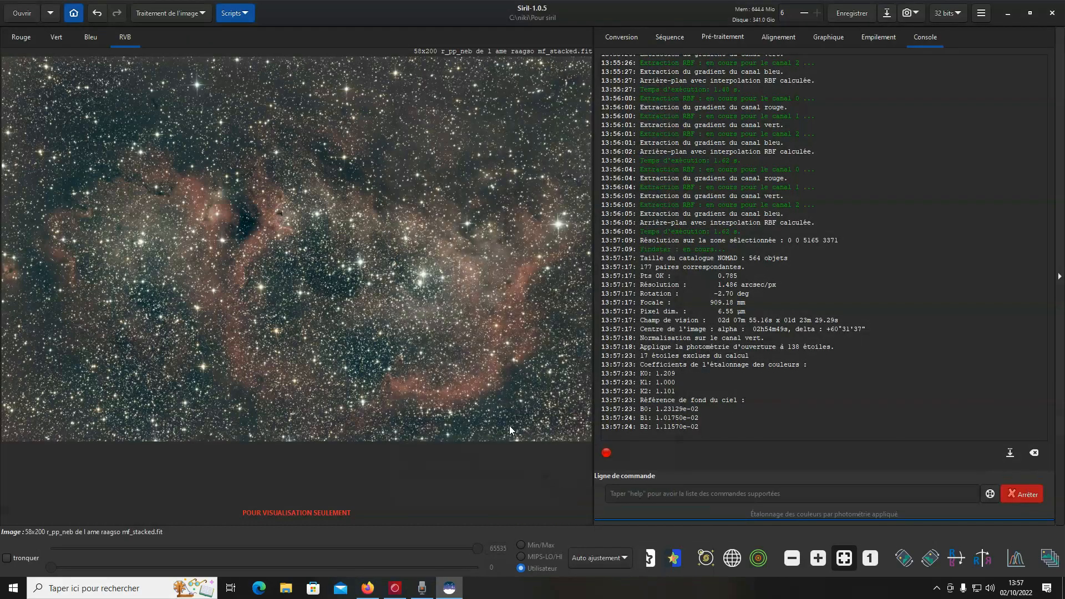
Undo and redo the photometric calibration to compare the image before and after
click(97, 14)
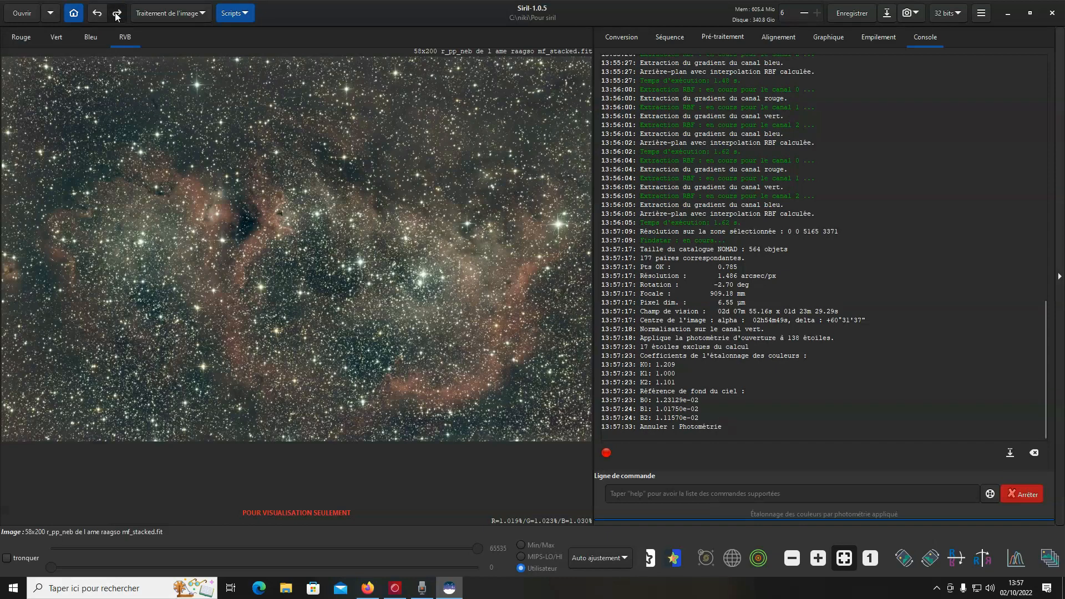
click(117, 15)
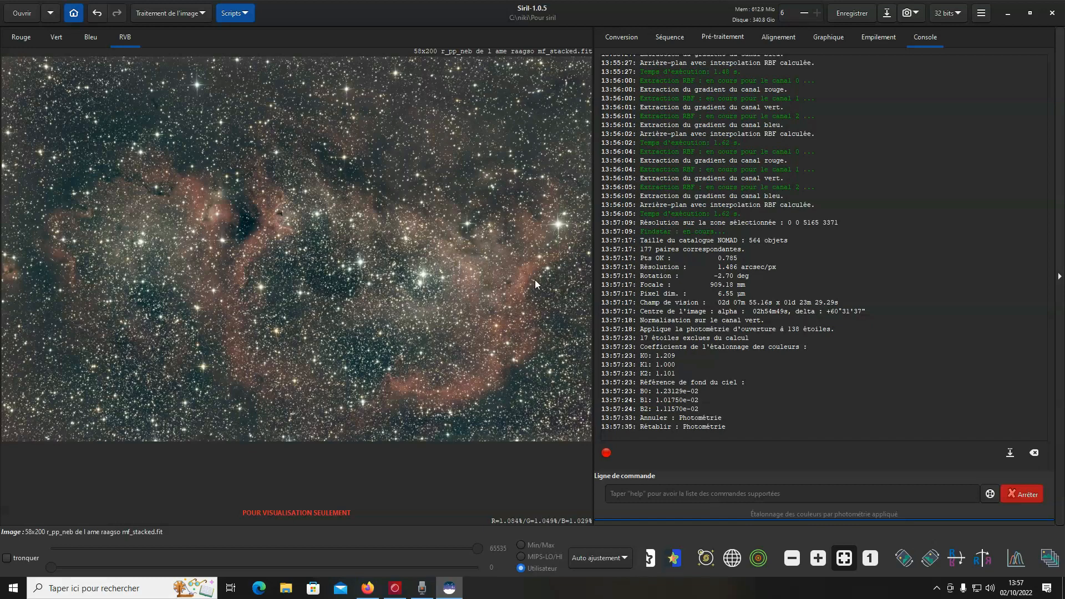
Open the asinh transformation and set the stretch factor to about 67.6, keeping the preview enabled
click(178, 13)
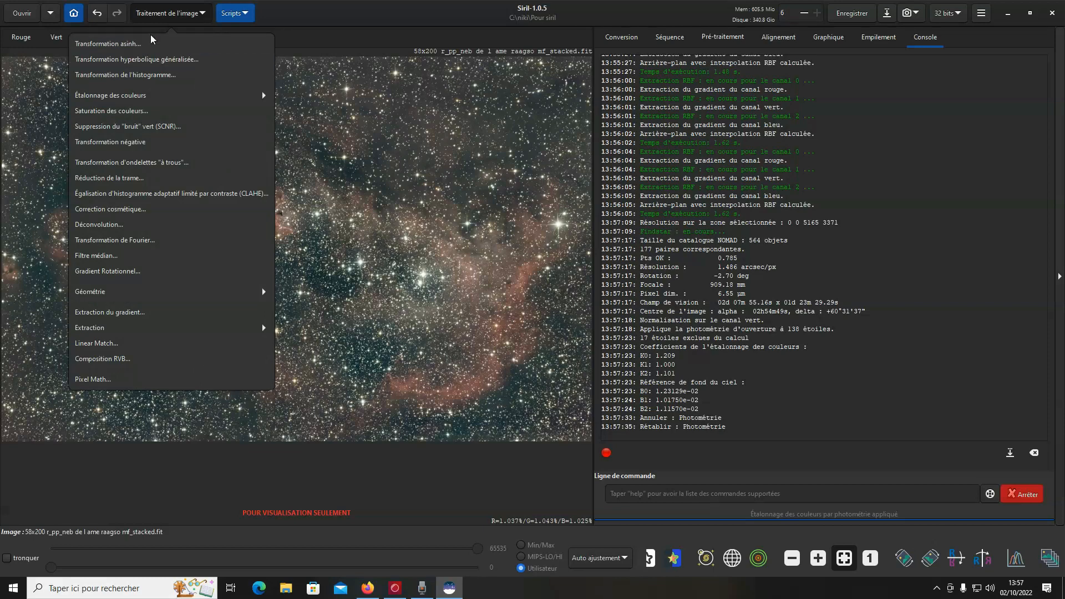
click(139, 46)
drag(550, 218, 823, 214)
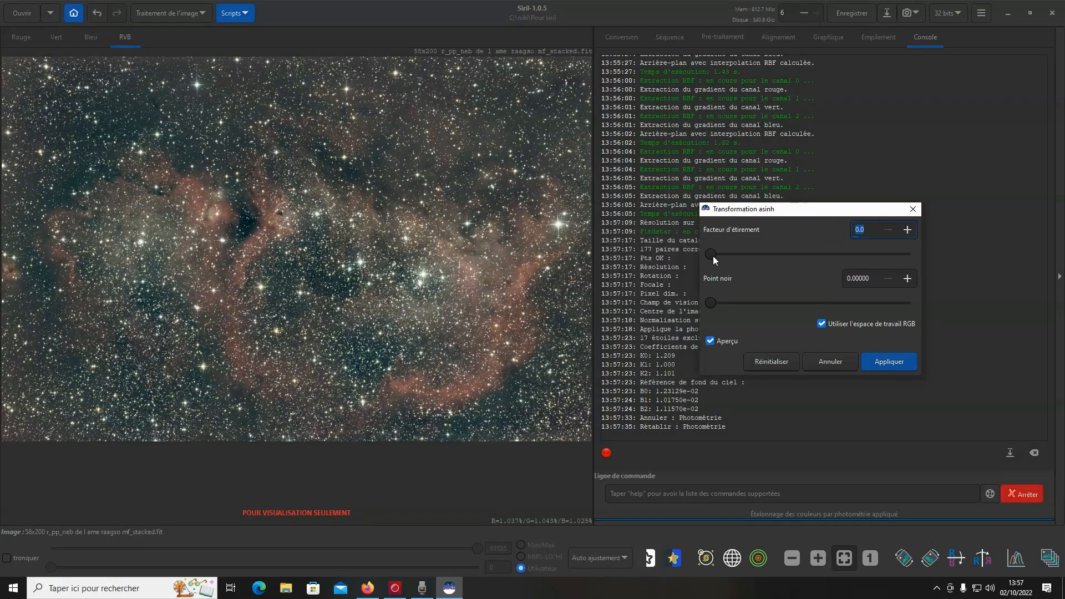
drag(710, 256, 724, 256)
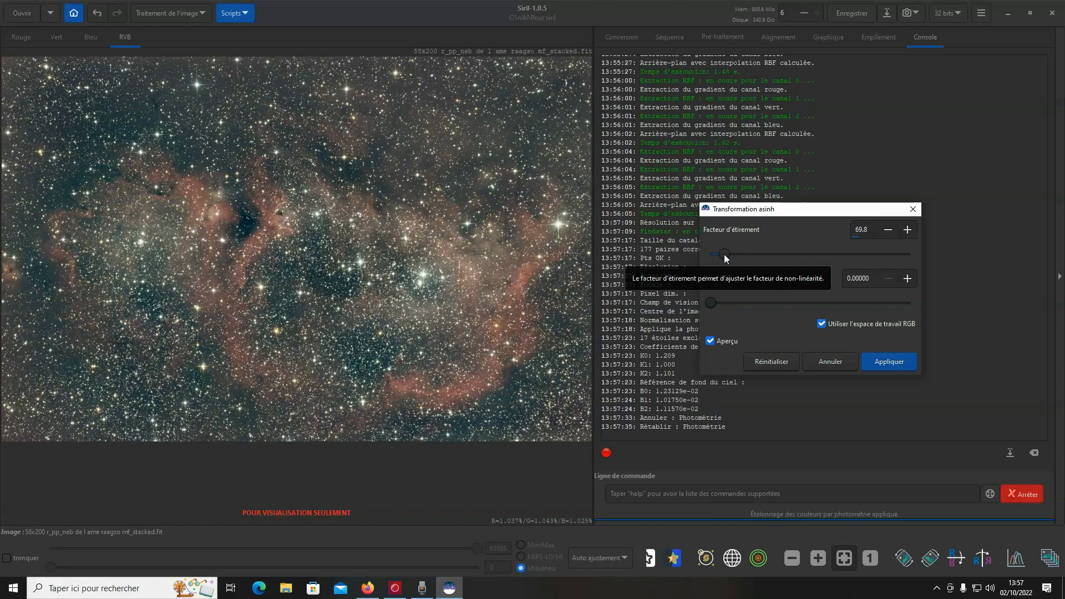
drag(723, 254, 756, 250)
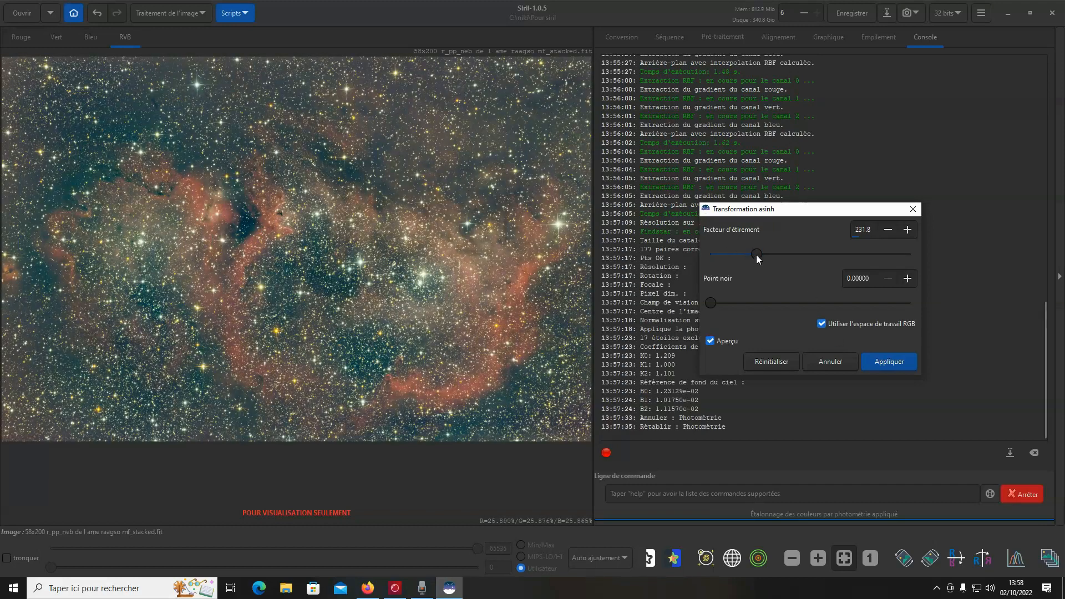
drag(757, 253, 729, 257)
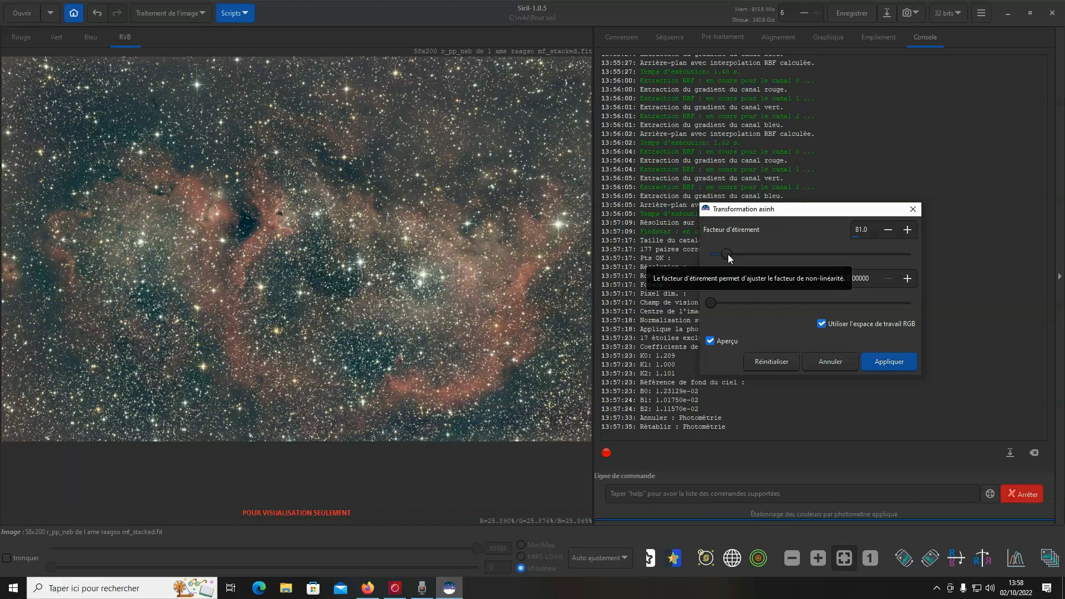
drag(727, 253, 726, 257)
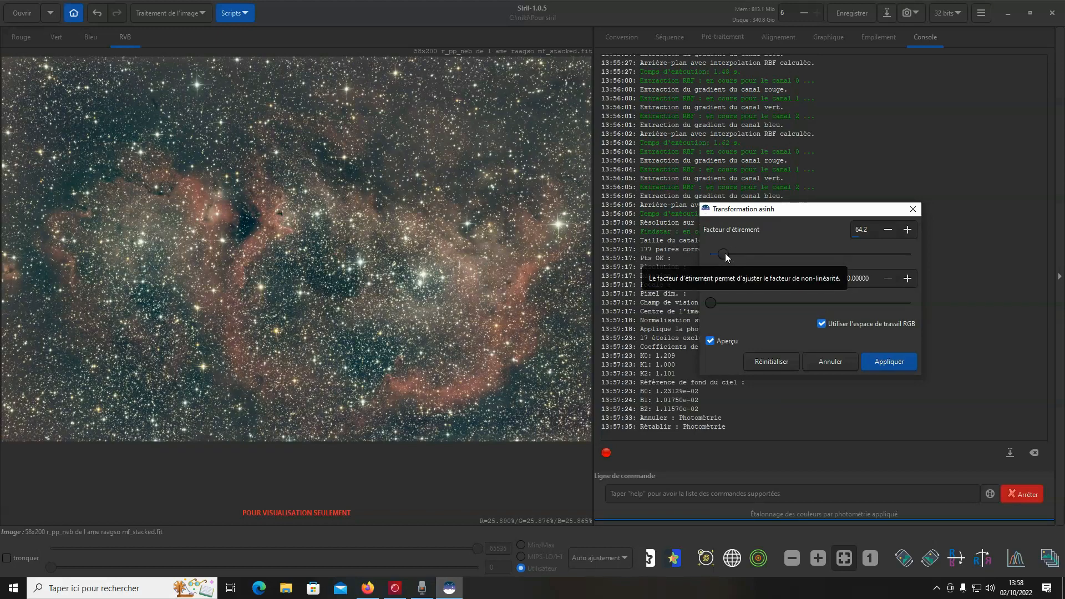
drag(725, 255, 728, 257)
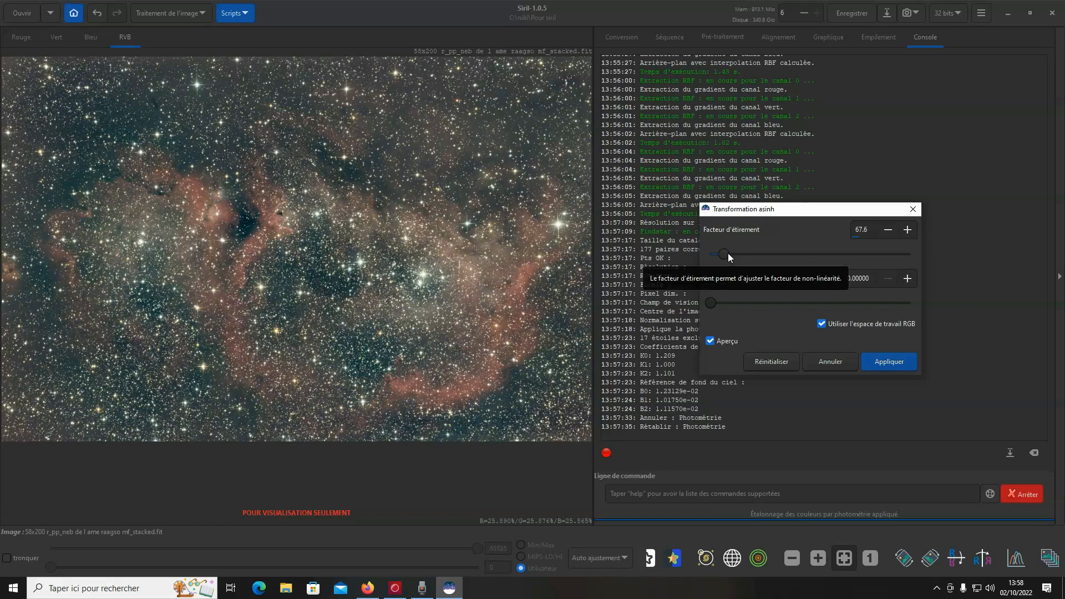
Switch the image display mode to Linéaire and examine the stars in the previewed stretch up close
click(607, 555)
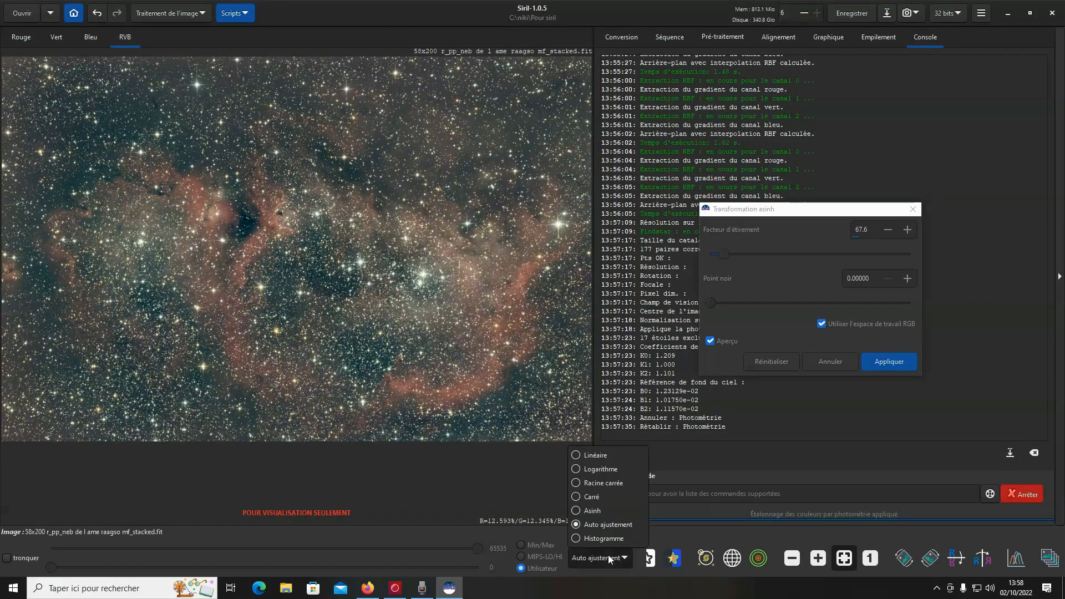
click(602, 455)
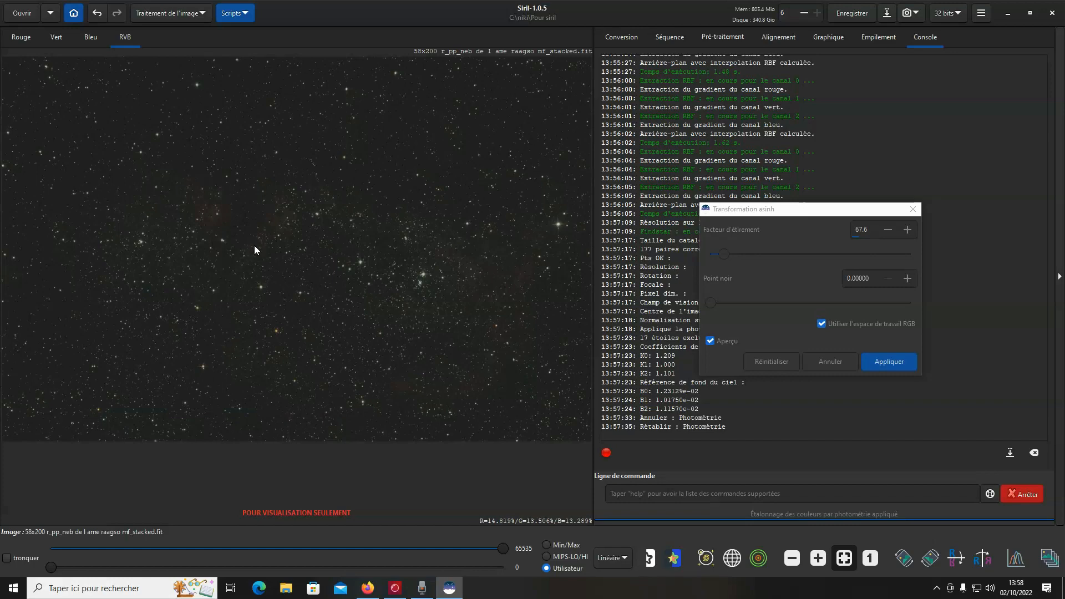
scroll(258, 245, up, 3)
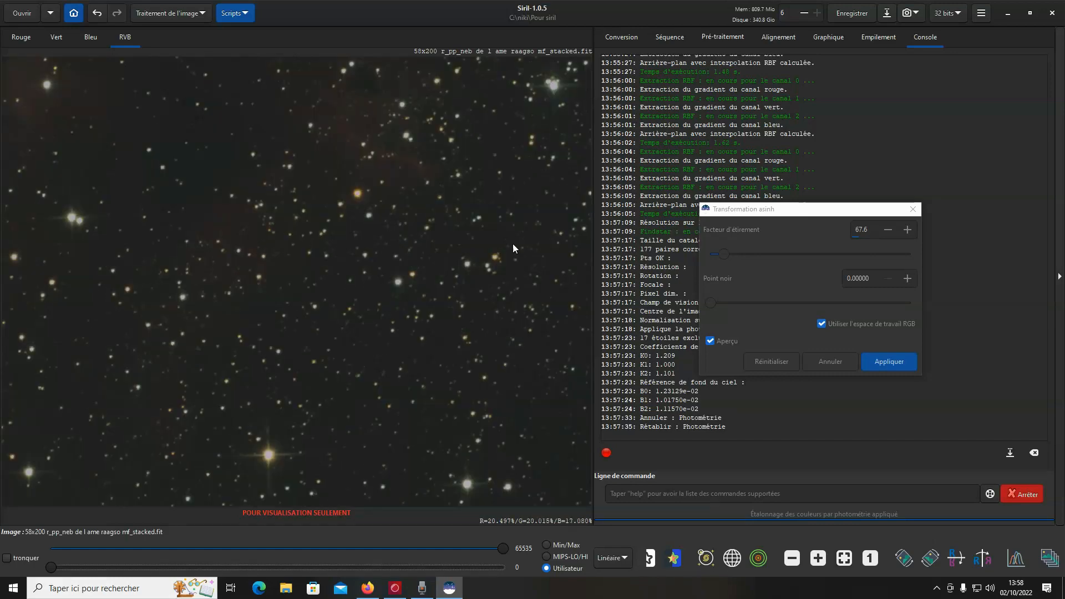
Compare the image with the asinh preview off and on, and apply the transformation
click(711, 342)
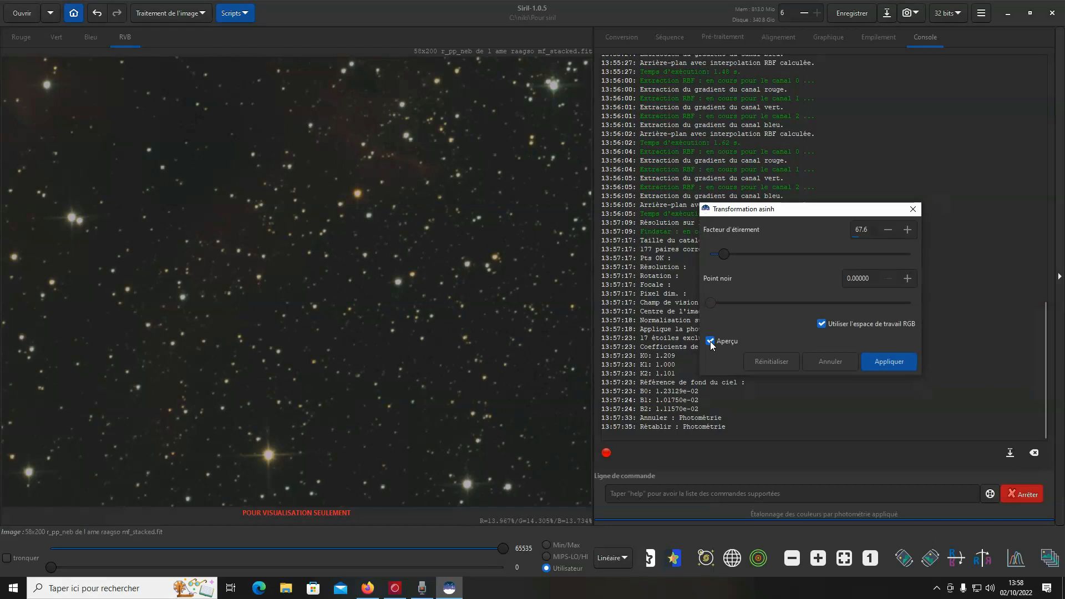
click(710, 342)
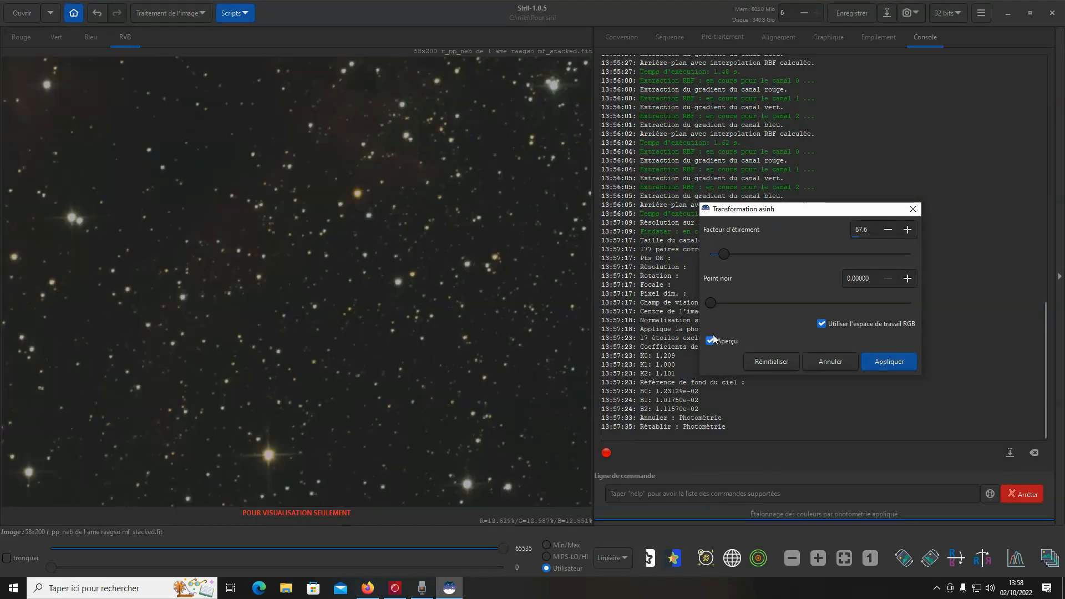
click(710, 341)
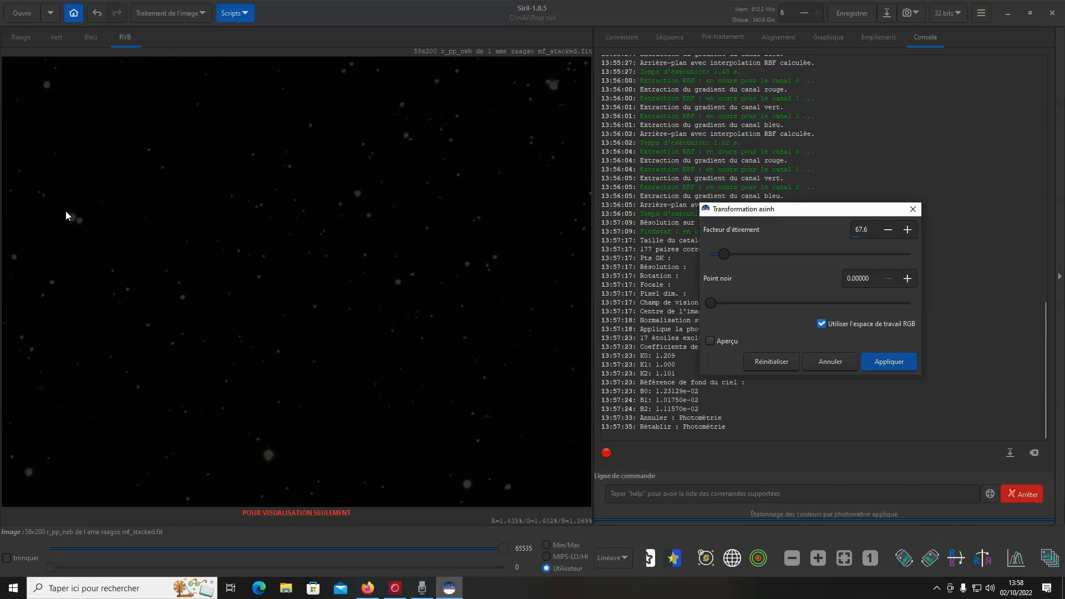
click(711, 342)
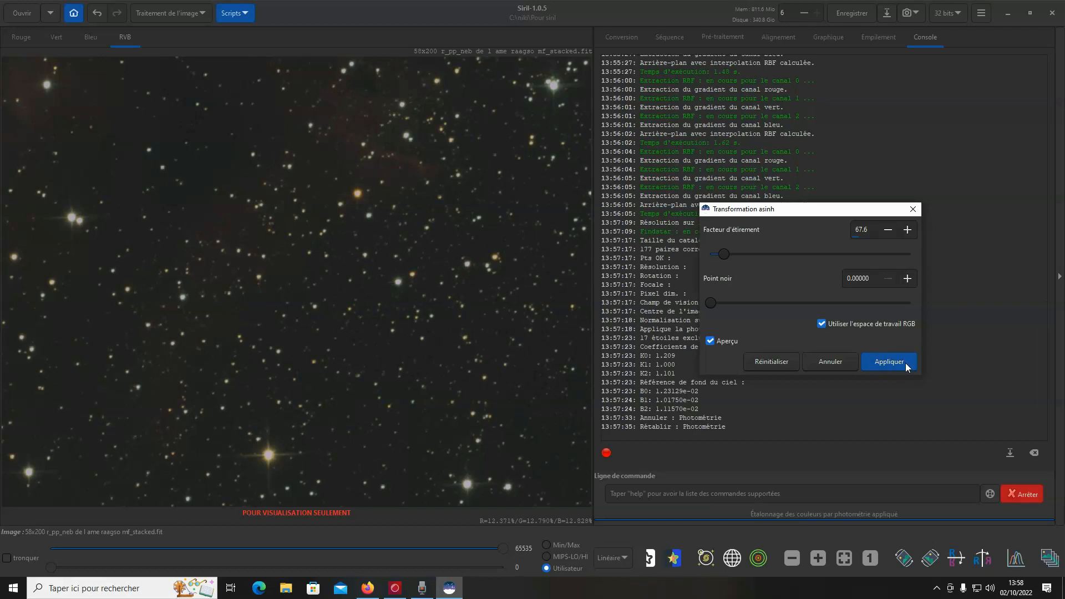
click(888, 362)
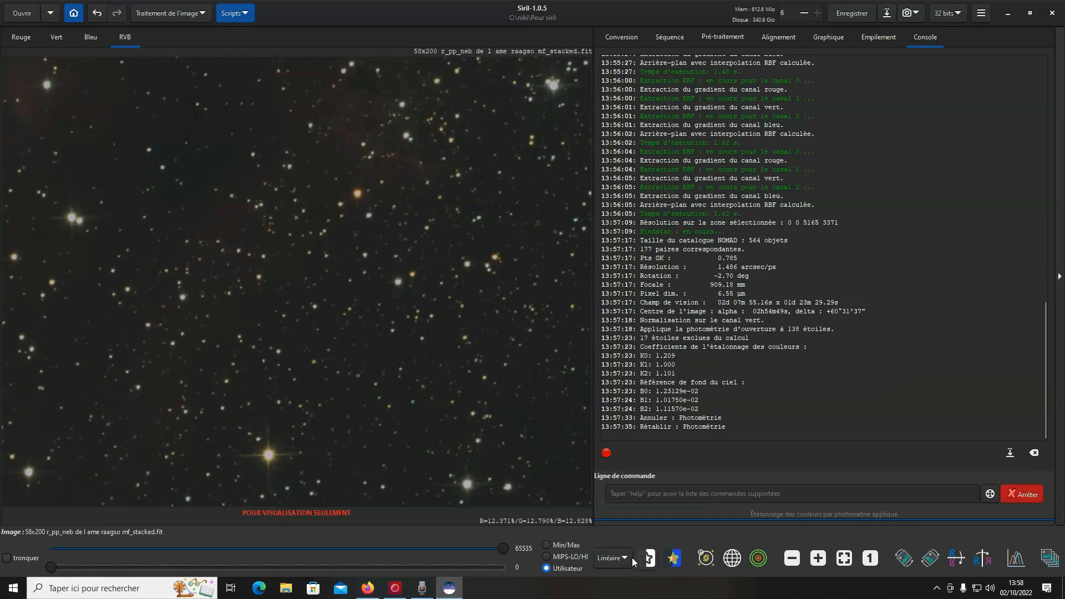
Open the histogram transformation, raise the shadows point to about 0.1147 just before the histogram peak, and apply it
click(844, 558)
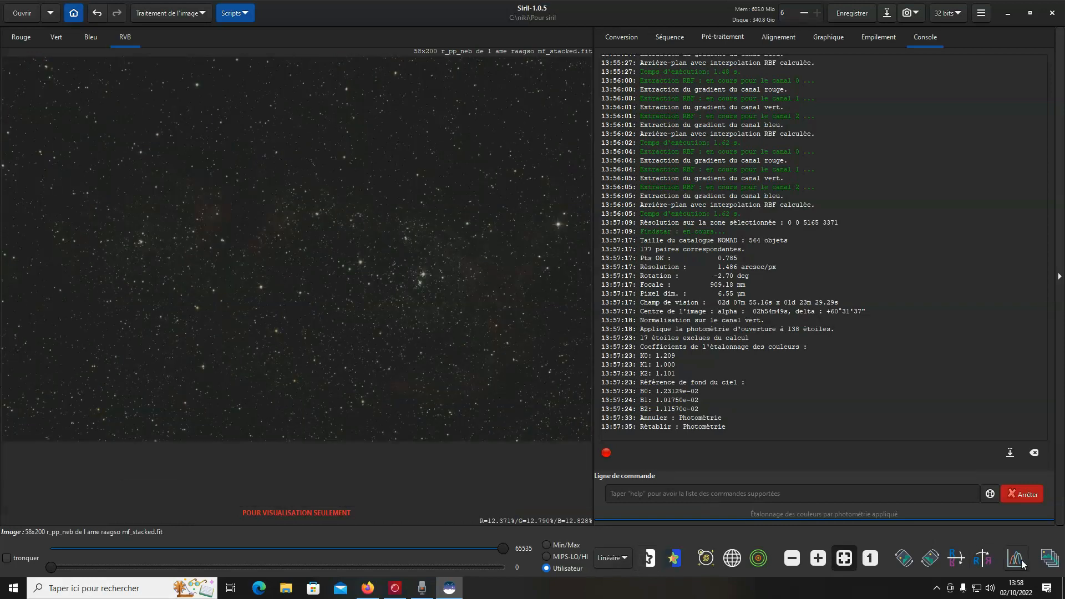
click(1015, 559)
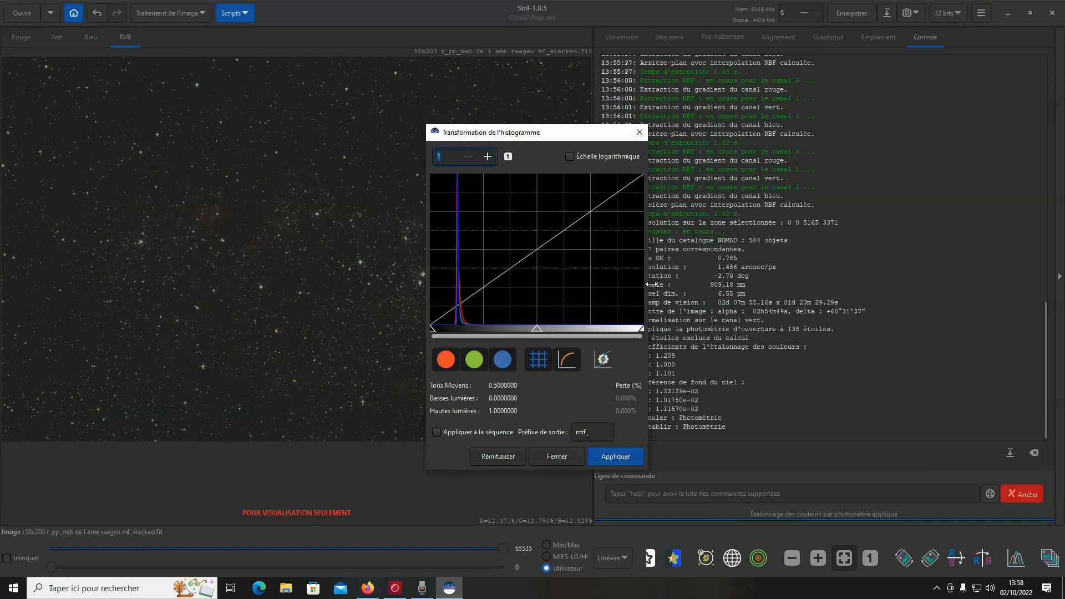
drag(647, 284, 996, 279)
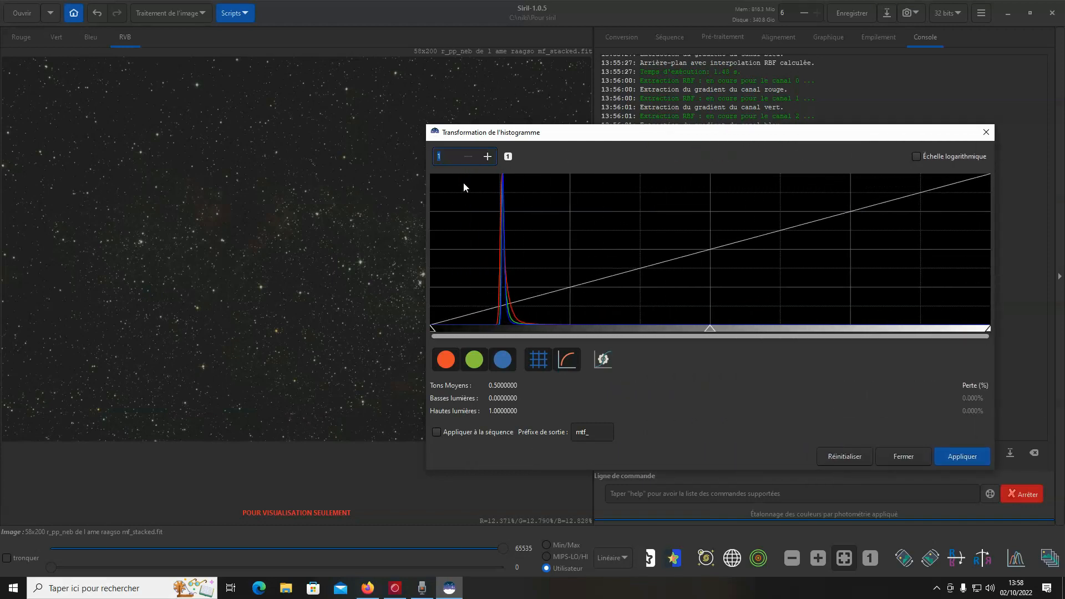
click(487, 157)
click(487, 157)
click(487, 157)
click(487, 157)
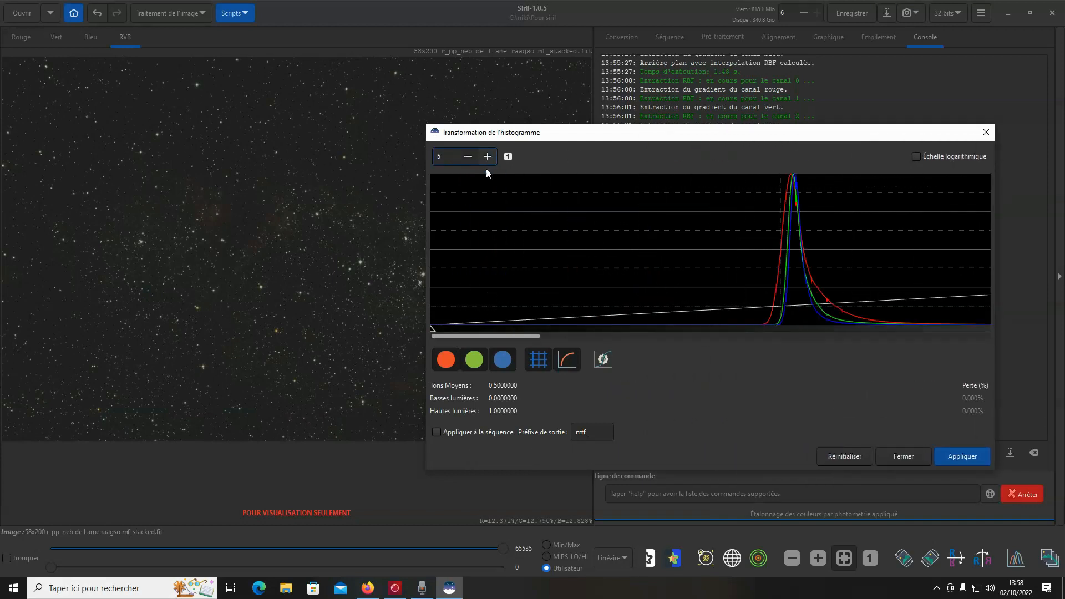
drag(432, 329, 750, 316)
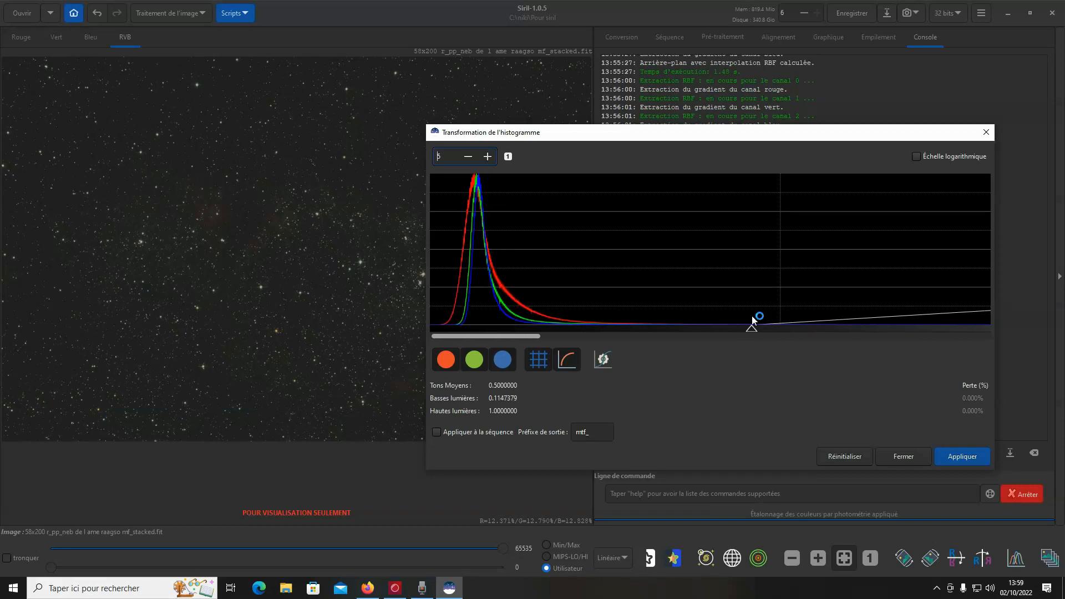
click(973, 459)
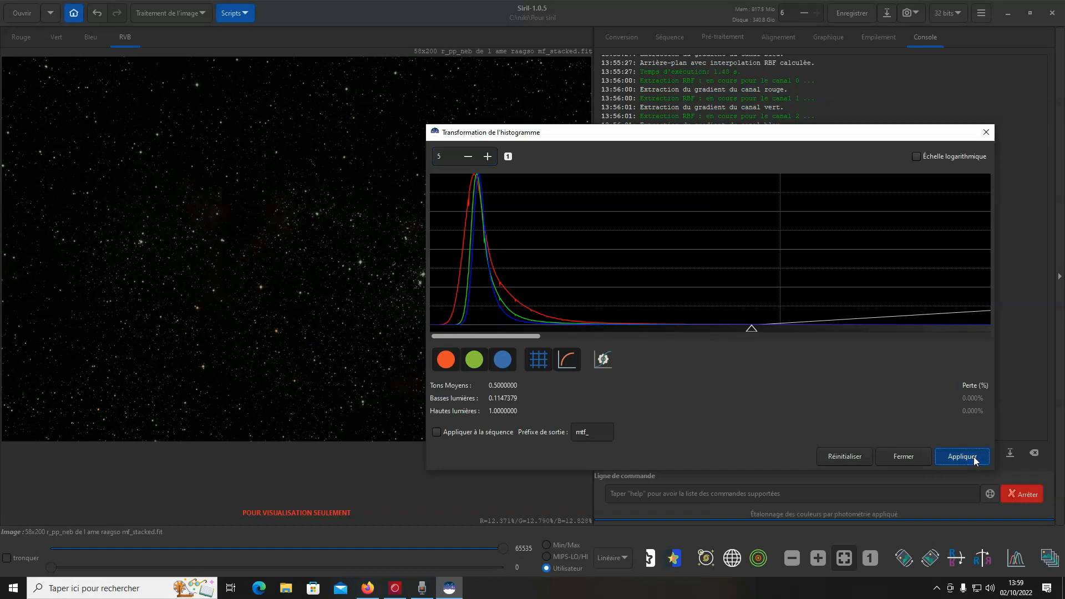
Try an automatic histogram stretch with the shadows reset to 0 and the midtones adjusted to about 0.091
click(467, 156)
click(468, 157)
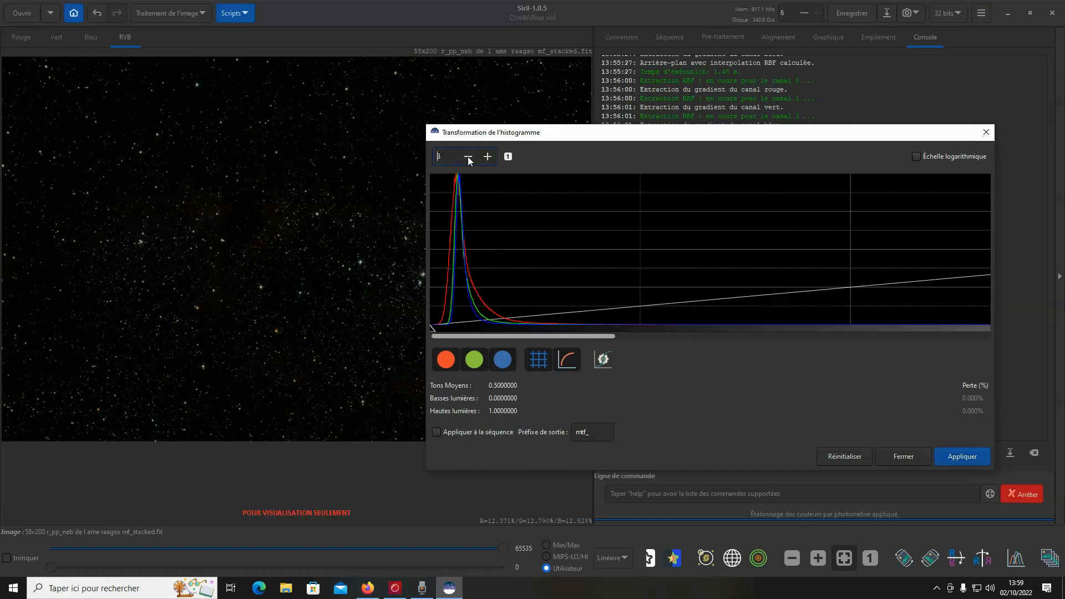
click(468, 157)
click(468, 157)
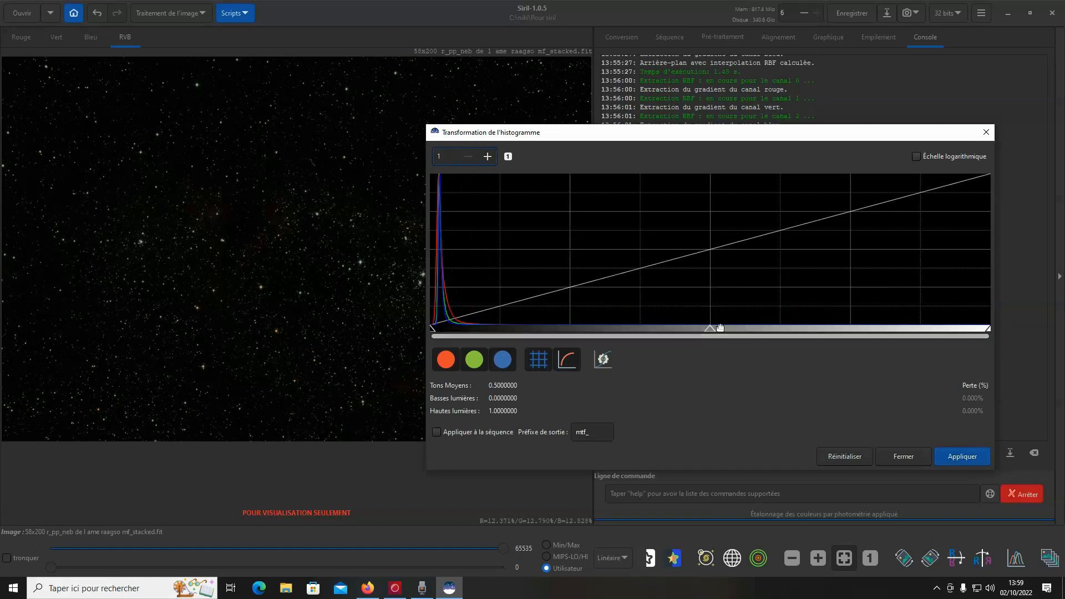
click(608, 360)
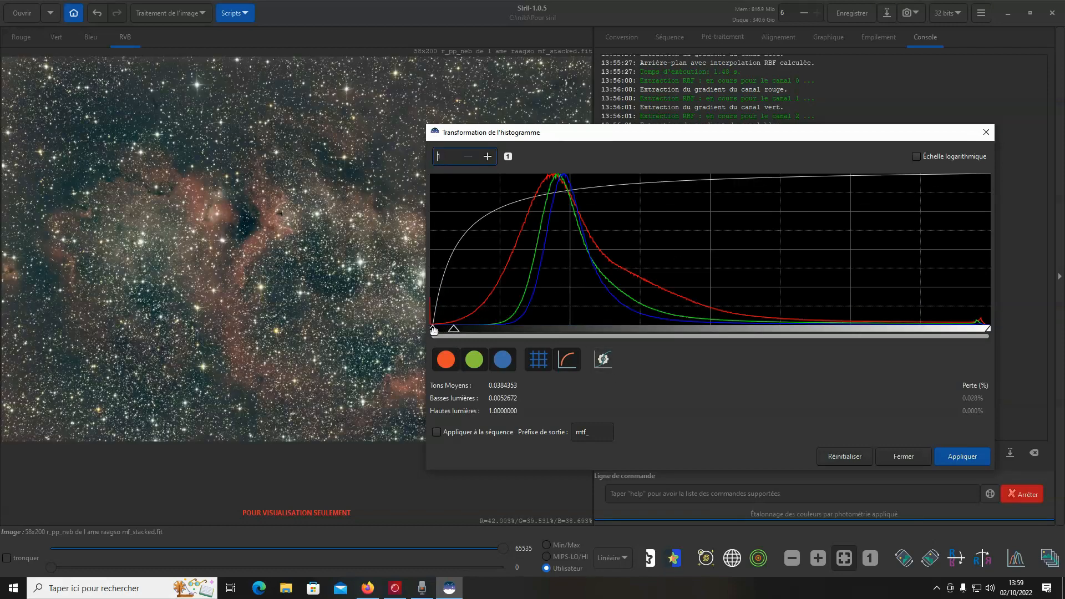
drag(434, 330, 419, 330)
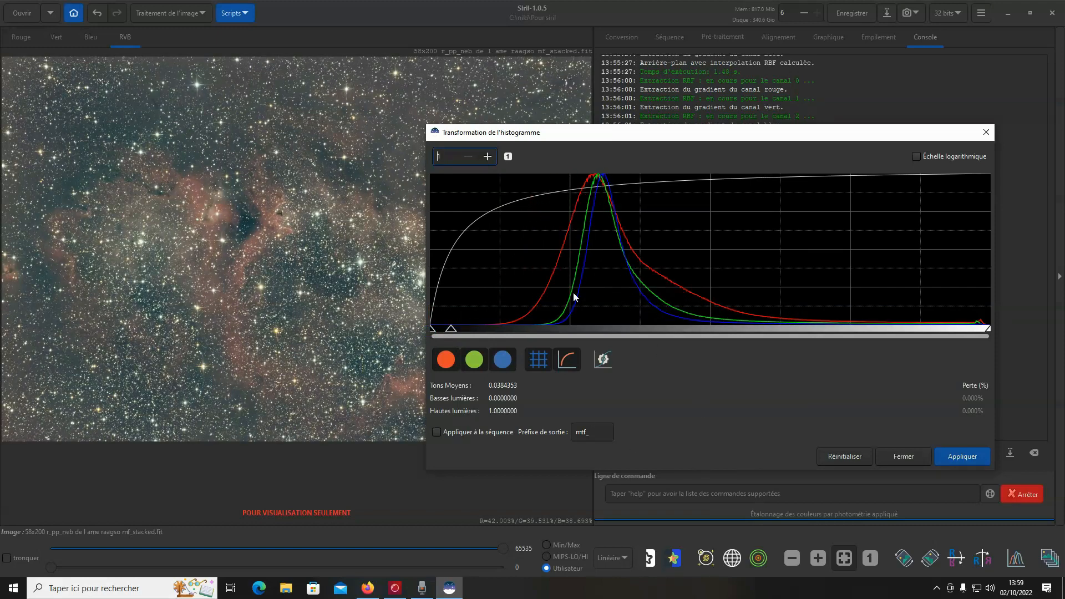
drag(451, 327, 487, 325)
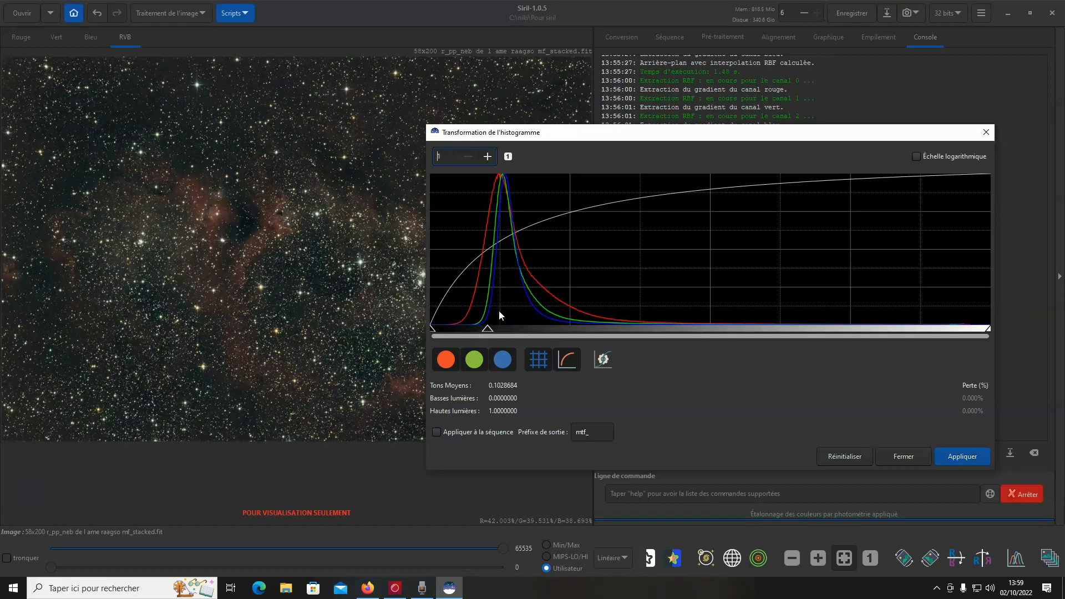
drag(488, 328, 490, 328)
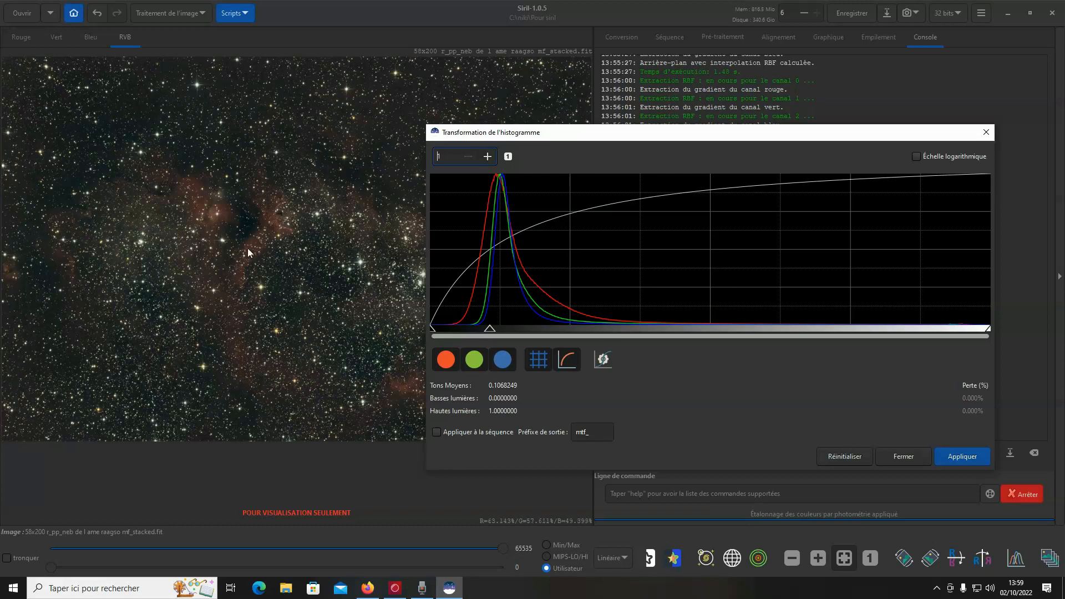
scroll(244, 252, up, 4)
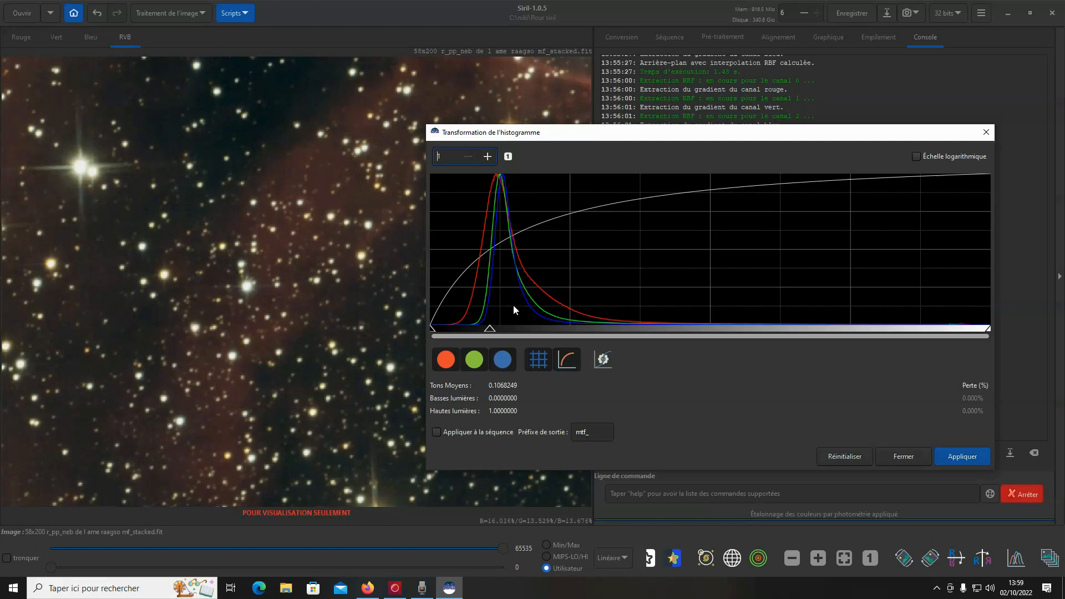
mouse_move(489, 329)
mouse_down()
mouse_move(550, 327)
mouse_move(482, 329)
mouse_up()
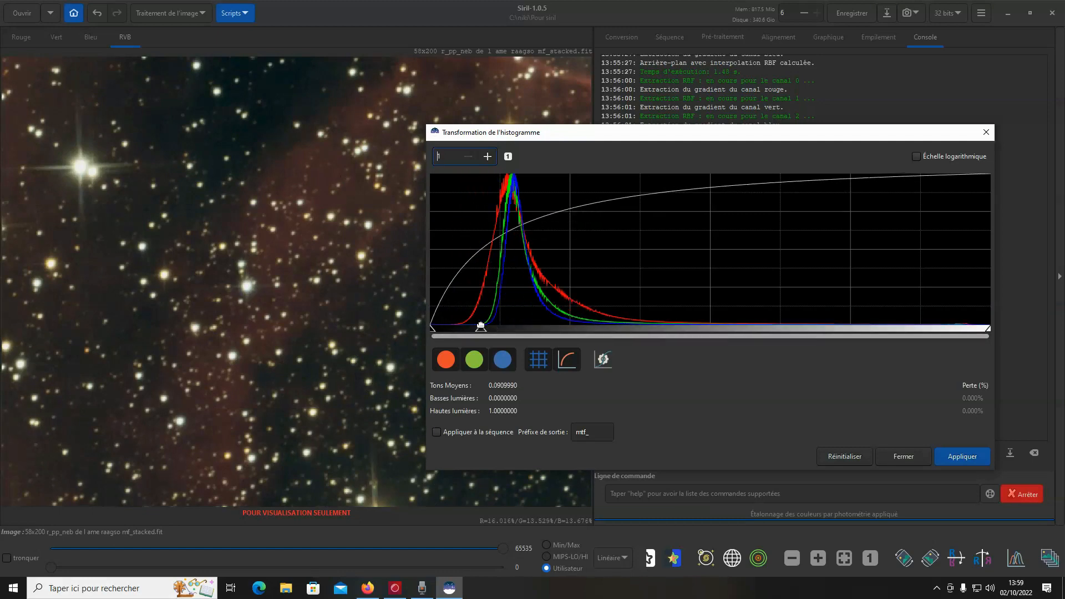
Compute the automatic histogram stretch again, set the shadows to 0, and adjust the midtones to about 0.1197
click(607, 362)
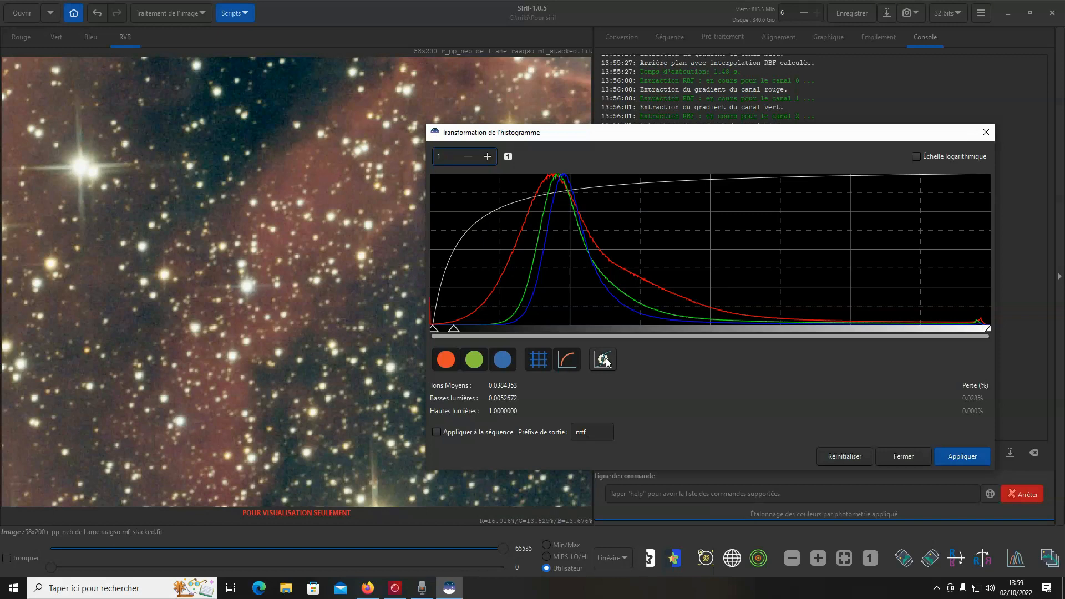
mouse_move(434, 328)
mouse_down()
mouse_move(500, 328)
mouse_move(431, 328)
mouse_up()
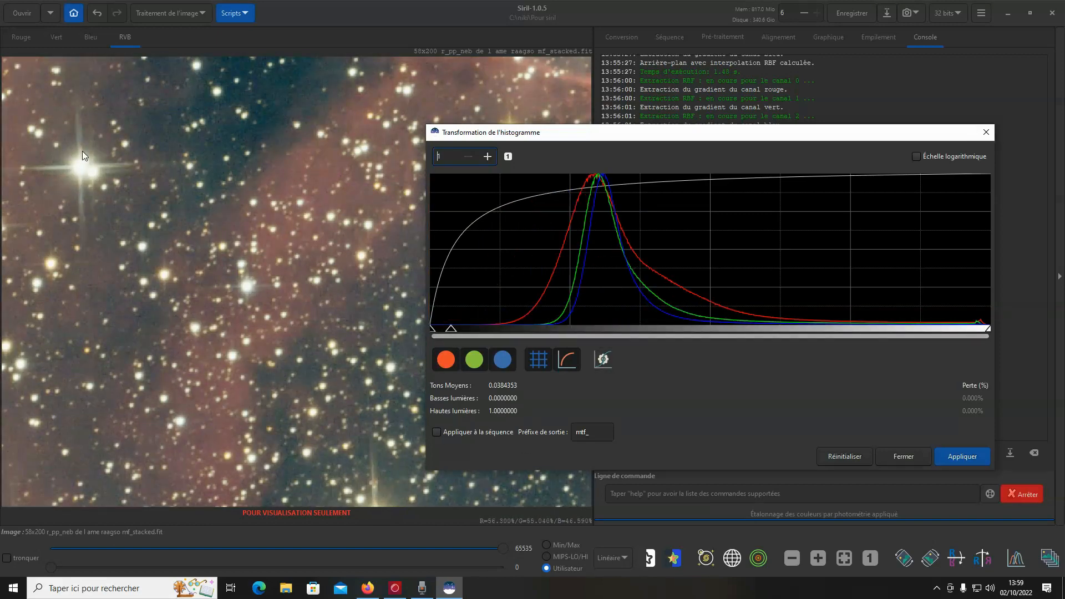
drag(451, 328, 491, 327)
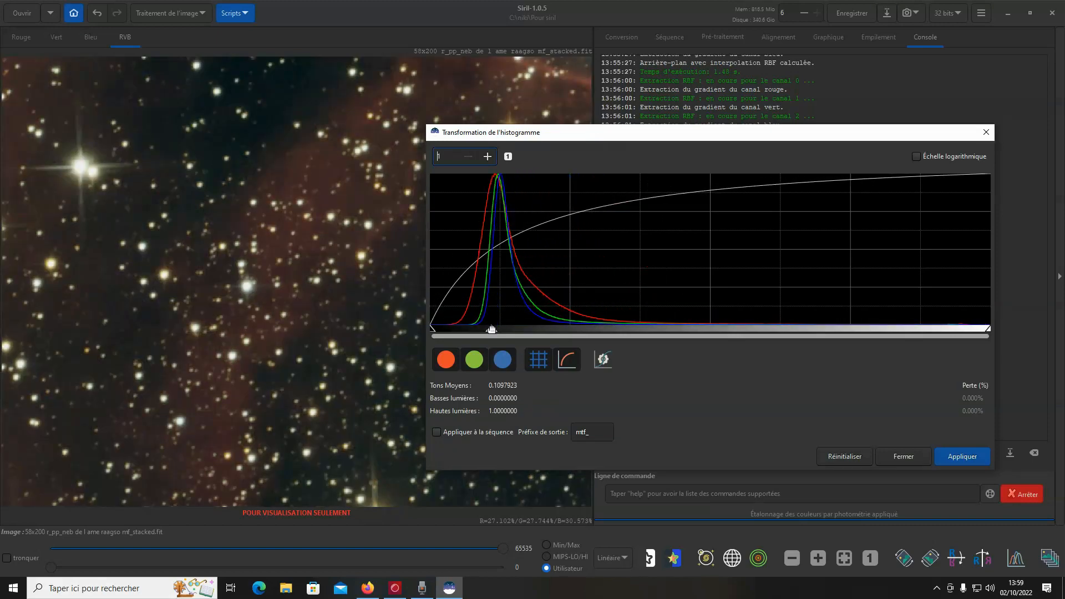
drag(491, 327, 497, 327)
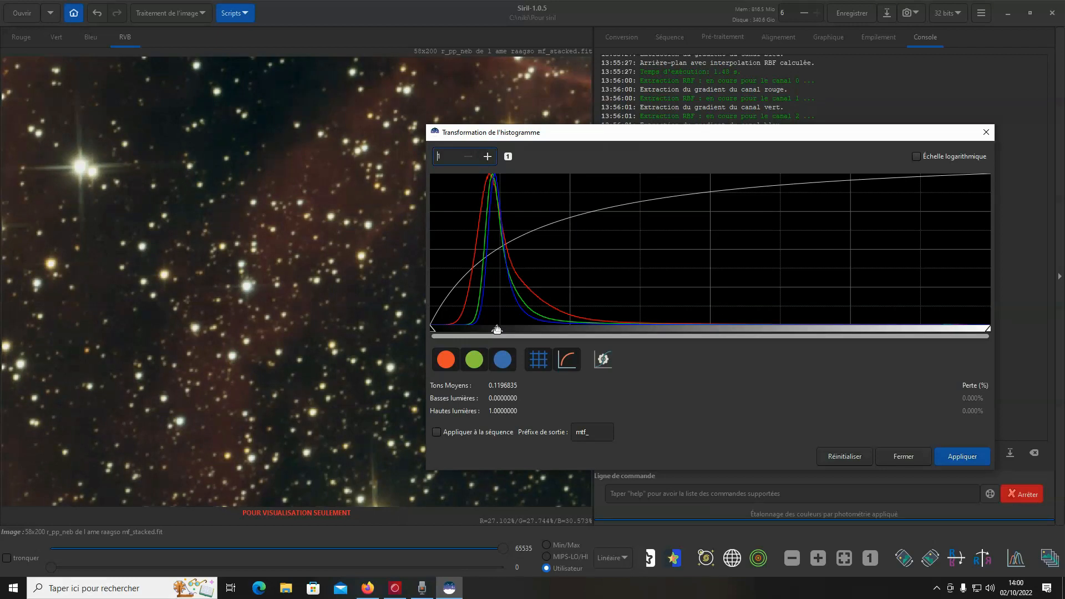
drag(497, 330, 494, 328)
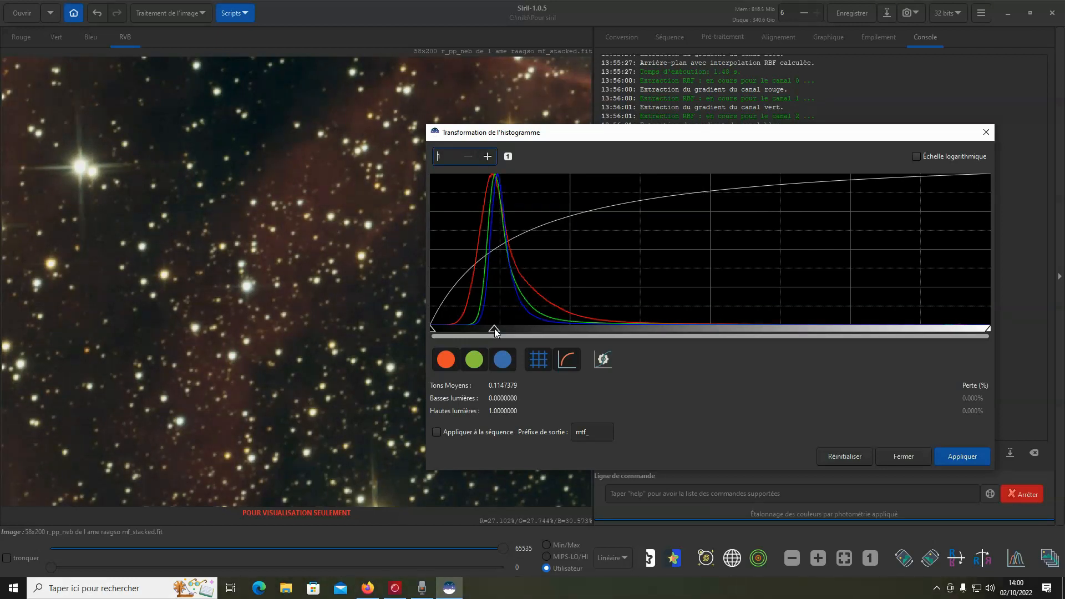
drag(494, 328, 497, 328)
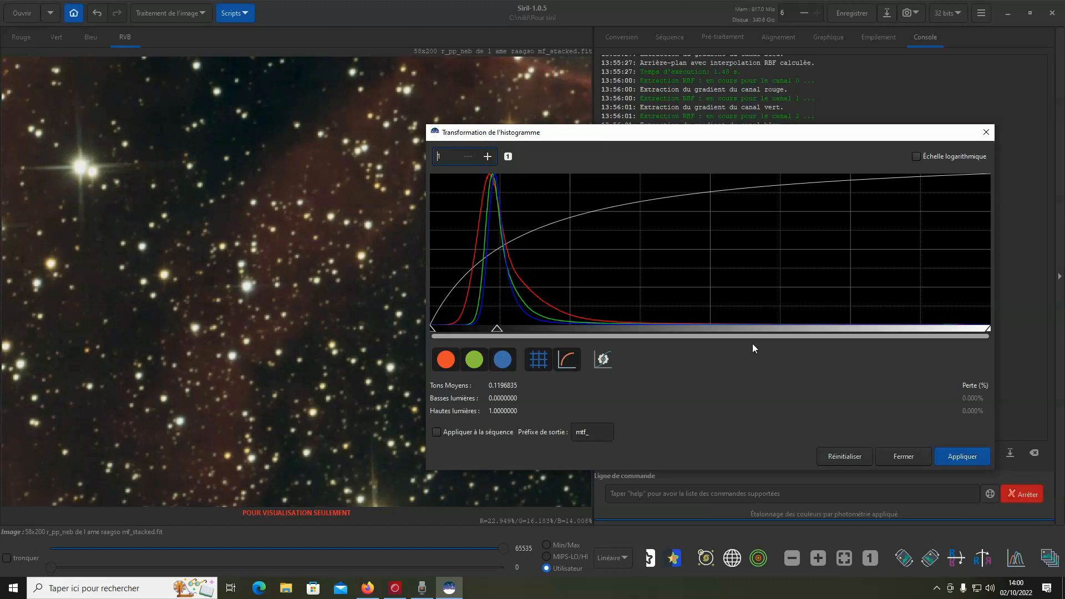
Adjust the histogram midtones to about 0.1256 with the whole image in view, and apply the transformation
click(840, 558)
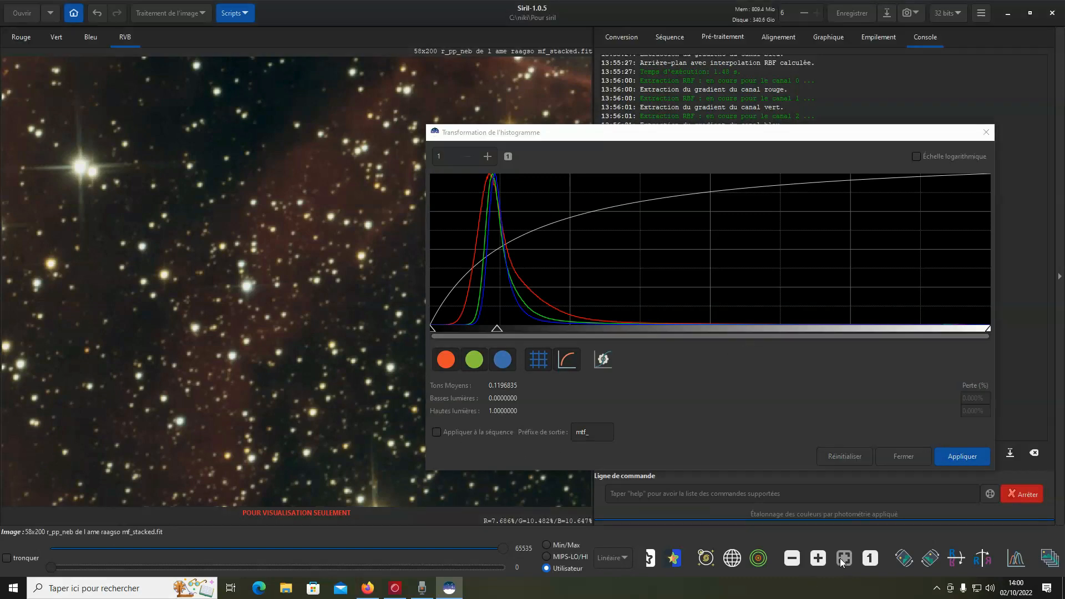
drag(718, 139, 726, 114)
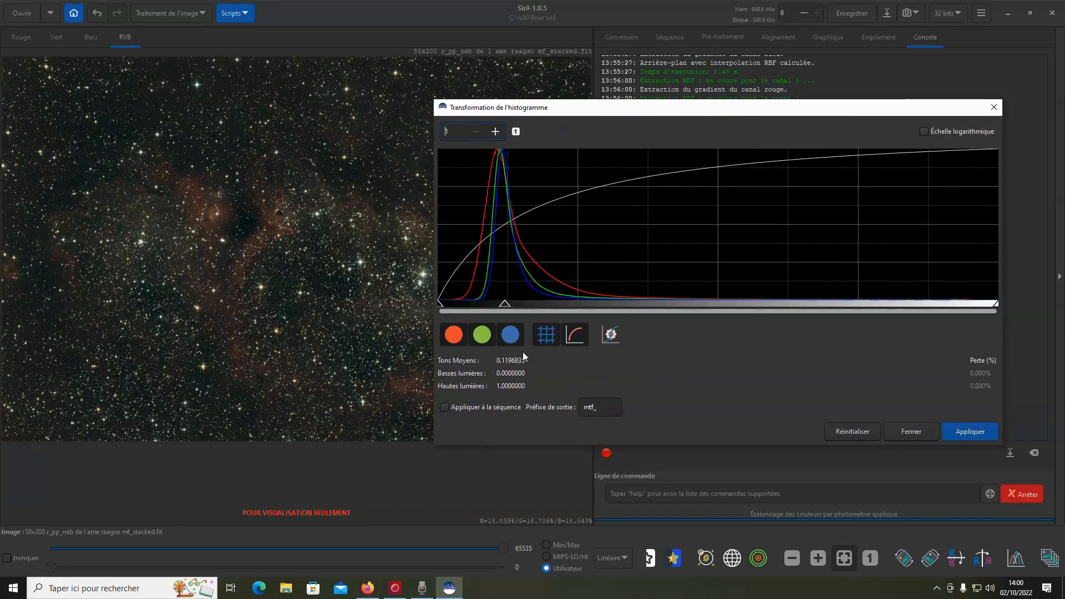
drag(505, 305, 508, 304)
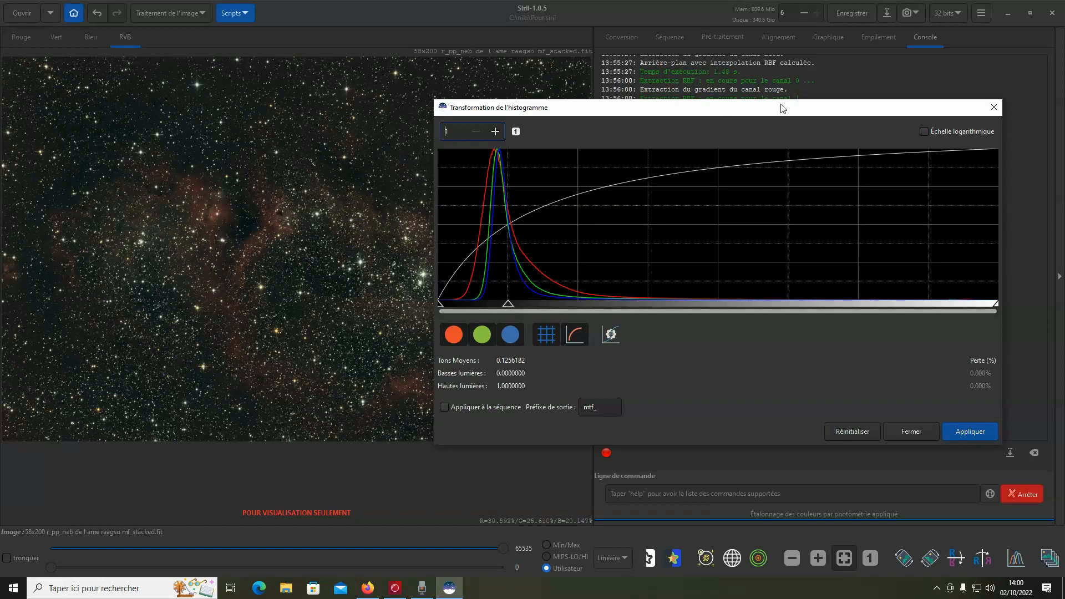
click(979, 437)
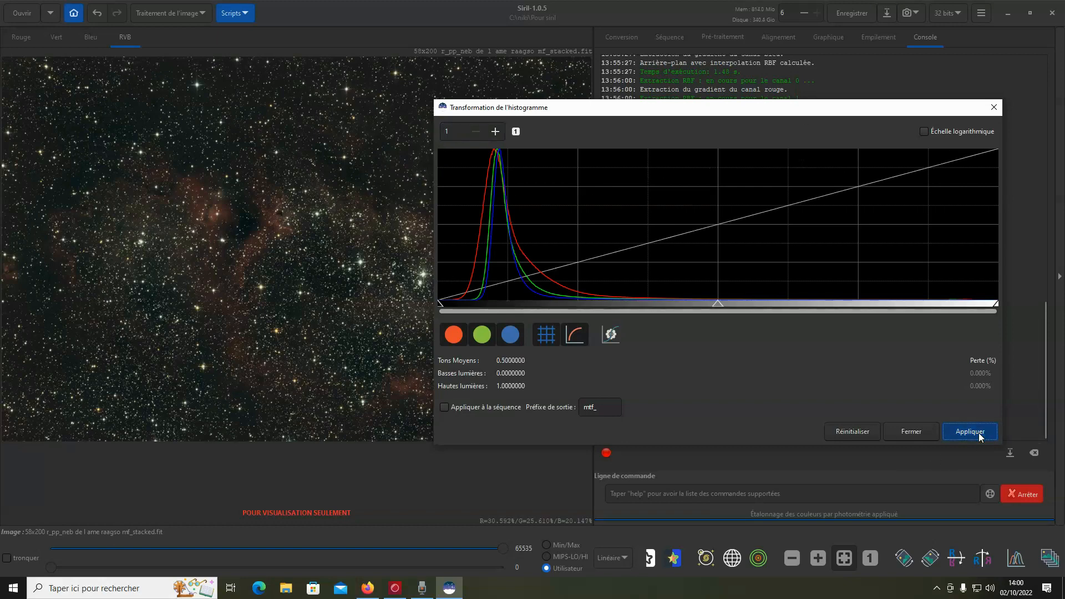
Magnify the histogram display to 4 to examine the shadow side of the curves, and close the histogram transformation
click(495, 132)
click(495, 132)
click(495, 131)
drag(437, 304, 394, 306)
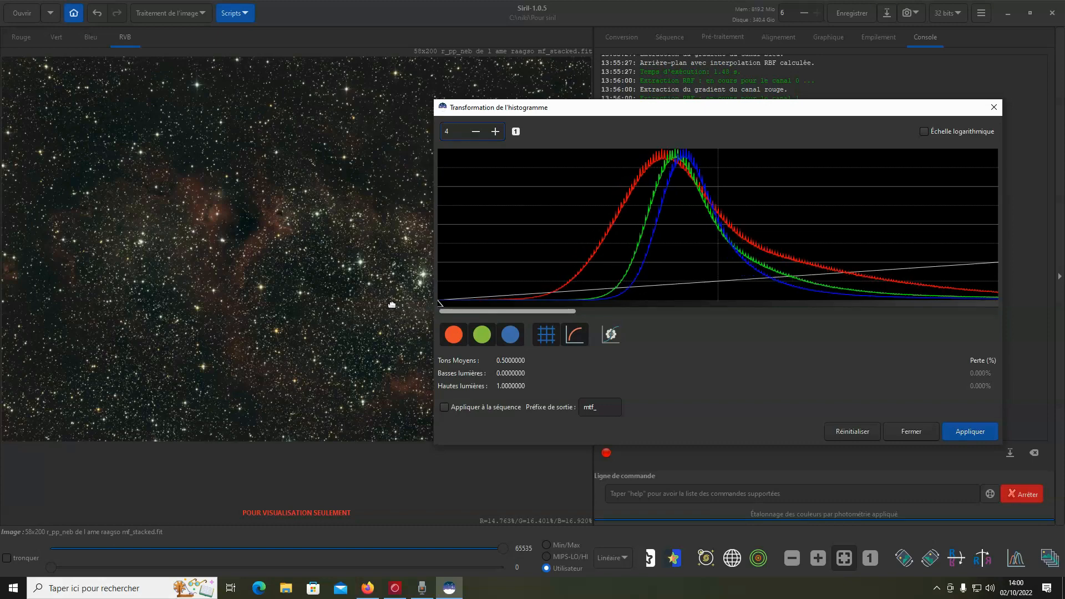
click(912, 431)
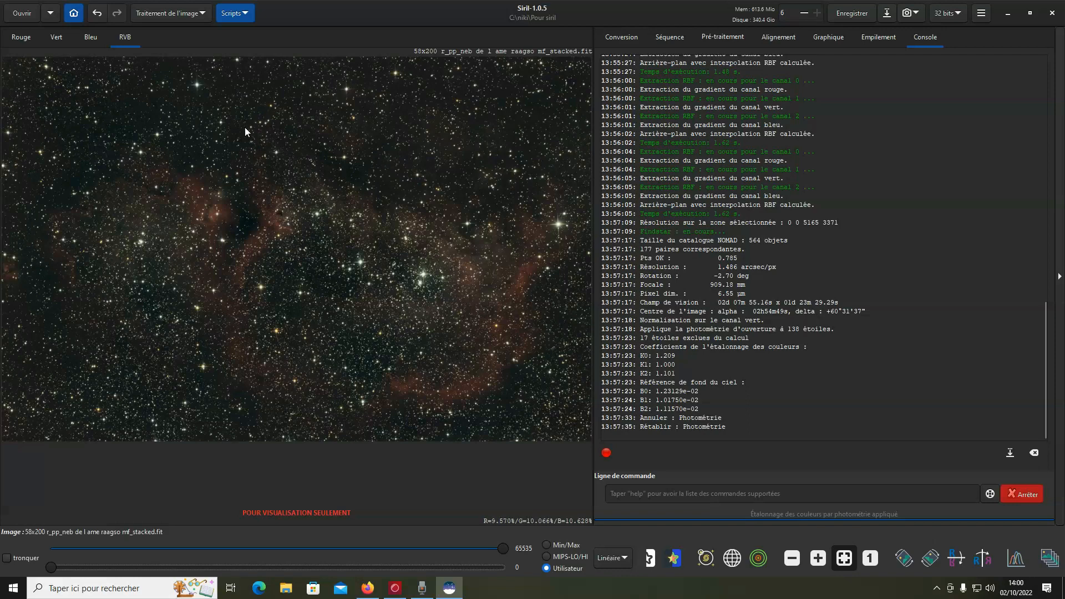
Increase the global colour saturation by 0.10 with the background factor at 1.00, and apply it
click(189, 14)
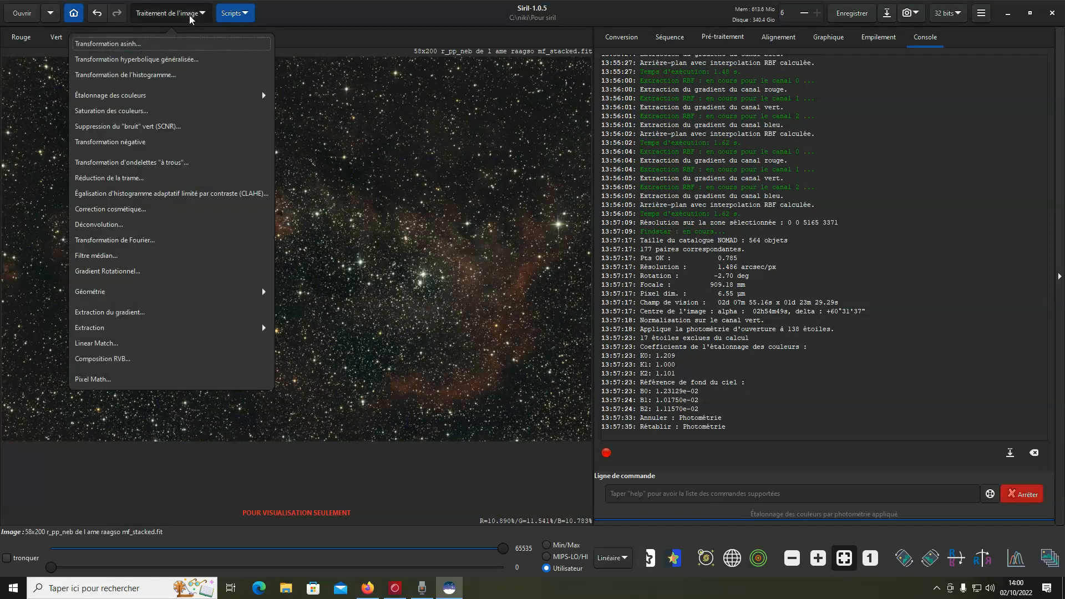
click(113, 113)
drag(534, 281, 544, 279)
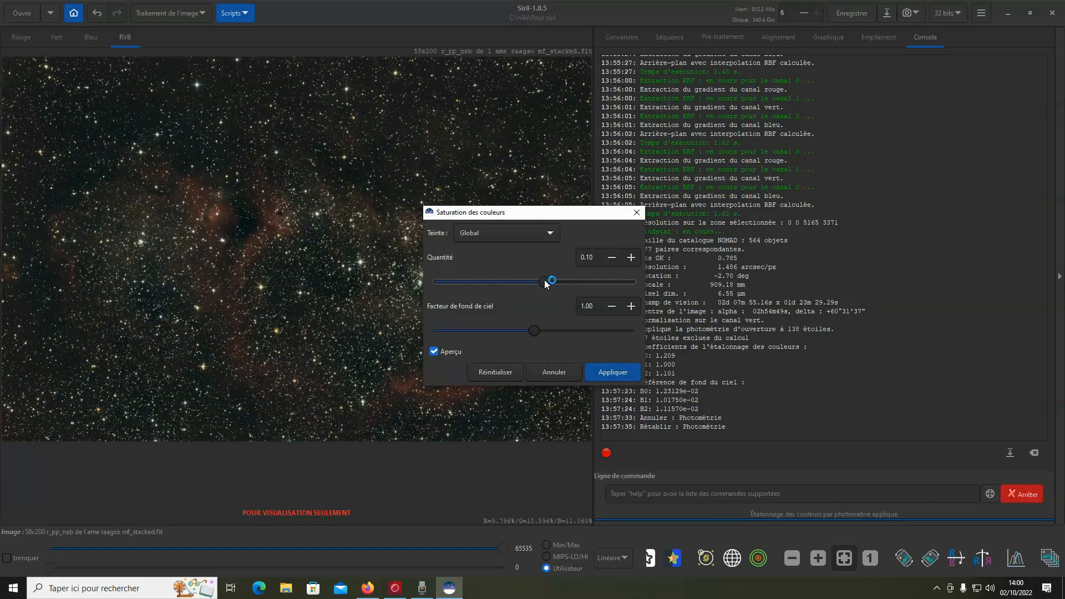
click(617, 374)
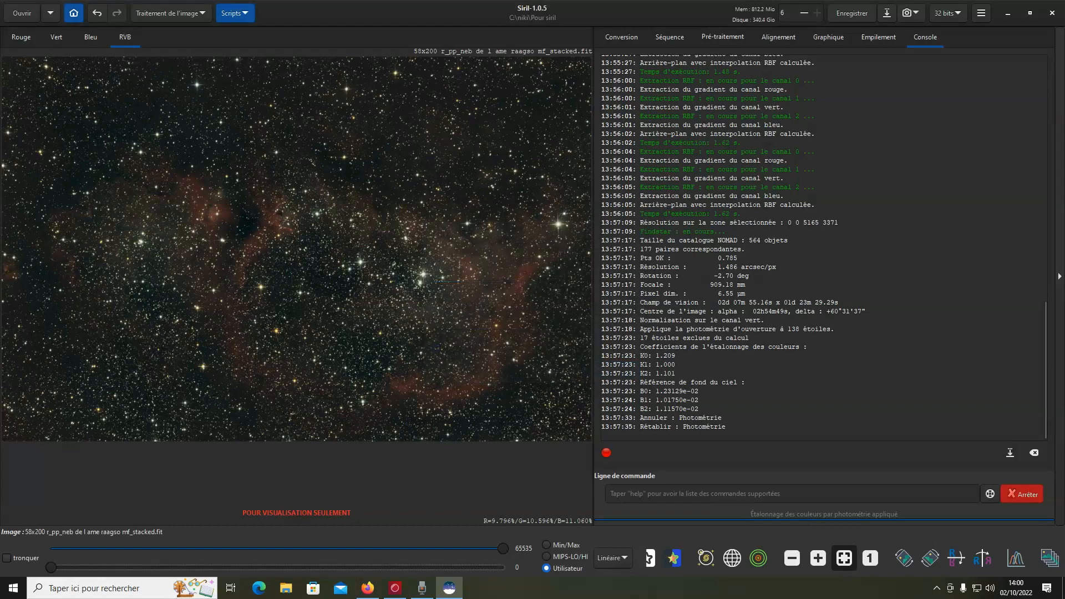
Remove the green noise with SCNR using average neutral protection and preserved luminosity
click(165, 17)
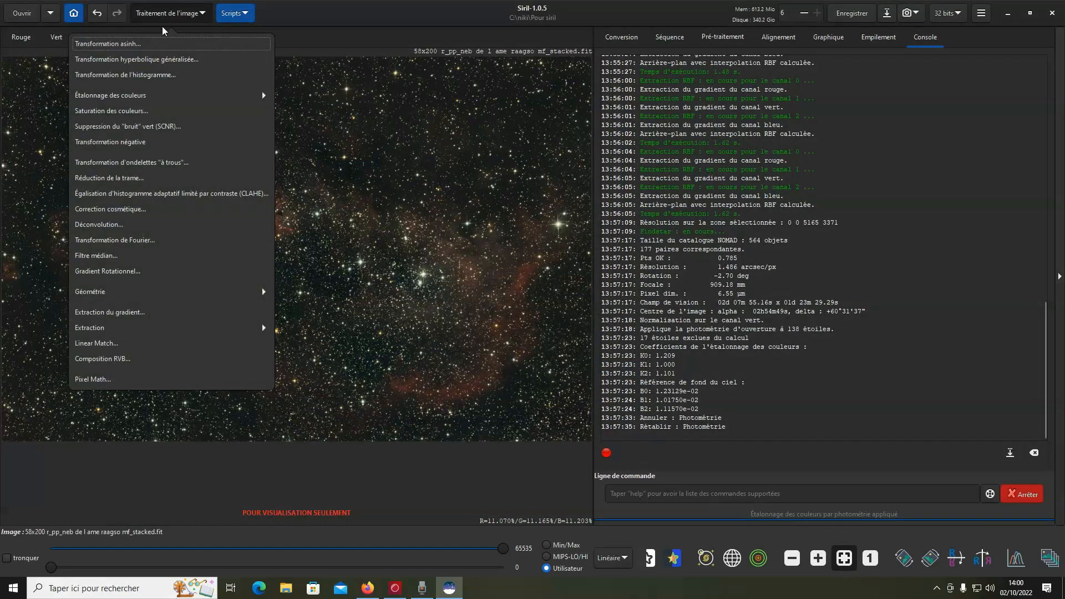
click(124, 131)
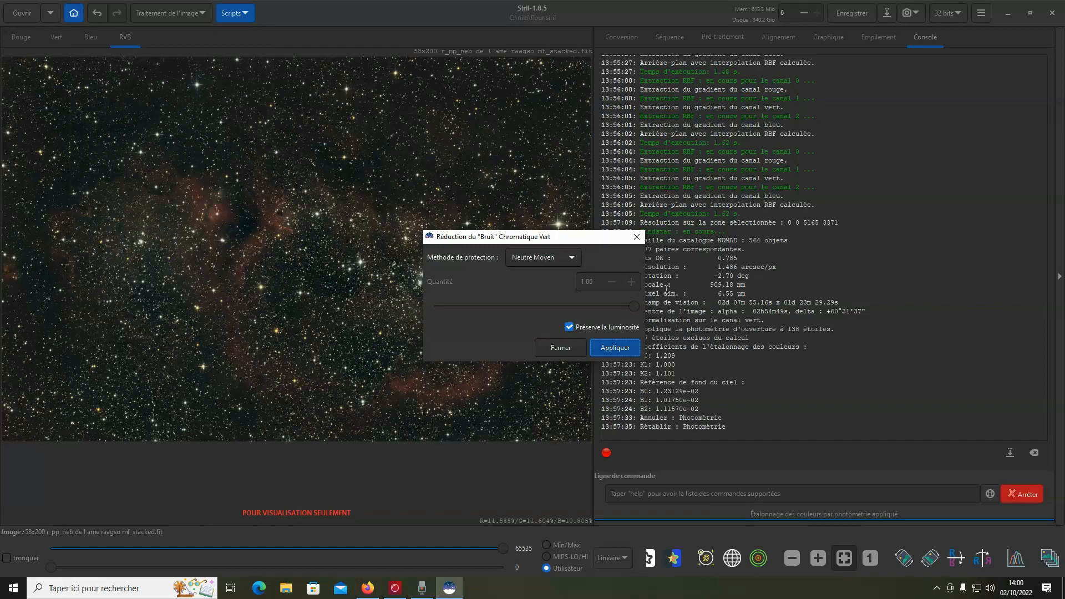
click(615, 347)
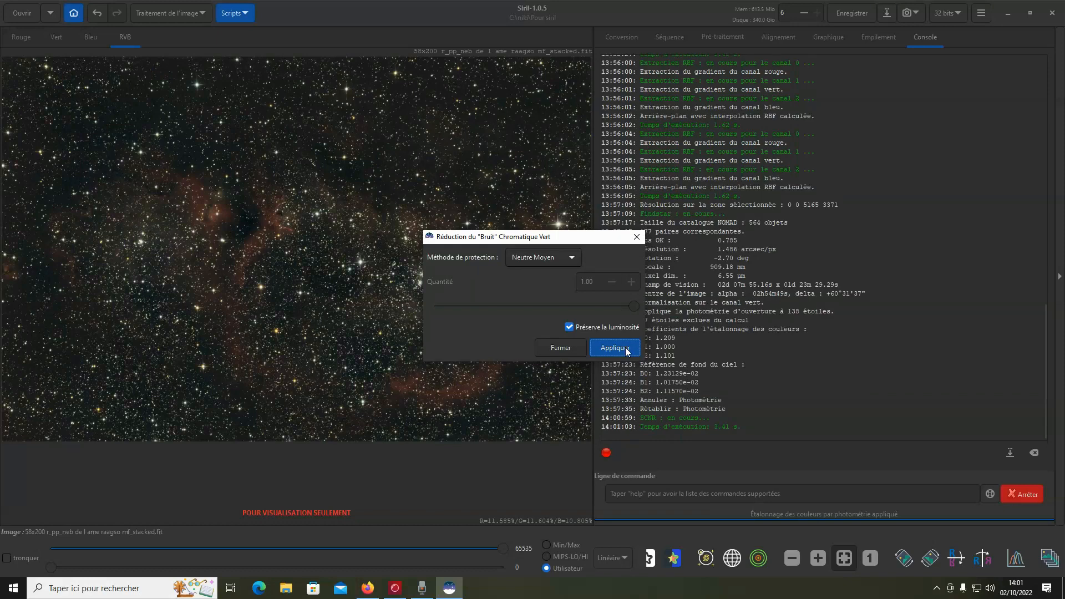
click(558, 348)
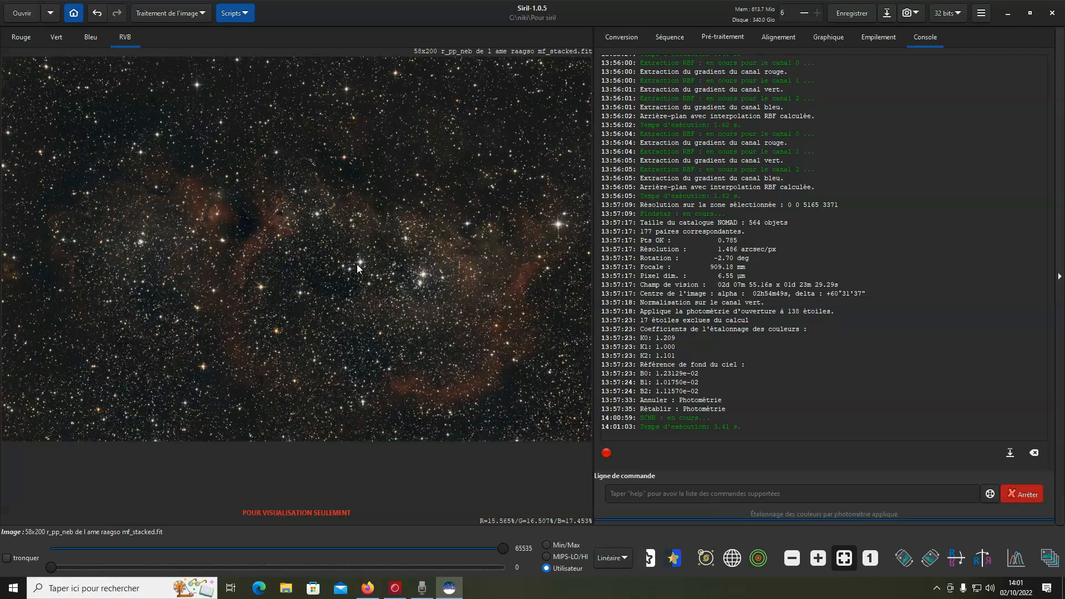
Save the image under a new name as a TIFF file called "TUTO 58x200sec ame" in the Pour siril folder
click(886, 12)
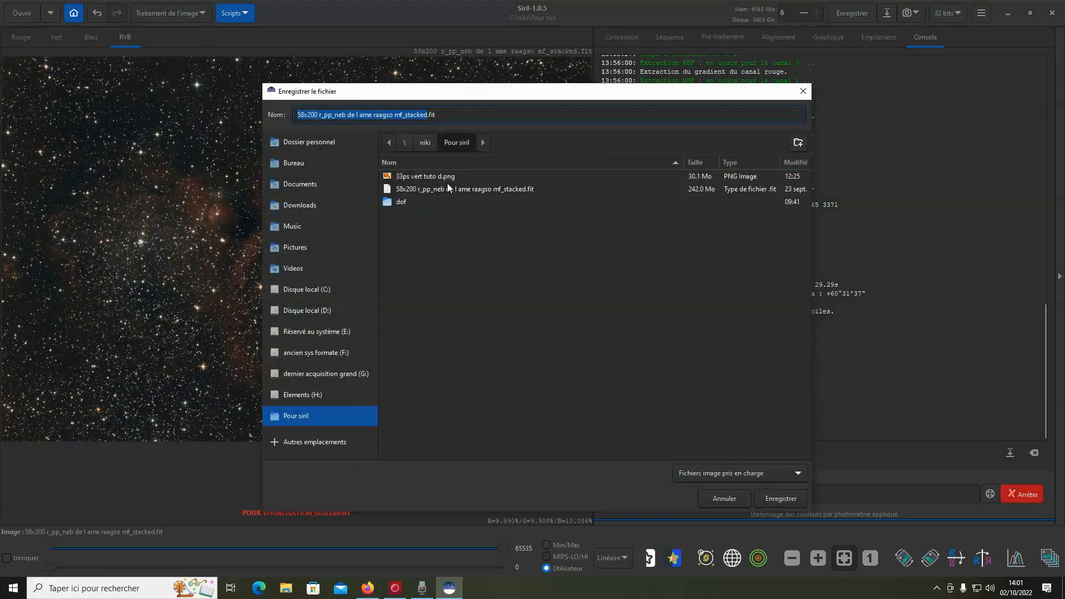
click(730, 474)
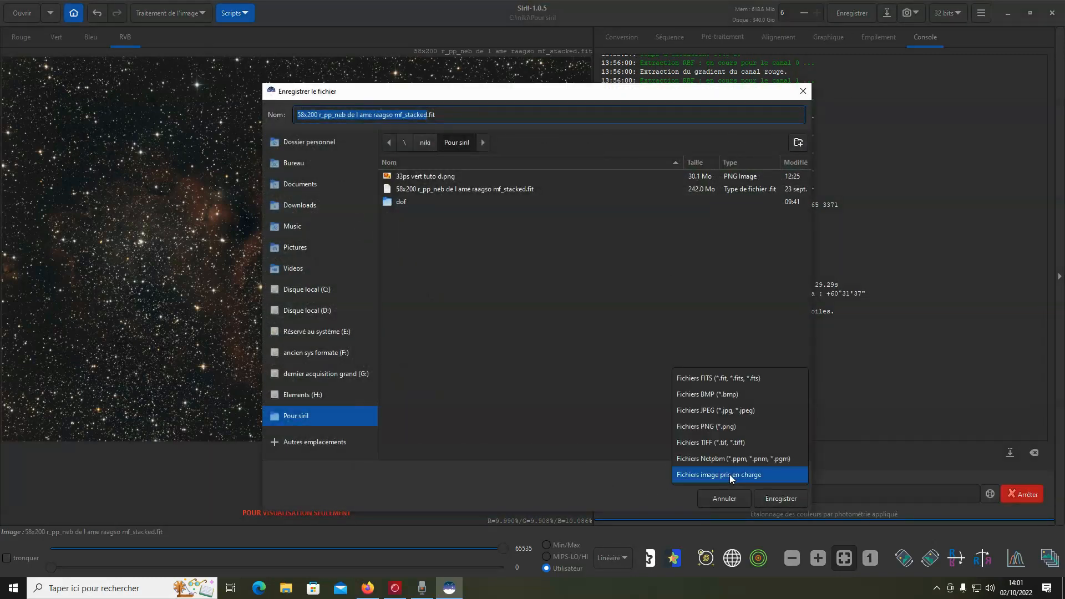
click(712, 438)
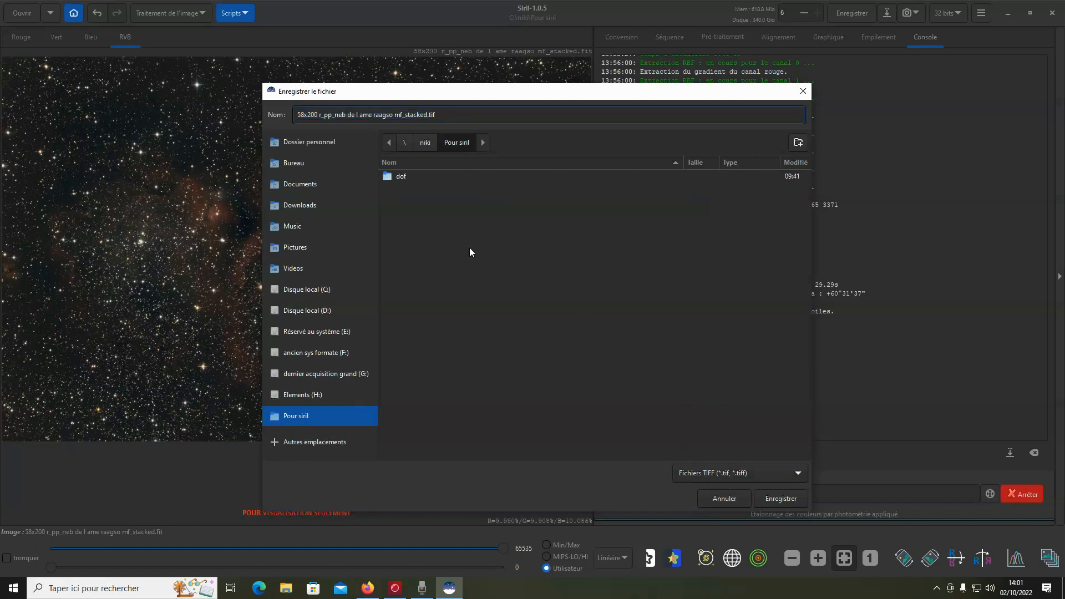
text(TUT)
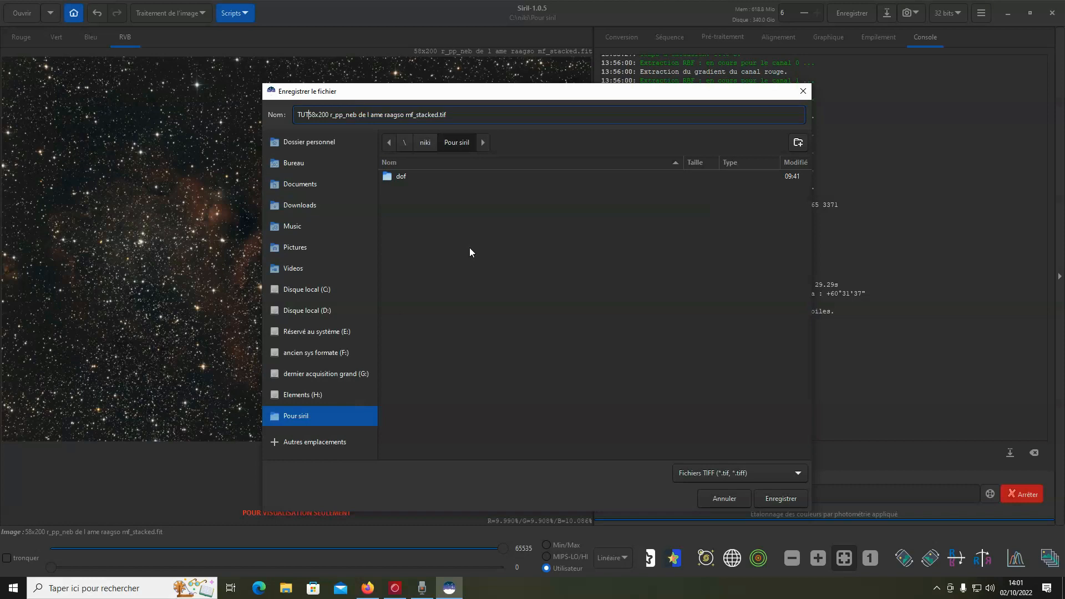
text(O)
key(Delete)
key(Delete)
key(Delete)
key(Delete)
key(Delete)
key(Delete)
key(Delete)
key(Delete)
key(Delete)
key(Delete)
key(Delete)
key(Delete)
key(Delete)
key(Delete)
key(Delete)
key(Delete)
key(Delete)
key(Delete)
key(Delete)
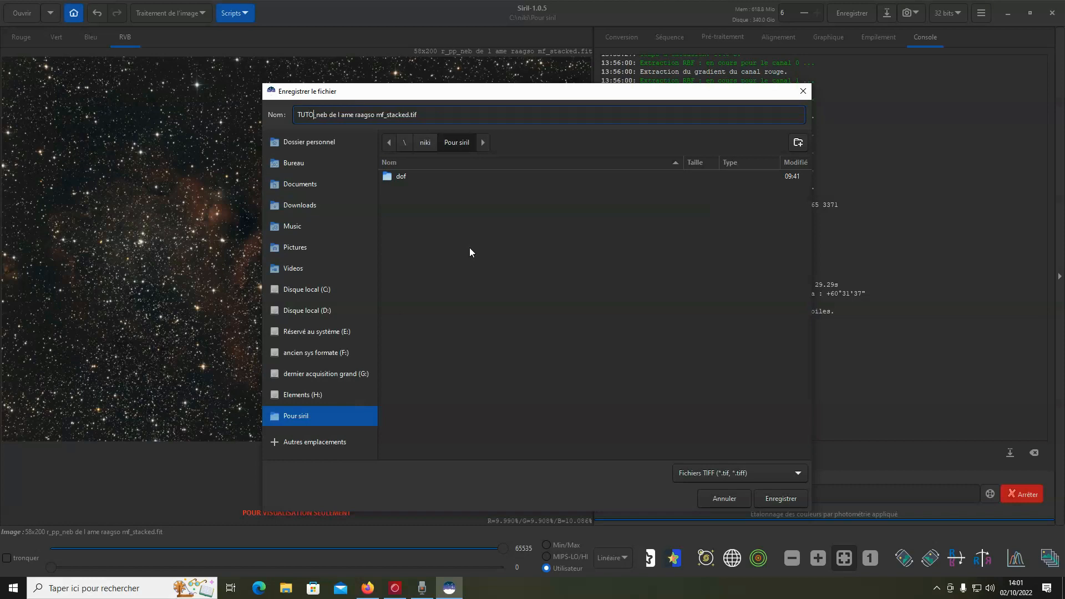
key(Delete)
key(Delete)
key(Delete)
key(Delete)
key(Delete)
key(Delete)
key(Delete)
key(Delete)
key(Delete)
key(Delete)
key(Delete)
key(Delete)
key(Delete)
key(Delete)
key(Delete)
key(Delete)
key(Delete)
key(Delete)
key(Delete)
key(Delete)
key(Delete)
key(Delete)
key(Delete)
text(58x200sec ame)
key(Return)
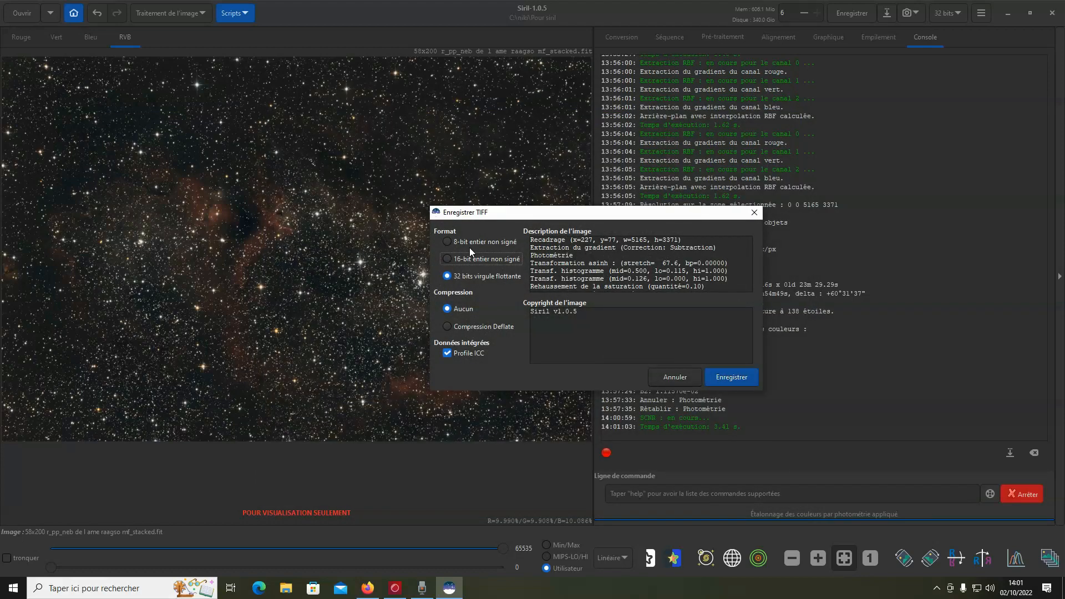
Save the TIFF in 16-bit unsigned integer format without compression, and quit Siril
click(481, 258)
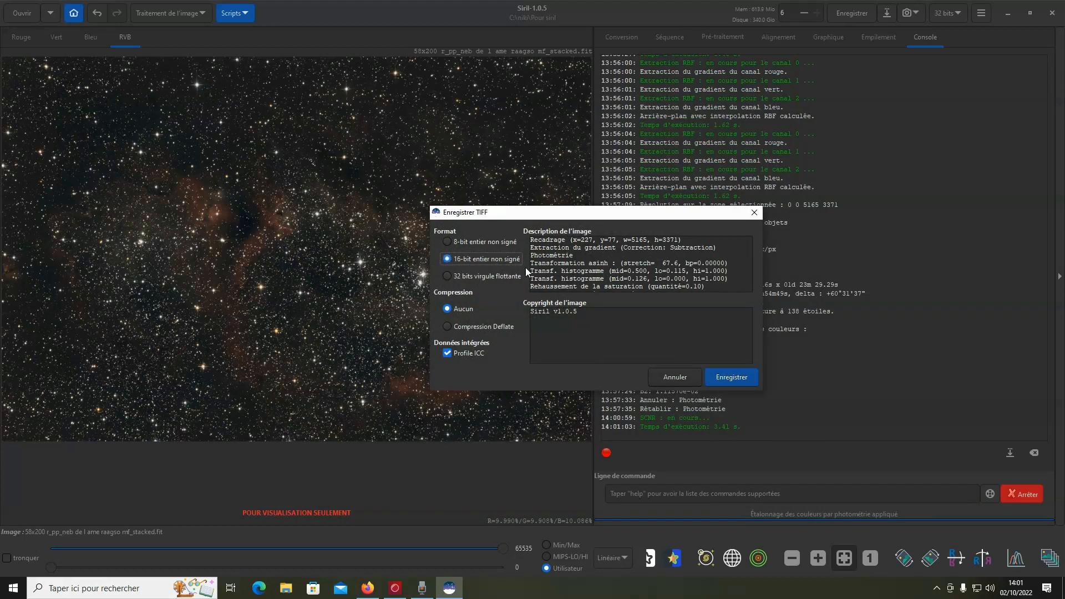
click(740, 377)
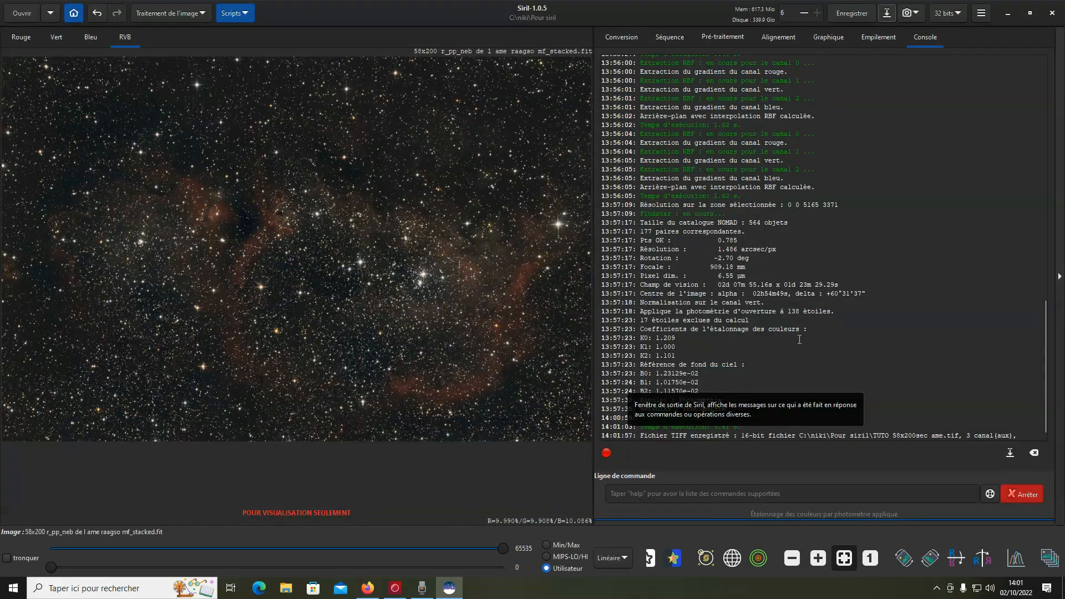
click(1051, 14)
click(585, 339)
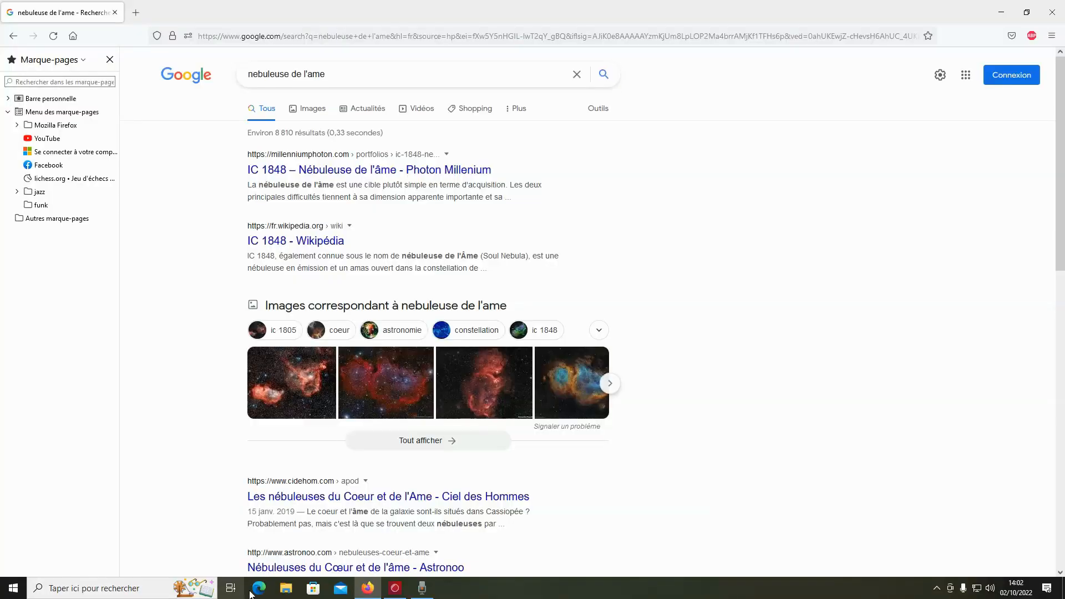
Browse in File Explorer from the niki folder to the inner StarNetv2GUI_Win folder and launch starnetGUI.exe
click(286, 588)
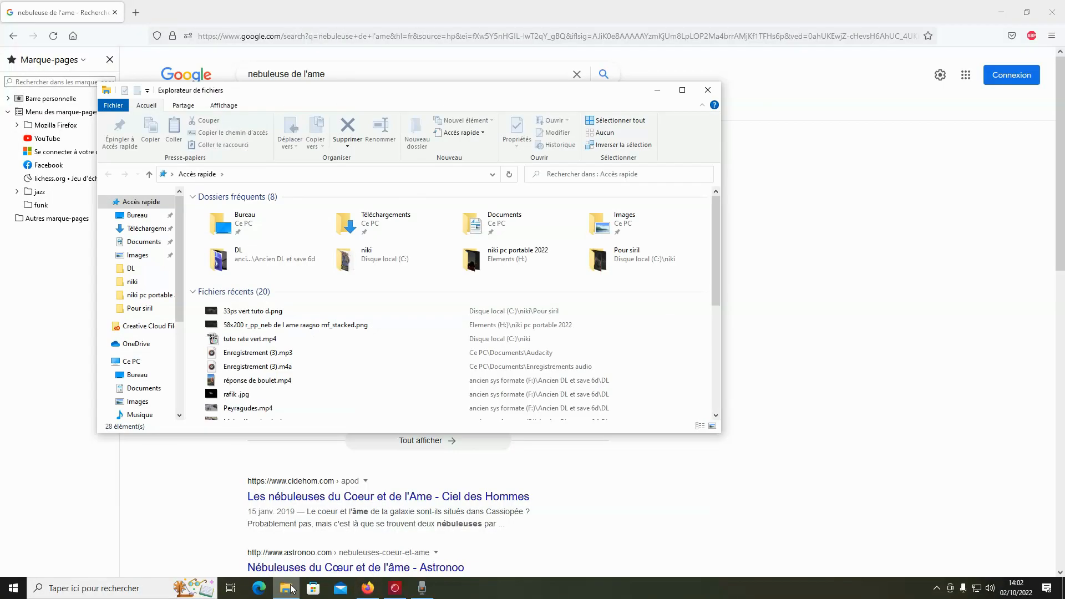
double_click(384, 264)
double_click(239, 244)
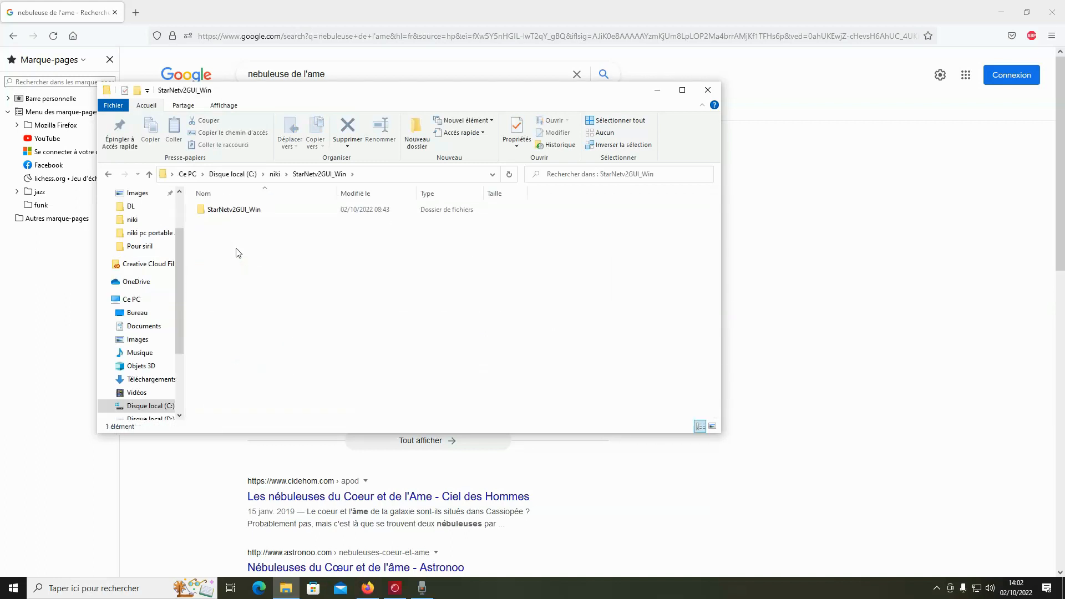
double_click(245, 213)
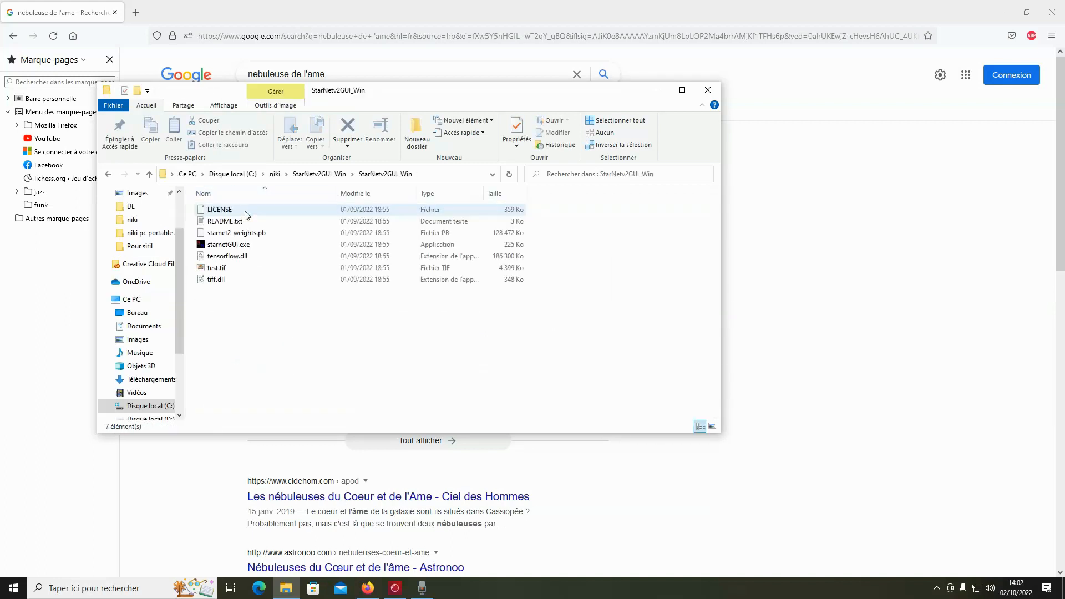
double_click(231, 246)
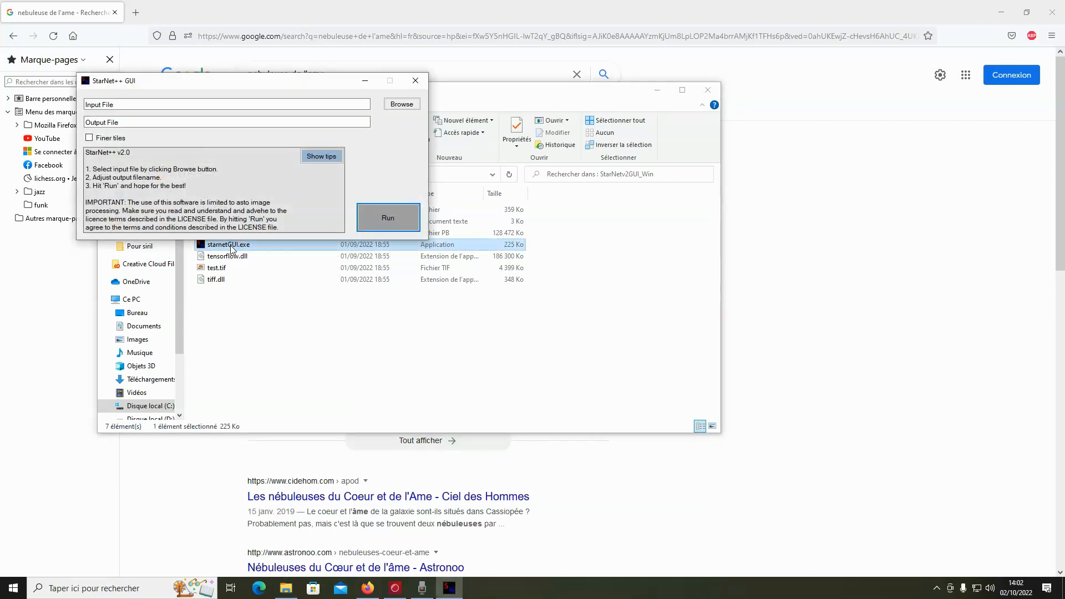
Load TUTO 58x200sec ame.tif from the Pour siril folder as the StarNet input file
click(402, 104)
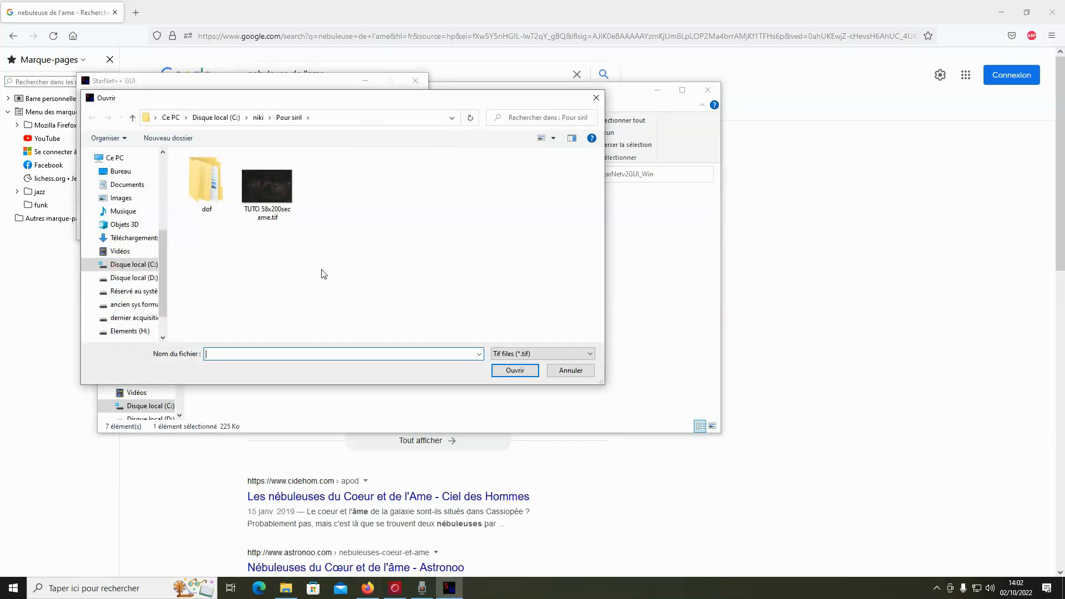
click(278, 185)
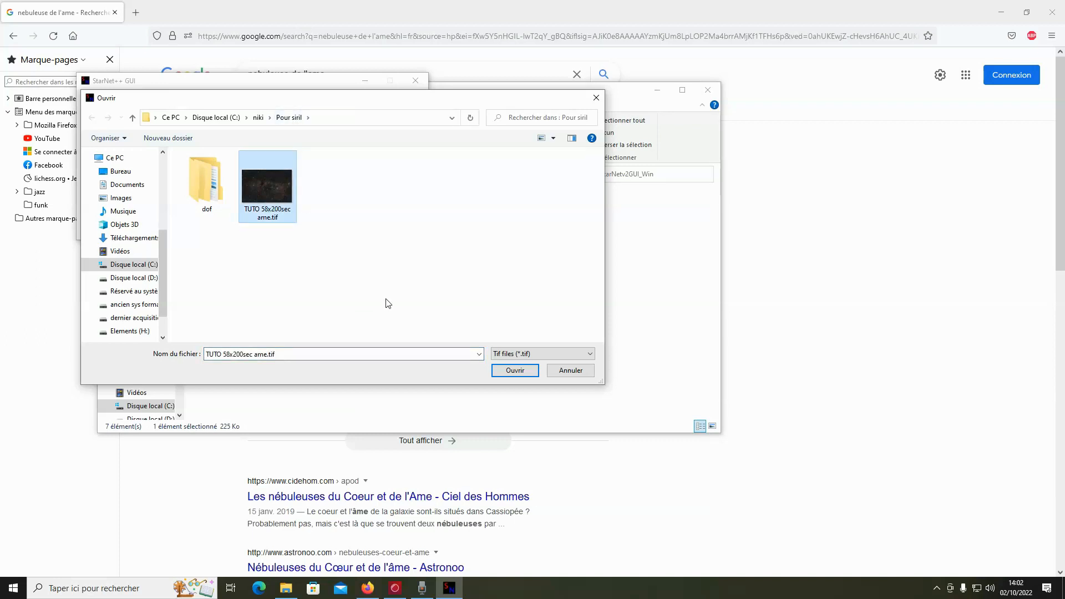
click(514, 371)
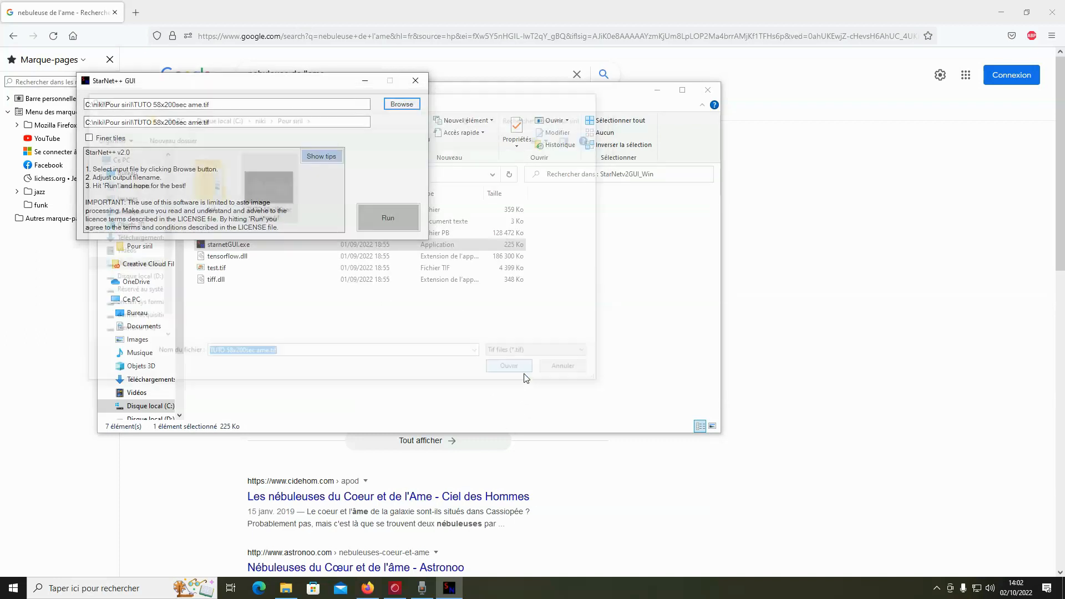
Insert "starless" after TUTO in the output file name and run the star removal
click(154, 123)
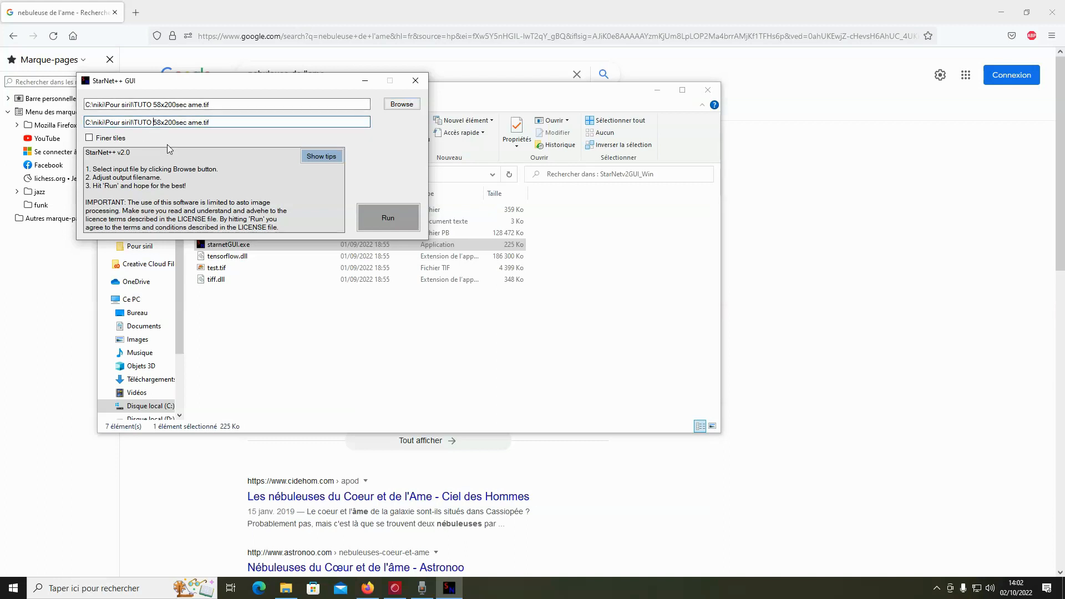
text(starless)
click(404, 220)
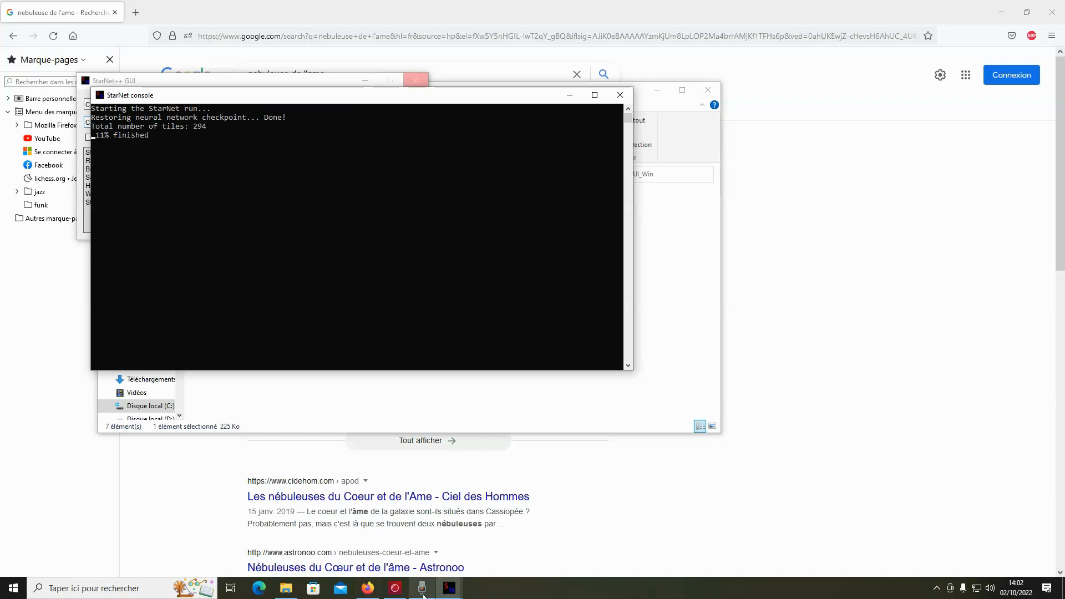
Check the voice recorder window, and bring the StarNet console back to check the run's progress
mouse_move(422, 589)
mouse_move(425, 531)
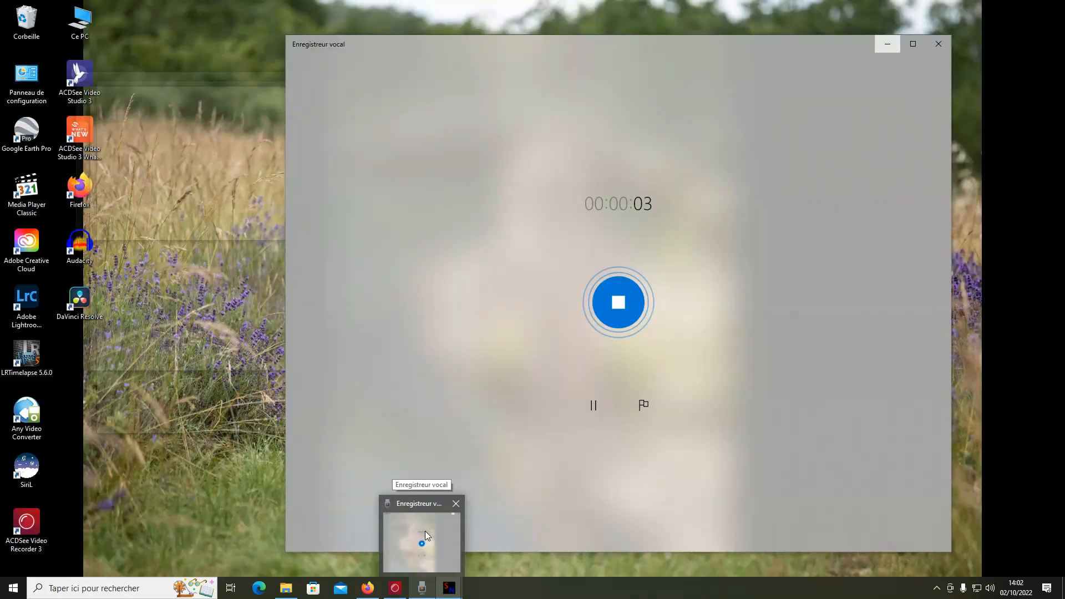
click(425, 531)
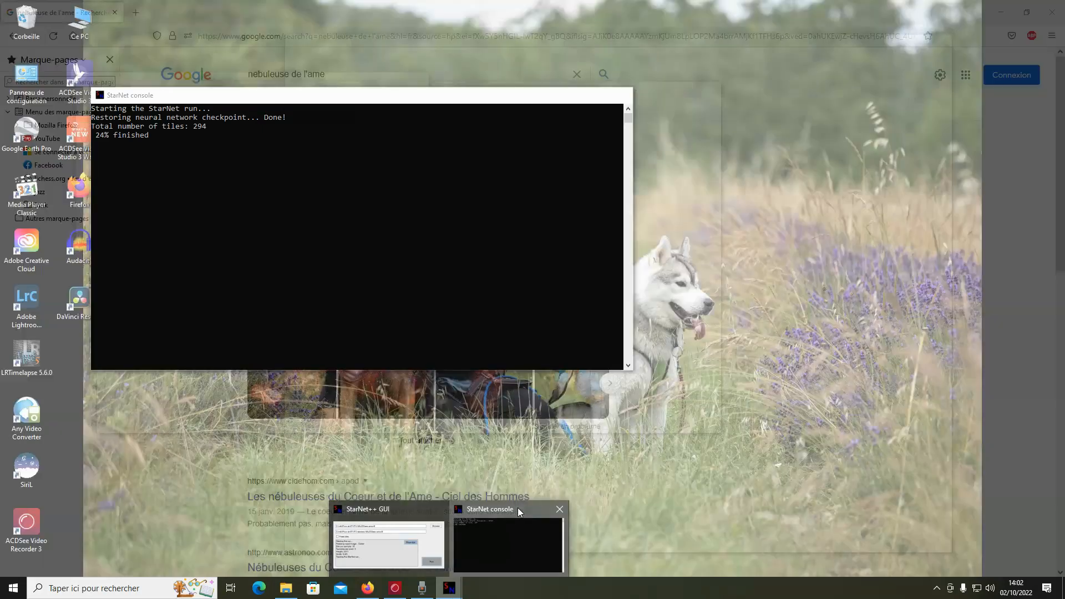
click(518, 507)
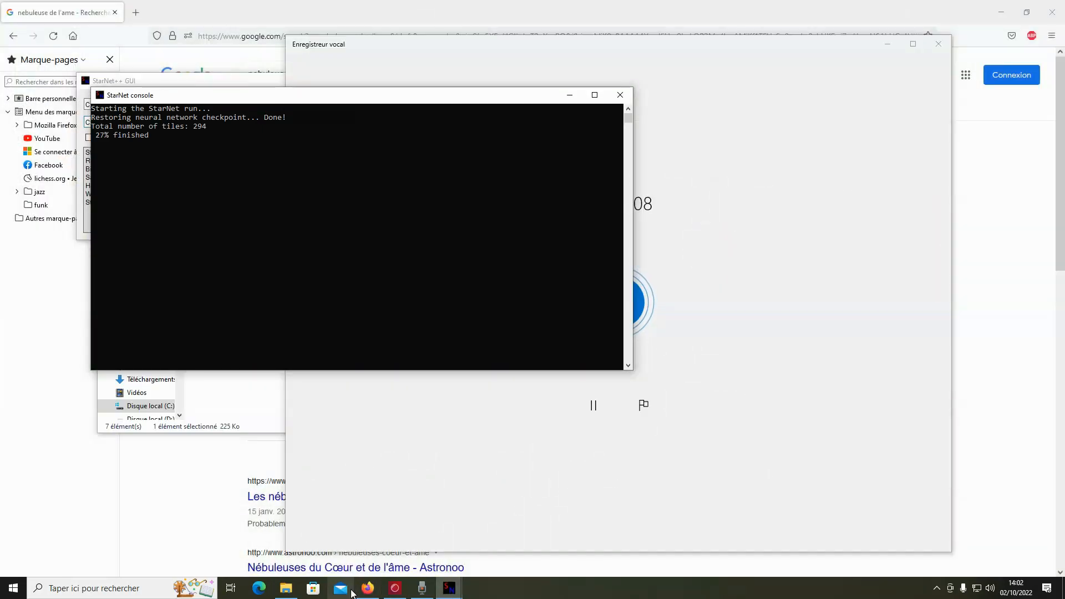
Open the Pour siril folder in File Explorer, move its window aside, and bring the StarNet console back to the front
click(285, 591)
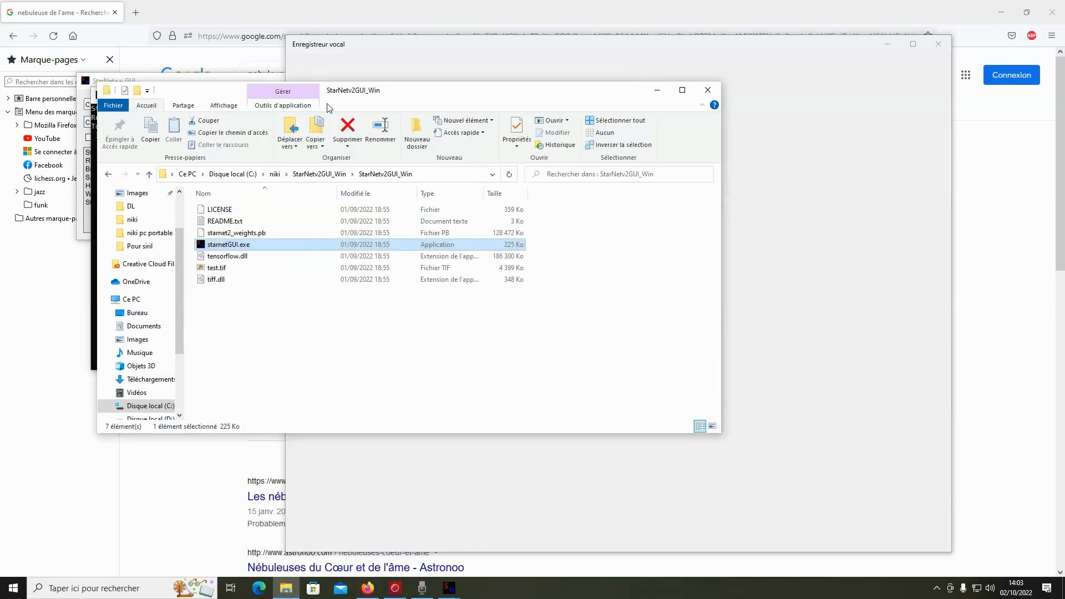
click(274, 174)
double_click(230, 235)
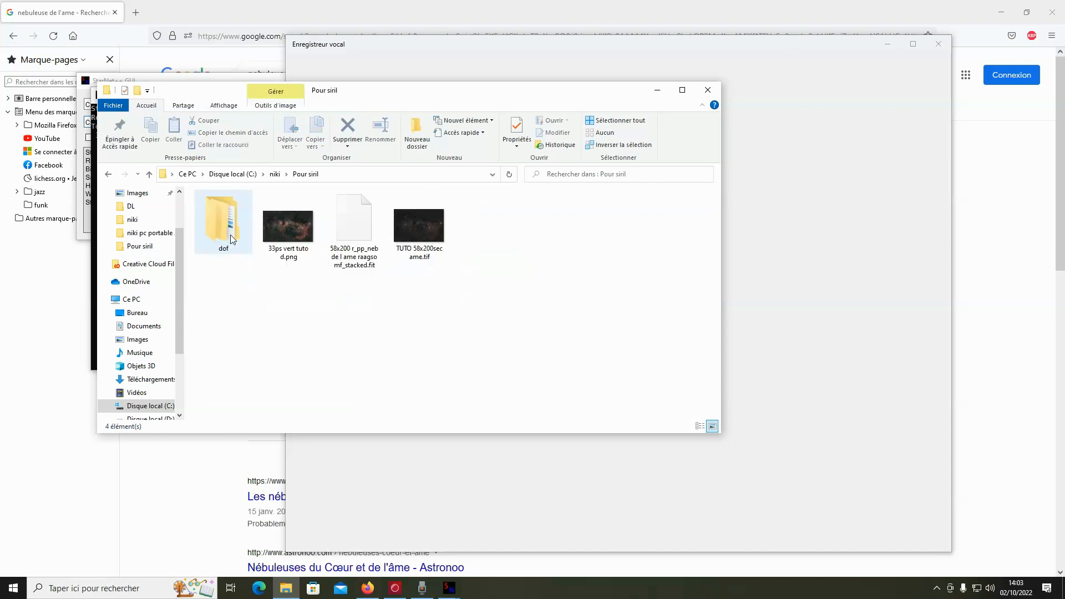
drag(540, 91, 833, 148)
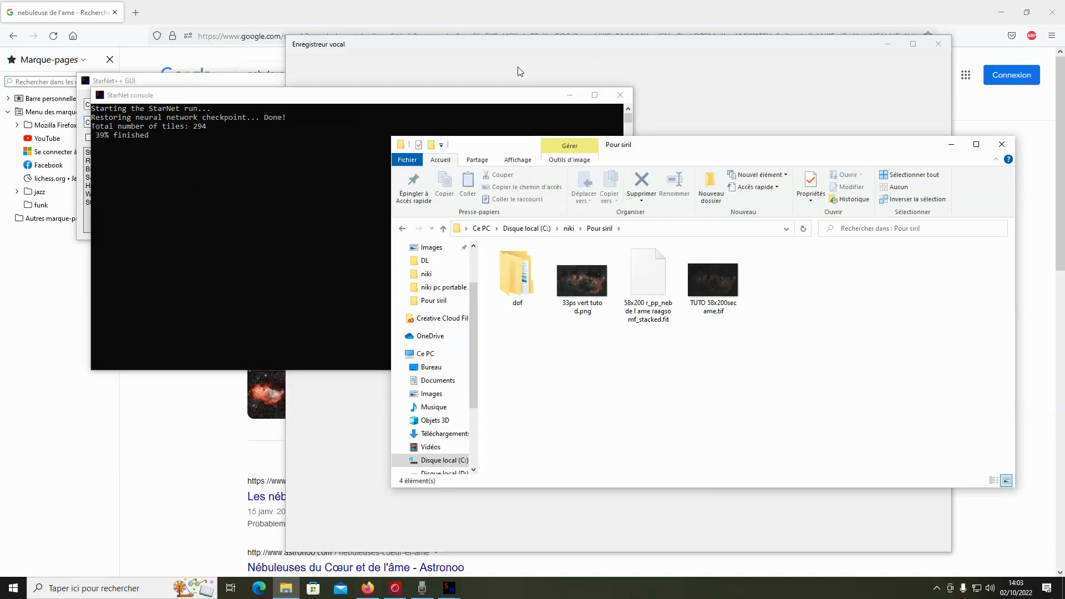
click(472, 101)
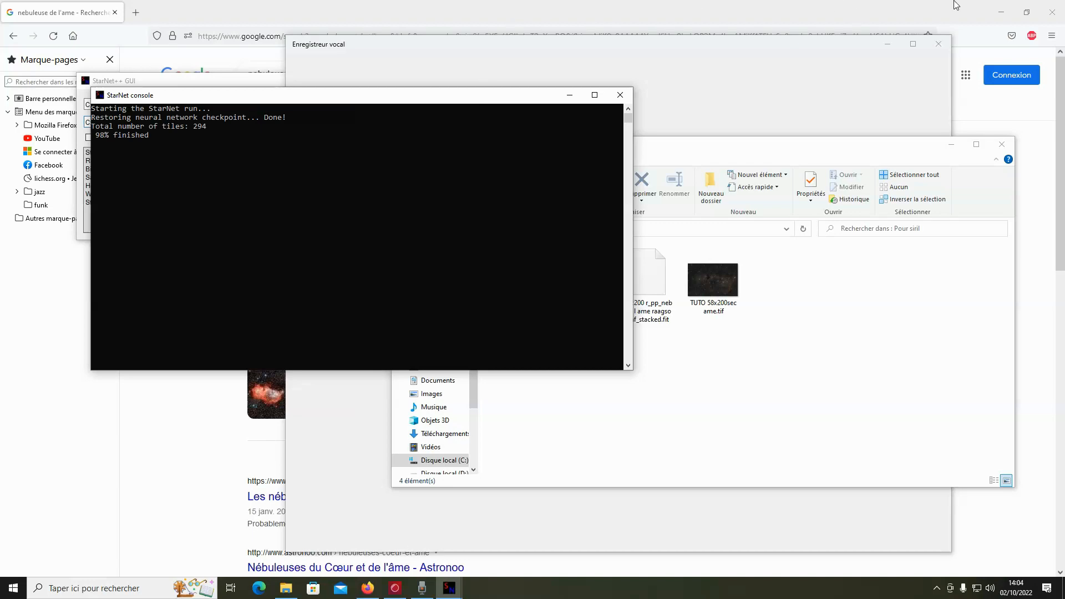
Close Firefox and StarNet, and open TUTO 58x200sec ame.tif from the Pour siril folder in Adobe Photoshop 2022
click(1051, 12)
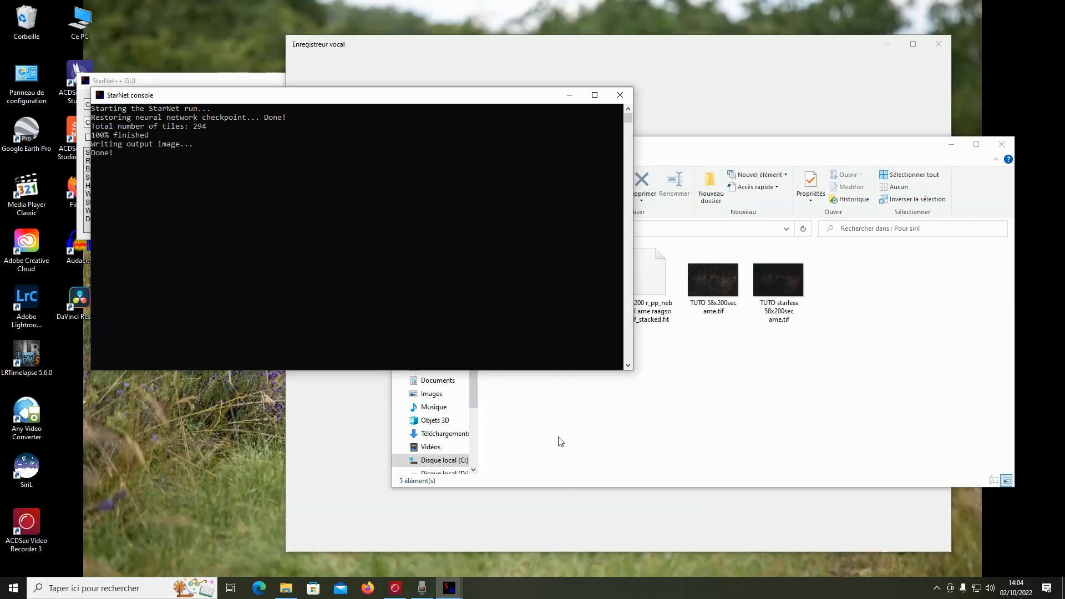
click(620, 94)
right_click(708, 292)
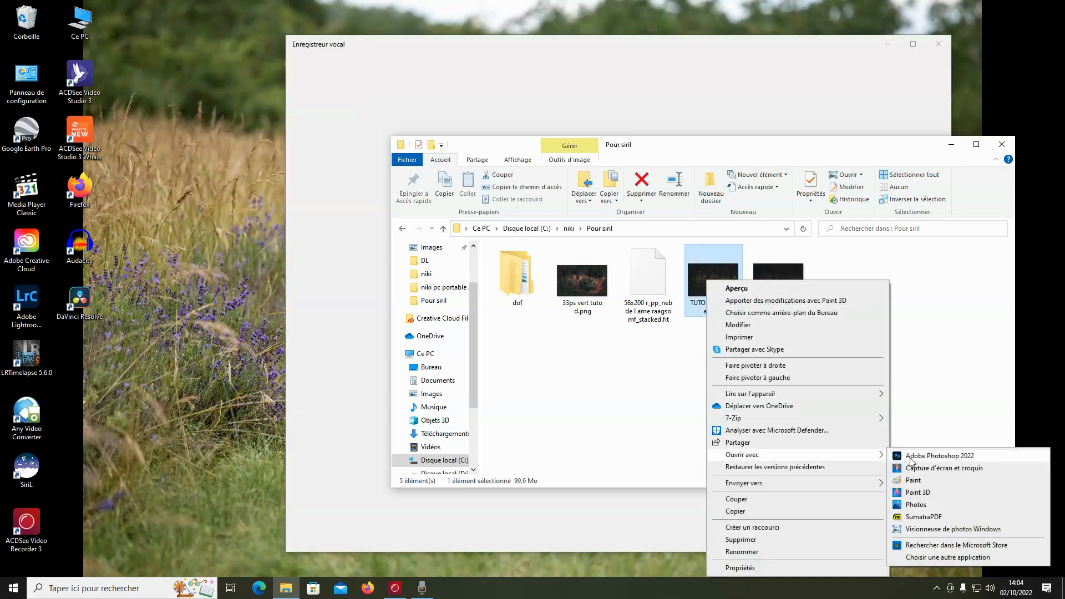
click(931, 458)
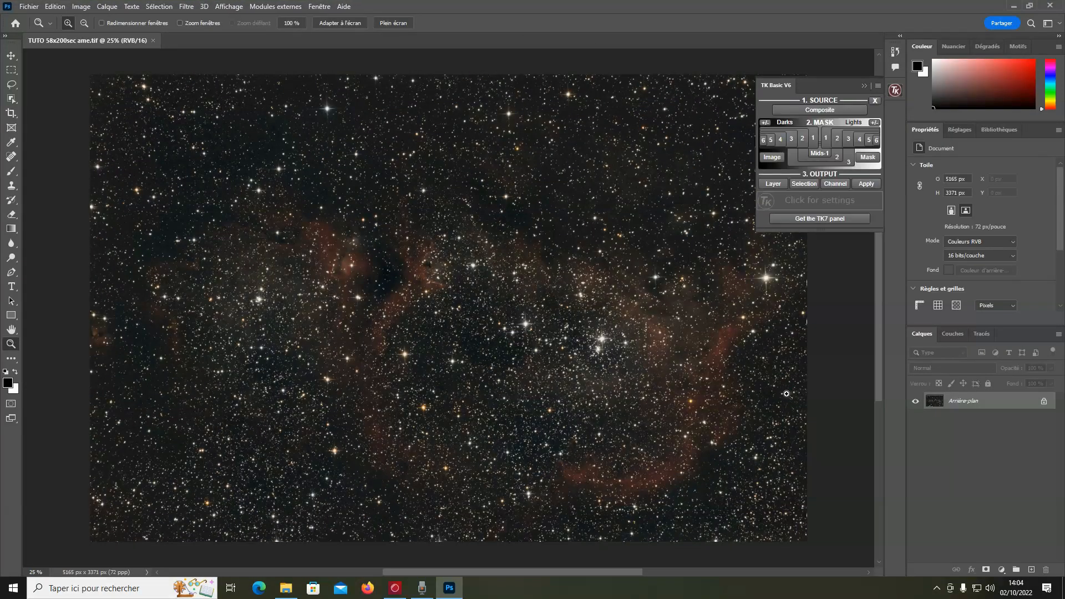
Return to the Pour siril folder and open TUTO starless 58x200sec ame.tif in Adobe Photoshop 2022 as well
click(293, 594)
click(788, 285)
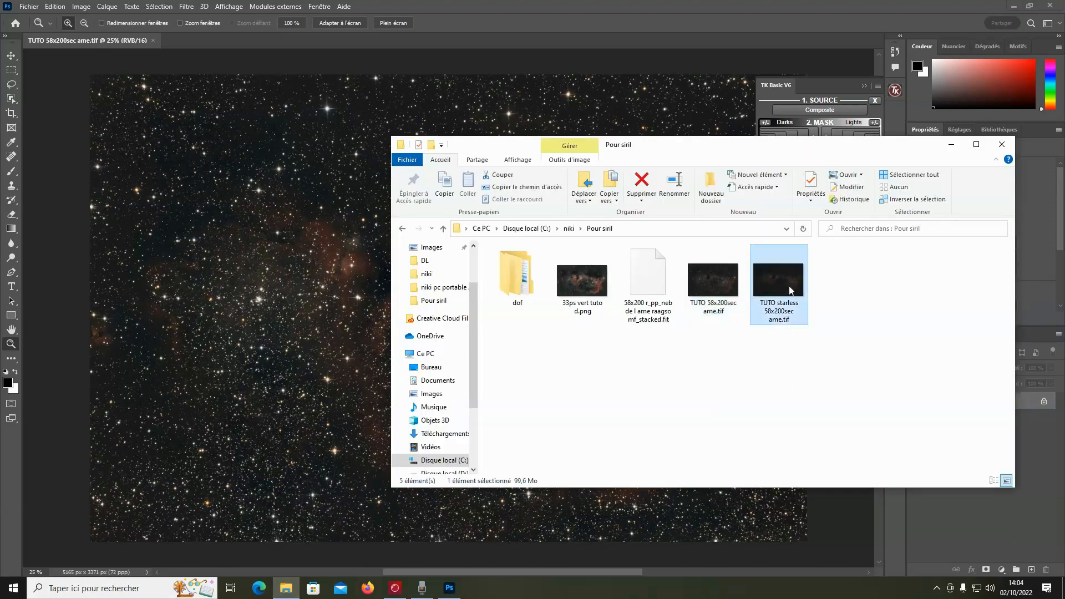
right_click(788, 285)
mouse_move(836, 462)
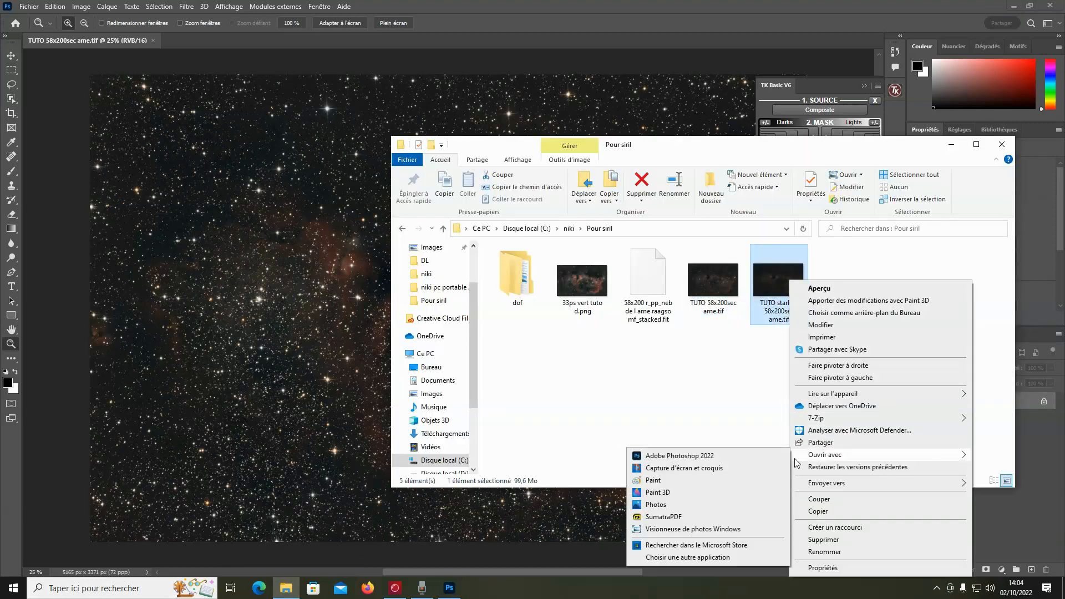
click(749, 456)
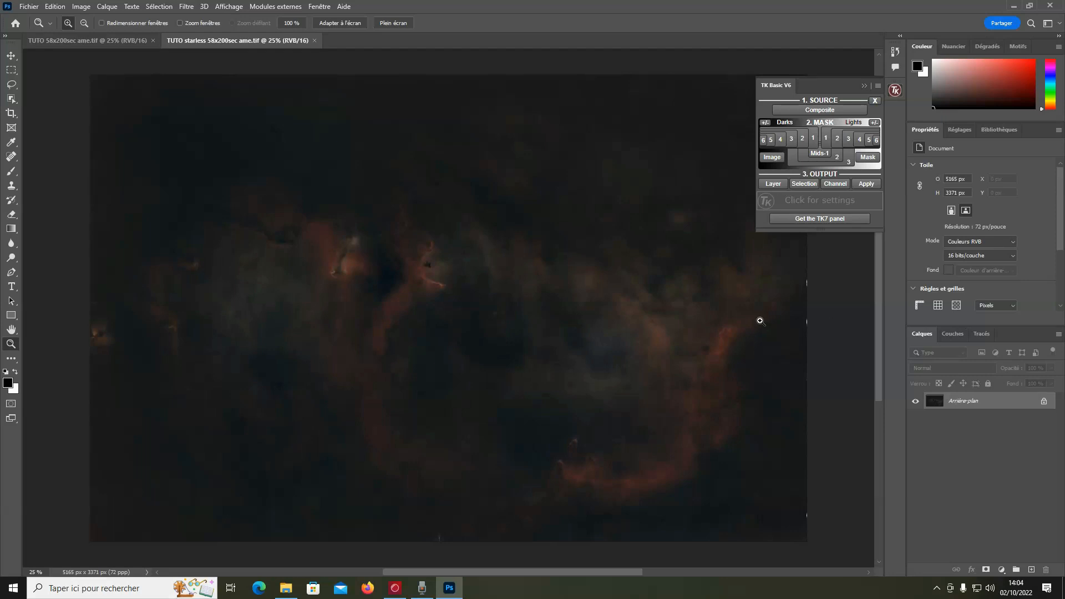
Inspect the bright filaments in the upper-left part of the starless nebula at 100%, and fit the image to the screen
drag(252, 185, 507, 352)
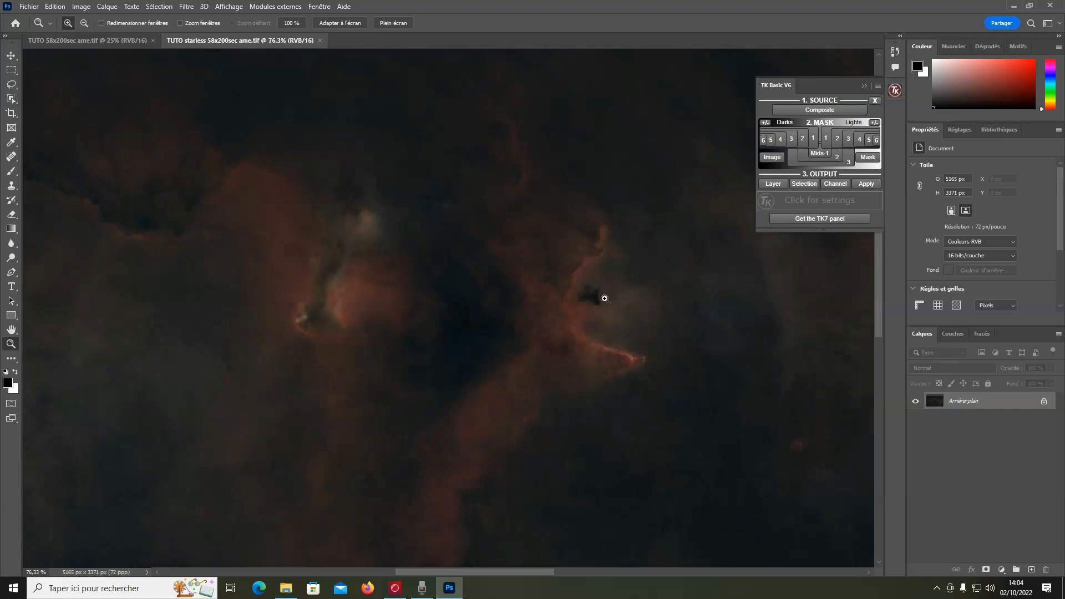
drag(225, 137, 526, 392)
right_click(530, 347)
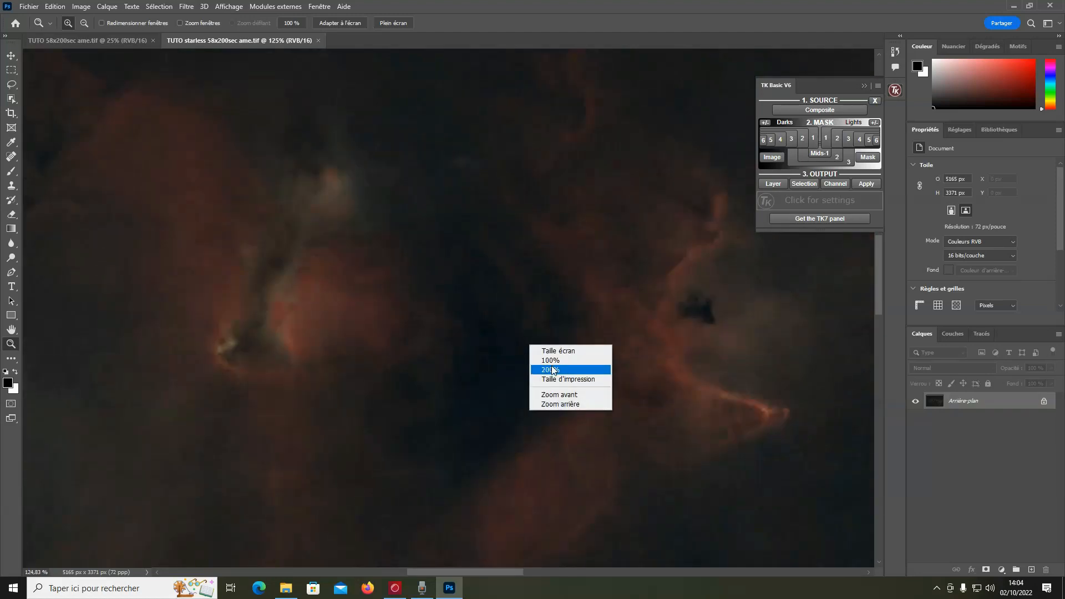
click(551, 361)
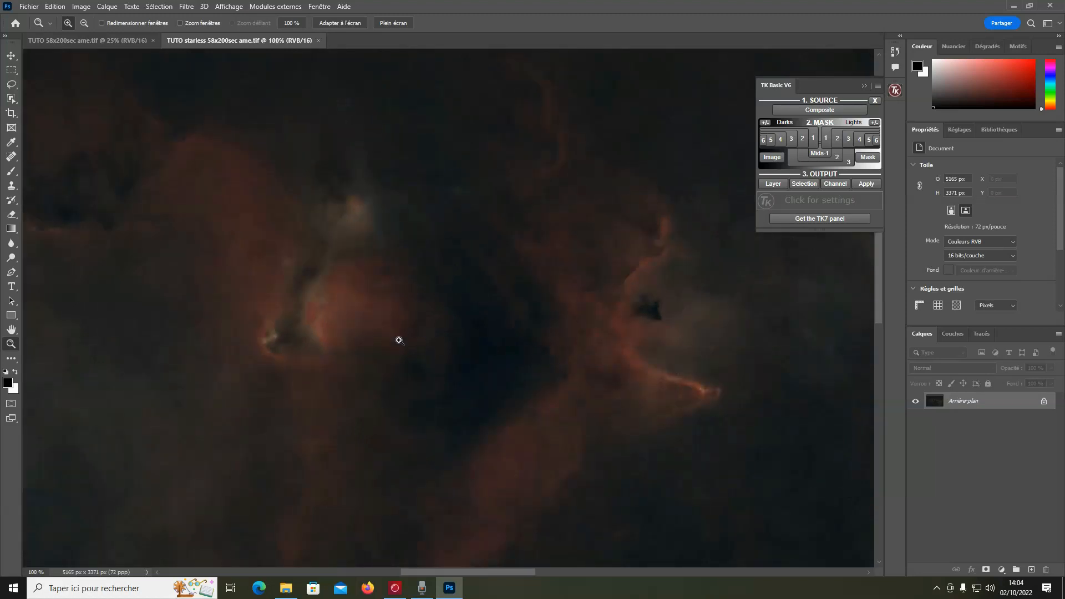
right_click(656, 342)
click(667, 346)
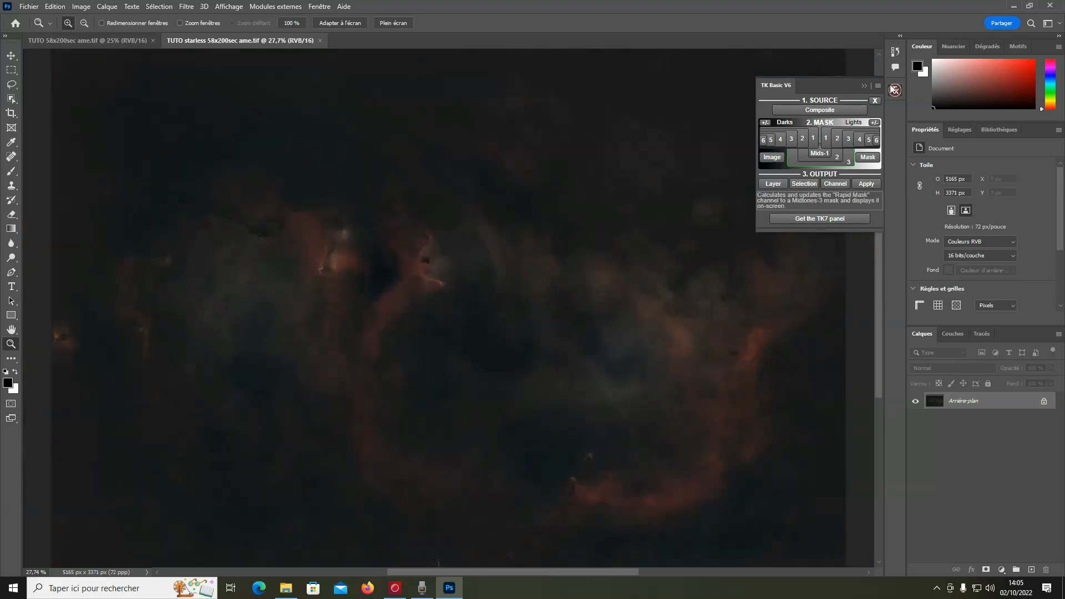
Collapse the TK Basic V6 panel and examine the nebula's right edge for star removal artefacts
click(864, 85)
drag(616, 142, 808, 447)
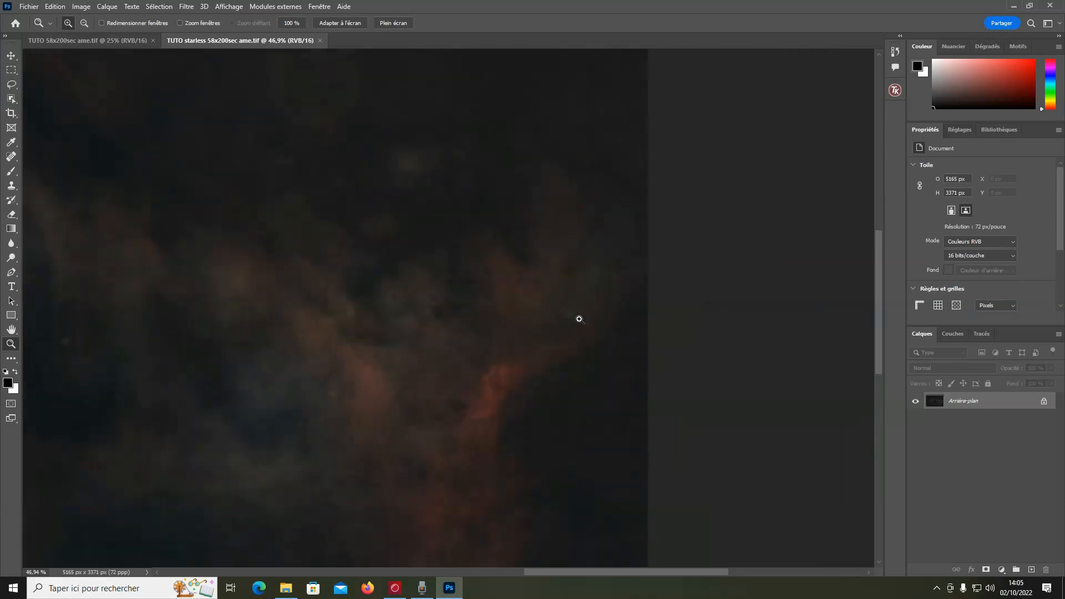
drag(458, 219, 615, 374)
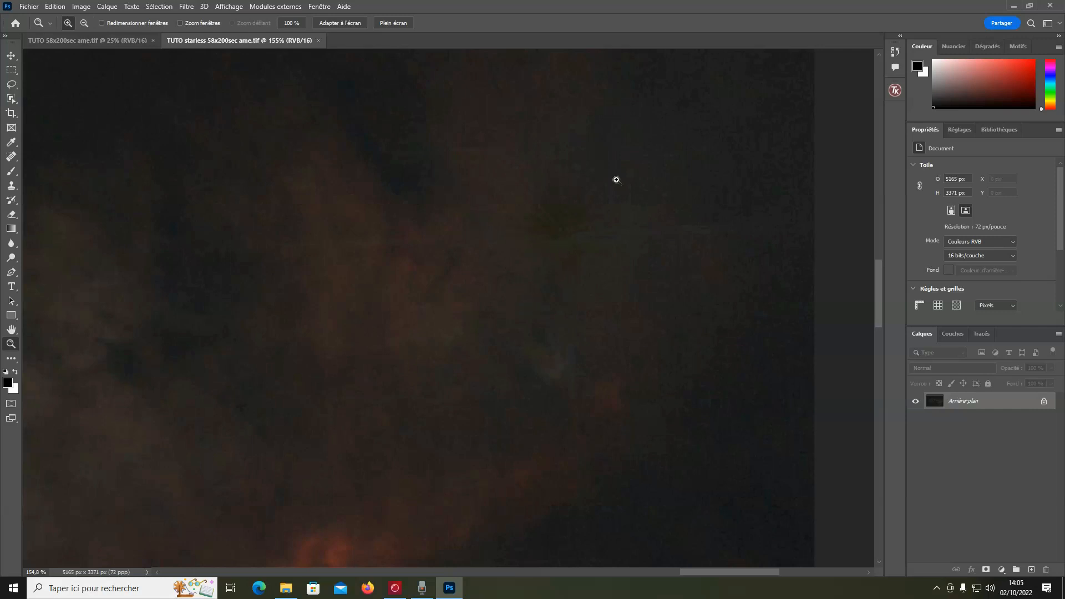
right_click(365, 288)
click(373, 295)
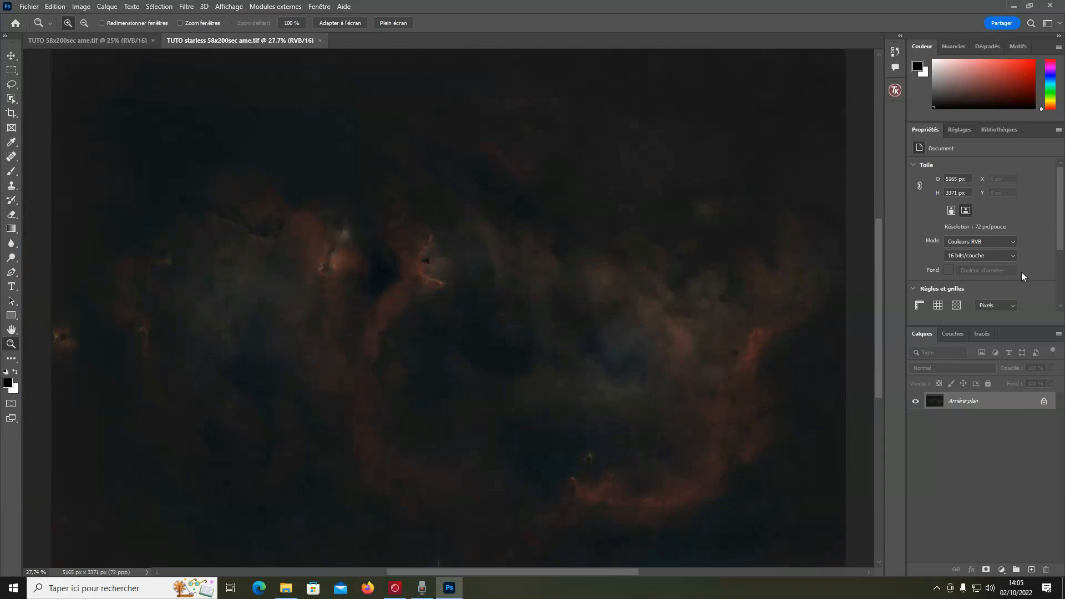
Try a Brightness/Contrast adjustment layer with brightness 150 and inspect the nebula's right edge for artefacts
click(959, 130)
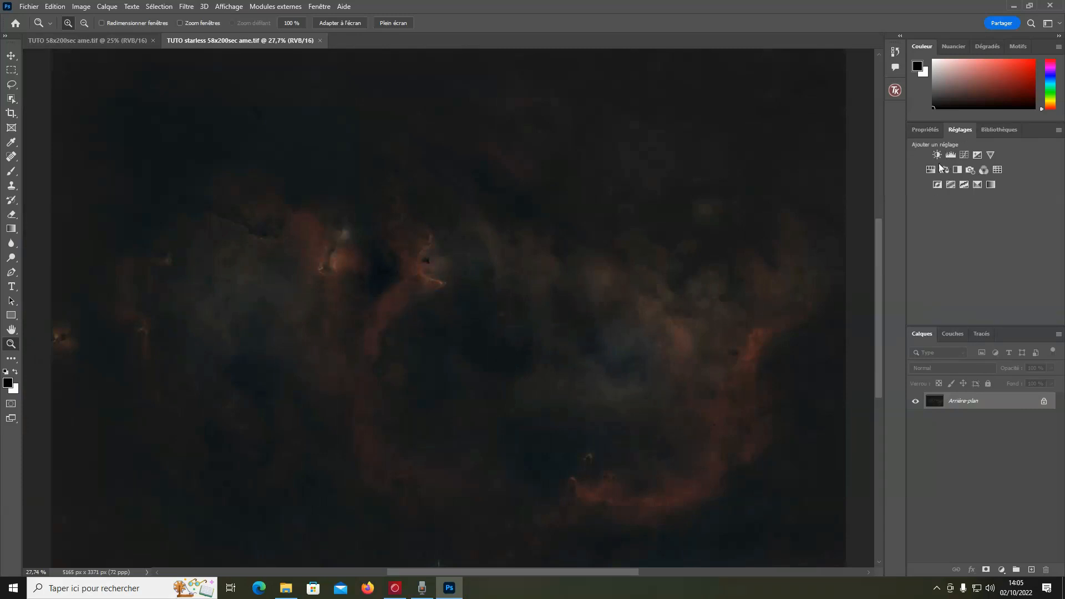
click(937, 154)
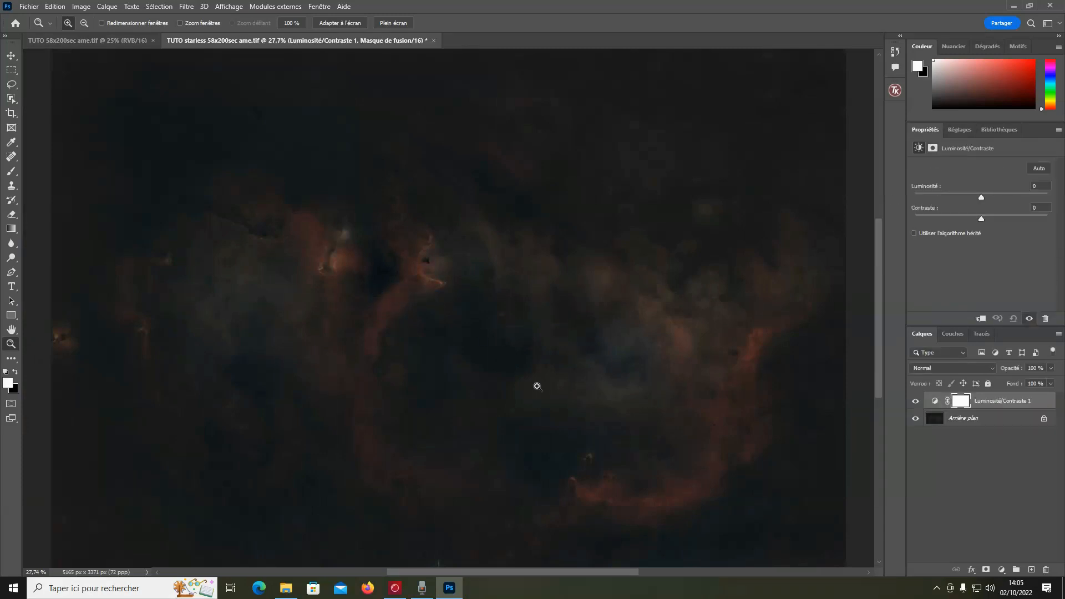
drag(983, 197, 1048, 198)
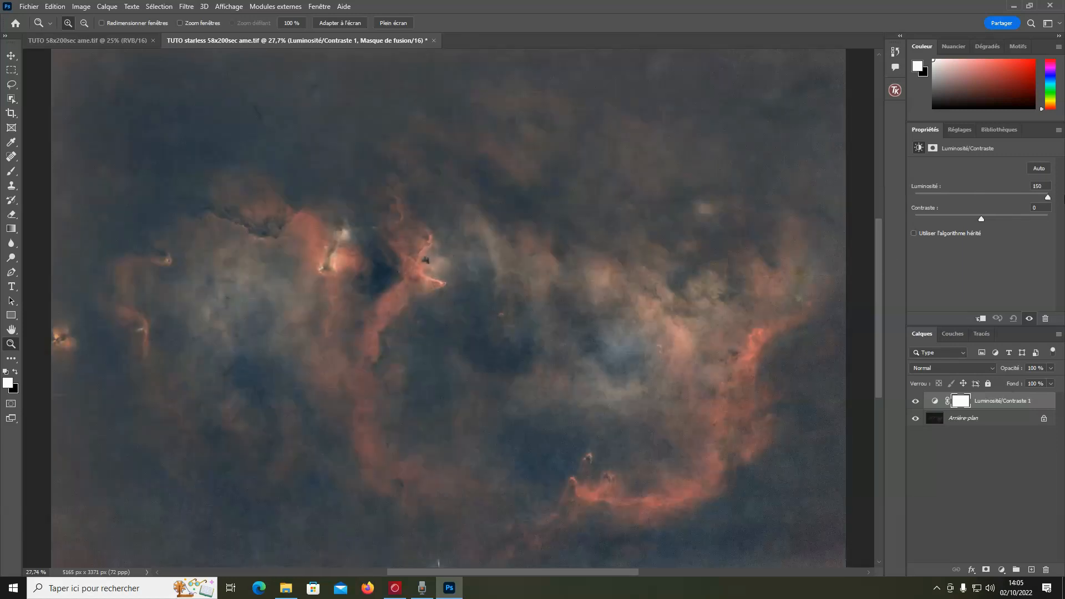
drag(689, 194, 857, 383)
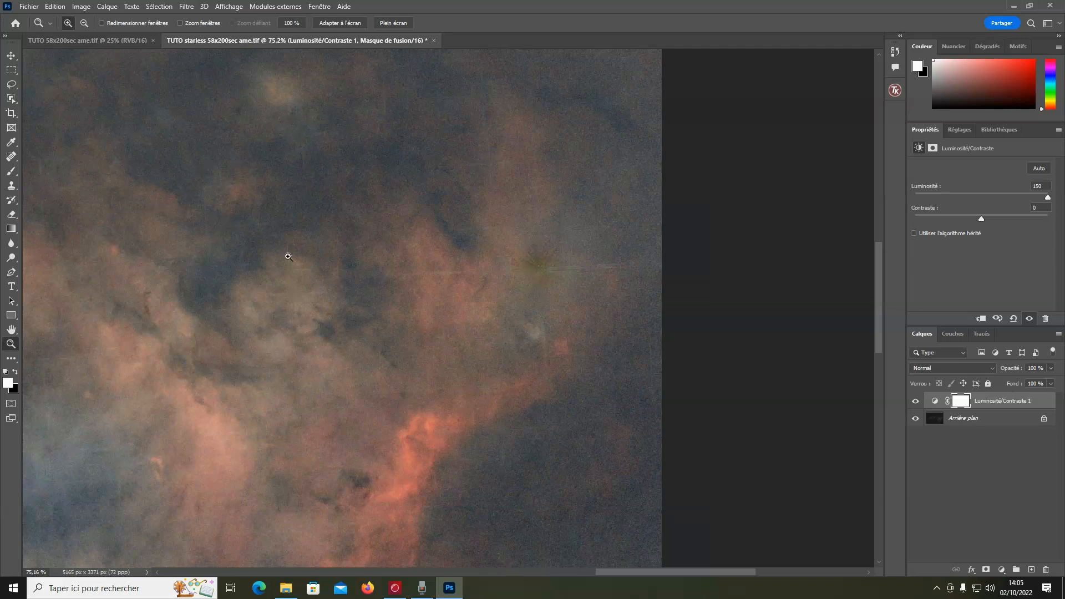
right_click(206, 444)
click(213, 449)
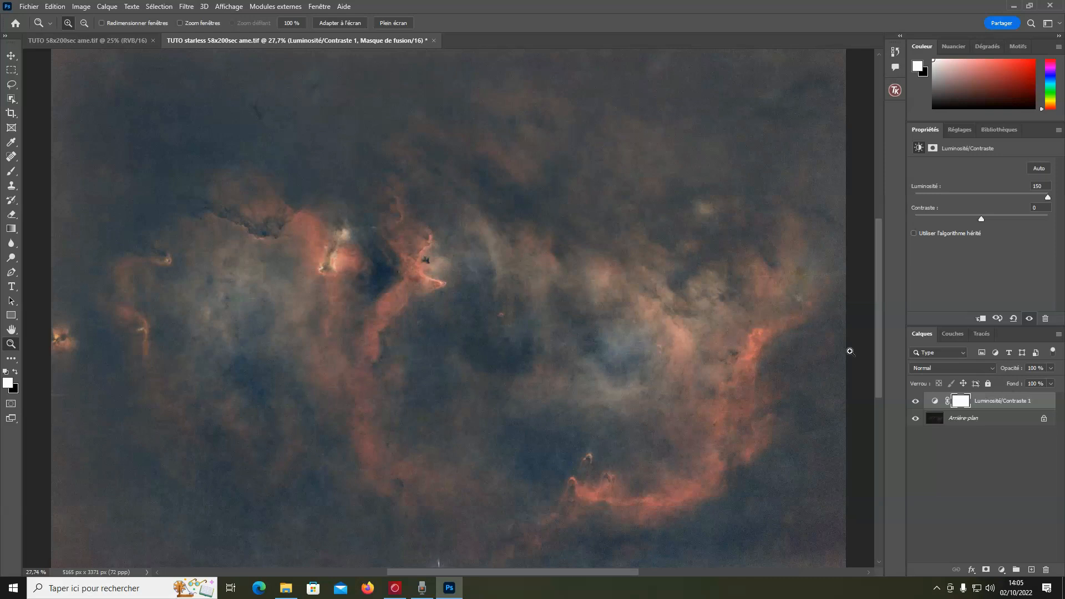
Hide and delete the Brightness/Contrast adjustment layer
click(917, 402)
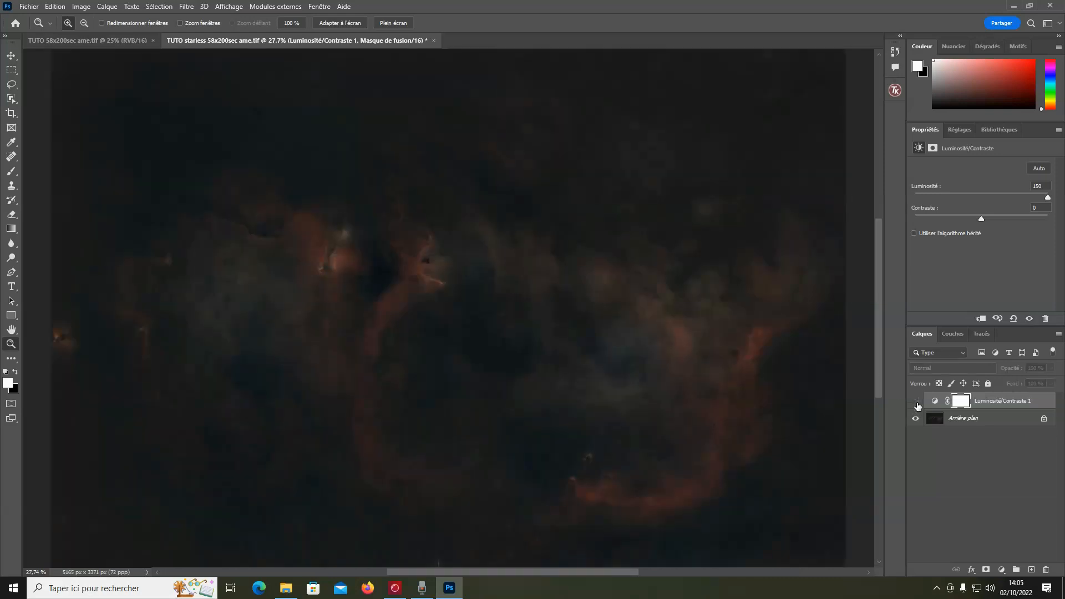
click(985, 401)
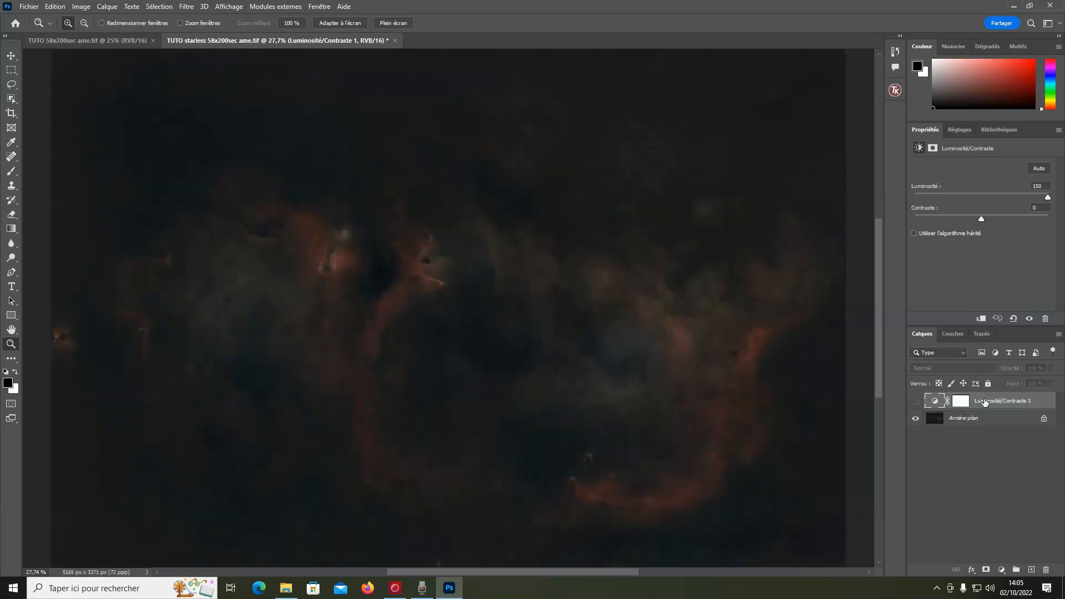
key(Delete)
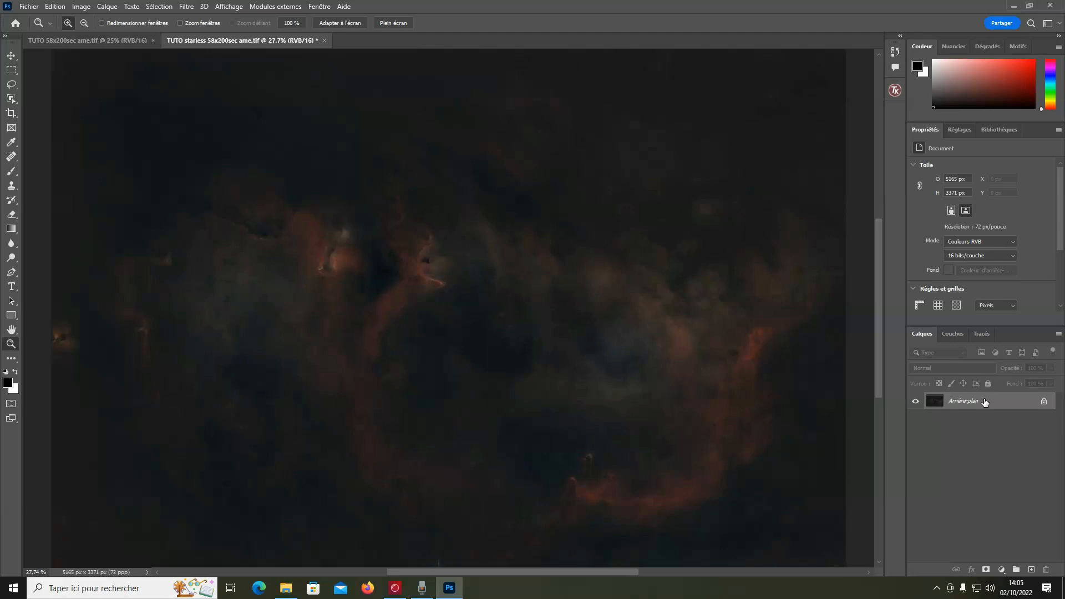
Duplicate the background layer and add a Brightness/Contrast layer masked with a TK Basic Composite luminosity mask
key(ctrl+j)
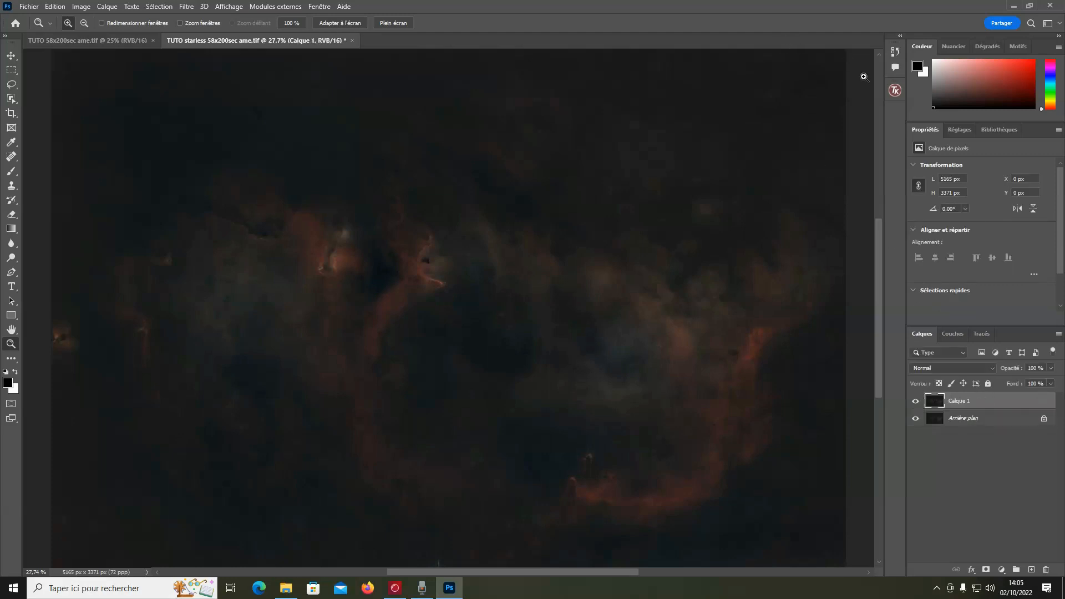
click(895, 90)
click(854, 107)
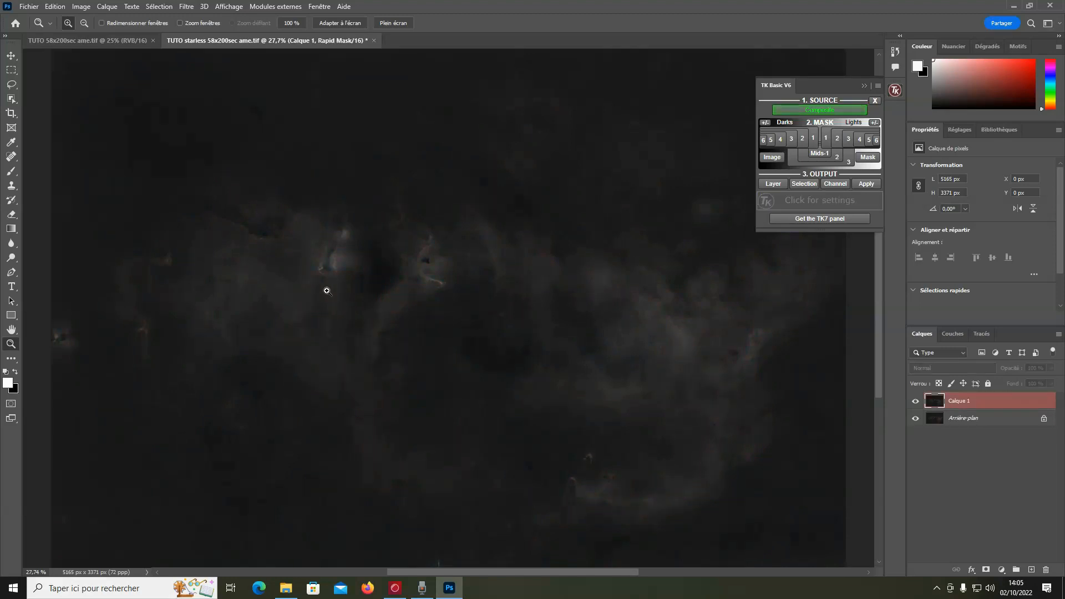
click(770, 185)
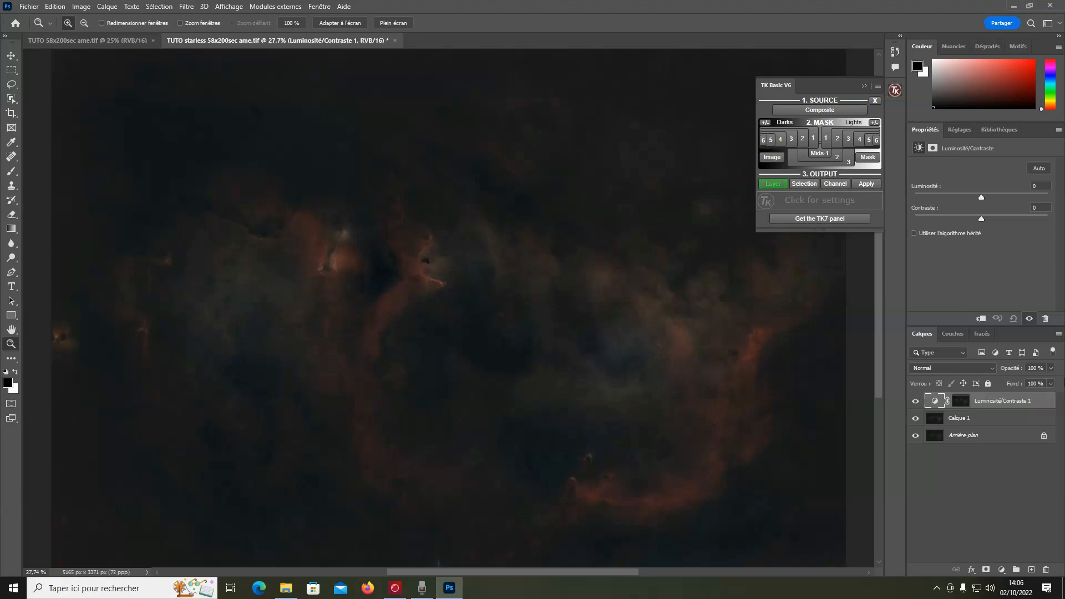
Display the Brightness/Contrast layer's mask on the canvas and feather it by 1.5 px
click(962, 401)
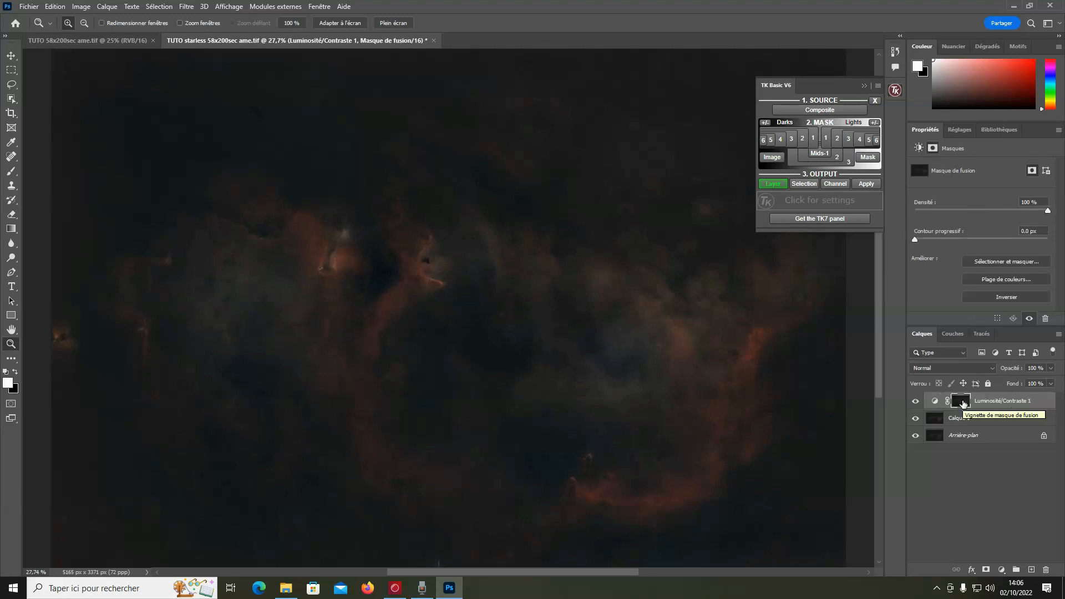
alt+click(963, 403)
drag(268, 176, 533, 388)
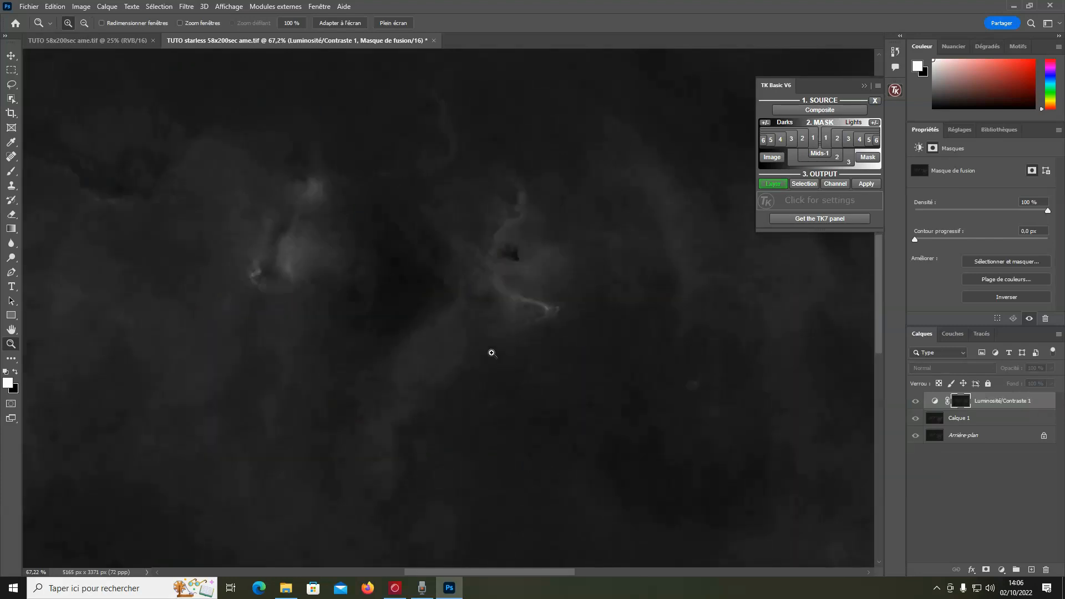
drag(236, 208, 503, 400)
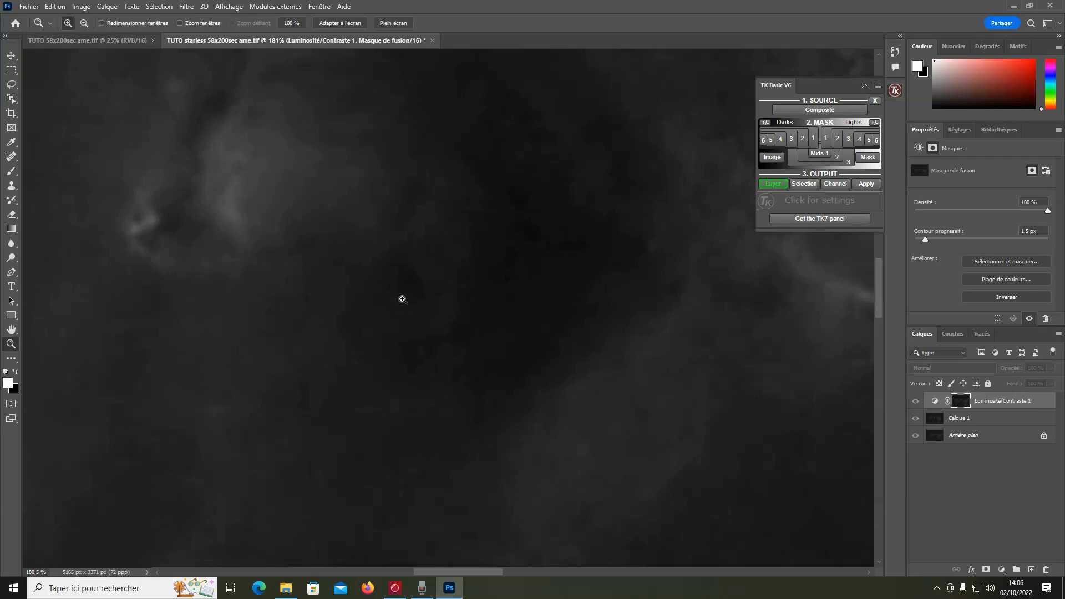
Leave the mask view and set the Brightness/Contrast layer's brightness to 55
click(934, 400)
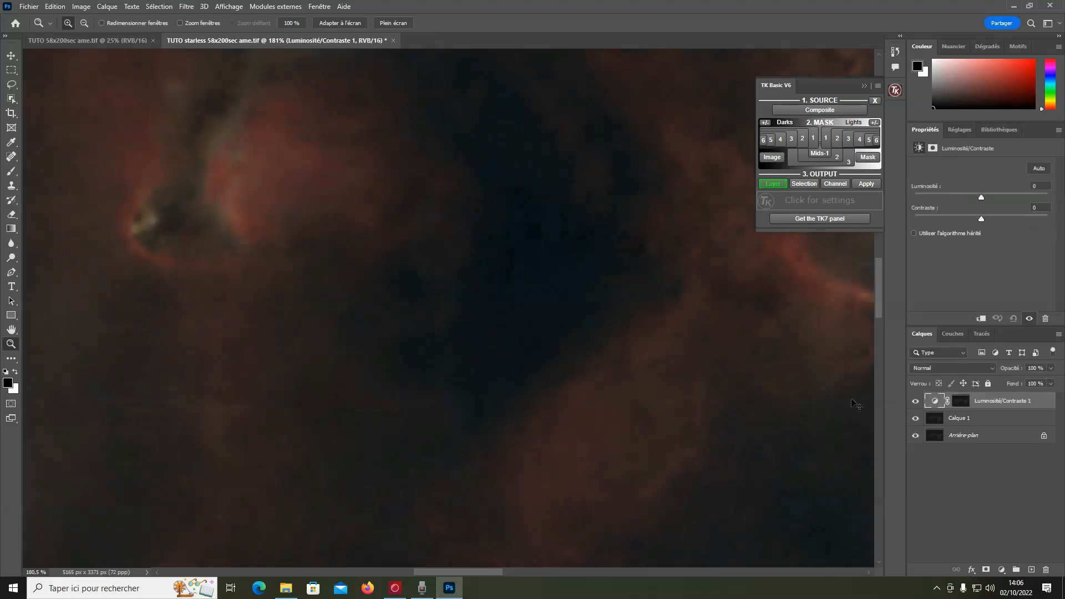
scroll(851, 399, down, 8)
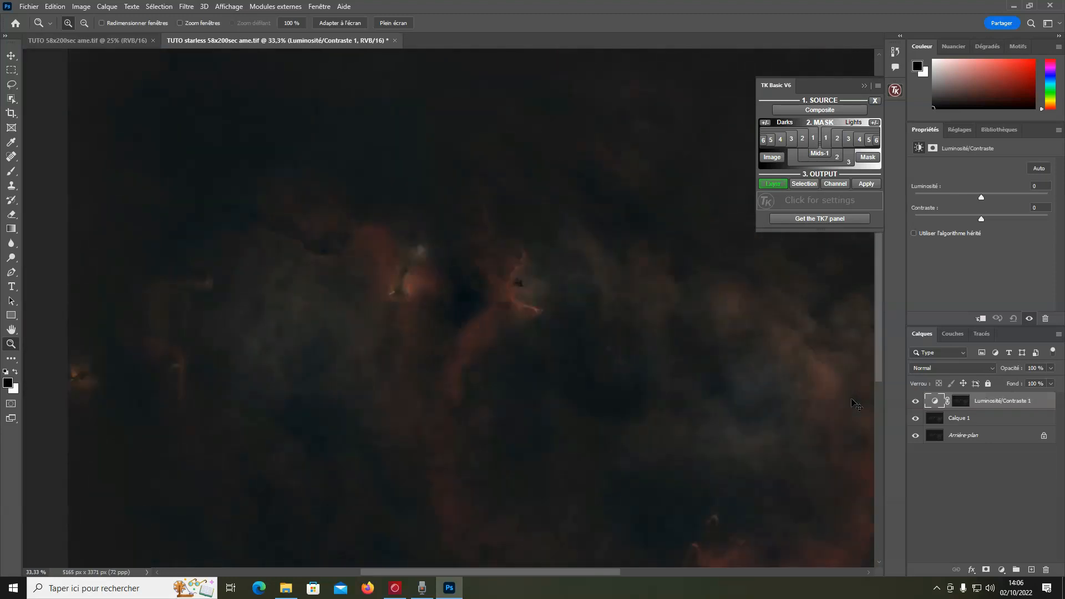
scroll(851, 399, down, 2)
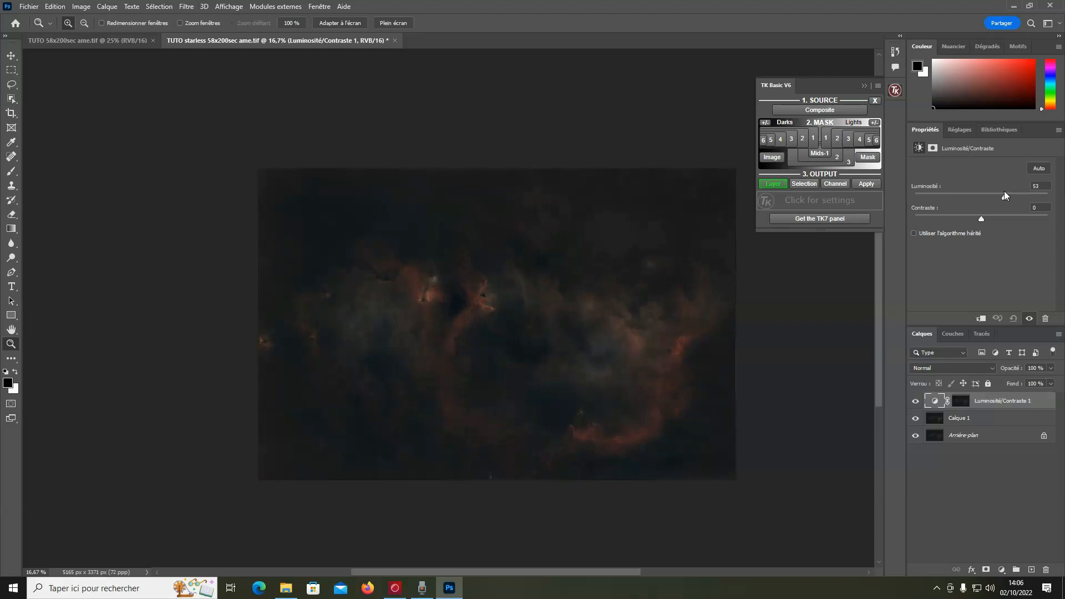
drag(1006, 189, 1003, 186)
right_click(486, 336)
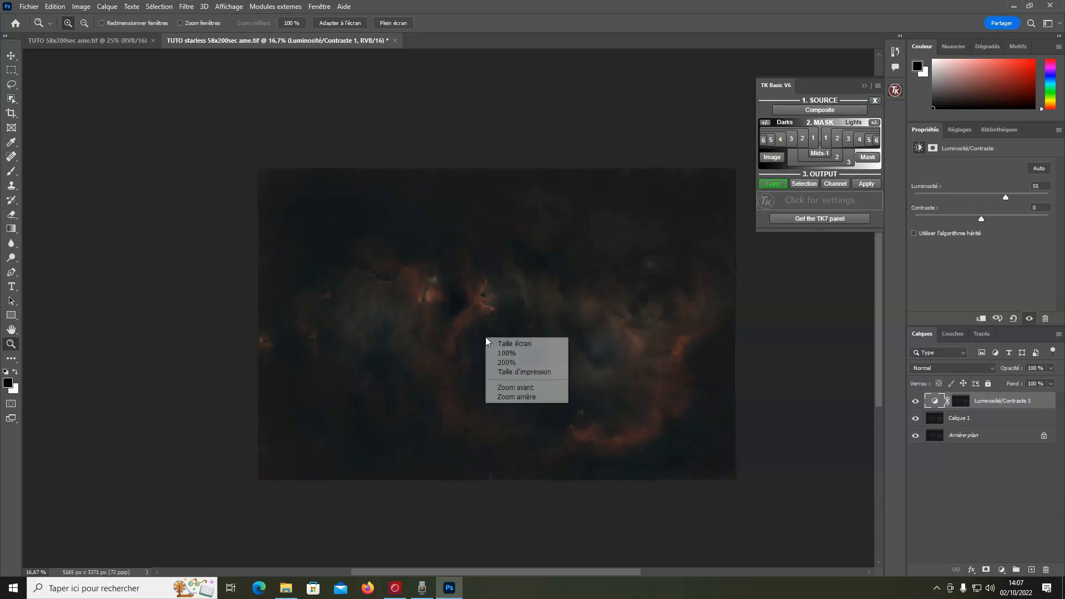
Set the Brightness/Contrast layer's brightness to 39, checking the nebula detail up close
click(493, 341)
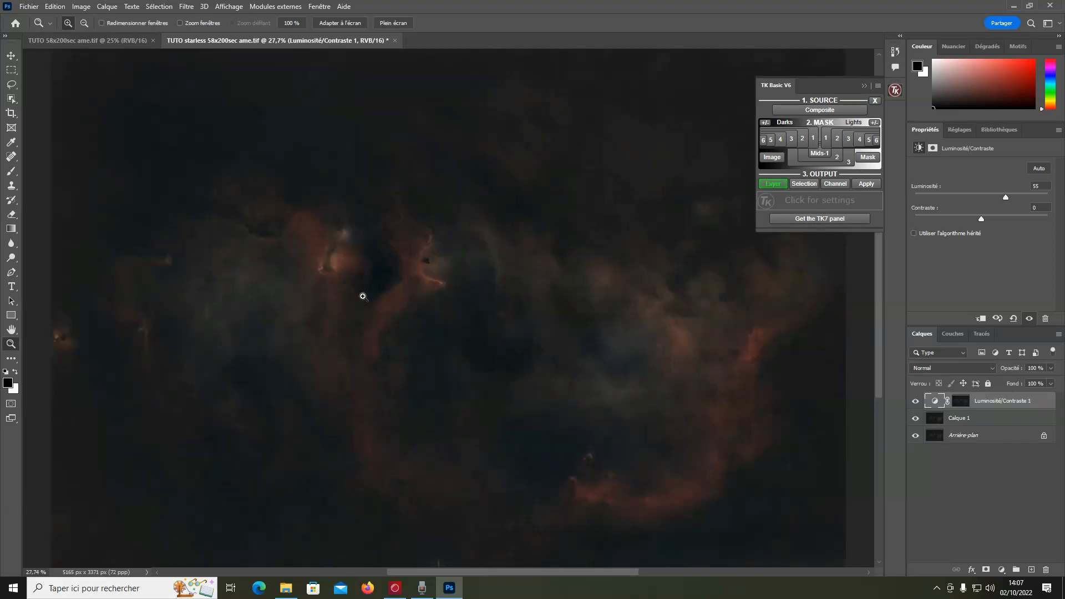
drag(303, 197, 490, 372)
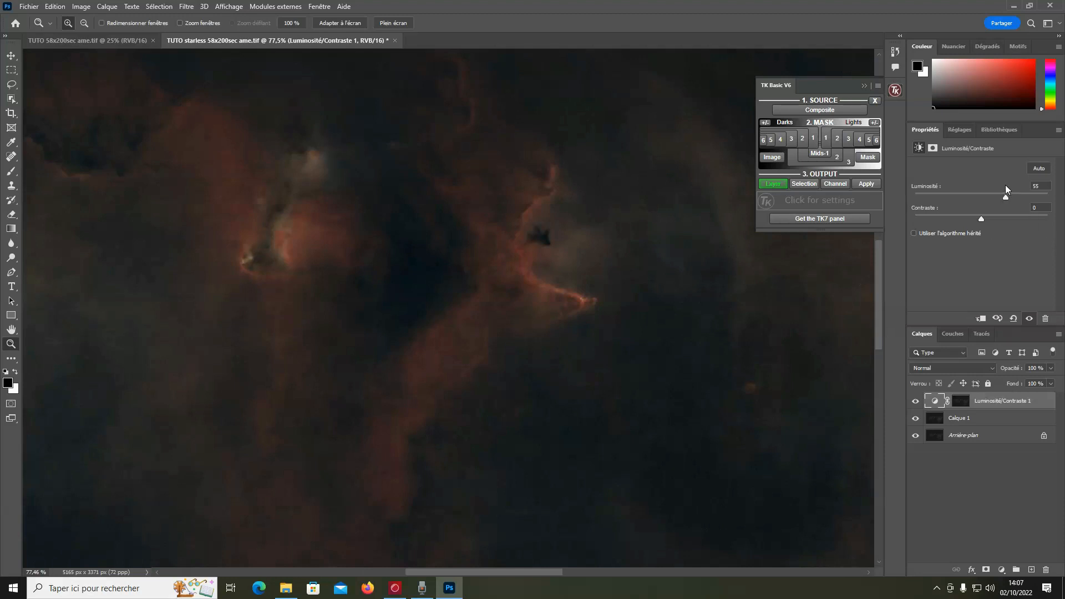
mouse_move(1016, 197)
mouse_down()
mouse_move(1061, 198)
mouse_move(1014, 199)
mouse_up()
right_click(446, 300)
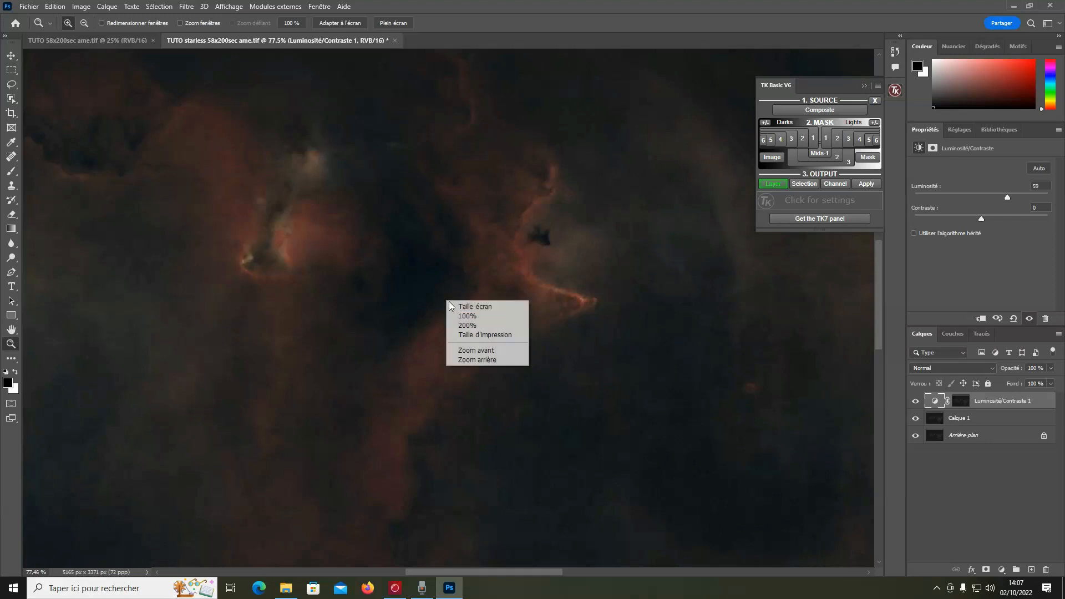
click(464, 308)
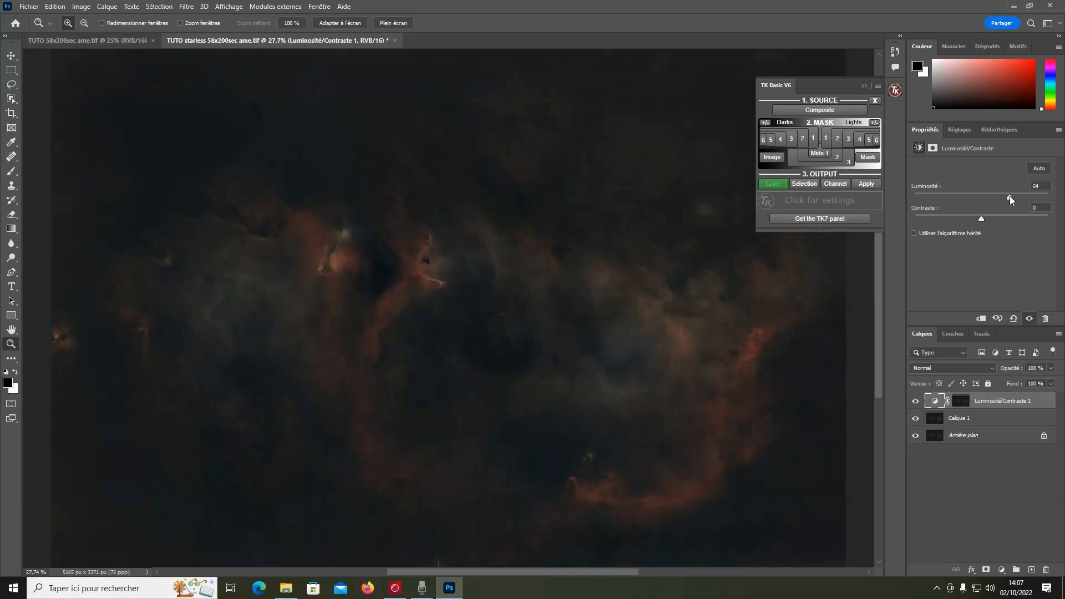
drag(702, 256, 859, 373)
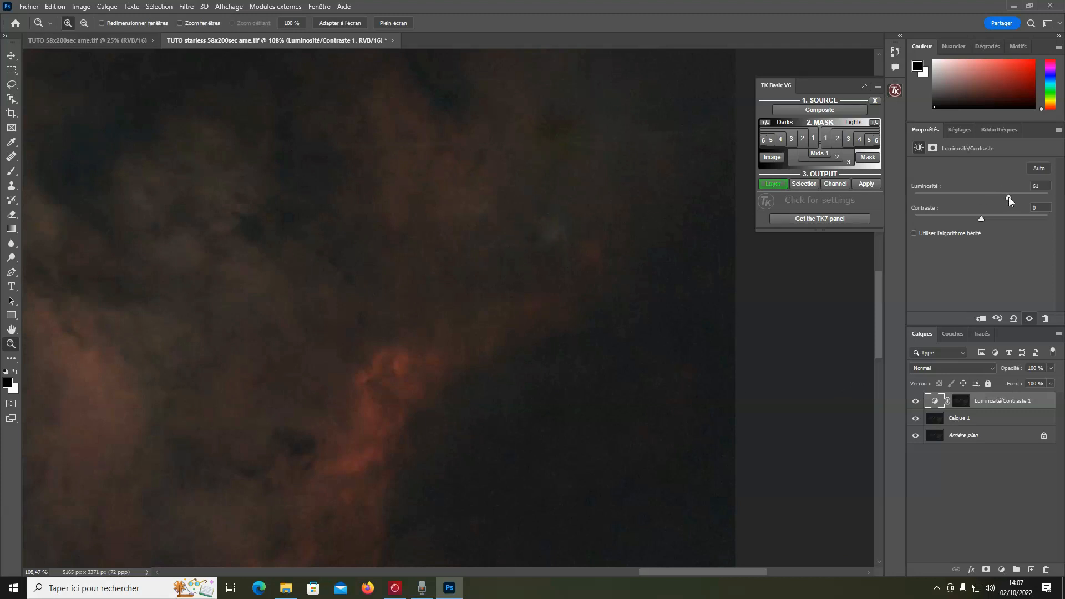
right_click(308, 331)
click(330, 340)
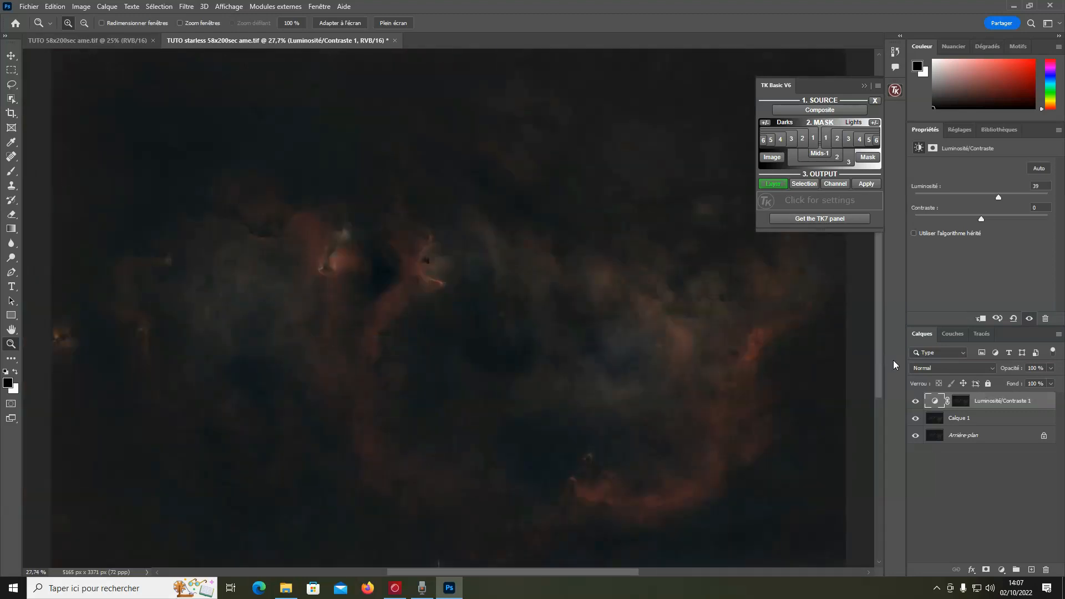
Merge the Brightness/Contrast layer with Calque 1, then duplicate the merged layer with the background hidden
shift+click(1006, 420)
right_click(1006, 418)
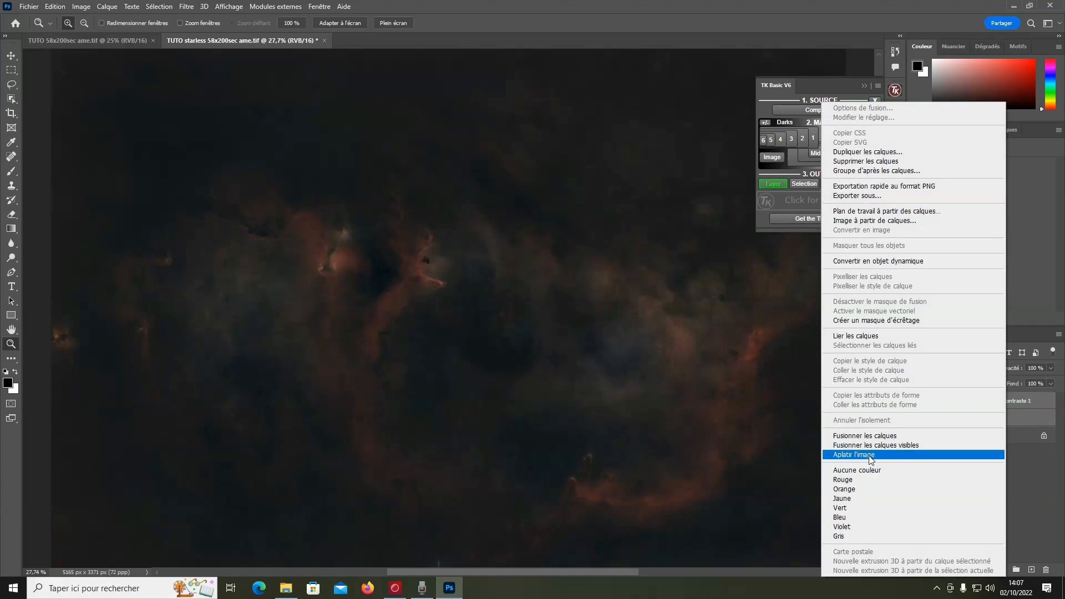
click(874, 438)
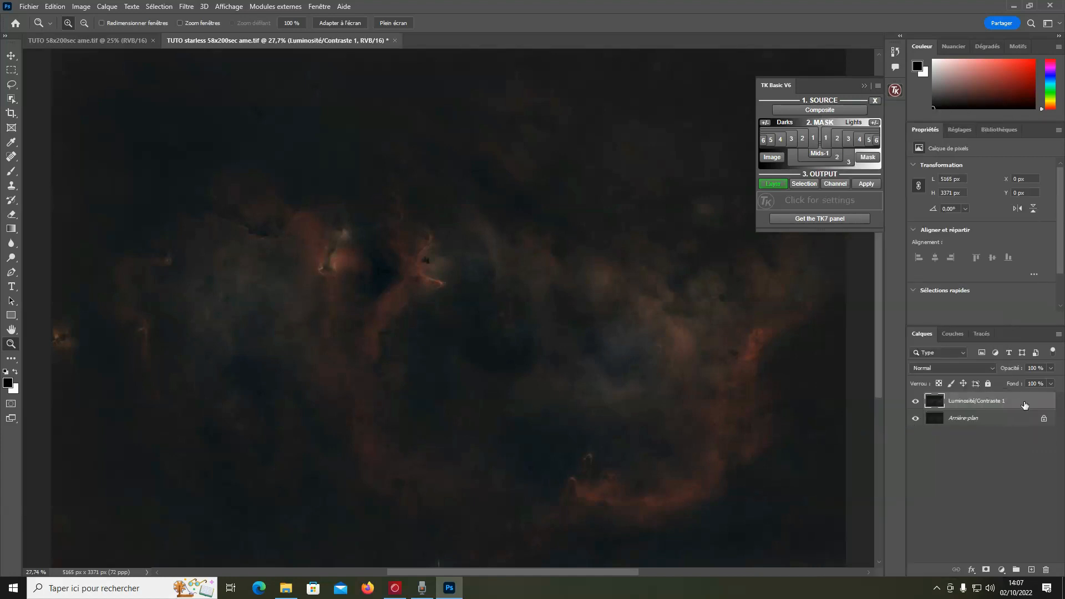
click(915, 419)
key(ctrl+j)
Apply the Camera Raw filter to the copy with Textures at -75 and both luminance and colour noise reduction at maximum
click(192, 8)
click(226, 91)
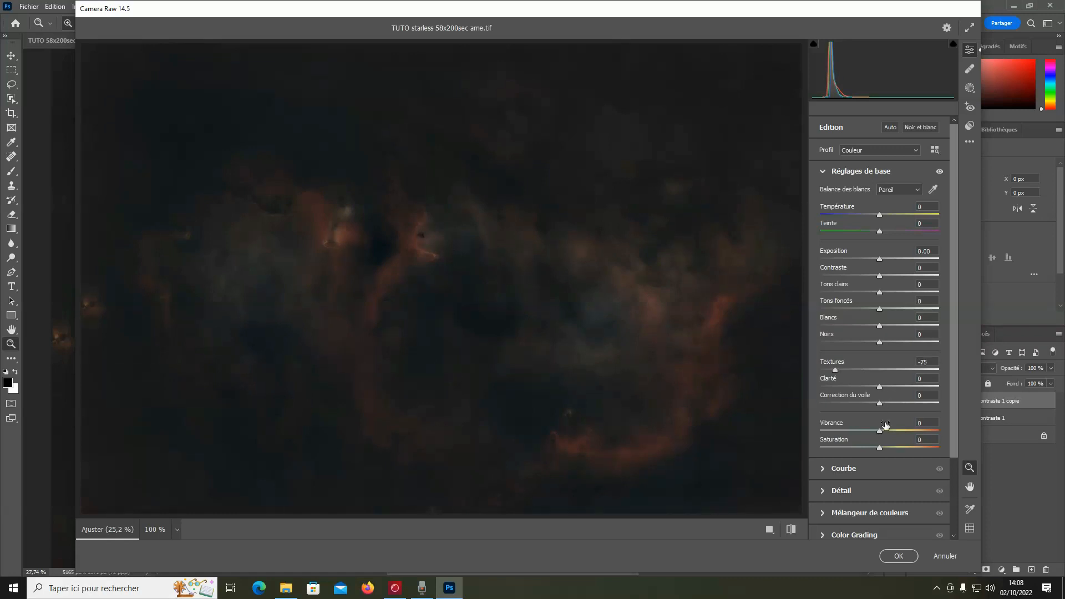
click(827, 495)
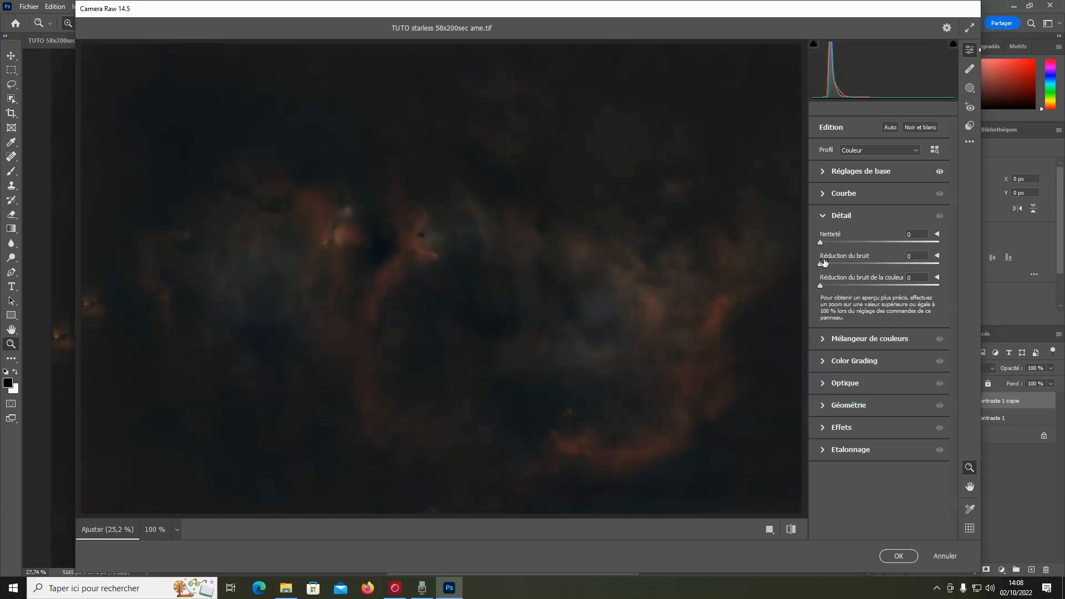
drag(823, 263, 996, 260)
drag(821, 285, 1013, 281)
click(898, 556)
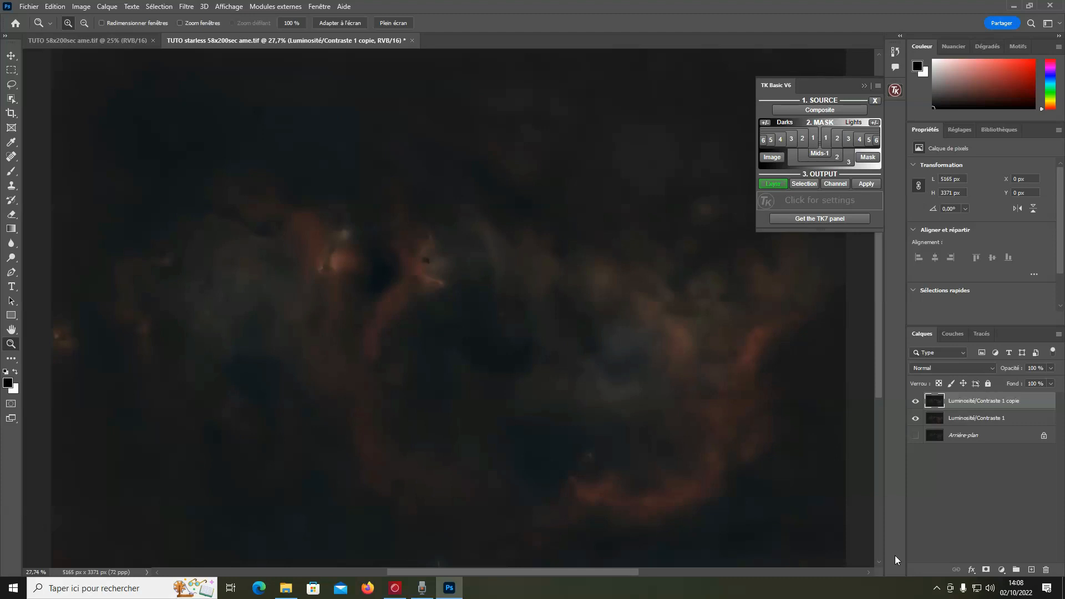
Add a Brightness/Contrast layer masked with a TK Basic Composite Darks-4 luminosity mask
drag(233, 198, 549, 406)
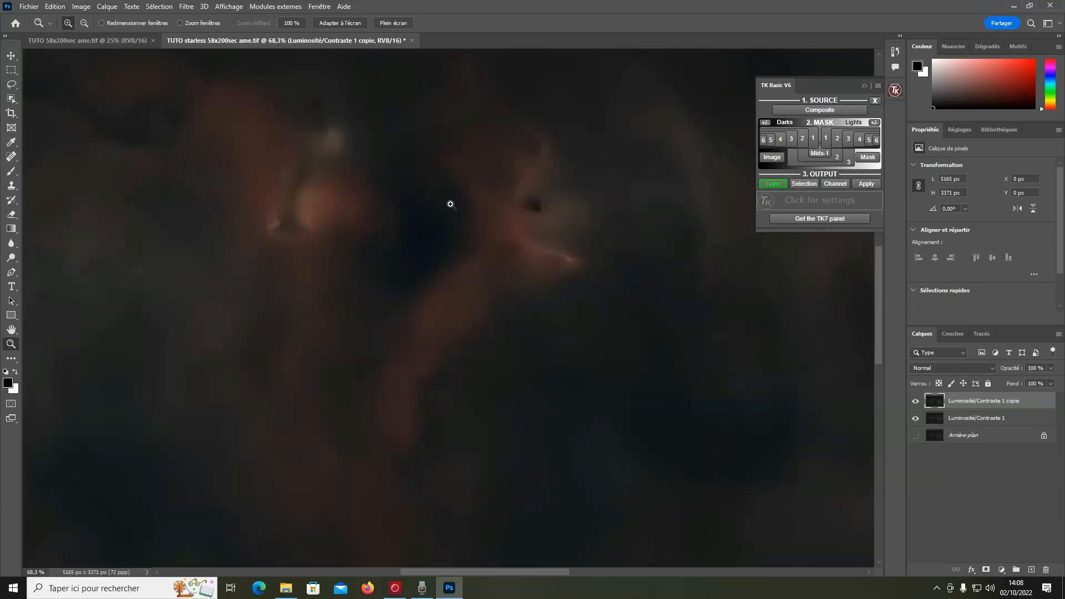
click(817, 108)
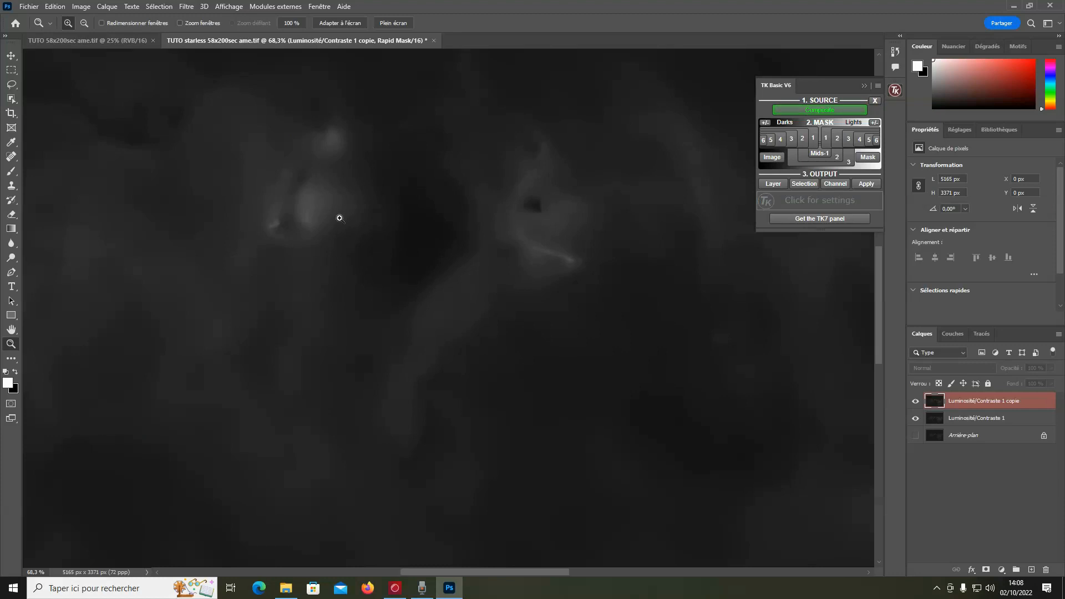
click(790, 139)
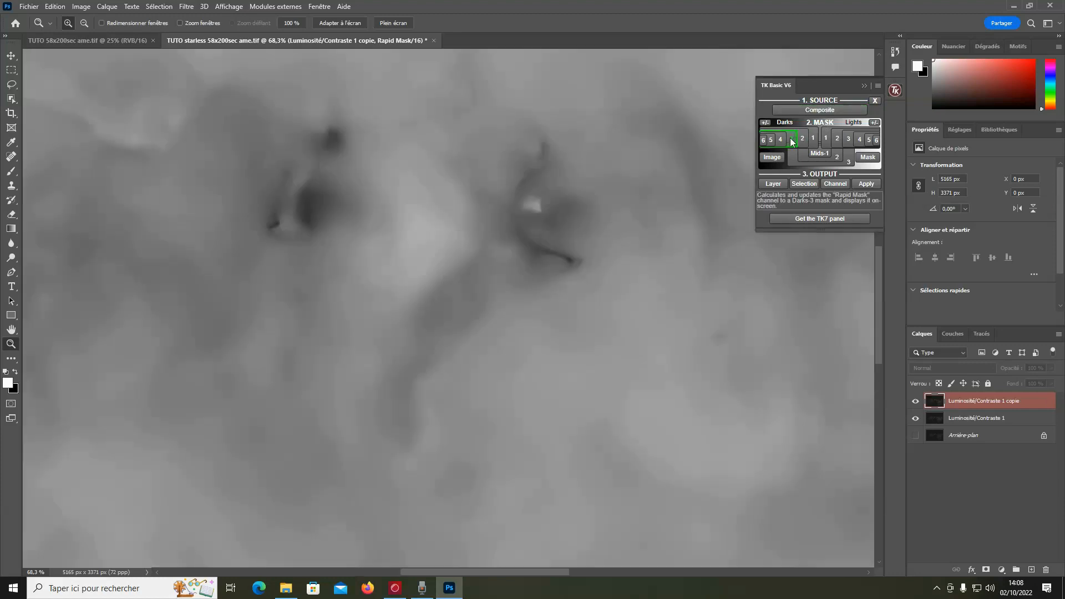
click(780, 139)
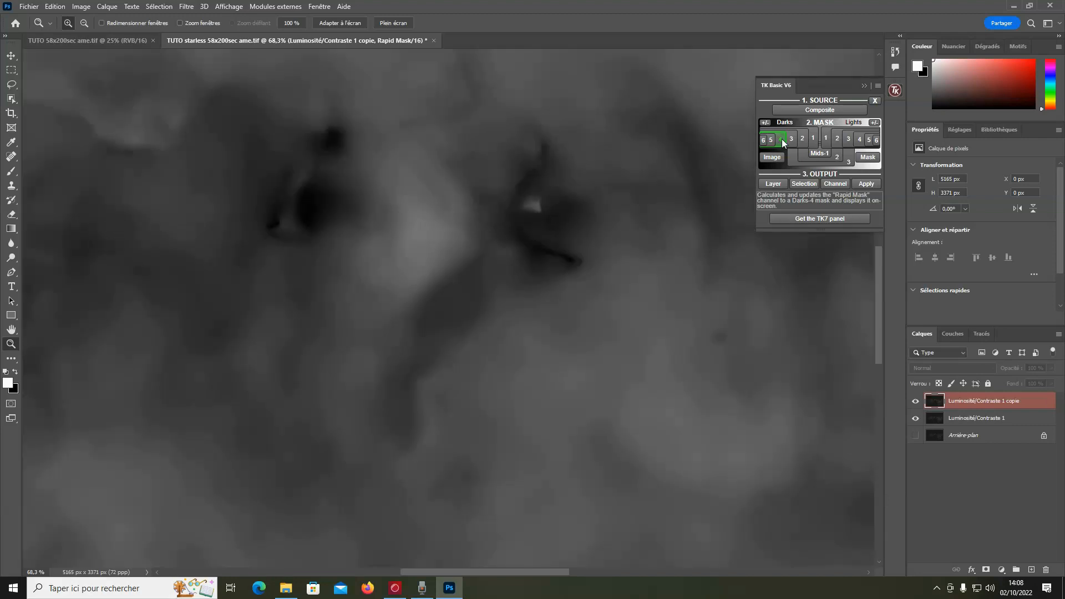
click(781, 183)
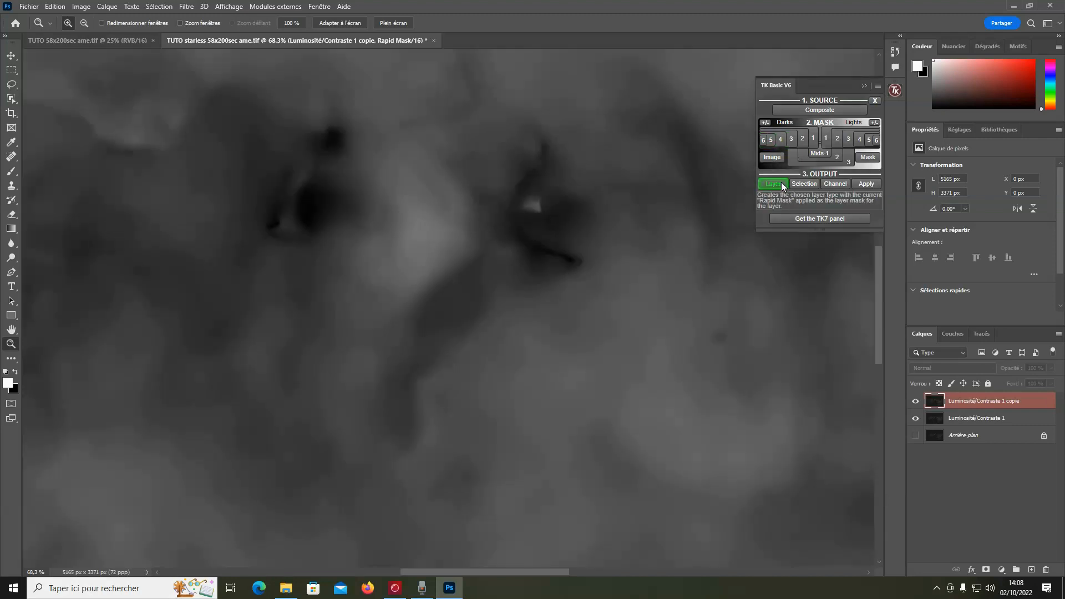
click(781, 165)
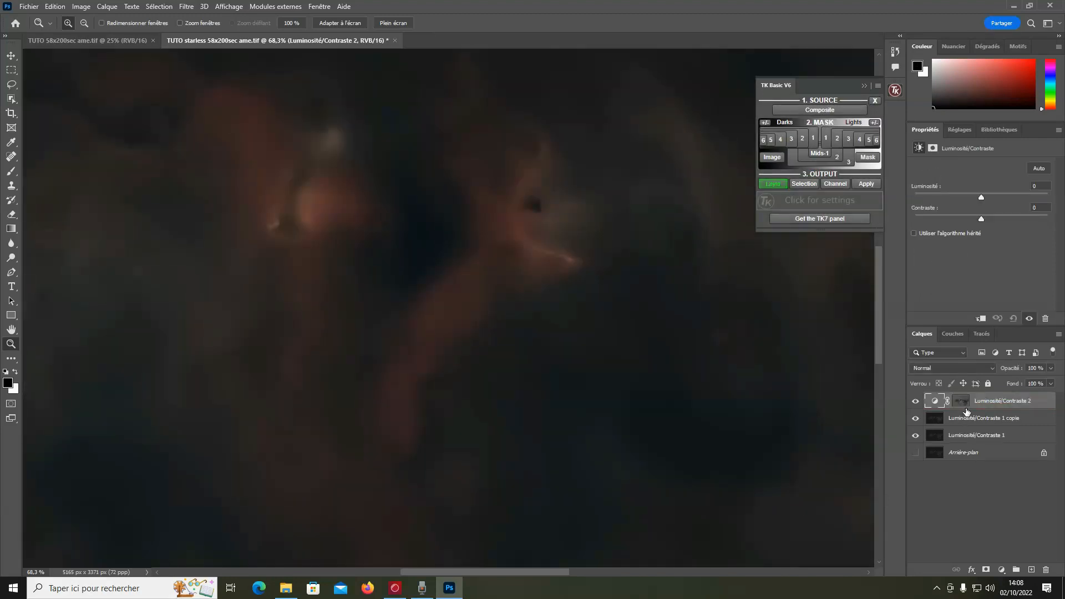
Copy the Darks-4 mask onto the denoised layer copy and delete the Brightness/Contrast adjustment layer
key(alt)
drag(964, 403, 1015, 427)
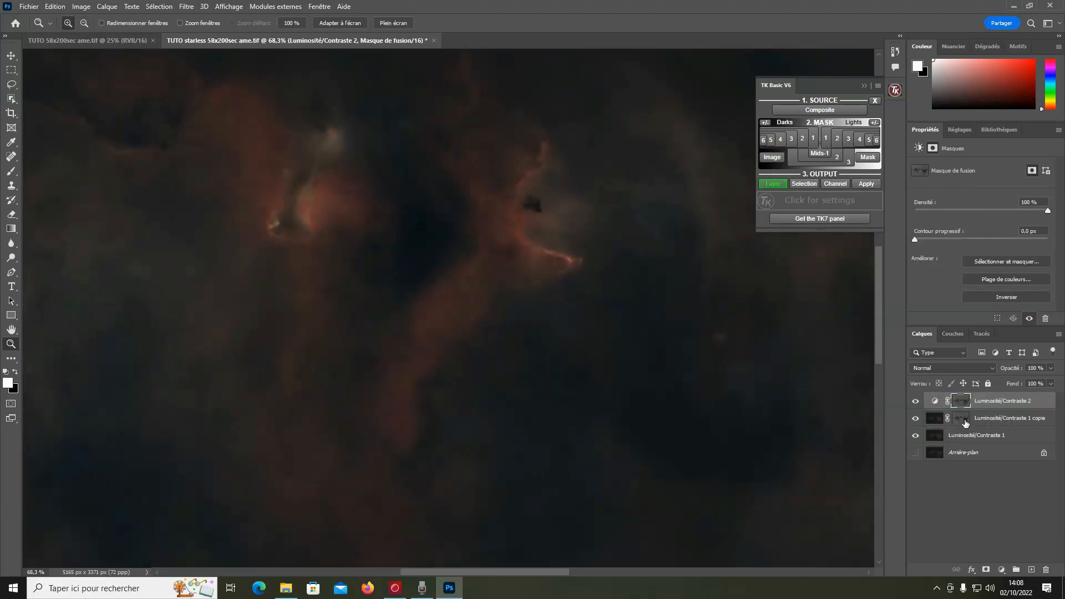
click(993, 408)
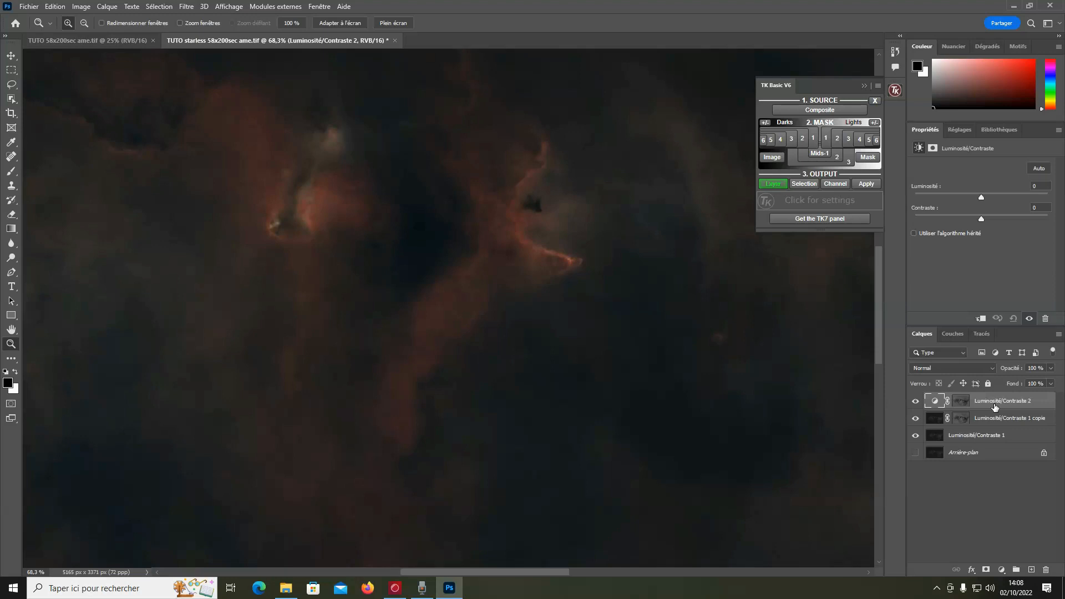
key(Delete)
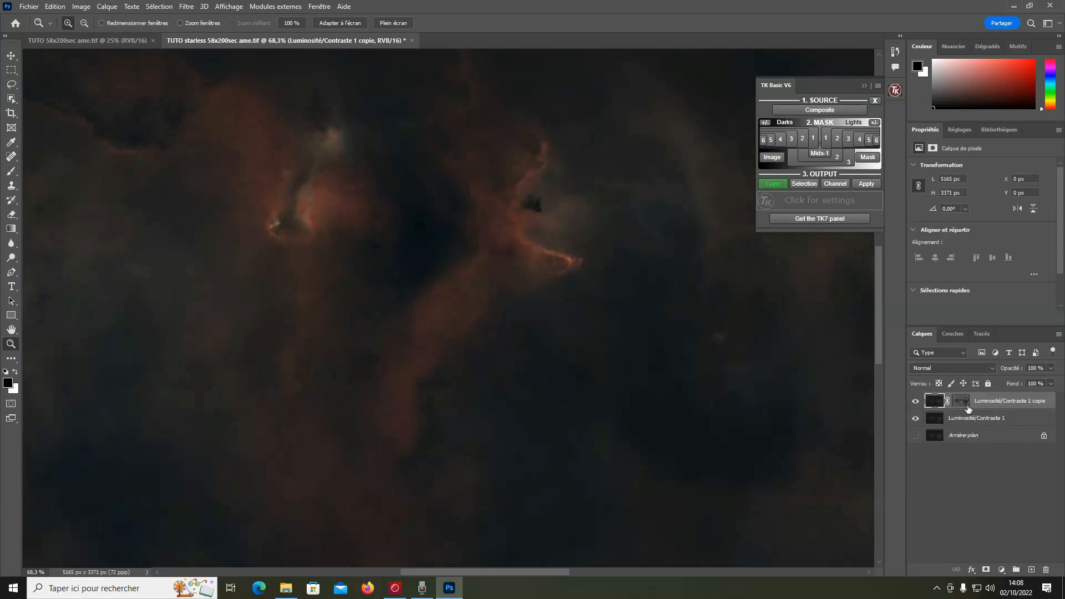
Compare the nebula with the denoised layer hidden and shown, and display that layer's mask on the canvas
drag(210, 116, 740, 418)
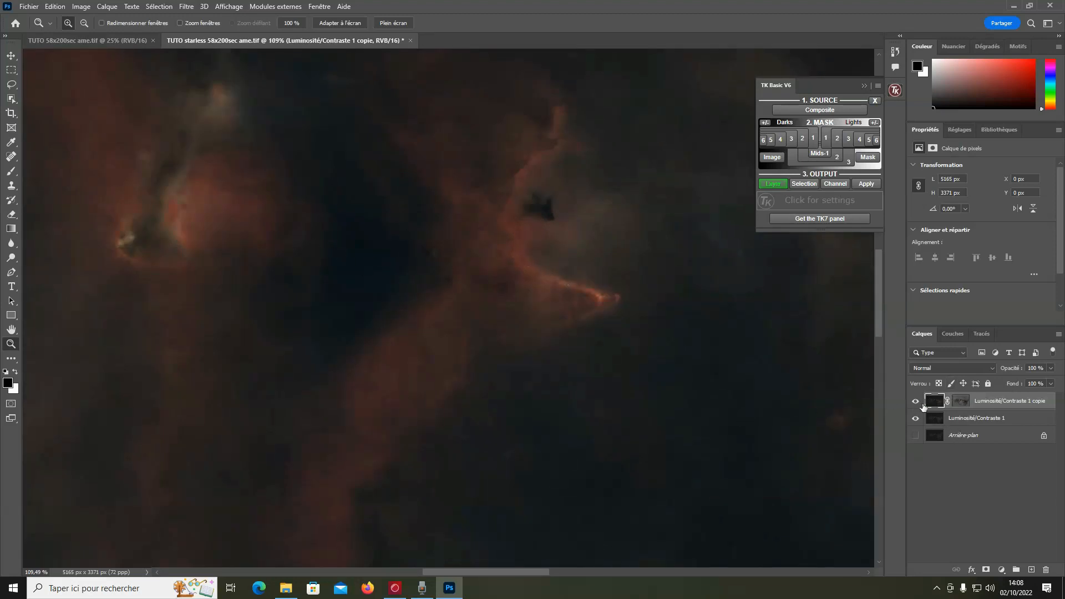
click(915, 402)
click(915, 402)
click(916, 402)
click(915, 402)
alt+click(965, 404)
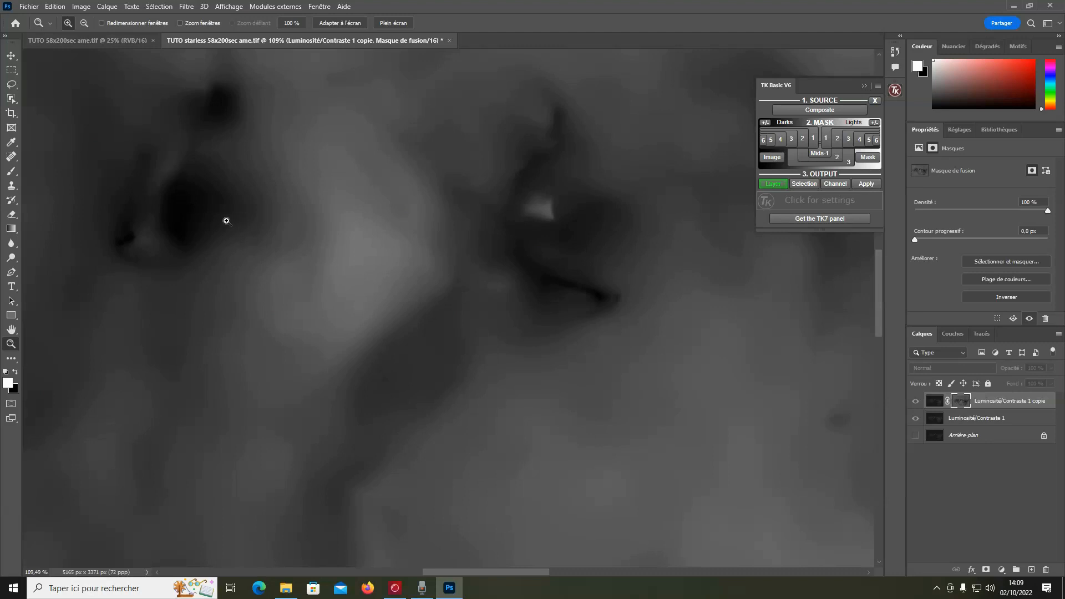
Apply Levels to the denoised layer's mask with input black at 33 and input white at 159
click(81, 6)
mouse_move(102, 37)
click(238, 46)
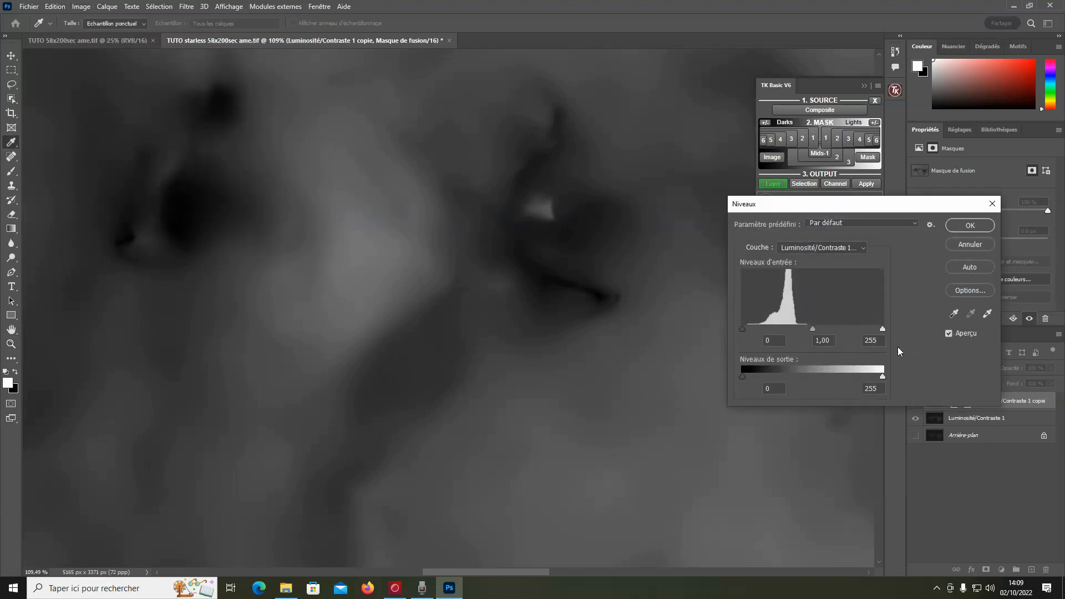
drag(882, 329, 880, 329)
drag(880, 329, 829, 329)
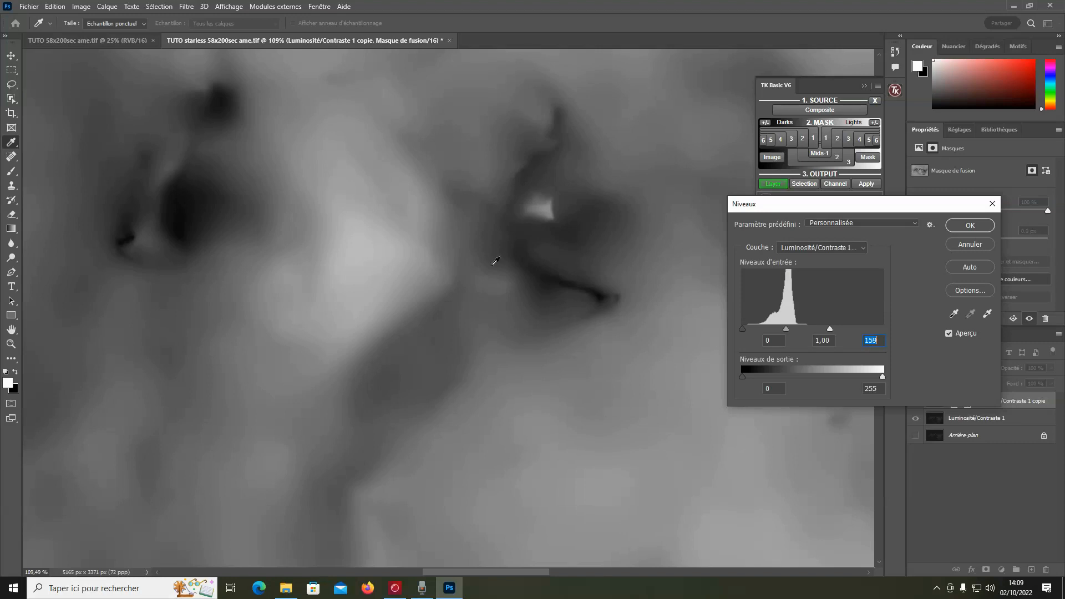
drag(741, 330, 743, 328)
drag(743, 328, 760, 327)
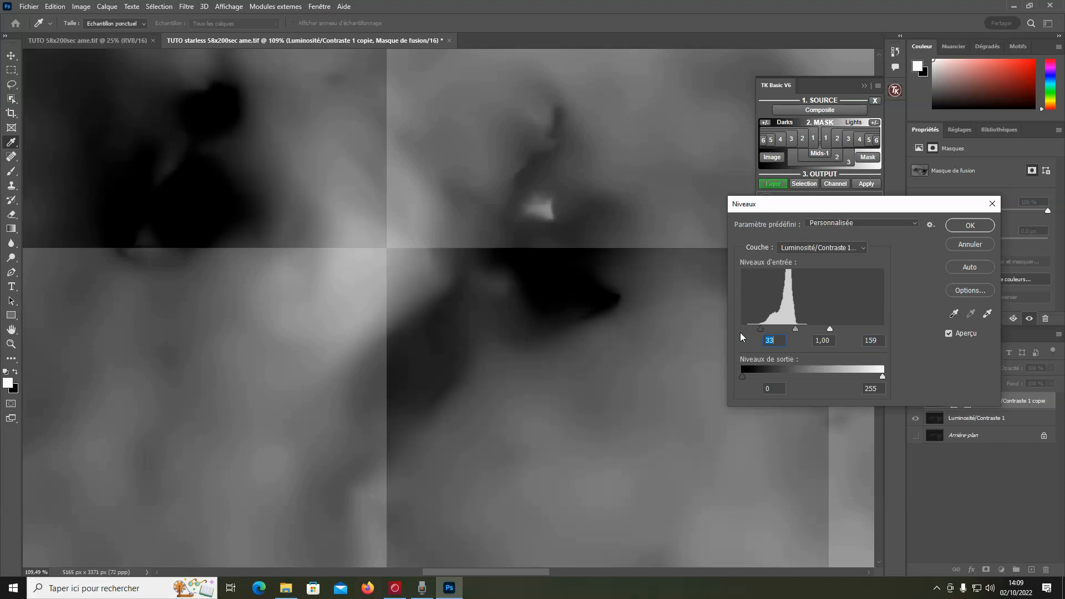
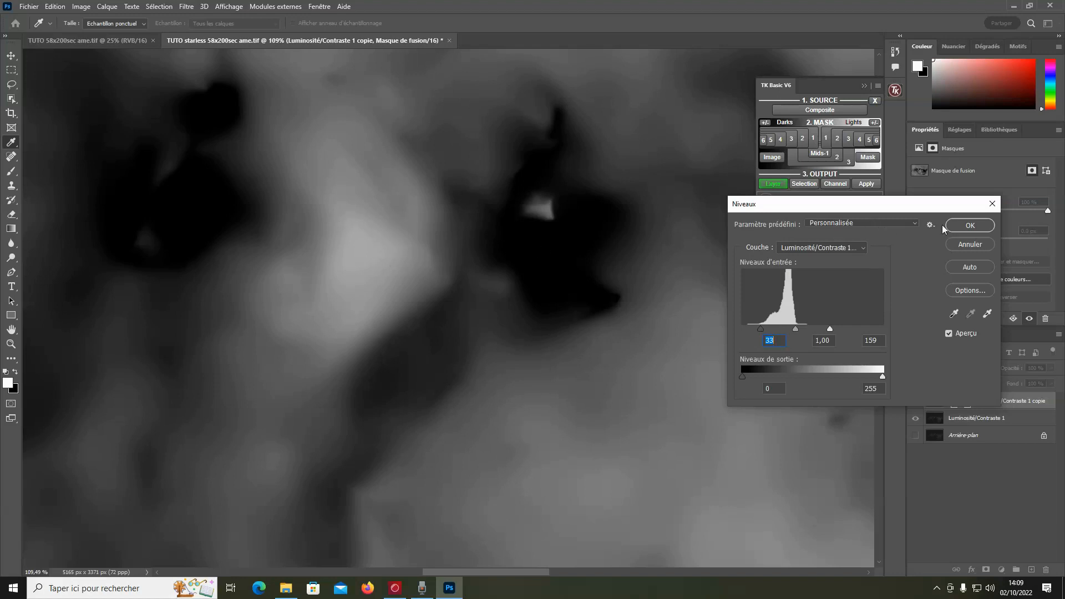
click(968, 225)
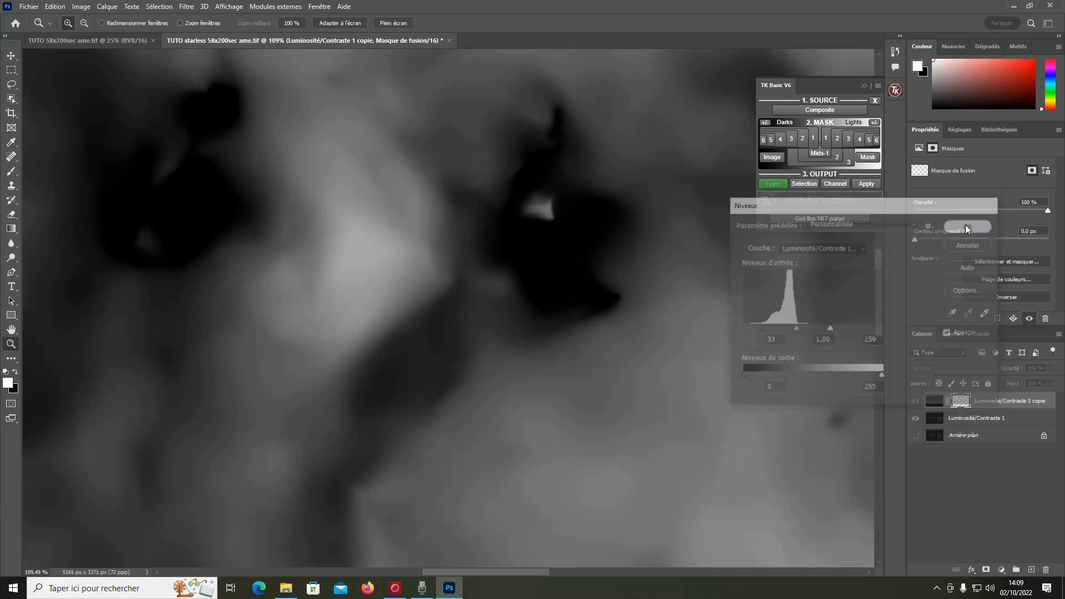
Leave the mask view and compare the bright nebula structures with the denoised layer hidden and shown
click(938, 403)
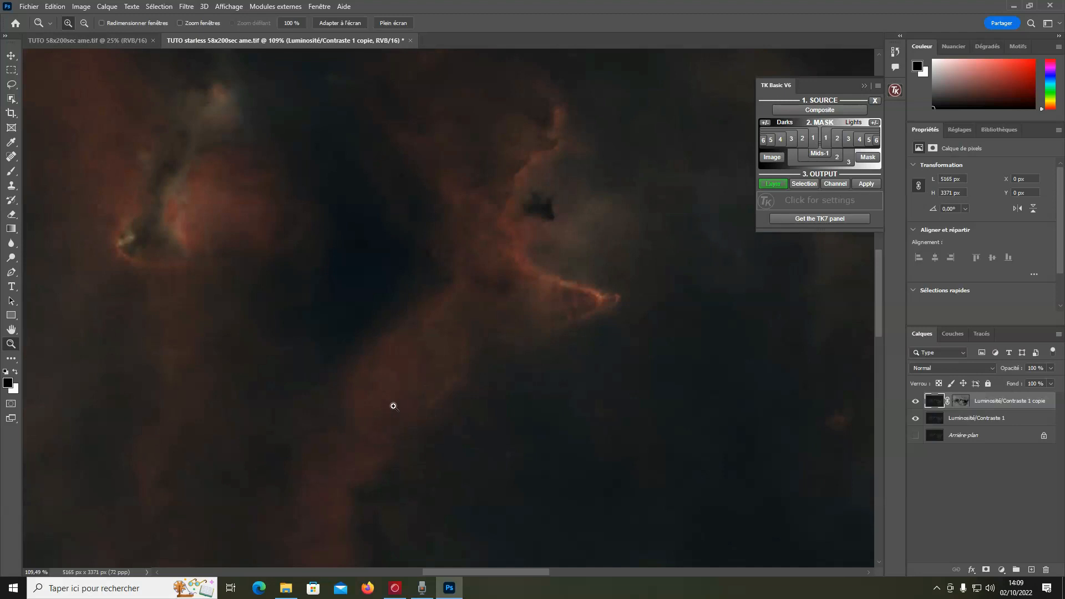
click(915, 401)
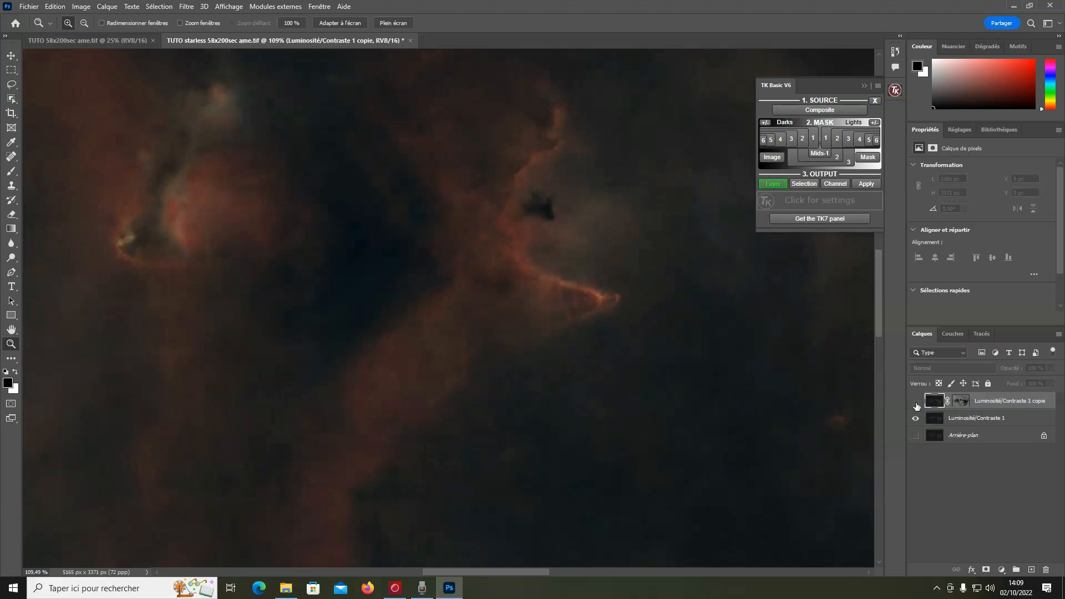
click(916, 403)
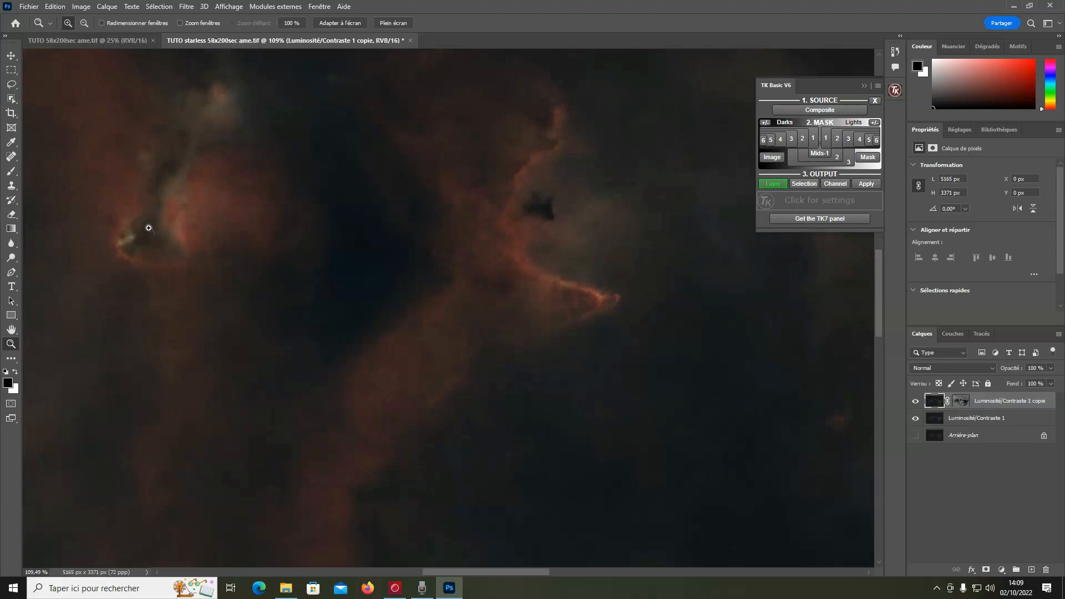
click(915, 406)
click(915, 405)
click(914, 405)
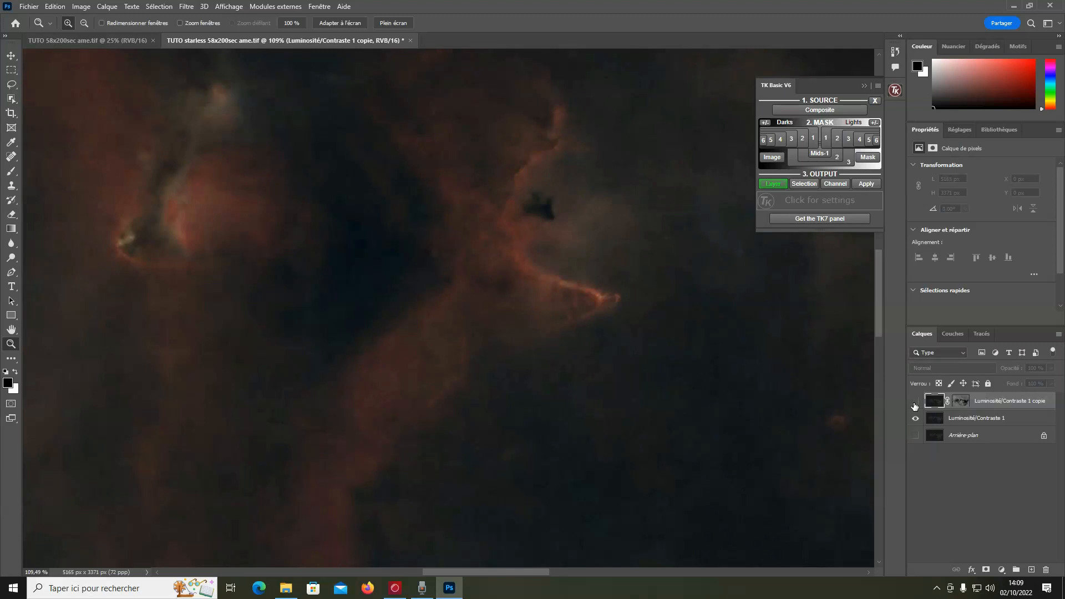
click(915, 405)
drag(436, 221, 696, 396)
click(916, 402)
click(916, 403)
Temporarily disable the denoised layer's mask to check its effect, and examine the remaining noise in the nebula's darker areas
right_click(961, 403)
click(965, 410)
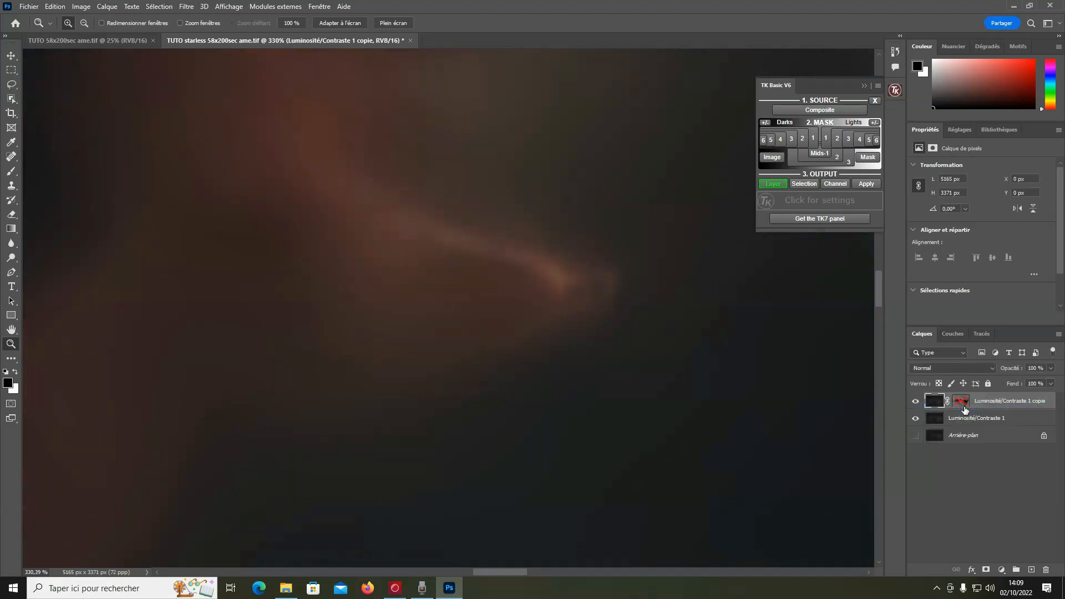
click(963, 402)
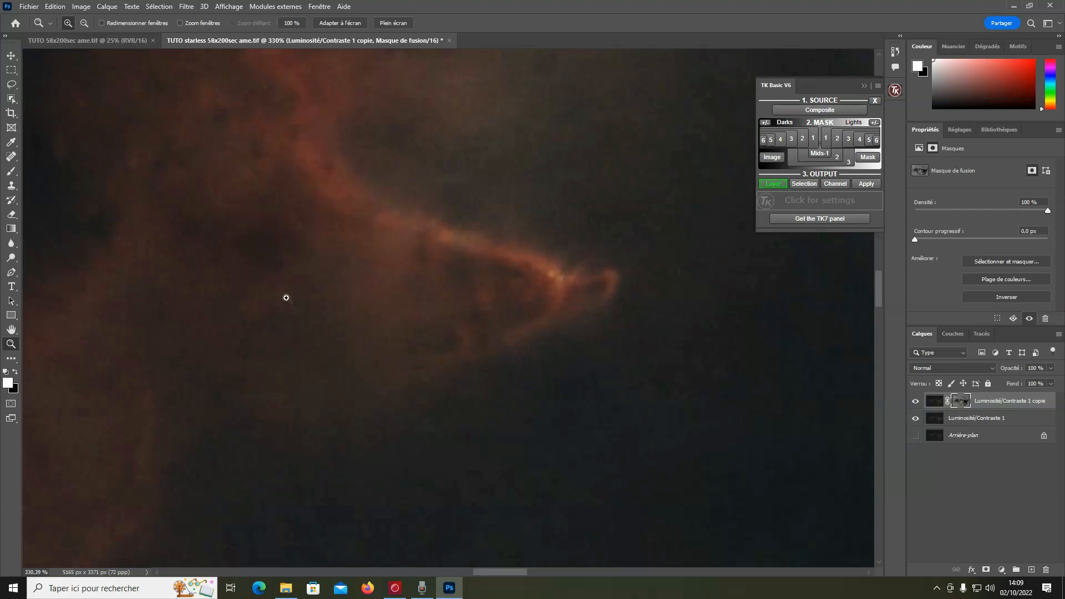
right_click(258, 321)
click(272, 326)
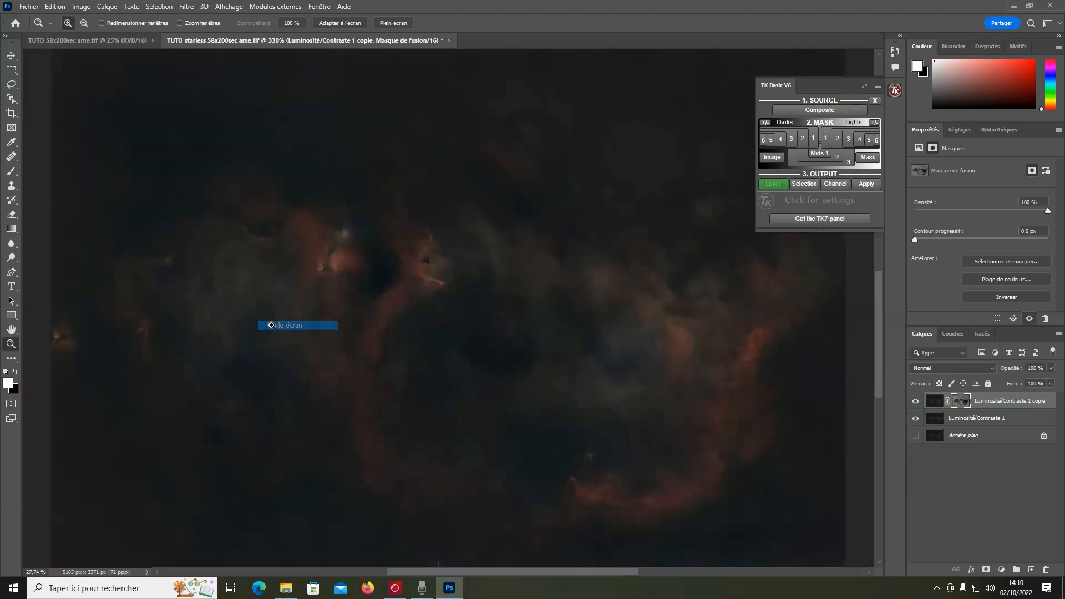
drag(520, 252, 832, 466)
drag(266, 203, 459, 354)
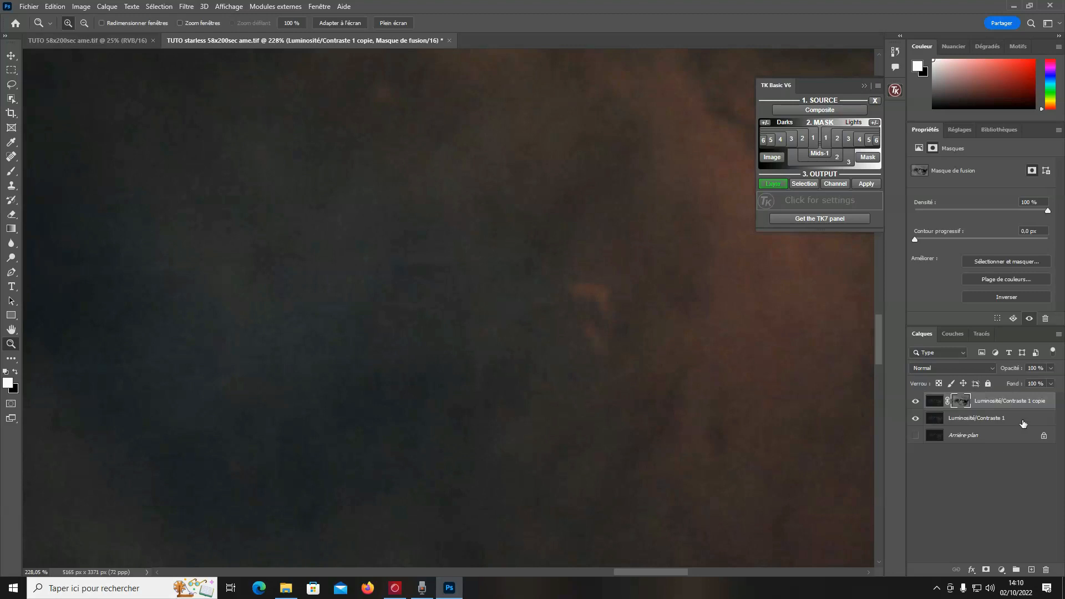
Check the denoised layer hidden and shown, display its mask, and apply Levels to the mask with a lower input white
click(915, 401)
click(915, 401)
alt+click(966, 402)
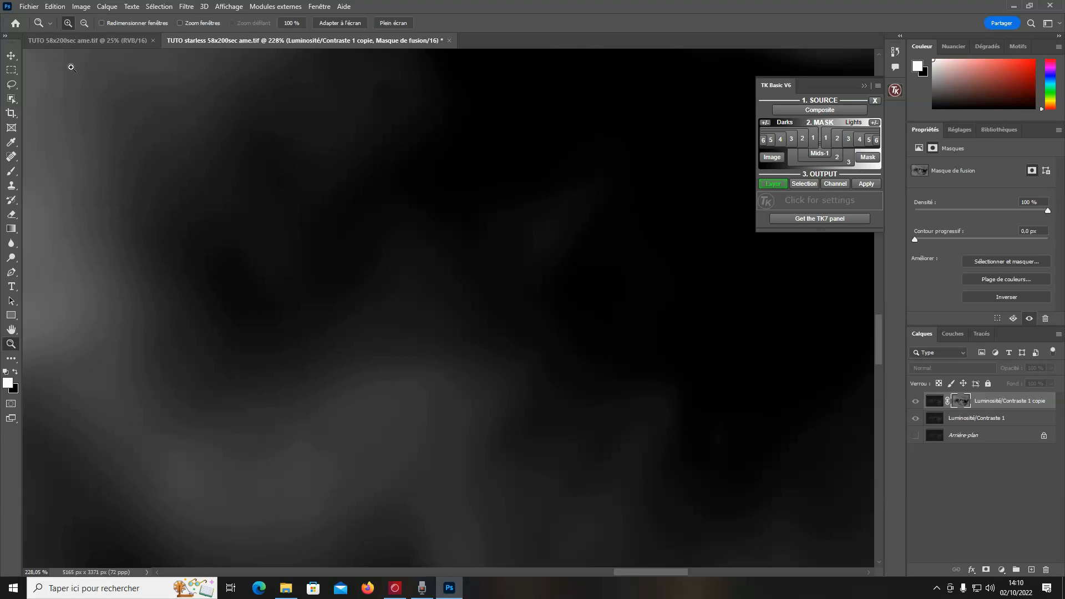
click(76, 8)
mouse_move(98, 37)
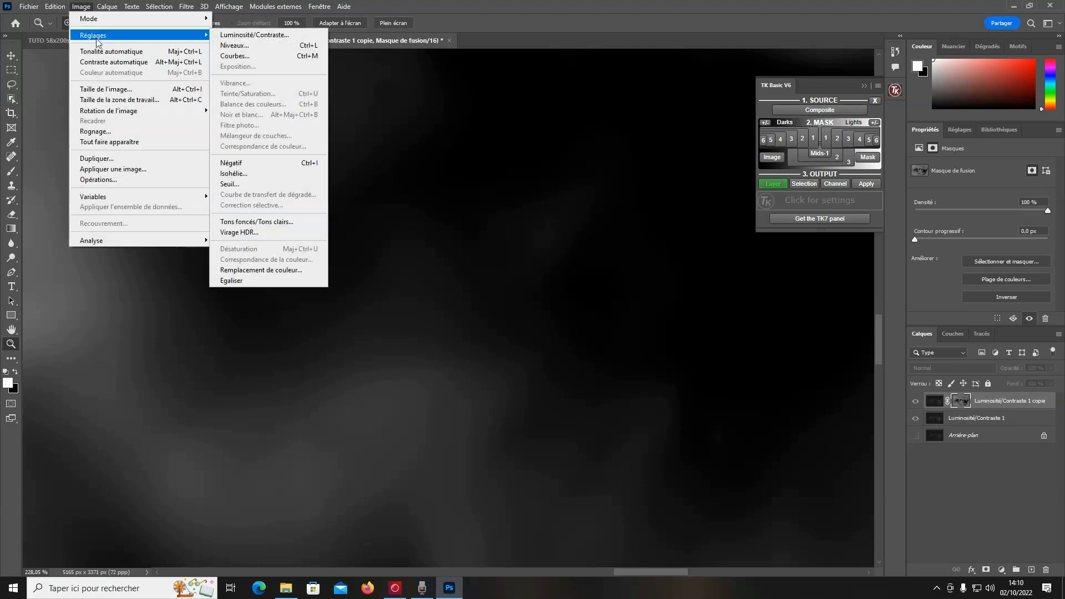
click(233, 46)
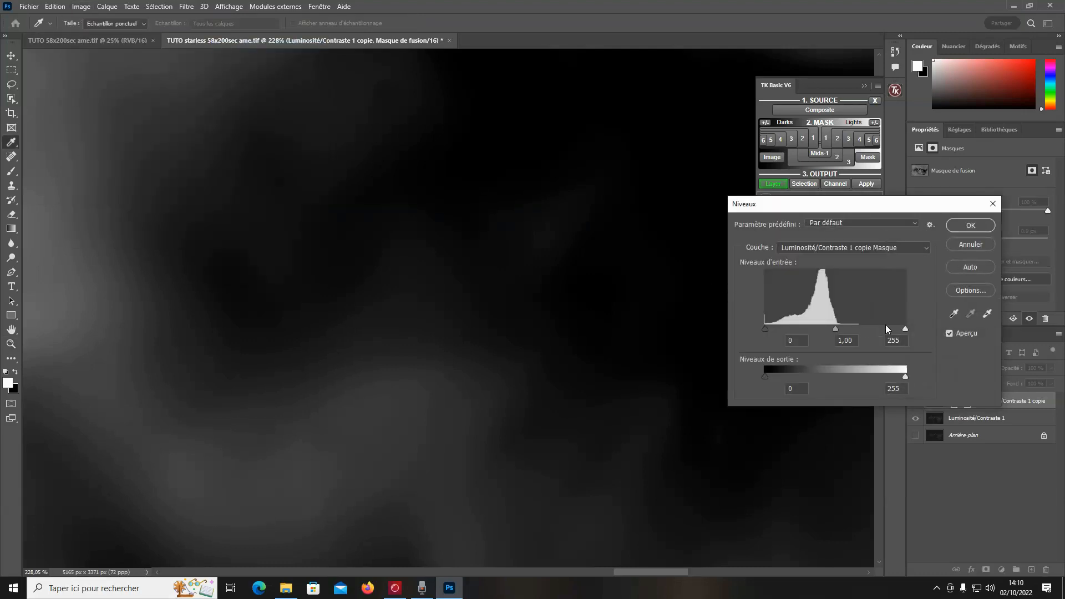
drag(904, 329, 903, 330)
click(878, 331)
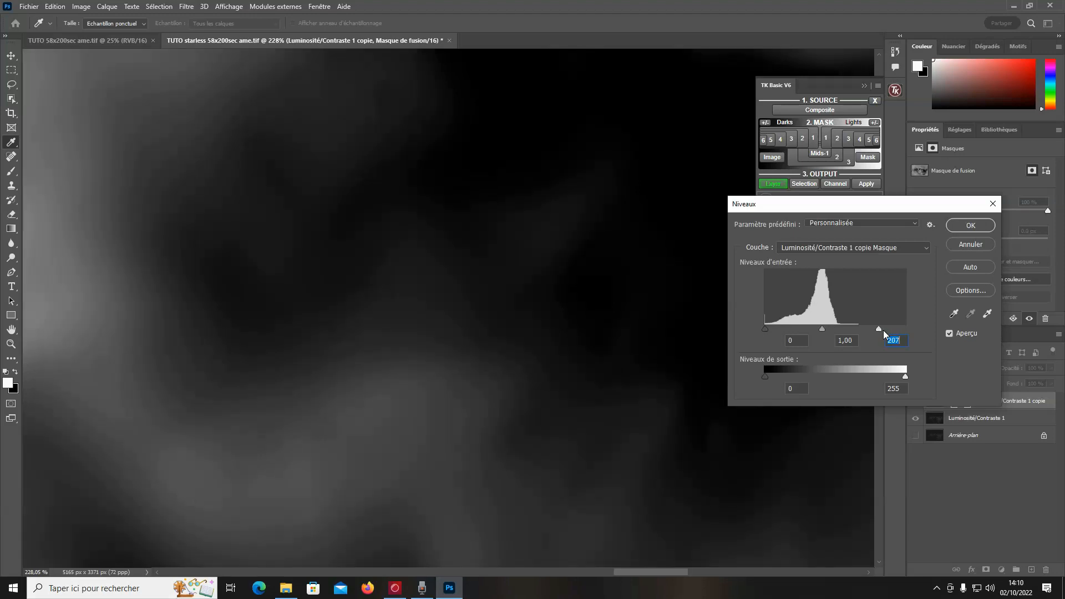
drag(877, 329, 874, 328)
click(873, 328)
click(957, 224)
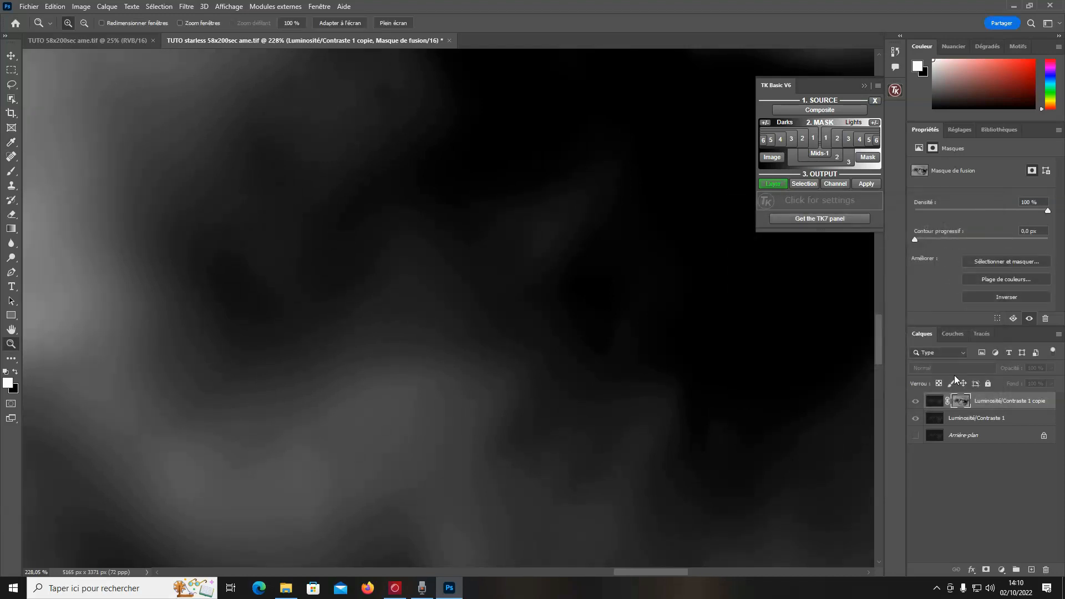
Leave the mask view and compare the nebula's dark area with the denoised layer hidden and shown
click(935, 402)
click(917, 402)
click(916, 403)
click(916, 403)
click(916, 403)
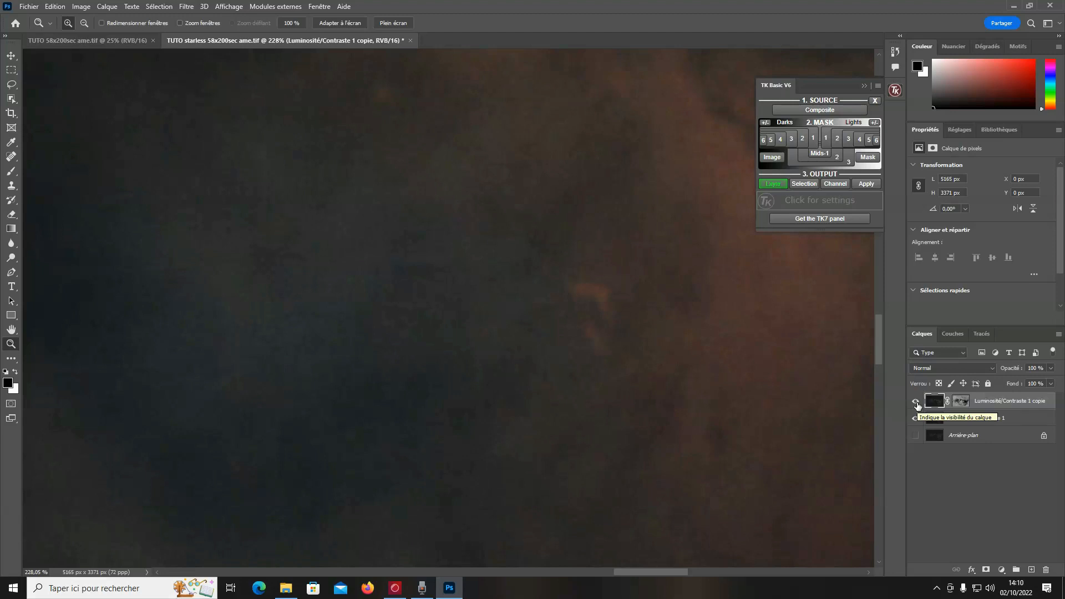
Examine the dark dust edge in the nebula's upper-left area with the denoised layer hidden and shown
right_click(326, 373)
click(350, 381)
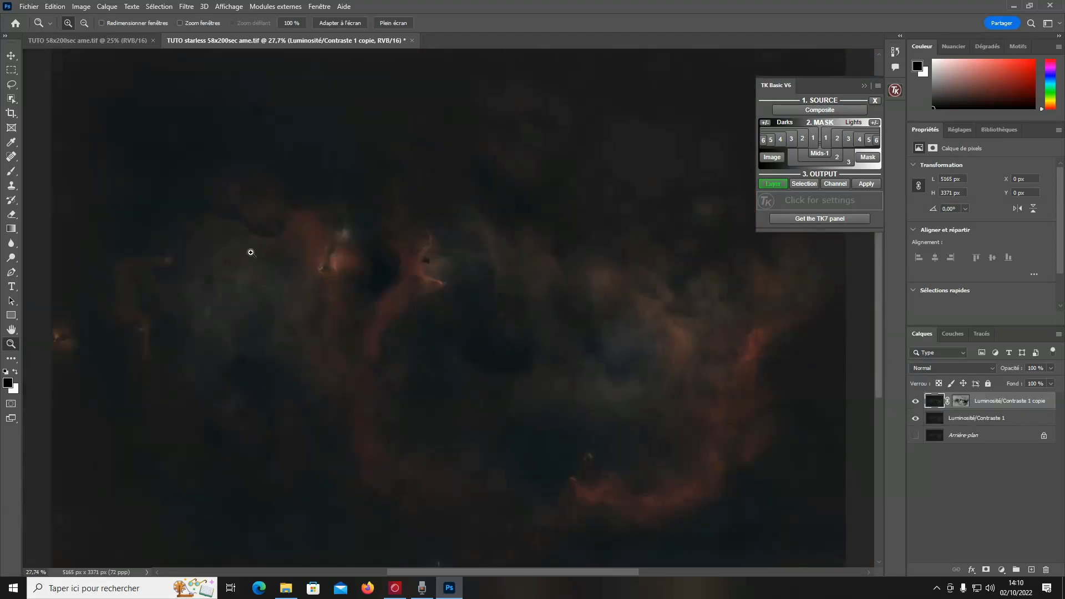
drag(76, 109, 270, 254)
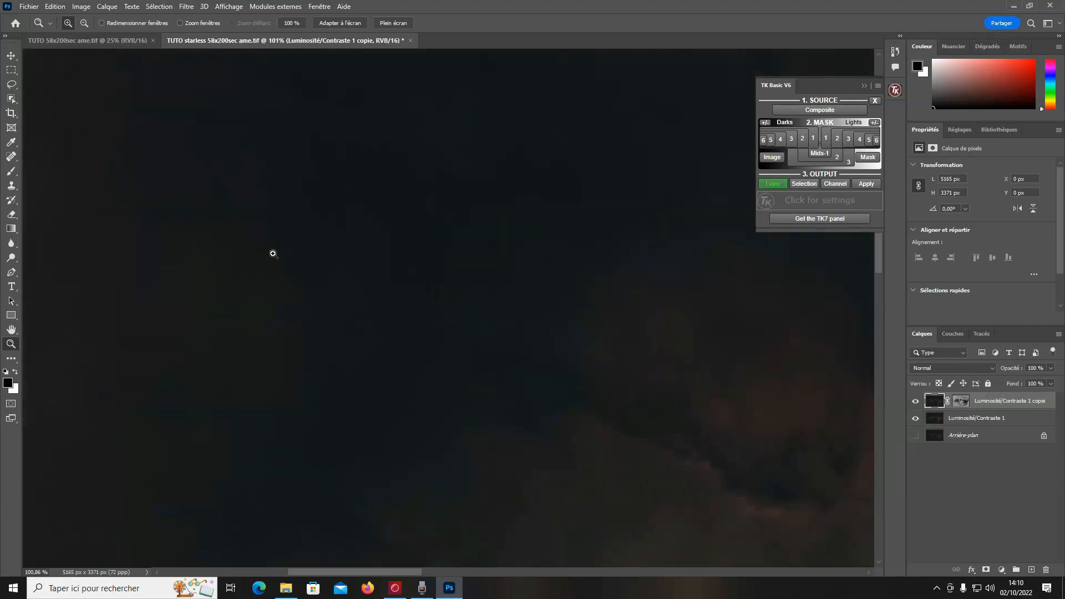
click(916, 402)
click(915, 402)
drag(511, 347, 879, 572)
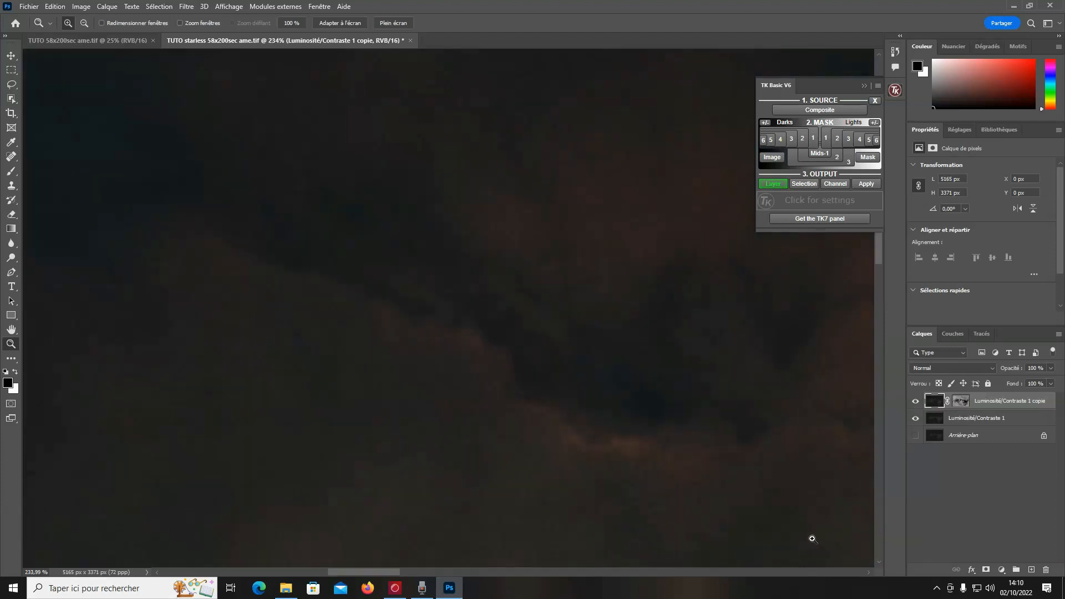
click(916, 404)
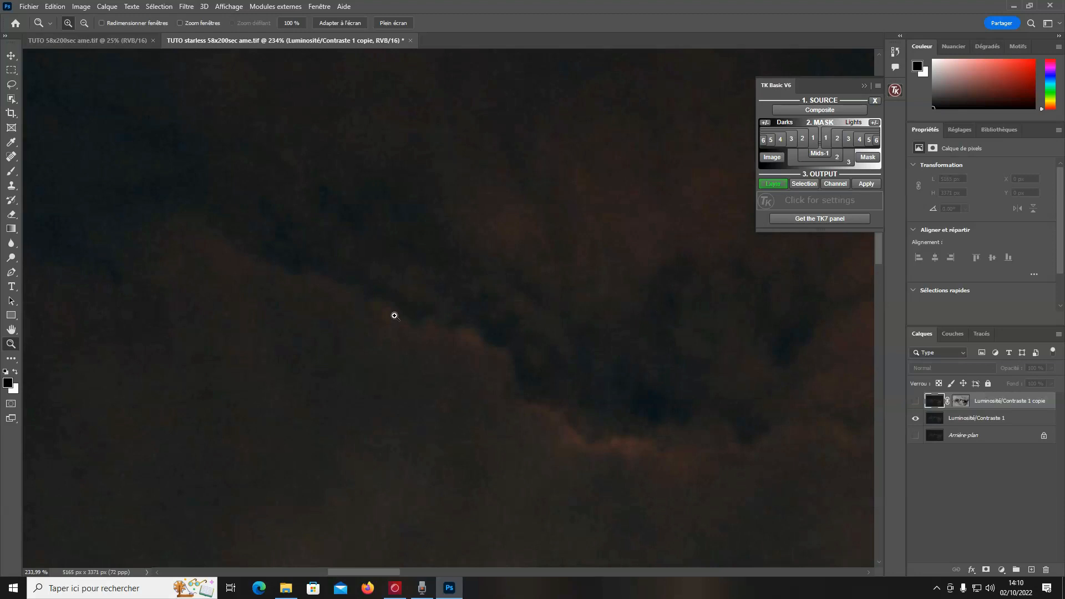
click(917, 404)
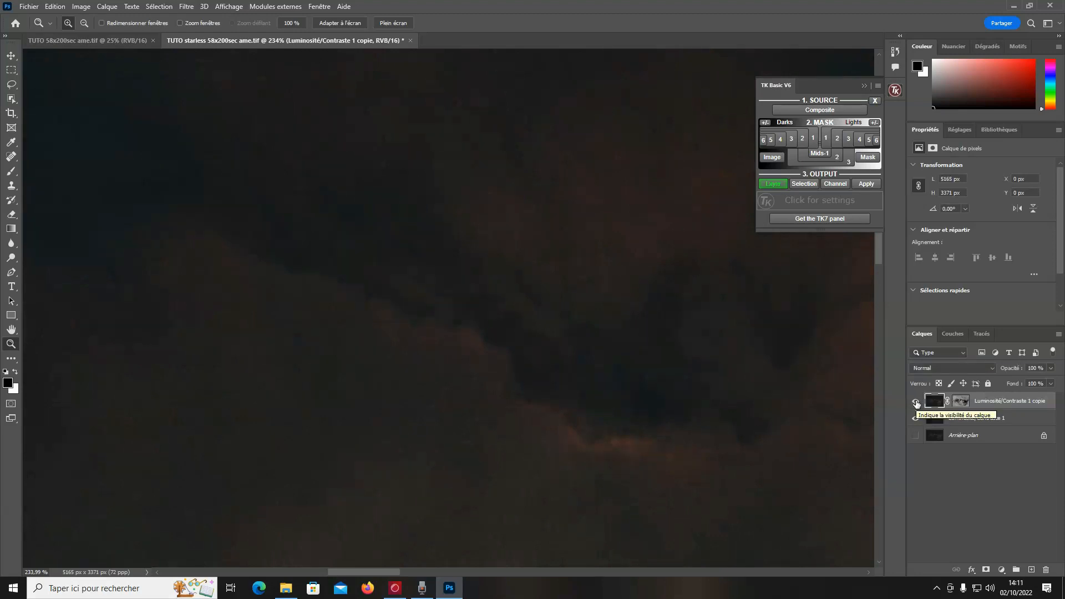
Inspect the denoised layer's mask over the dust edge, disable the mask, and select the layer's image content
click(961, 402)
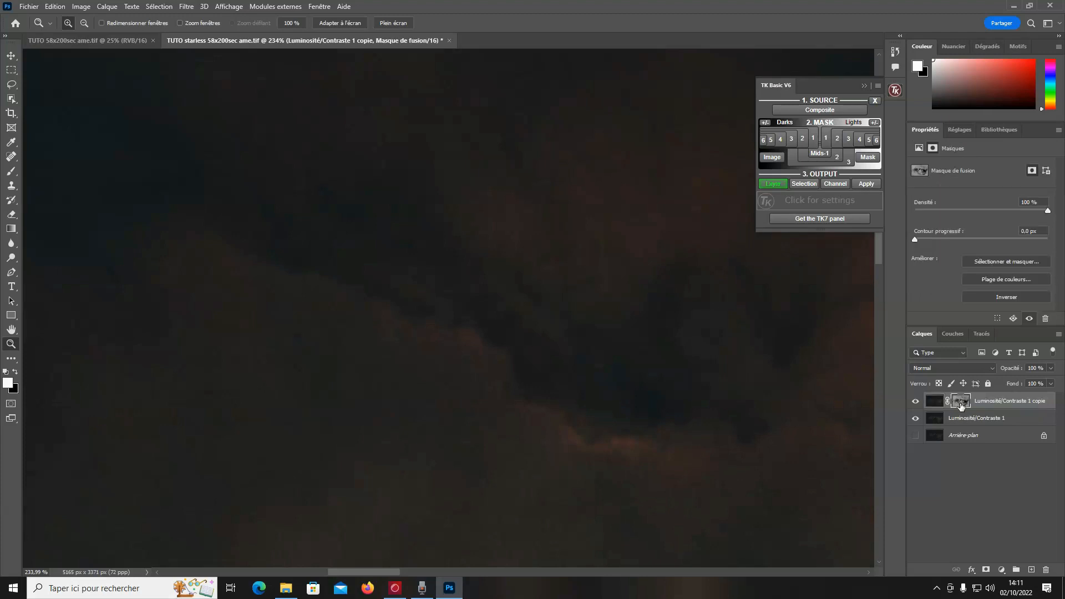
alt+click(962, 406)
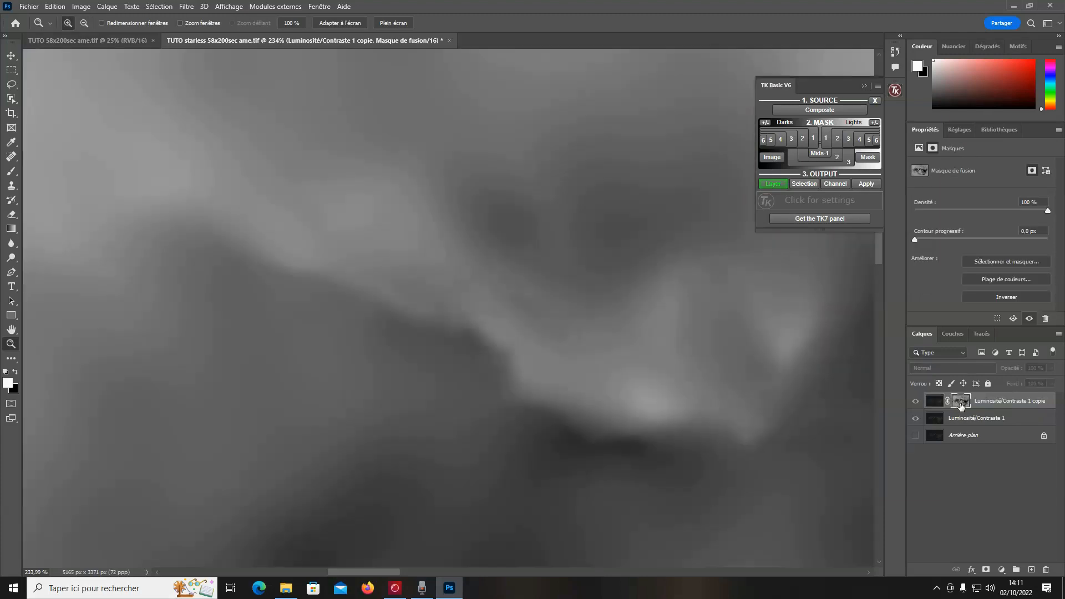
right_click(961, 405)
click(984, 412)
click(935, 402)
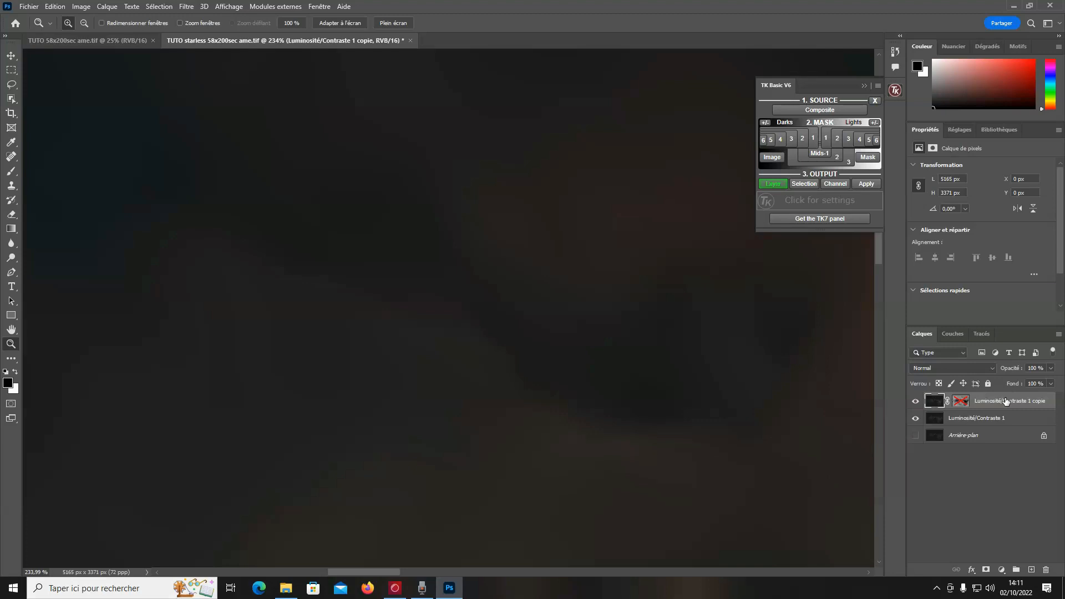
Generate a Darks-4 luminosity mask after previewing Darks-5, and output it as the mask of a new Brightness/Contrast adjustment layer
click(773, 140)
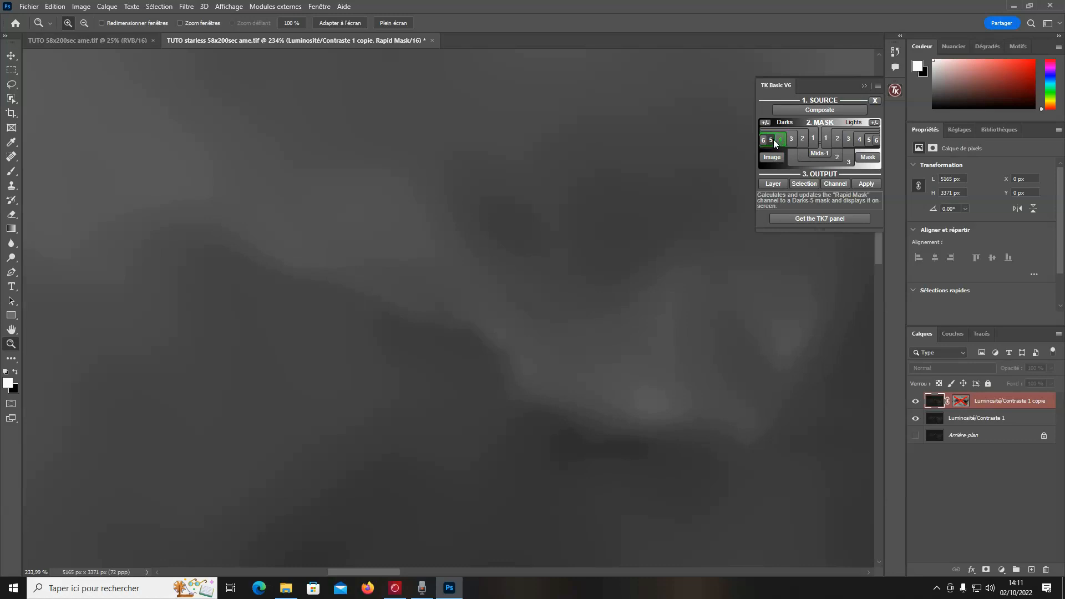
click(773, 140)
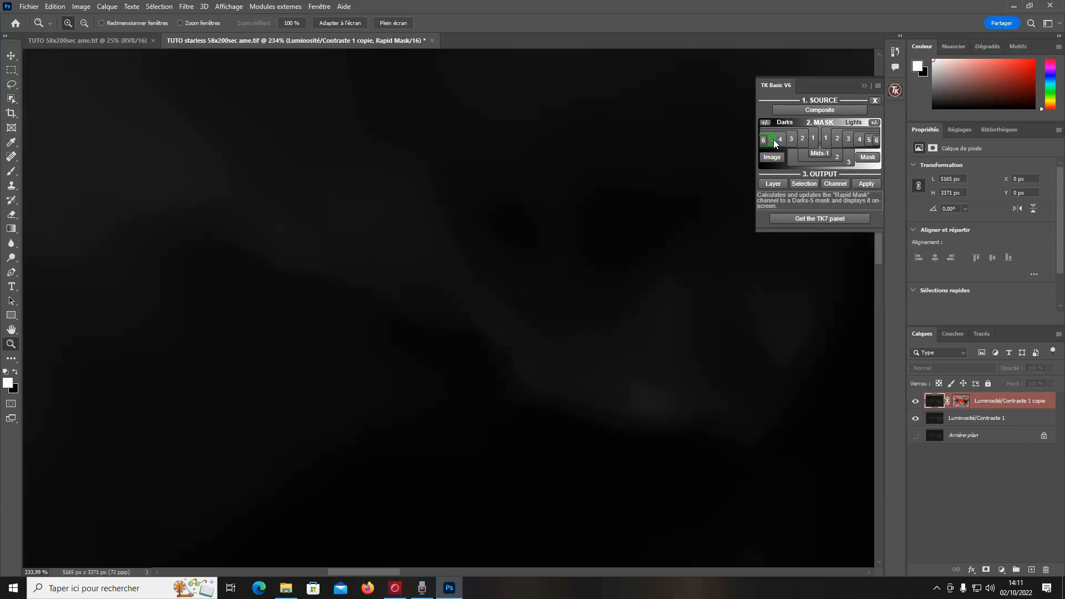
click(781, 138)
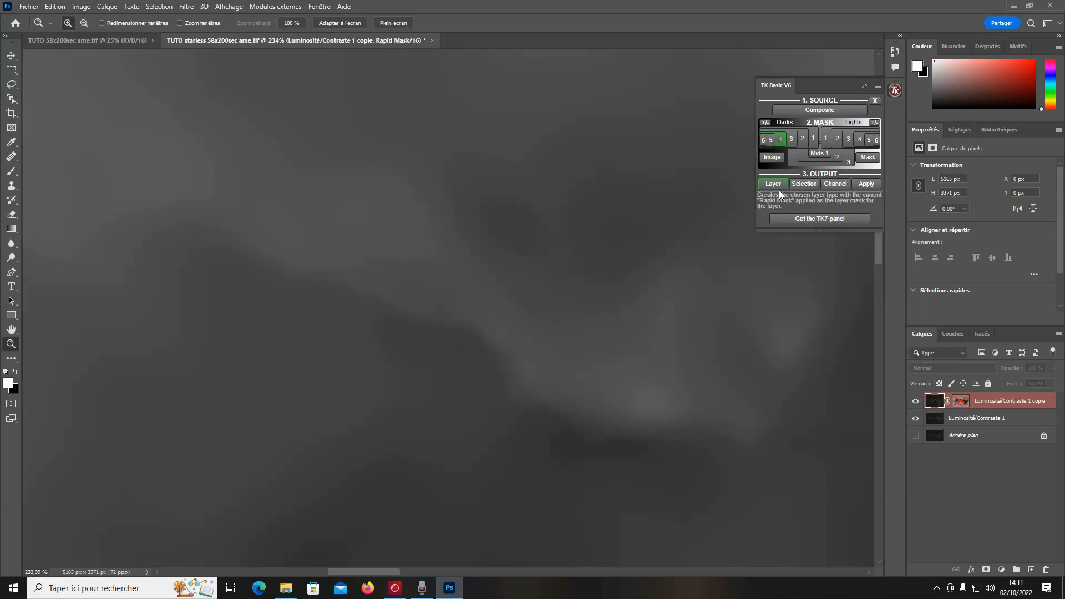
click(778, 183)
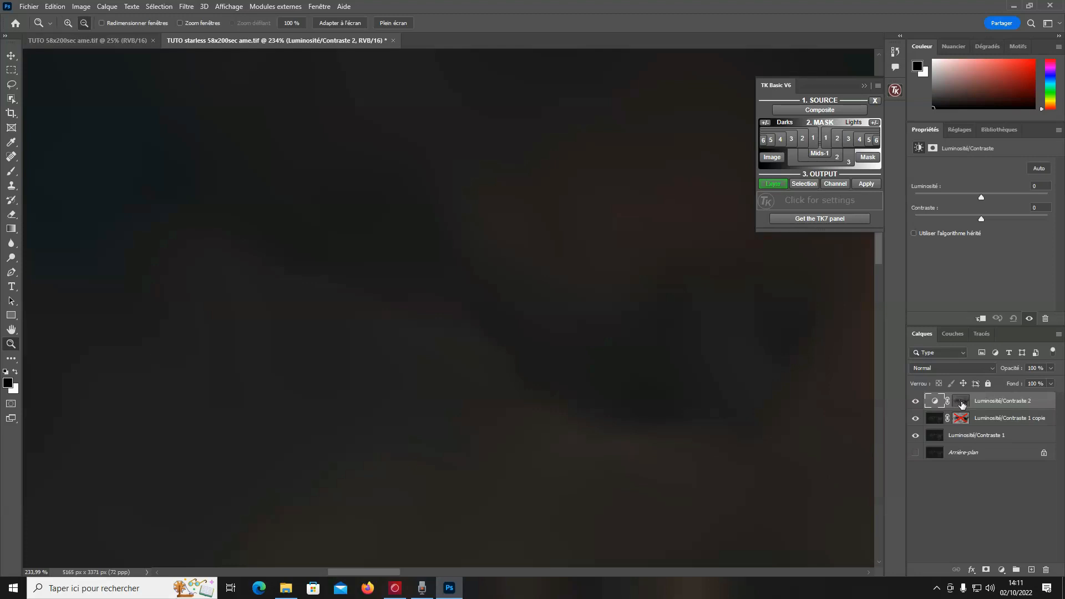
Display the new adjustment layer's mask at 100% and start a Levels adjustment on it with input white at 173
alt+click(962, 404)
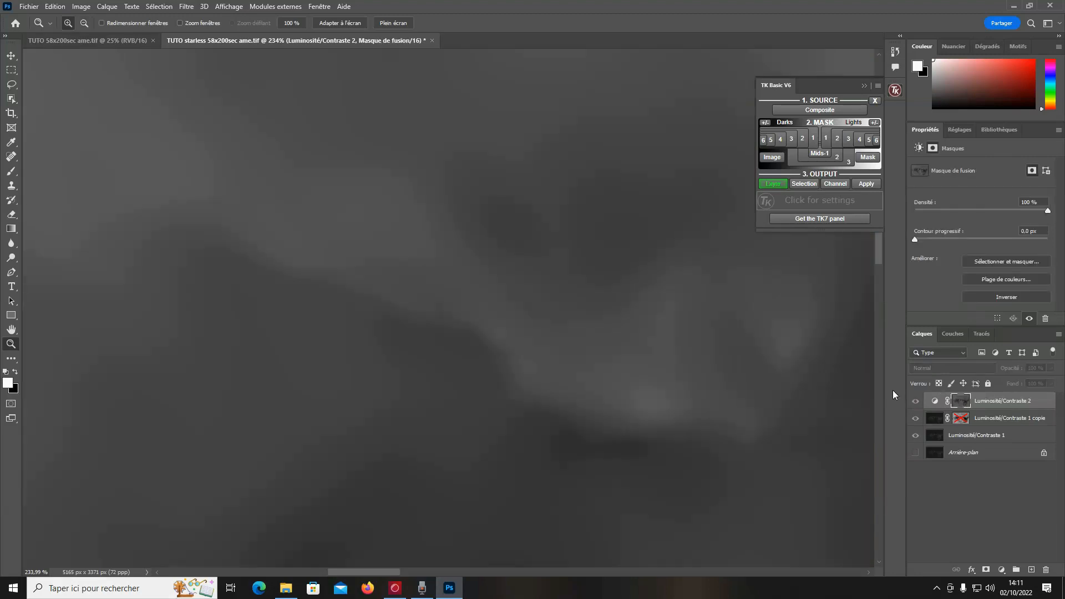
right_click(468, 406)
click(484, 424)
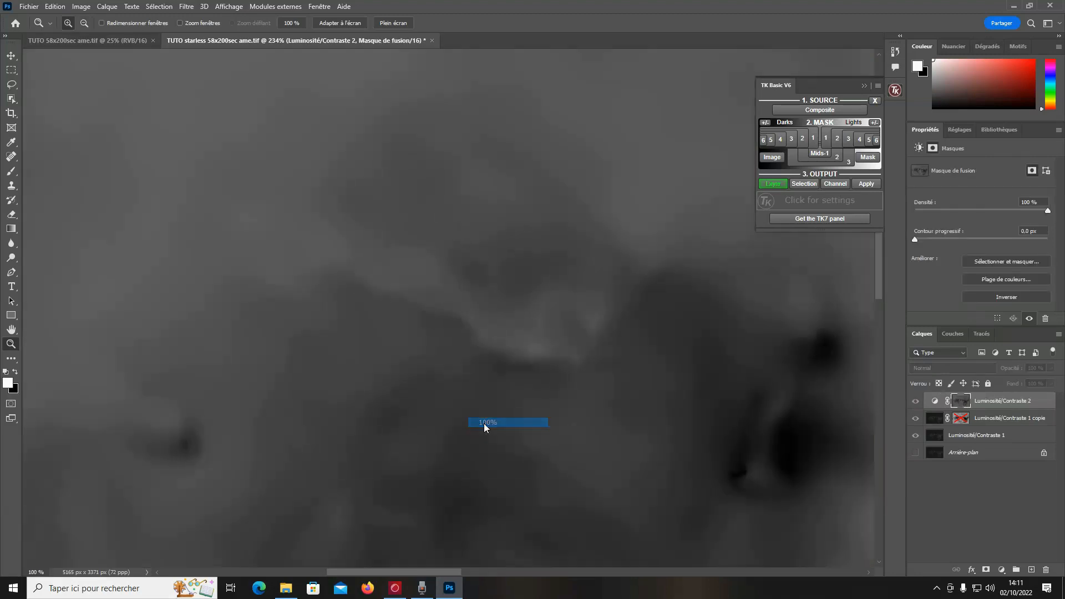
click(81, 7)
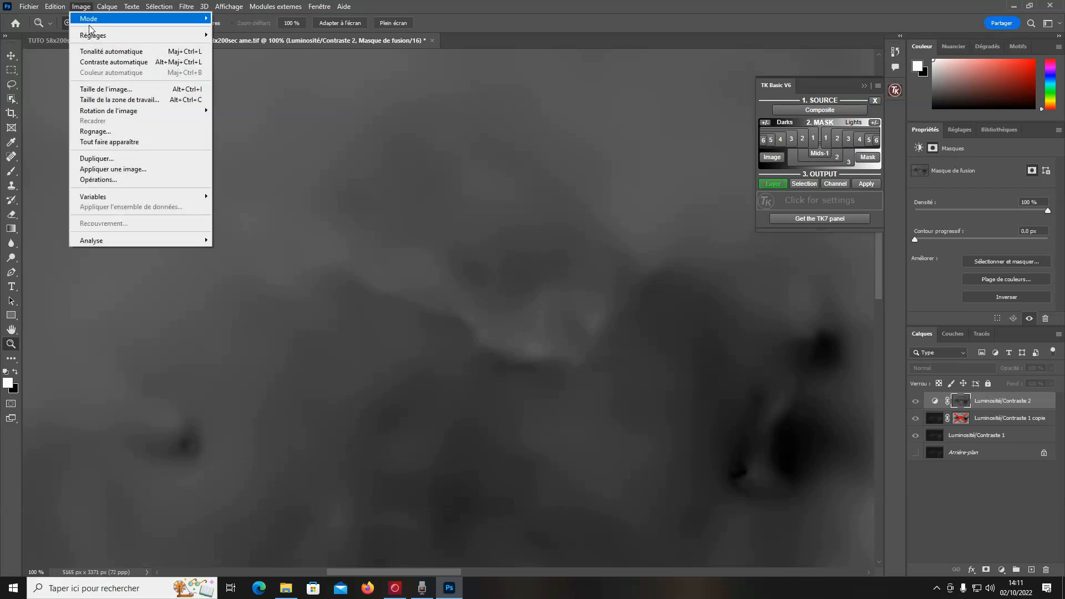
mouse_move(172, 37)
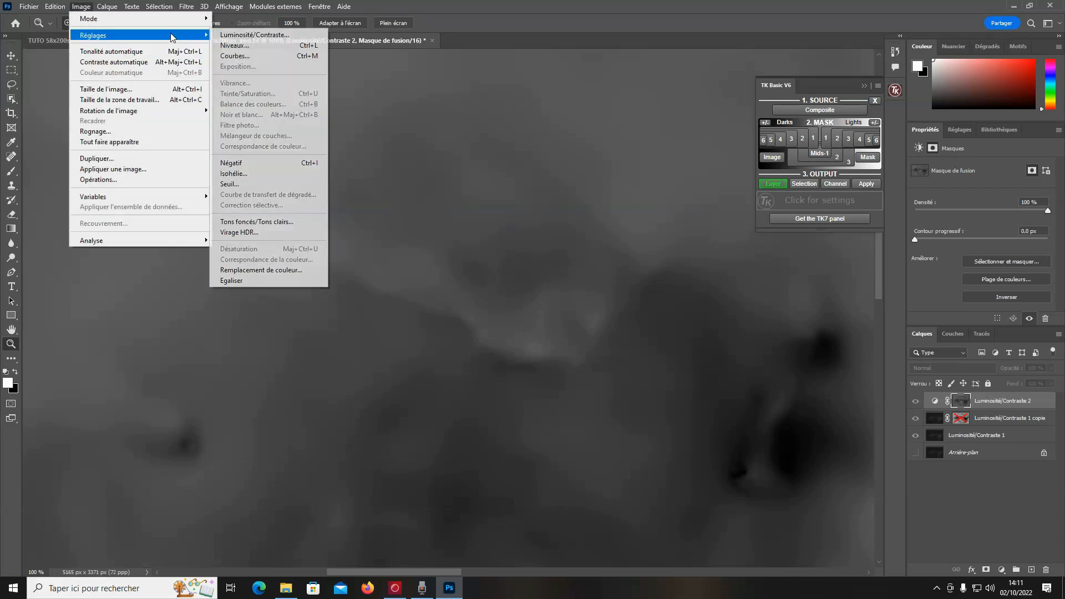
click(234, 45)
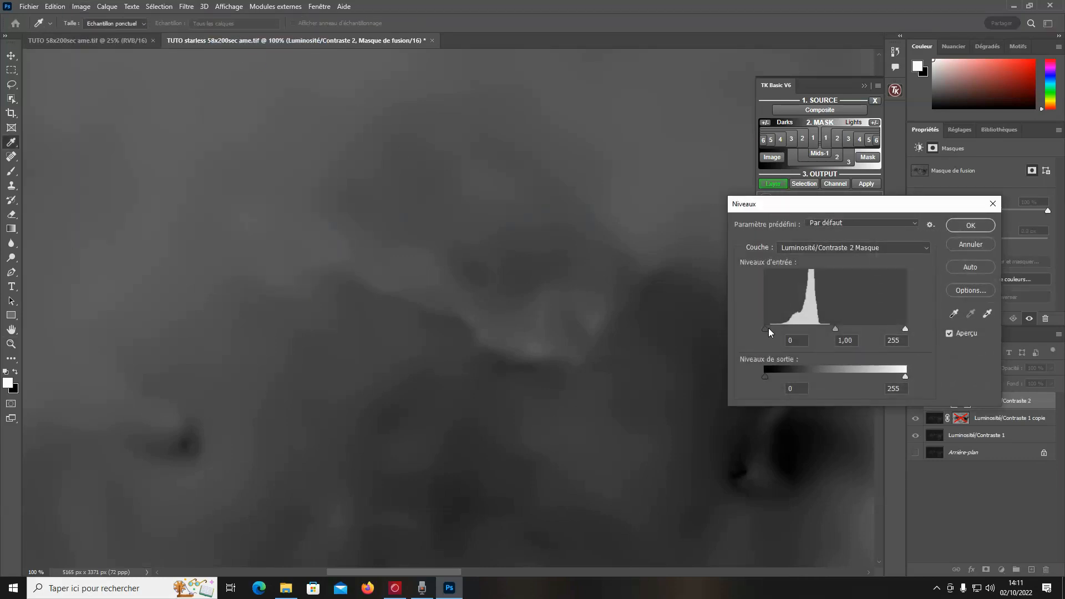
drag(904, 328, 902, 328)
drag(904, 328, 856, 328)
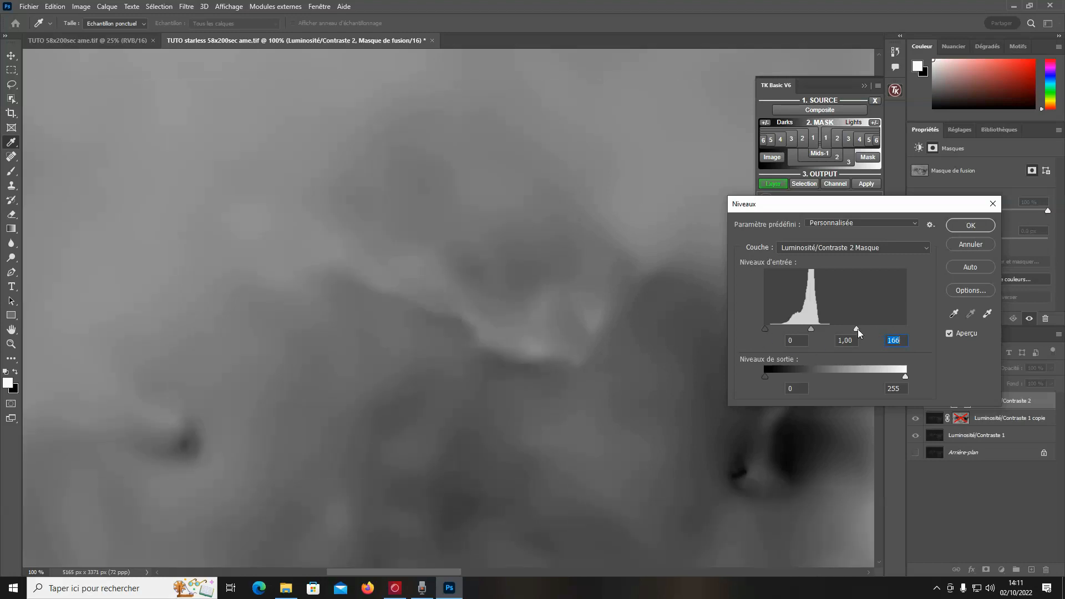
drag(858, 330, 863, 329)
Raise the input black level of the adjustment layer's mask to 30
drag(764, 329, 767, 330)
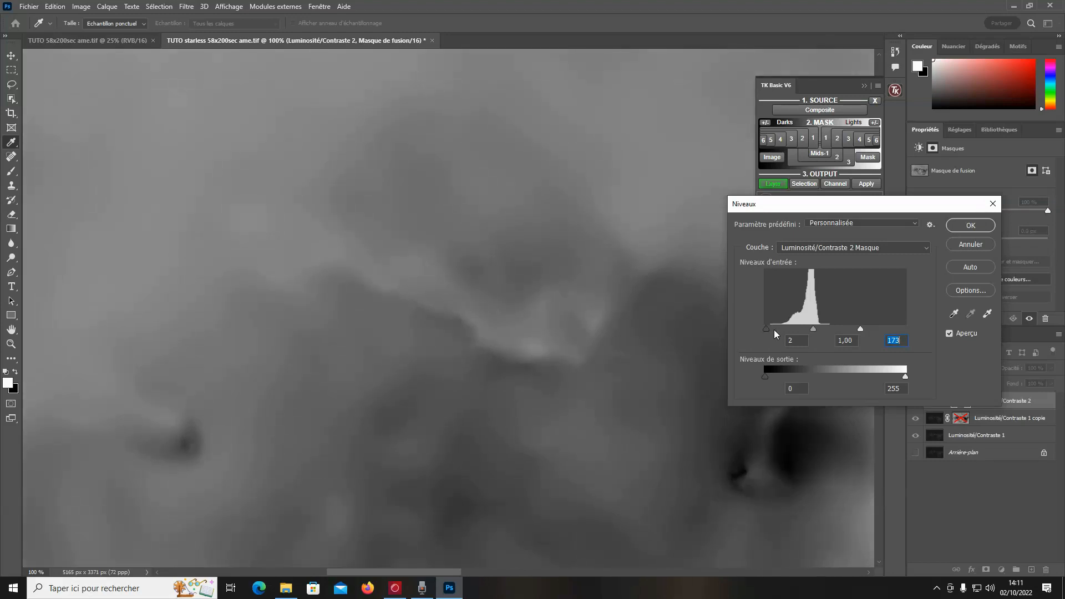
click(773, 330)
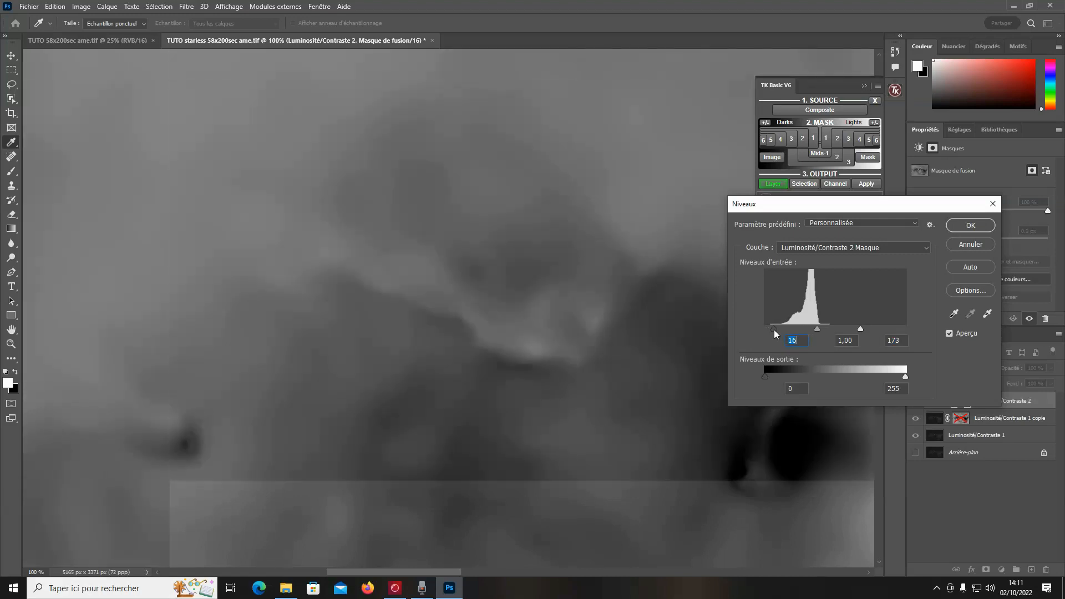
drag(774, 329, 777, 328)
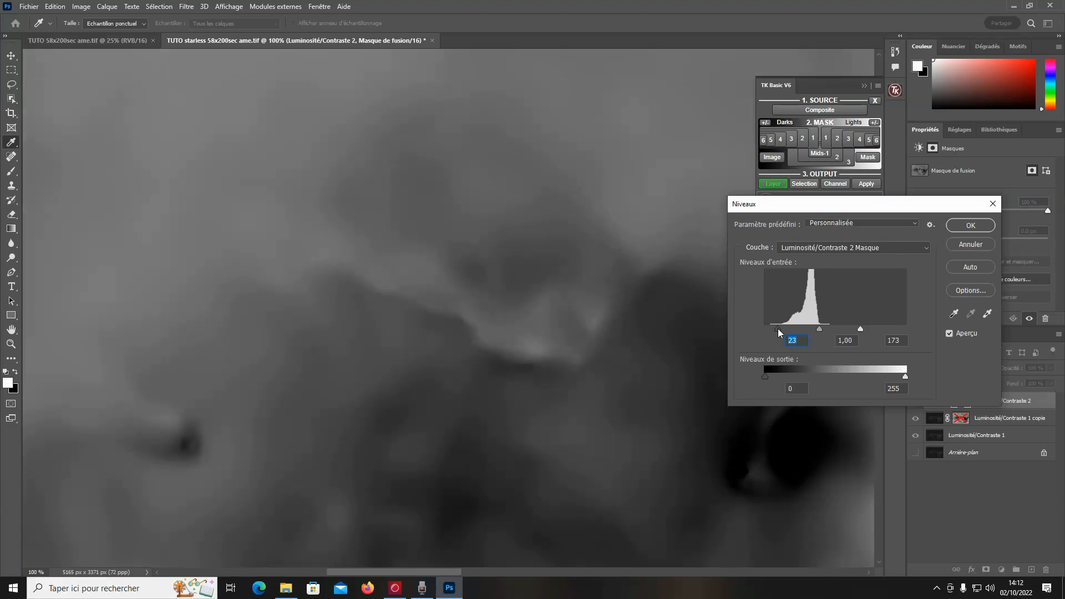
click(777, 329)
key(Up)
key(Up)
key(Up)
key(Up)
key(Up)
key(Up)
key(Up)
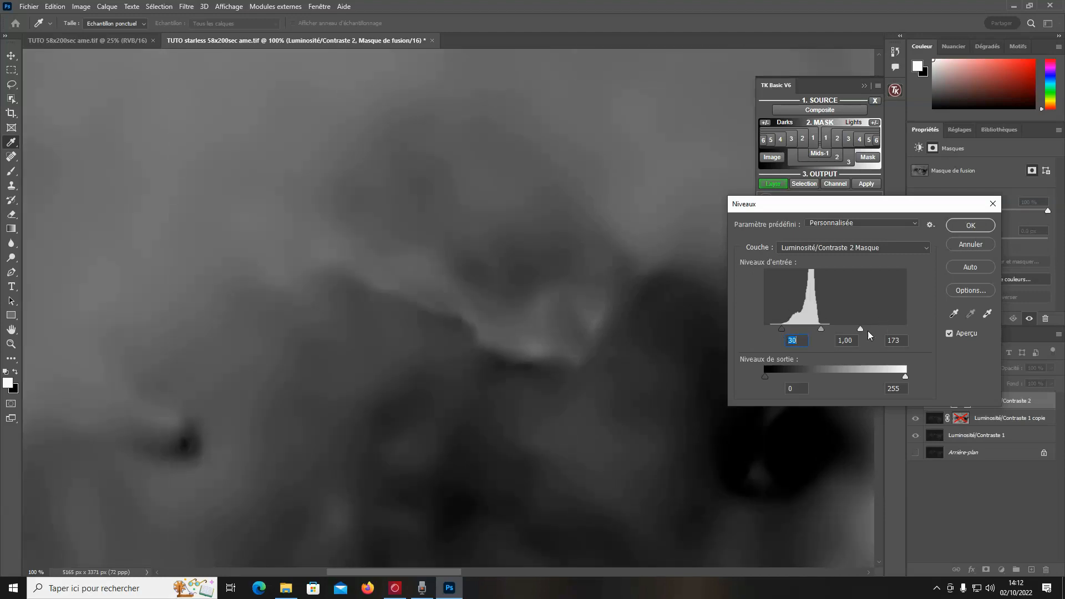
Fine-tune the mask's input white to 172 and apply the Levels adjustment
drag(860, 330, 854, 331)
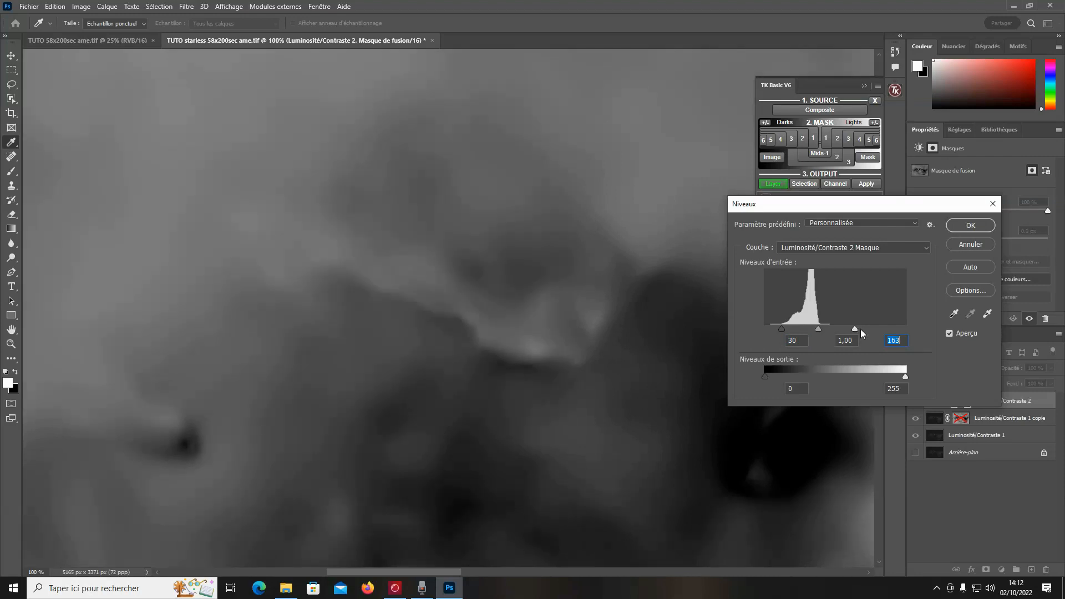
drag(858, 329, 860, 327)
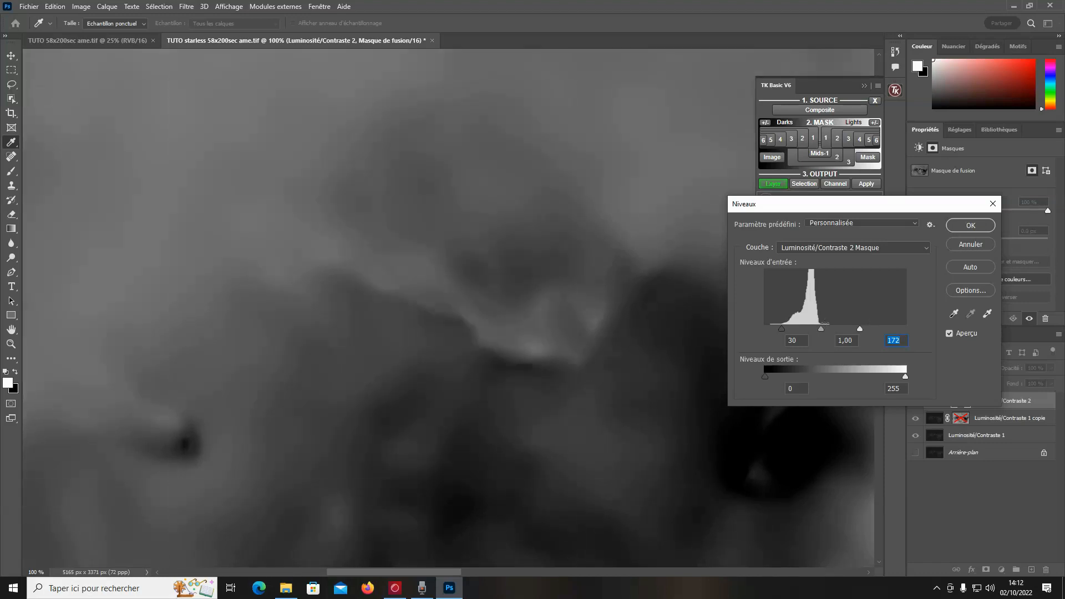
click(964, 227)
Replace the denoised layer's mask with a copy of the adjusted Darks mask, and return to the image view
drag(963, 408, 966, 420)
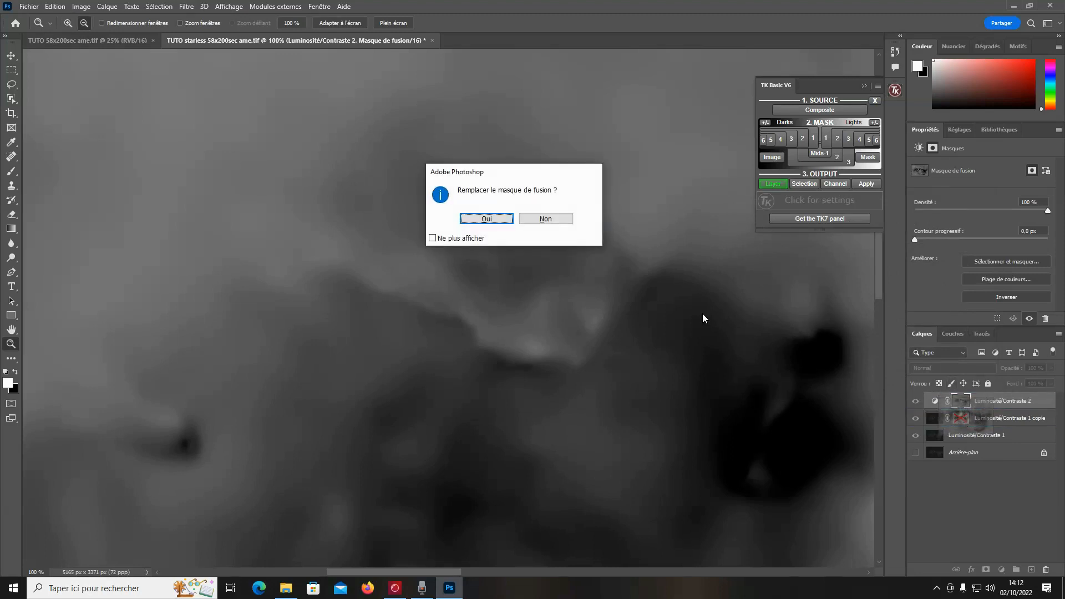
click(490, 218)
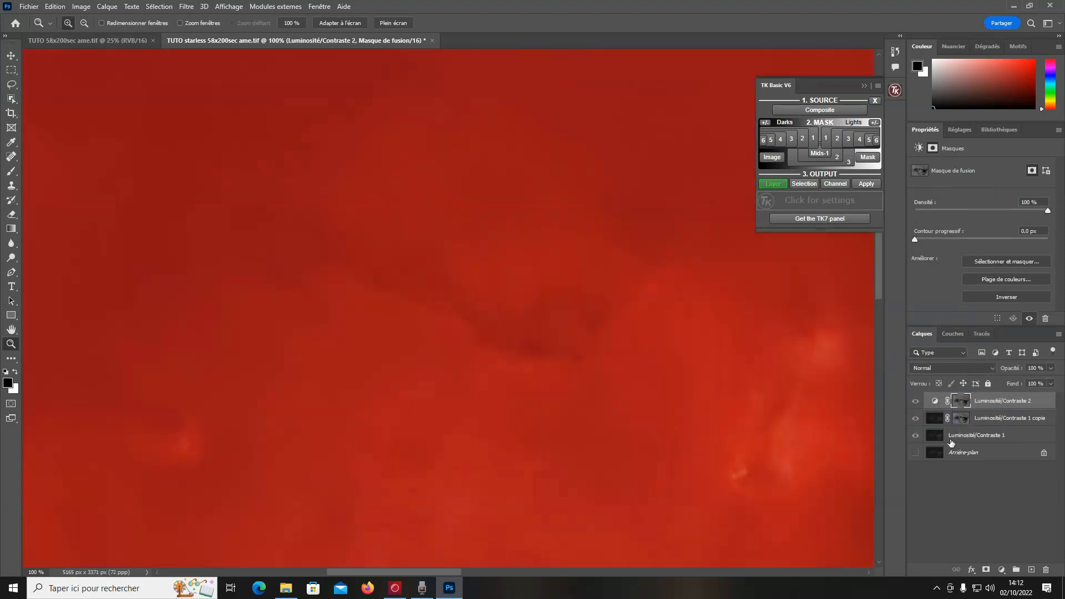
click(936, 420)
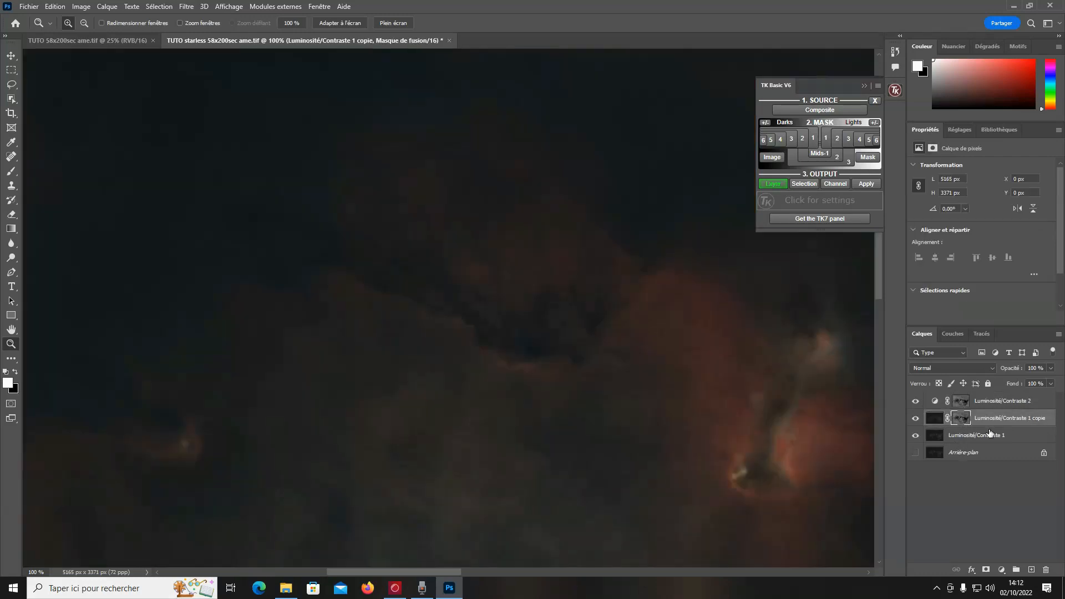
Compare the image with the remasked denoised layer hidden and shown, and examine the dark dust edge up close
click(915, 419)
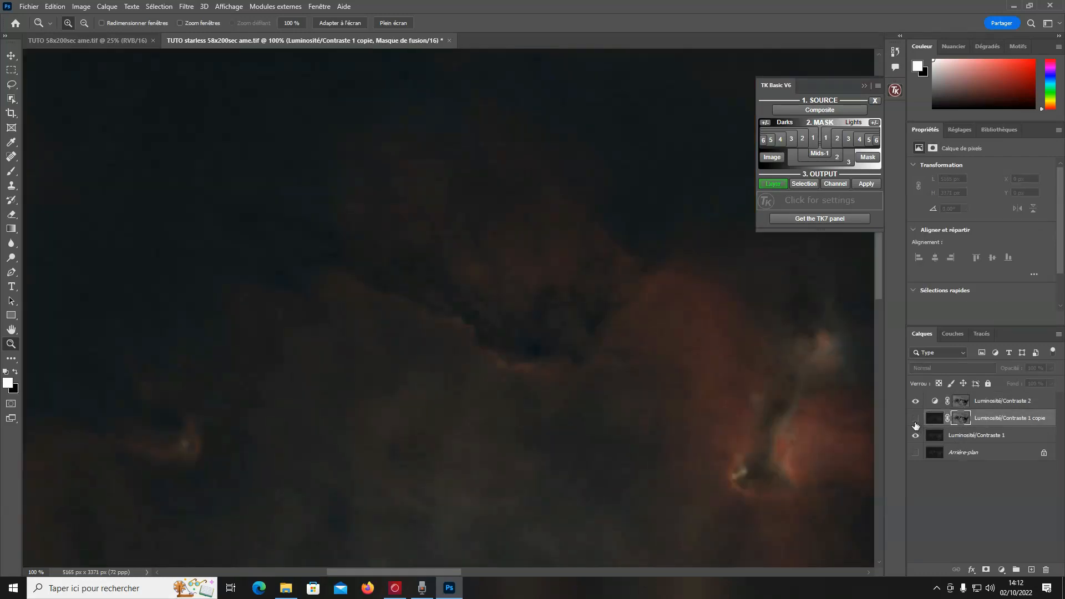
click(915, 422)
click(915, 422)
drag(277, 191, 678, 423)
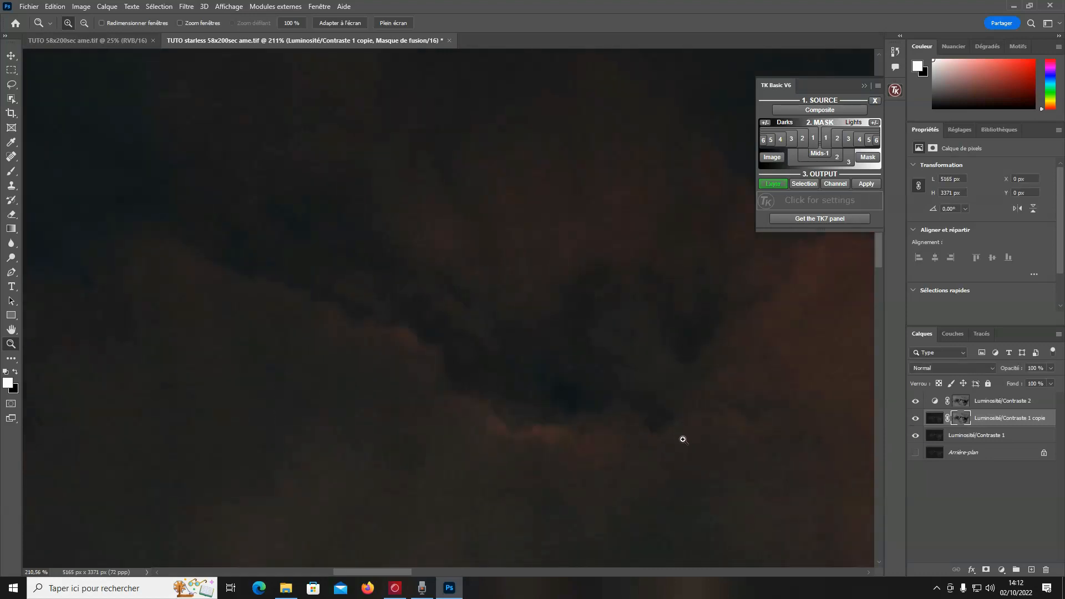
Compare the dark dust edge with the denoised layer hidden and shown, both close up and at 100% zoom
click(915, 419)
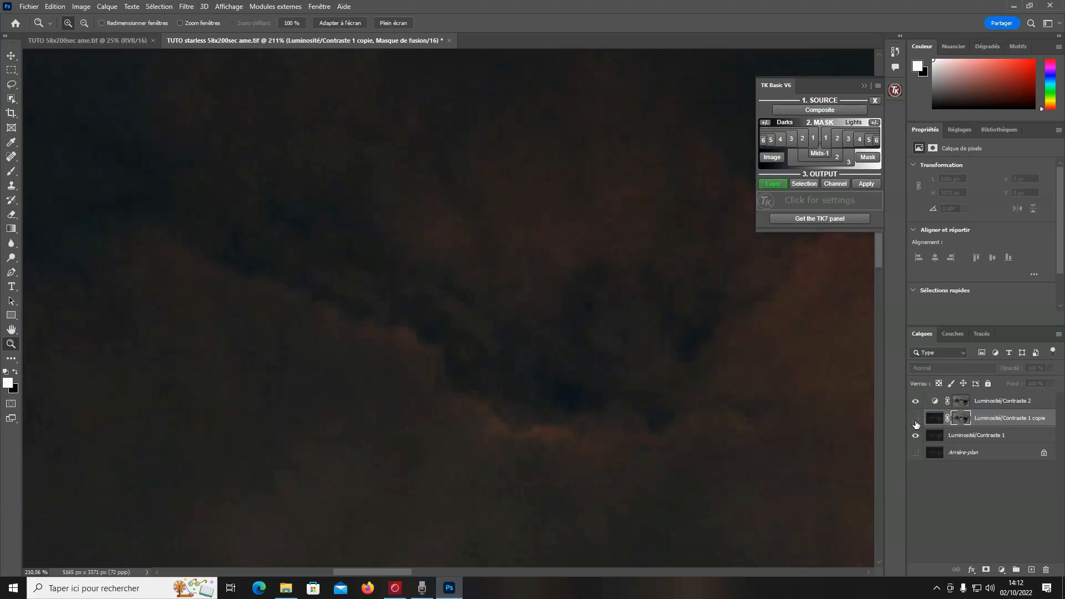
click(915, 419)
click(916, 420)
click(915, 420)
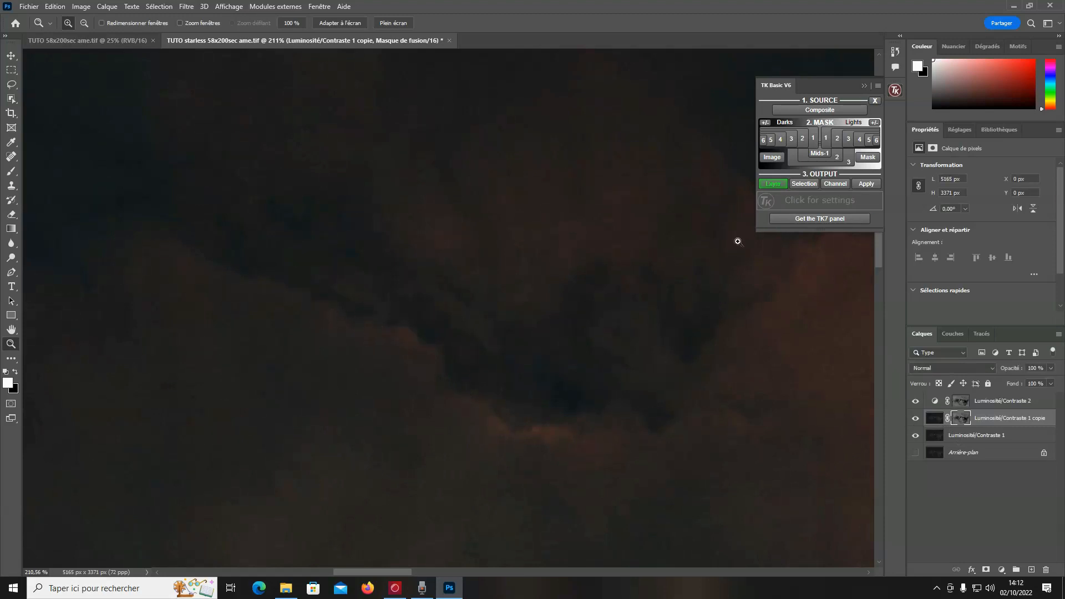
click(916, 419)
click(916, 418)
click(916, 419)
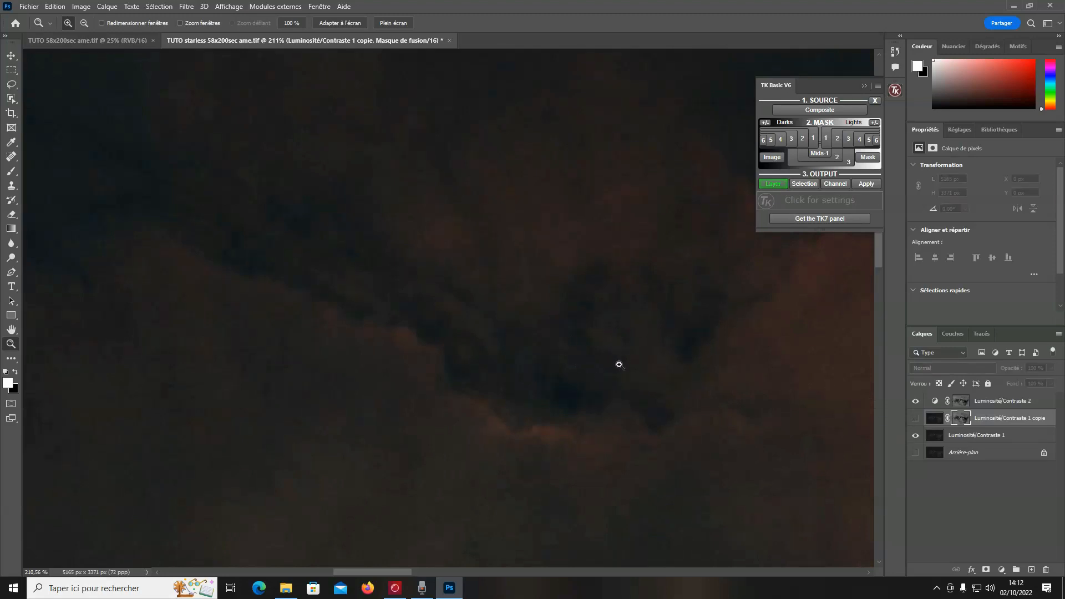
right_click(478, 387)
click(498, 404)
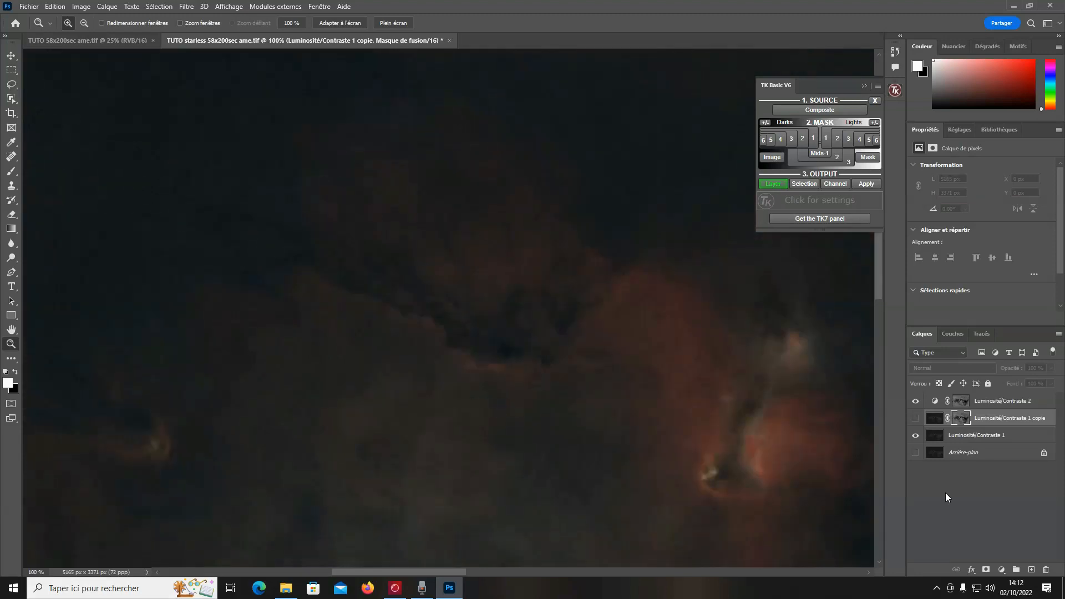
click(915, 419)
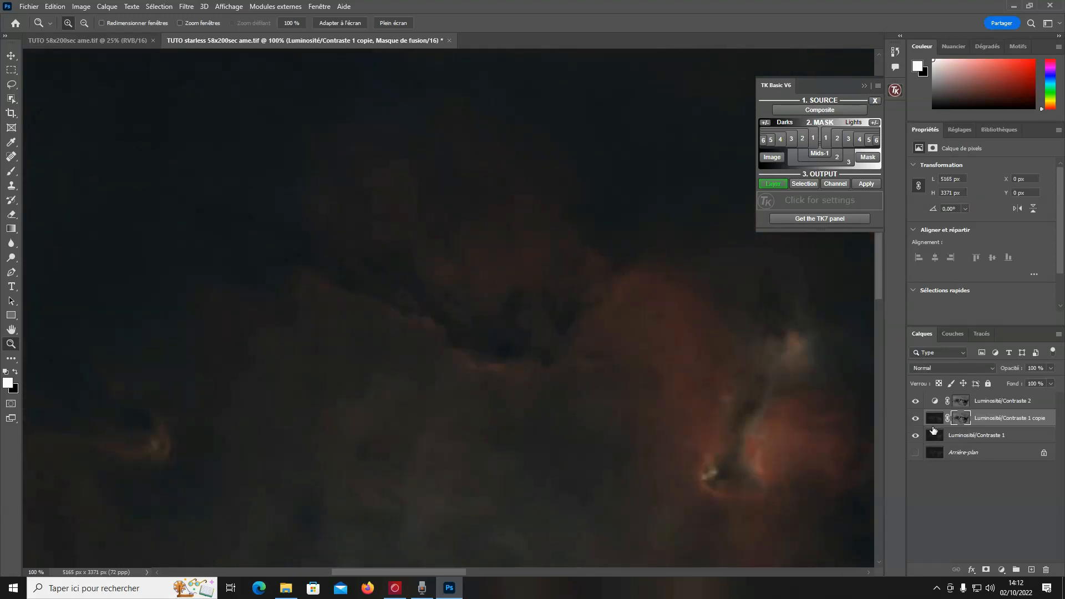
Lower the denoised layer's opacity to 75% and check its effect on the dark dust edge
click(1051, 368)
drag(1052, 381, 1038, 381)
drag(284, 202, 648, 447)
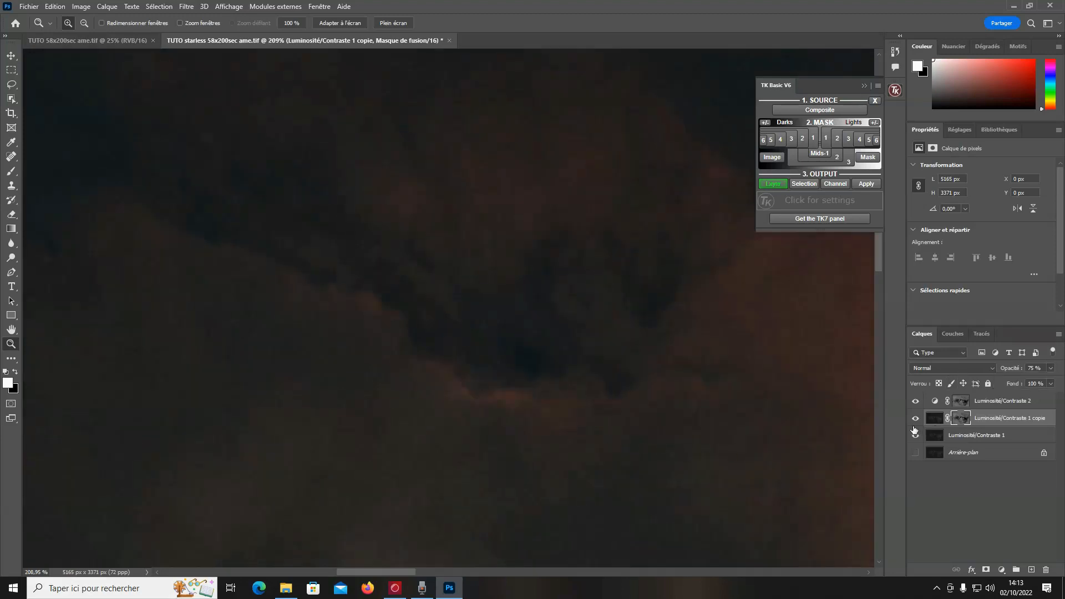
click(915, 419)
click(916, 419)
Compare the blue-and-red nebula area on the right side of the image with the denoised layer hidden and shown
right_click(534, 384)
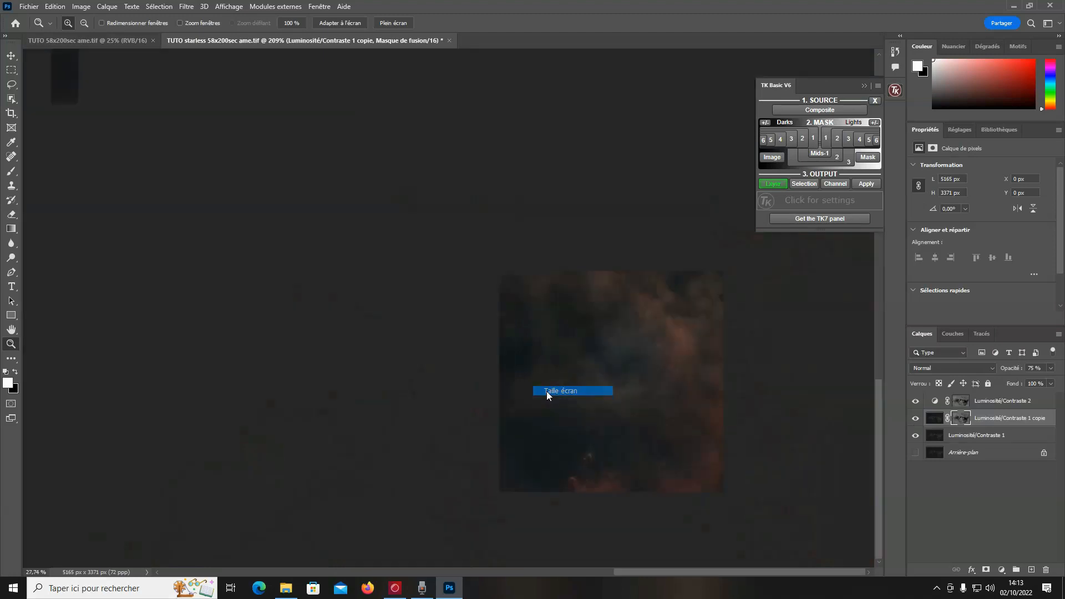
click(546, 391)
drag(538, 259, 756, 495)
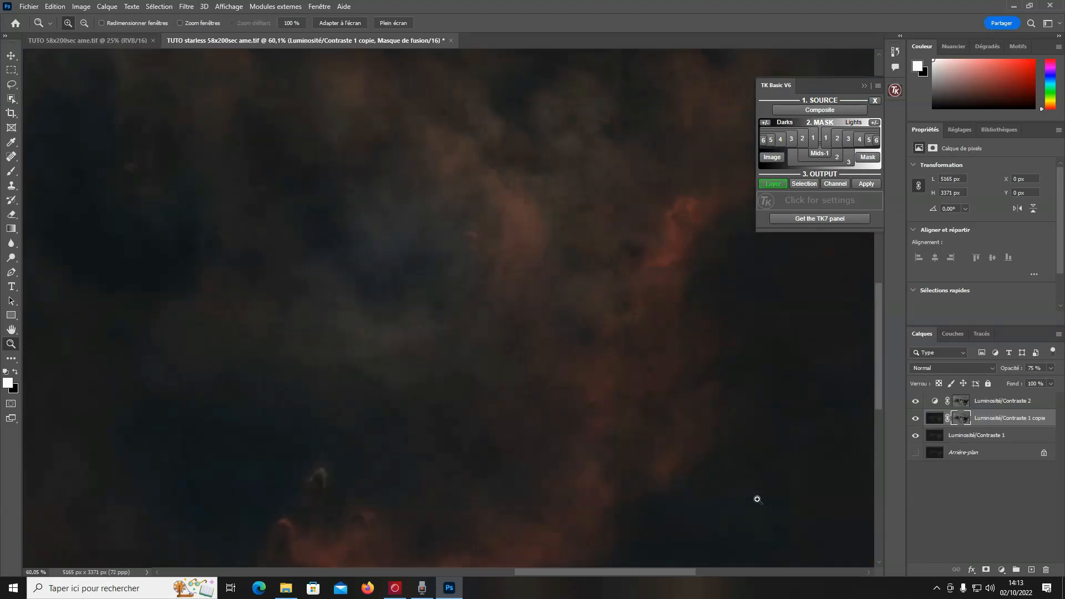
drag(292, 168, 550, 365)
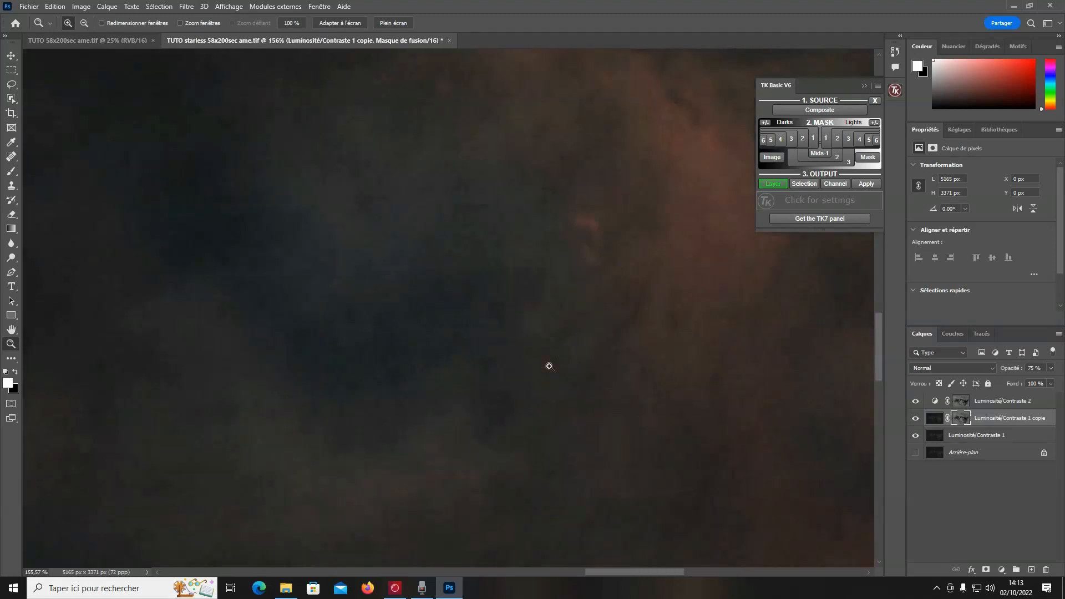
click(915, 419)
click(916, 419)
click(916, 419)
click(915, 419)
Hide the Luminosité/Contraste 2 adjustment layer and merge the denoised layer with the Luminosité/Contraste 1 layer
click(916, 402)
shift+click(997, 436)
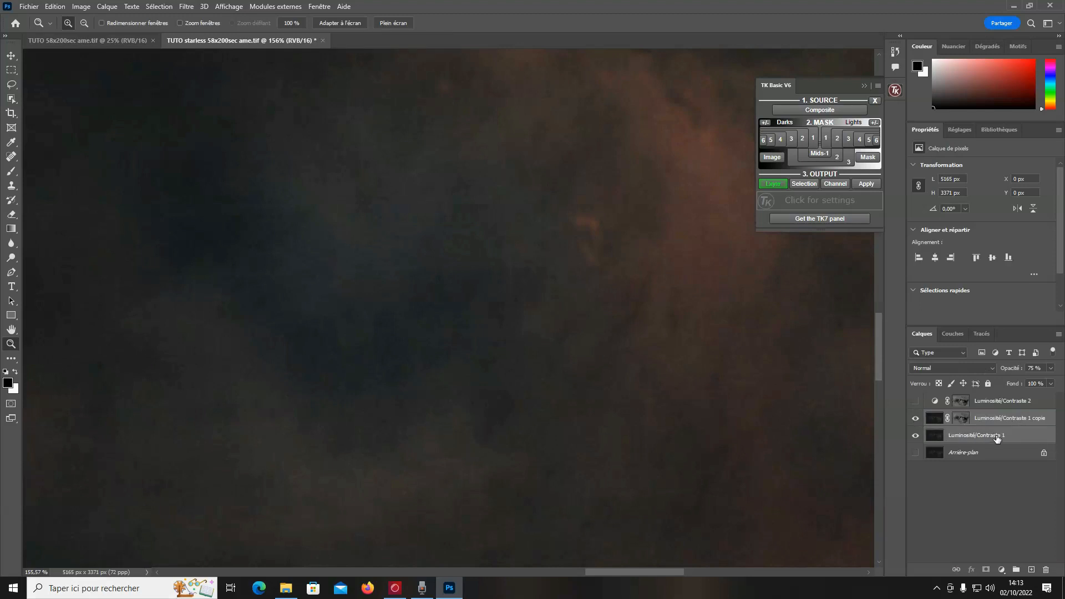
right_click(996, 439)
click(896, 433)
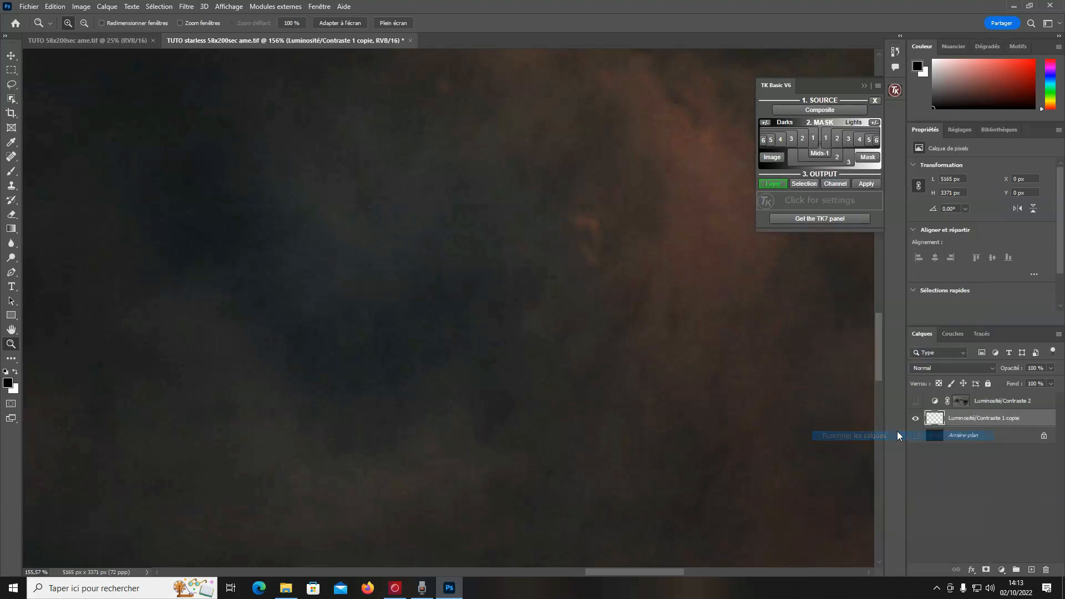
Rename the merged layer starless and copy it into the TUTO 58x200sec ame.tif document
double_click(981, 419)
text(st)
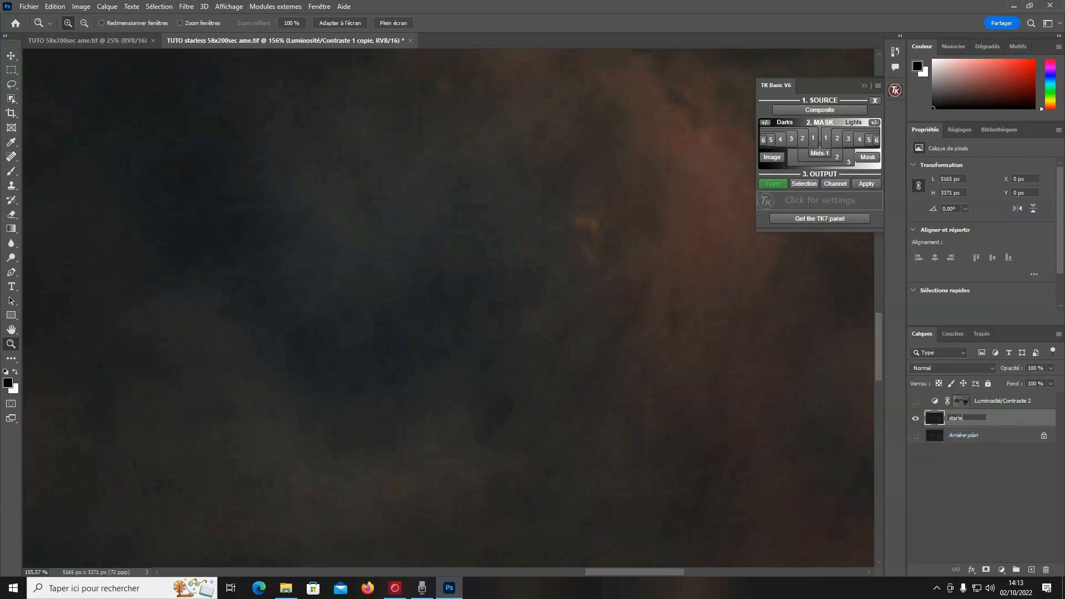
text(arless)
key(Return)
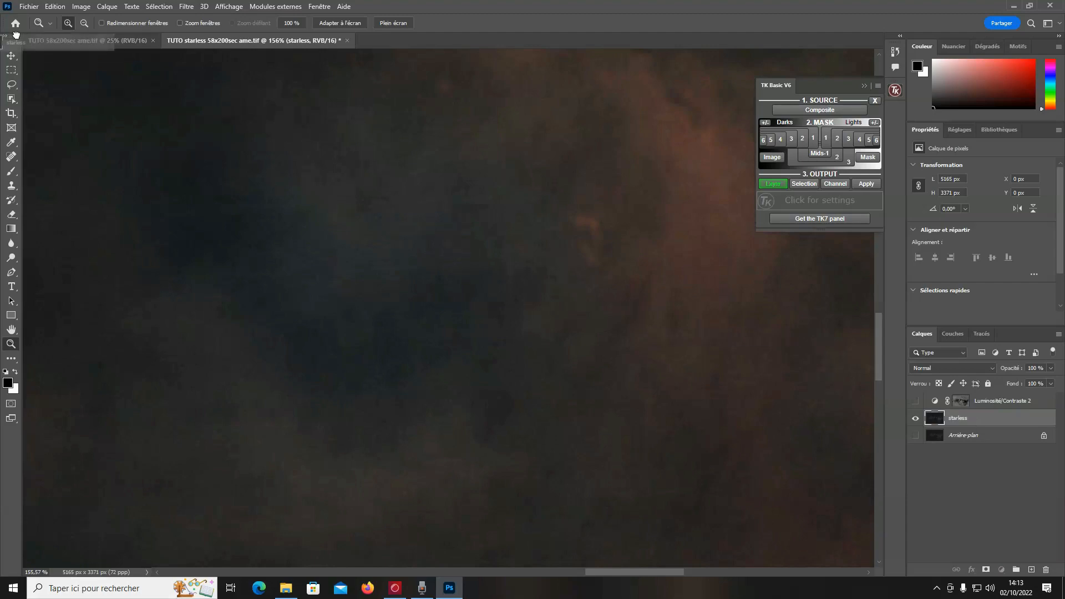
click(69, 42)
drag(69, 42, 689, 500)
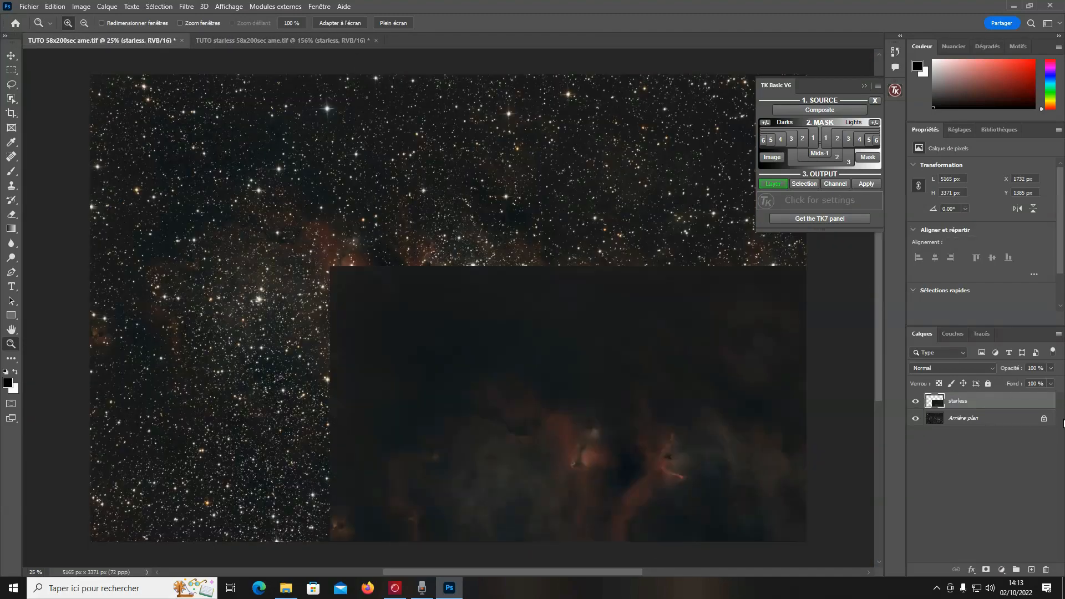
Duplicate the Arrière-plan layer of the star image and hide the original
click(1010, 419)
key(ctrl+j)
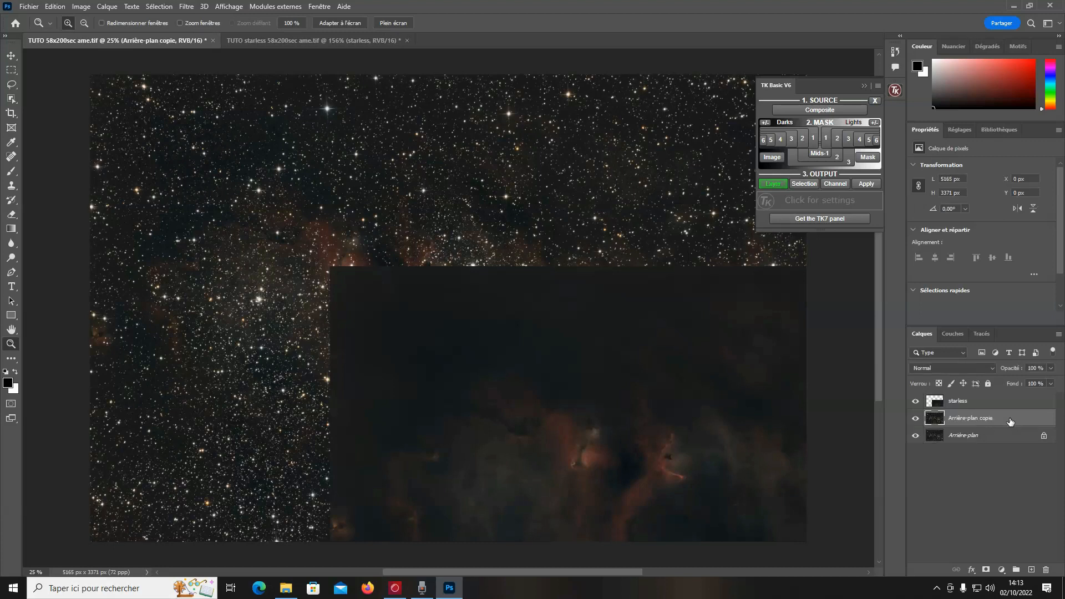
click(915, 436)
Align the starless layer with the background copy along their top and left edges, and check the left border close up
ctrl+click(978, 406)
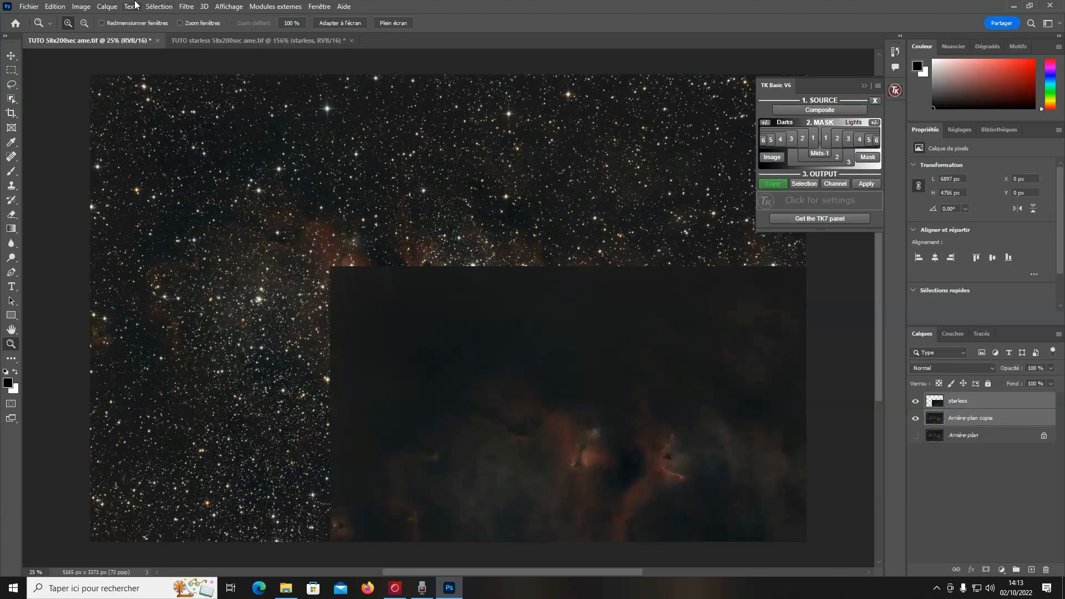
click(105, 8)
mouse_move(146, 349)
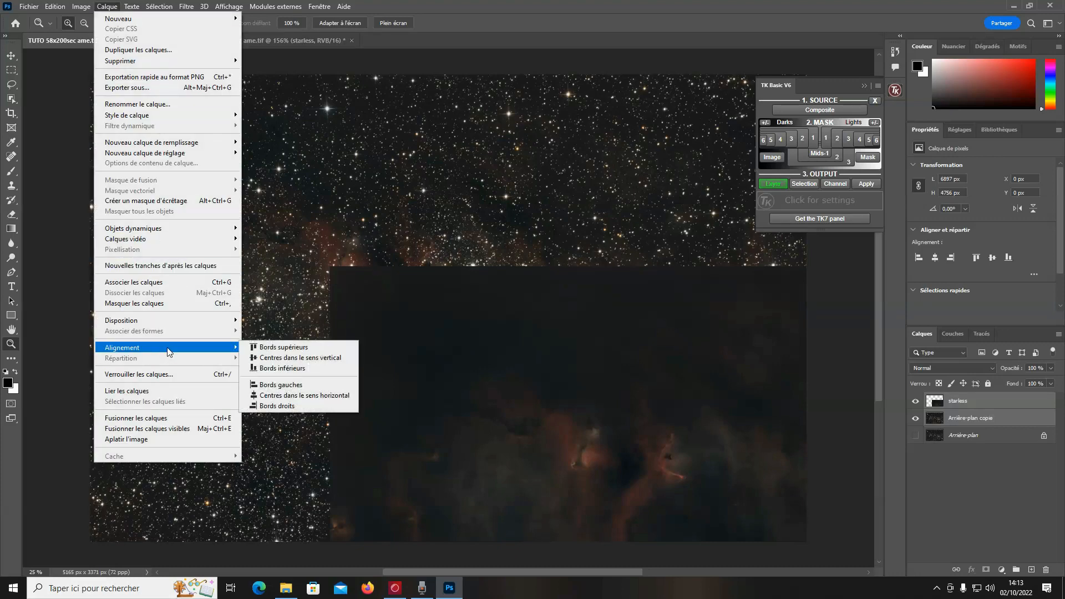
click(274, 348)
click(106, 6)
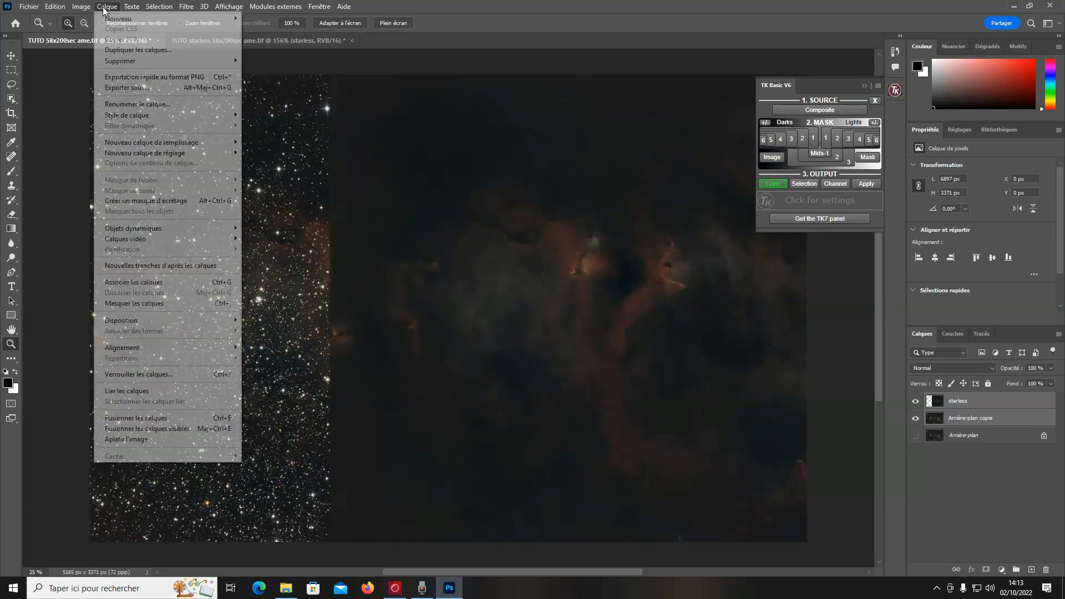
mouse_move(157, 349)
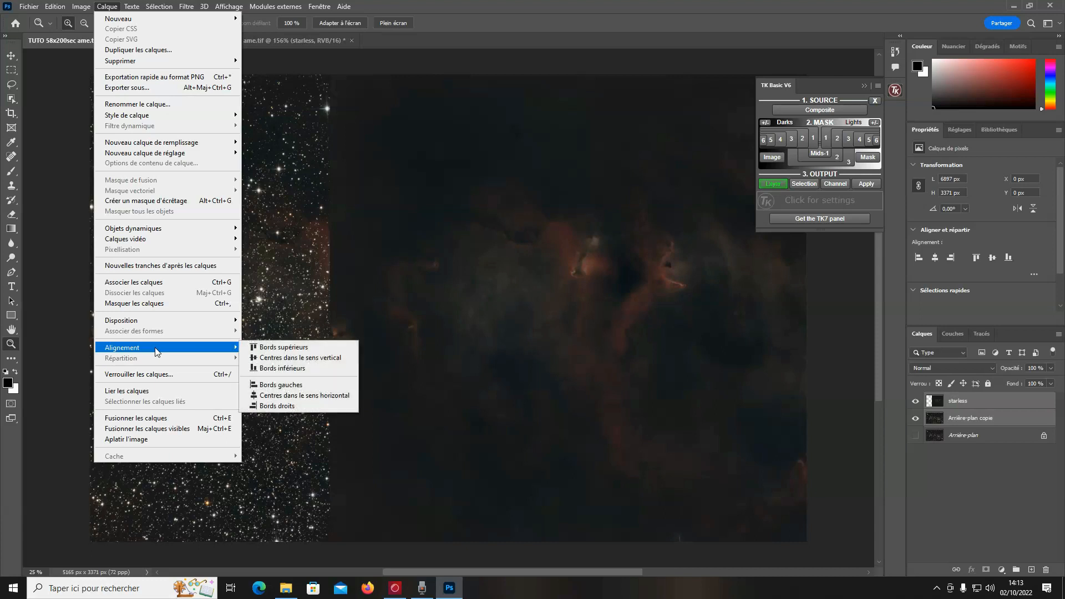
click(262, 384)
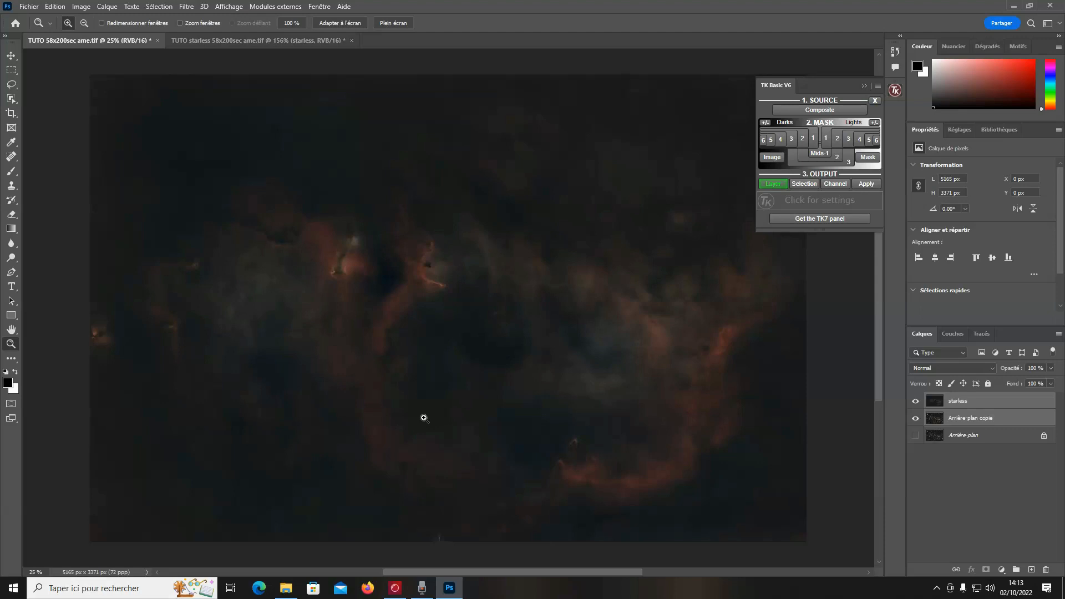
drag(161, 283, 64, 393)
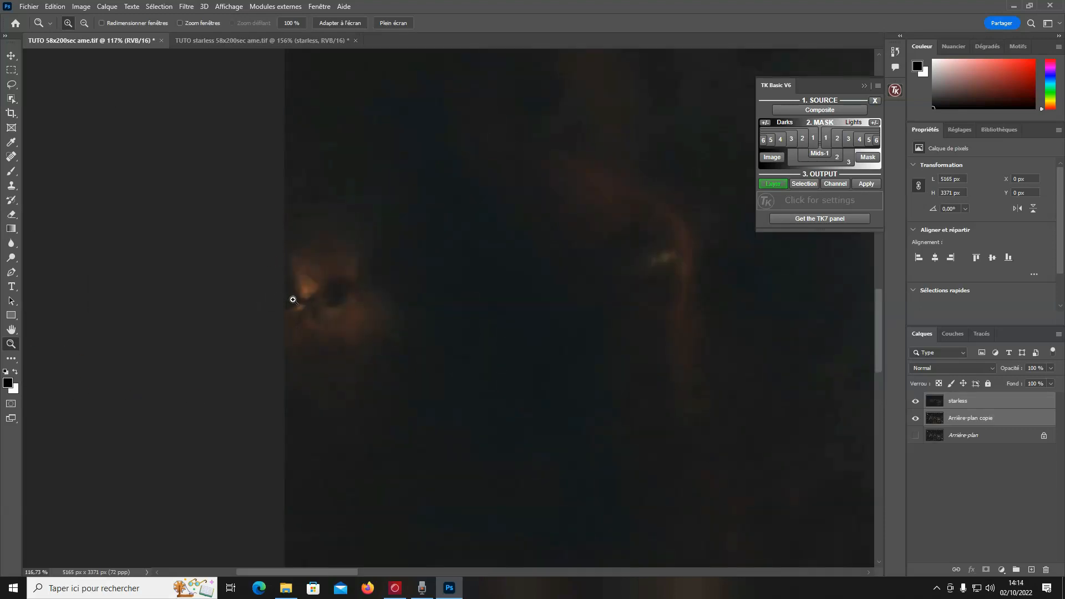
right_click(493, 289)
click(513, 294)
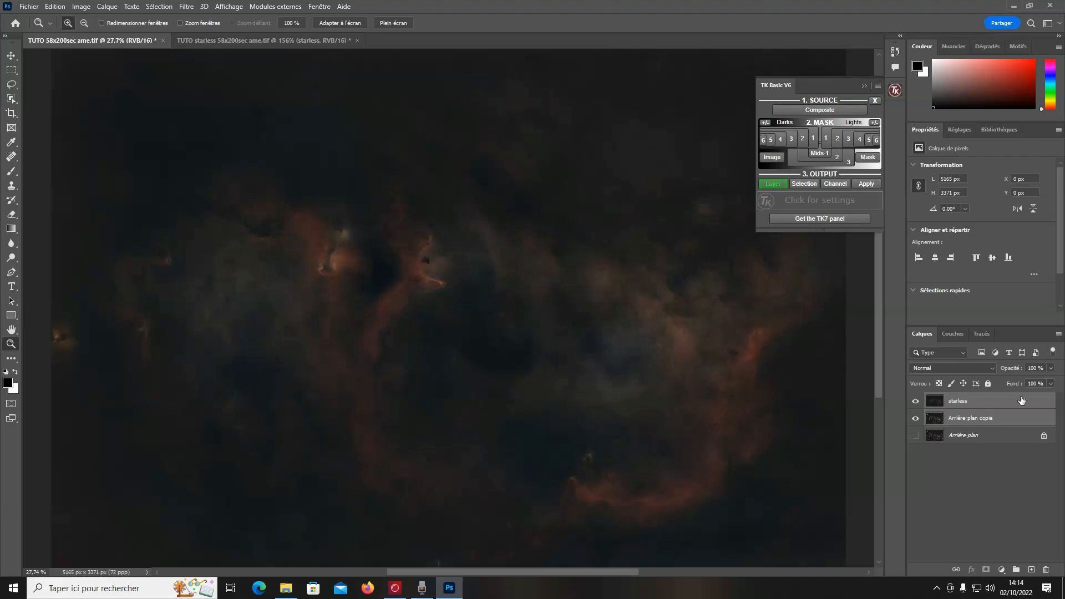
Set the starless layer's blend mode to Superposition and compare the image with the layer hidden and shown
click(998, 402)
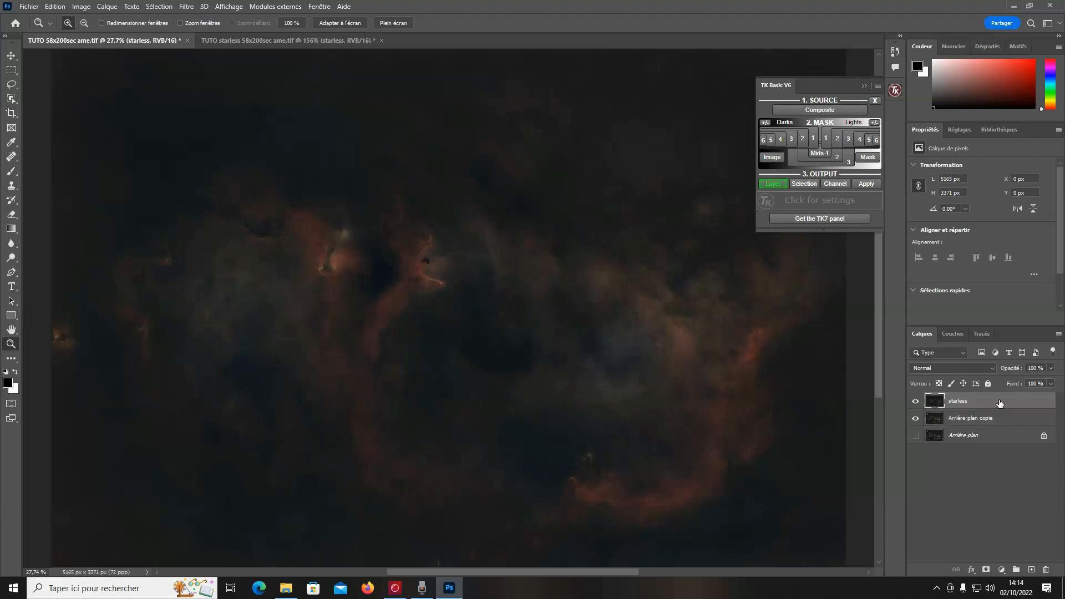
click(915, 401)
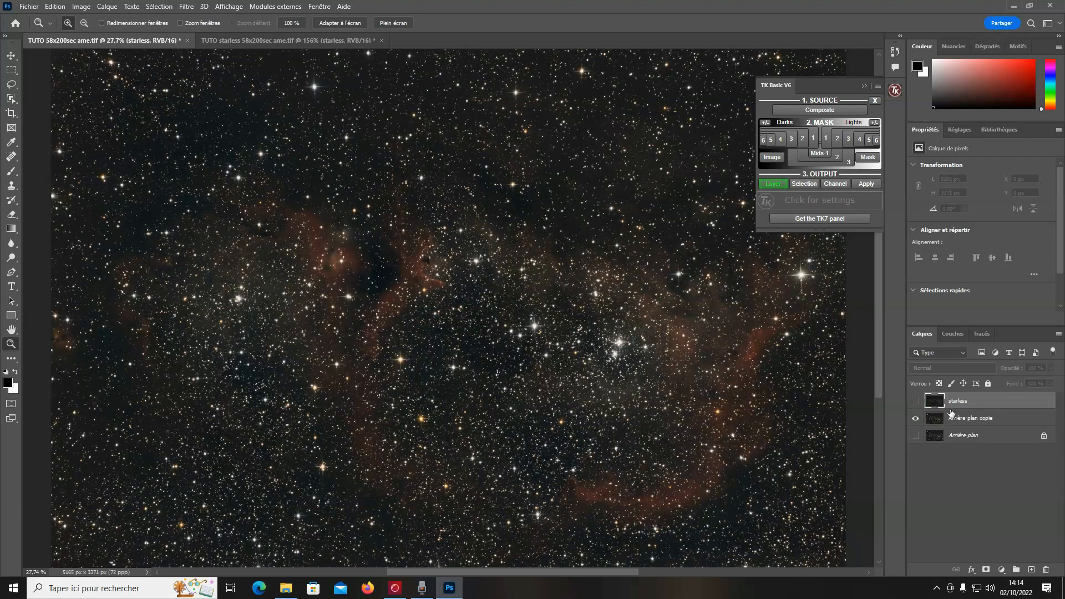
click(915, 400)
click(952, 369)
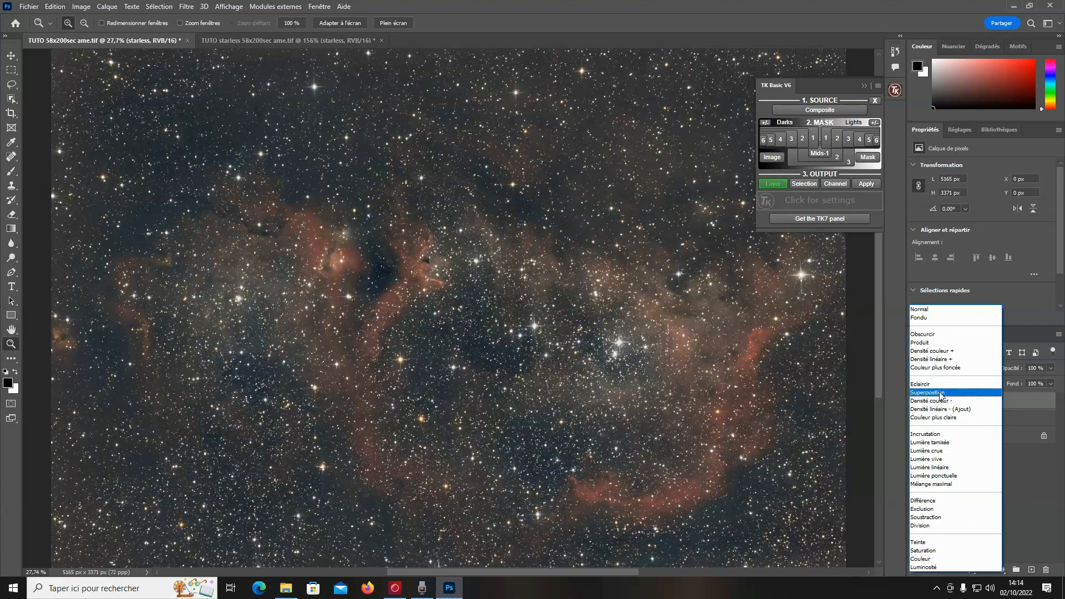
click(941, 393)
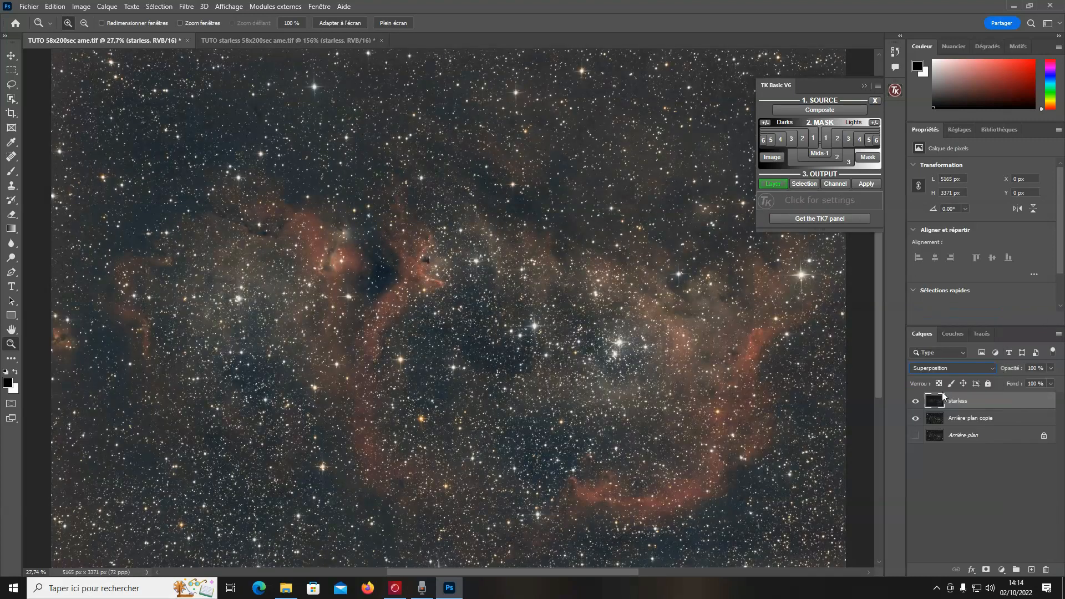
click(915, 401)
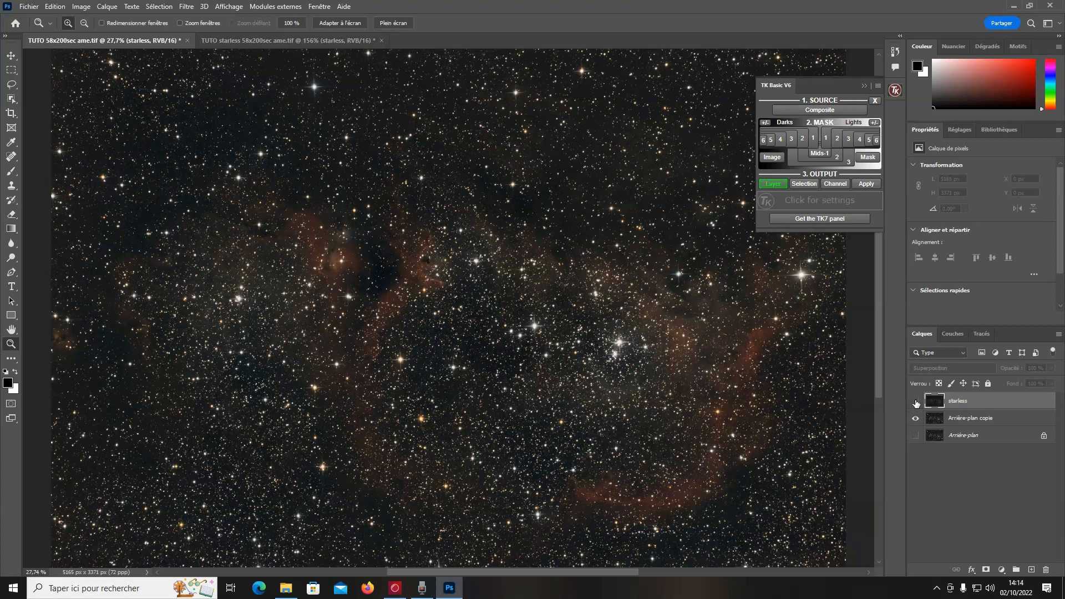
click(916, 401)
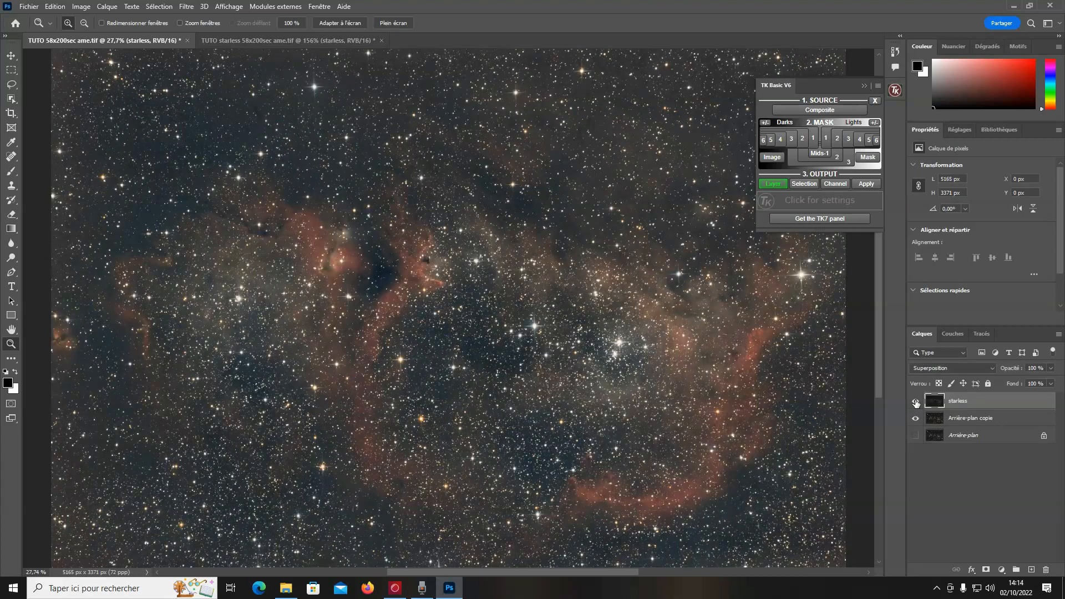
Compare the image with and without the starless layer by toggling its visibility, leaving it visible
click(916, 401)
click(915, 400)
click(915, 401)
click(915, 401)
click(915, 401)
click(915, 401)
click(915, 401)
click(915, 401)
click(916, 402)
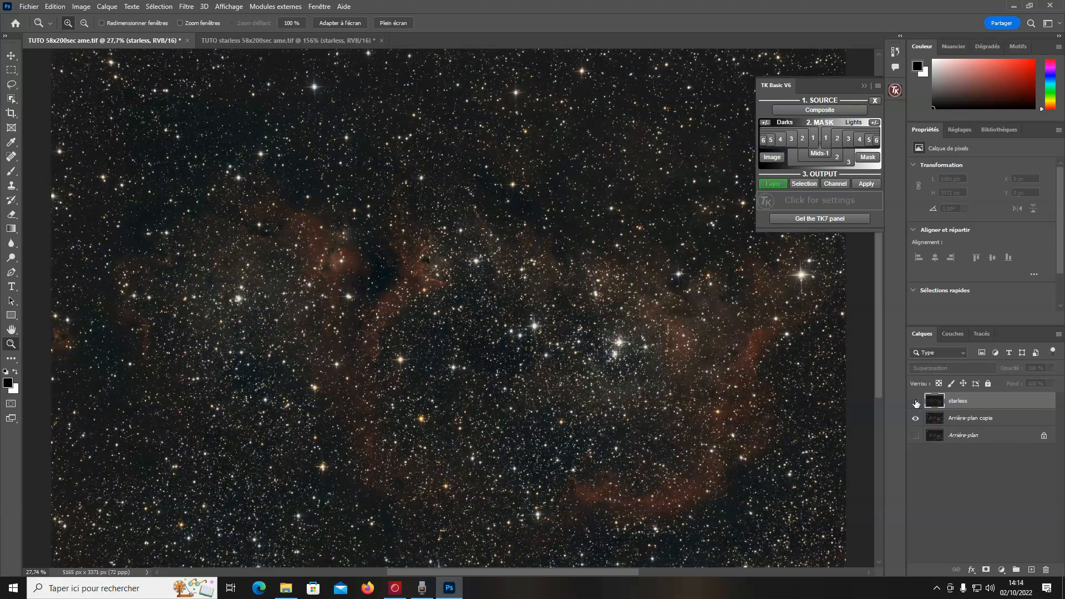
click(916, 403)
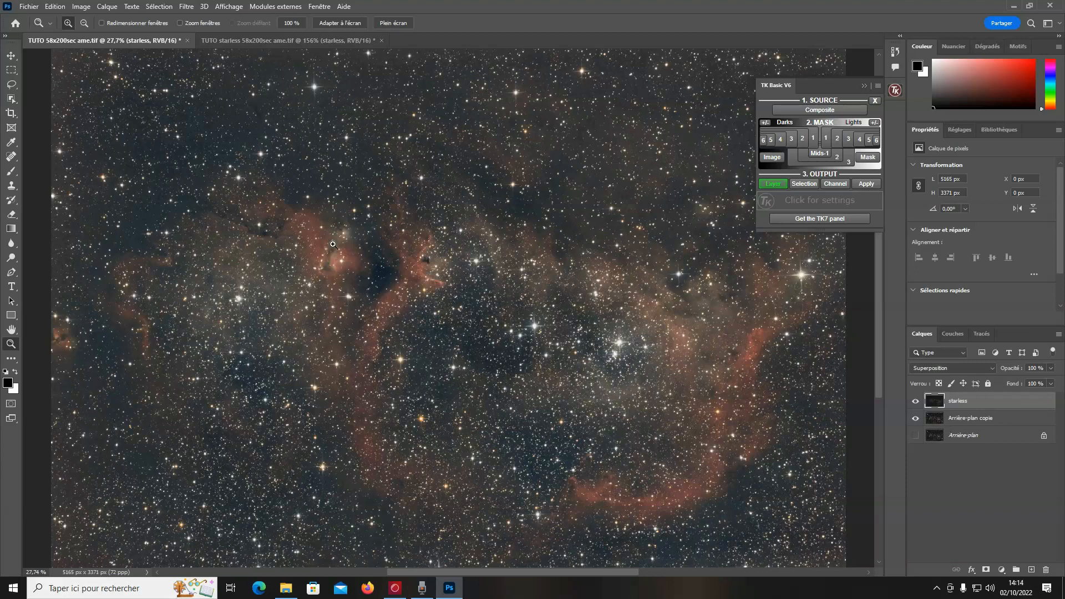
click(916, 402)
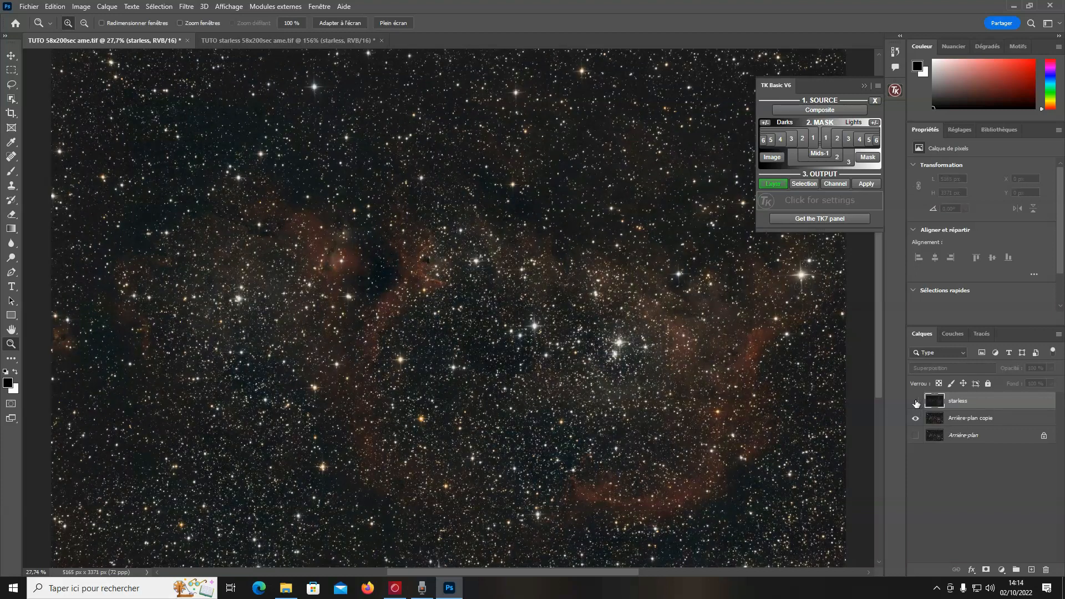
click(916, 401)
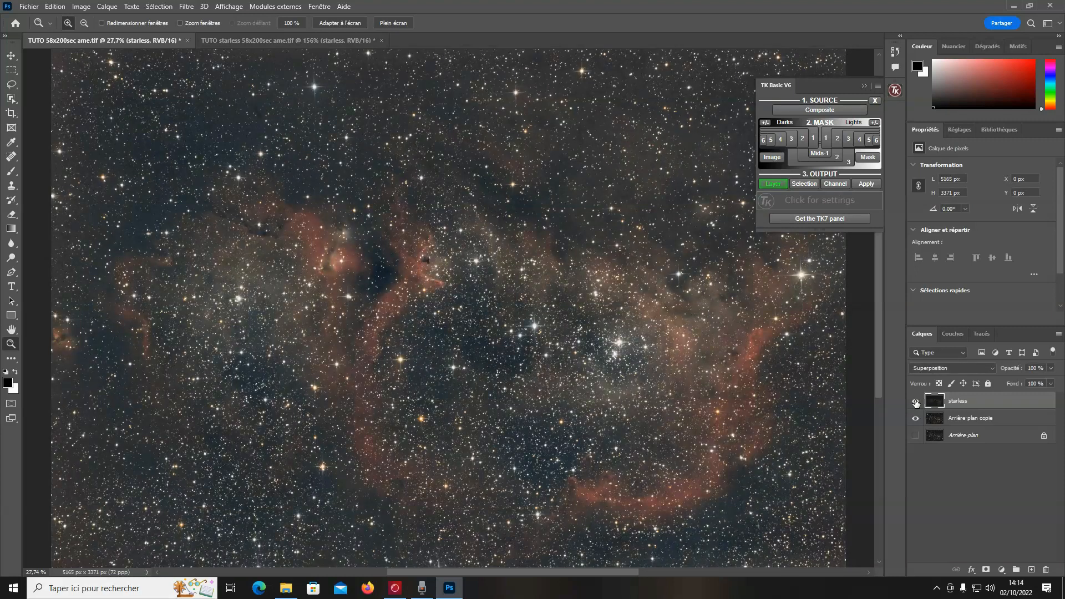
Create a Levels adjustment layer masked with the Darks 2 luminosity mask from the Composite source
click(820, 110)
click(809, 138)
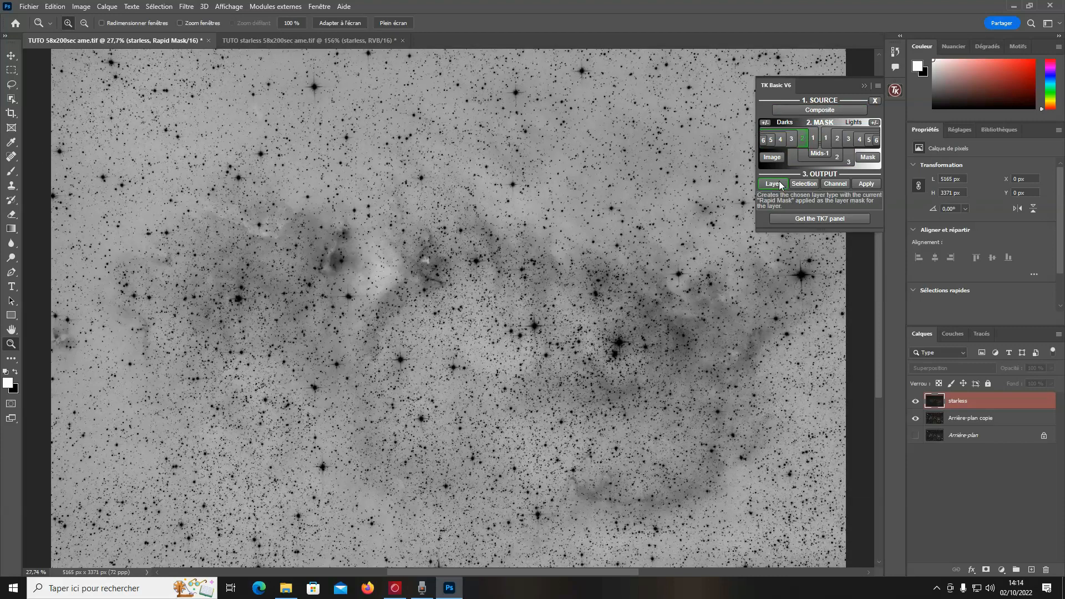
click(779, 182)
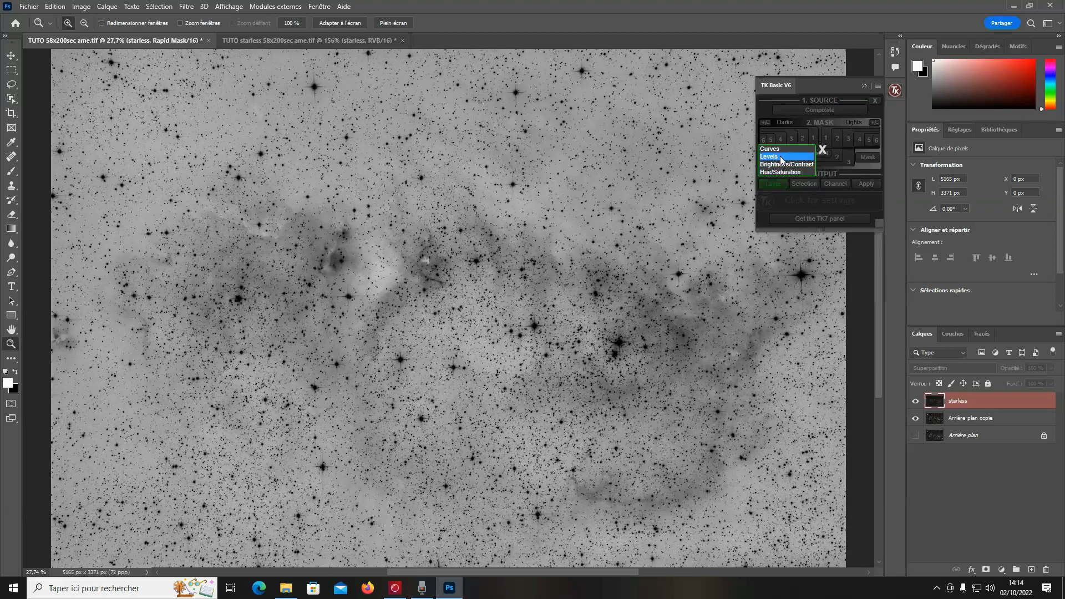
click(782, 155)
Feather the Levels layer's mask by 1.5 px and raise the layer's black input level to 21
click(915, 260)
click(962, 402)
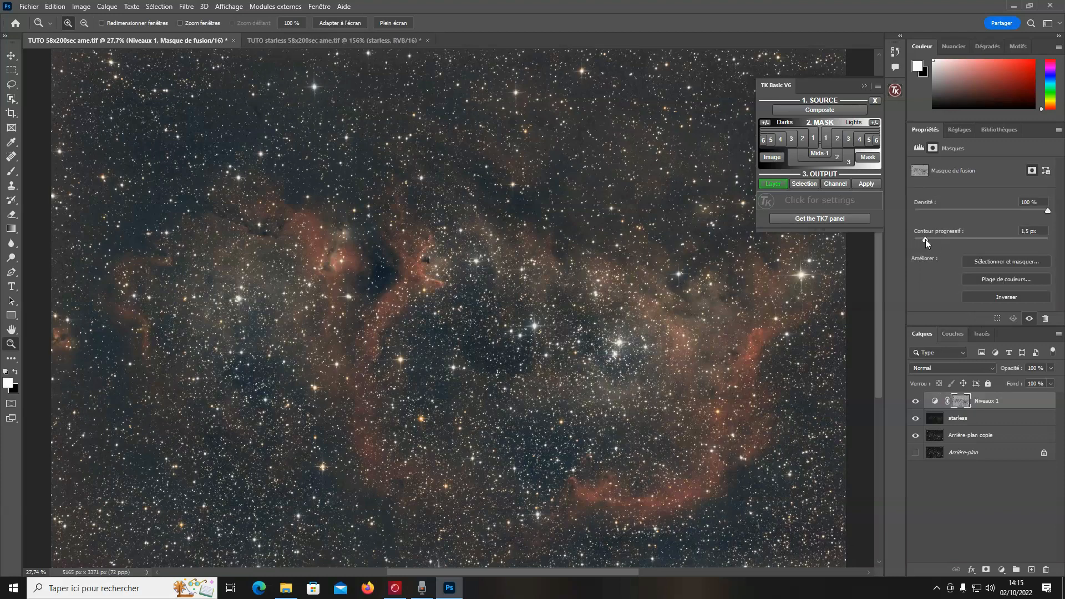
click(935, 400)
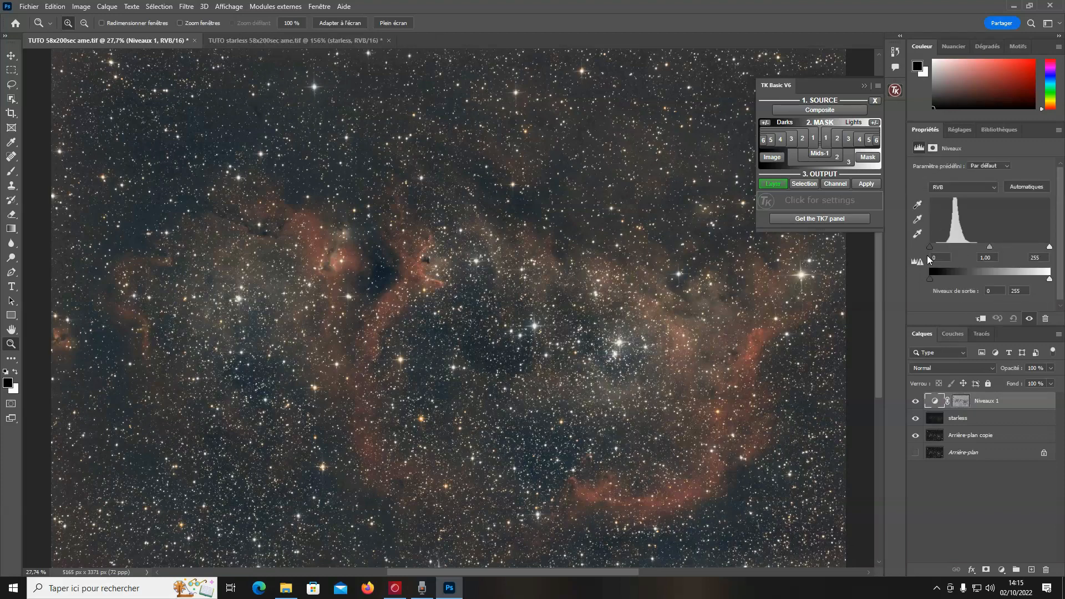
drag(930, 247, 938, 248)
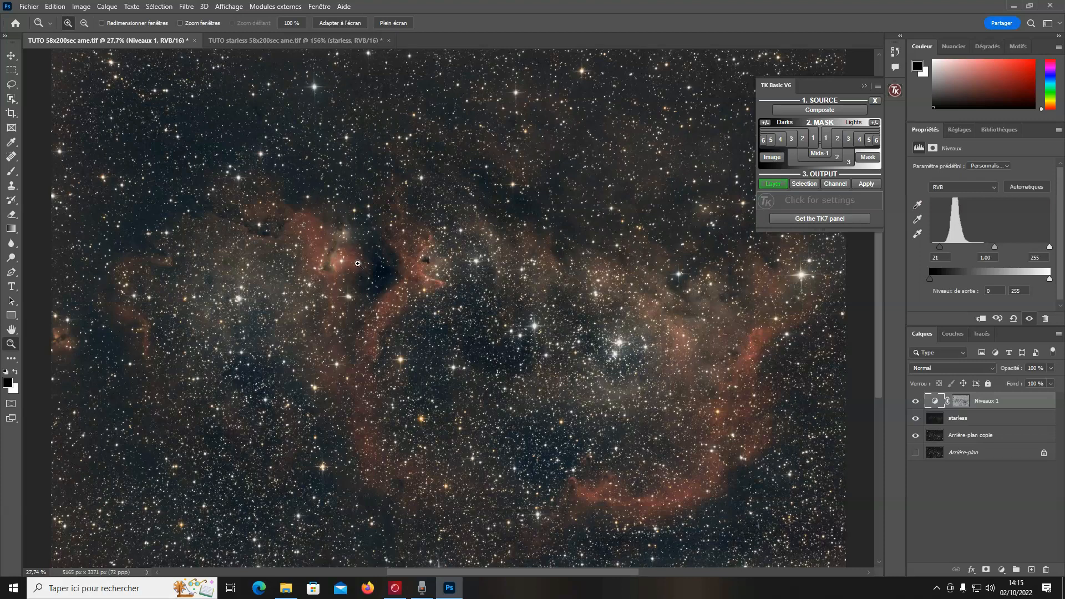
Hide the Niveaux 1 and starless layers and duplicate the Arrière-plan copie layer
click(915, 400)
click(915, 419)
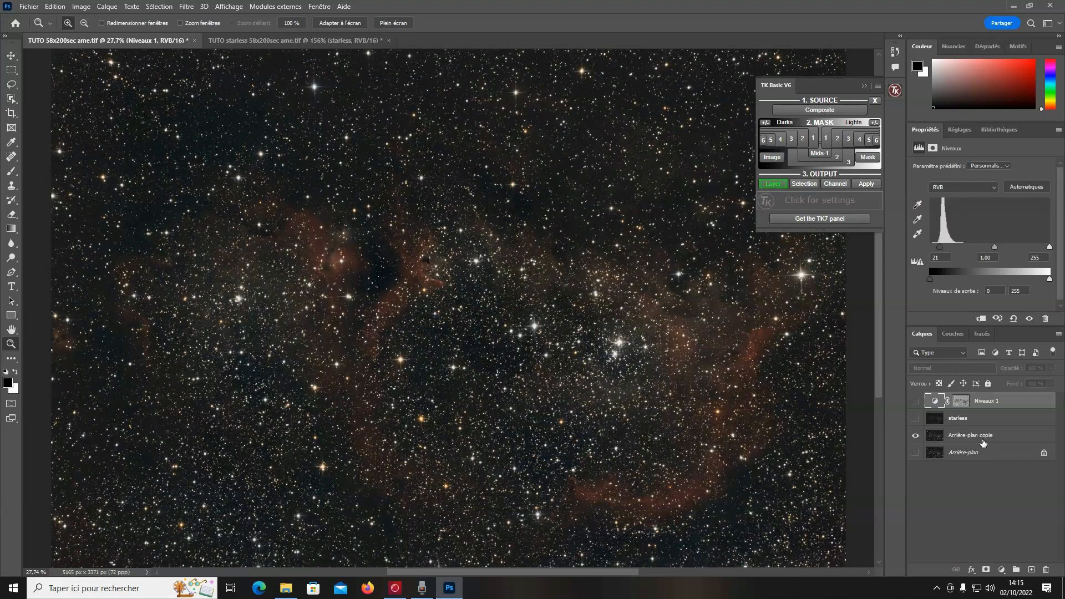
click(983, 437)
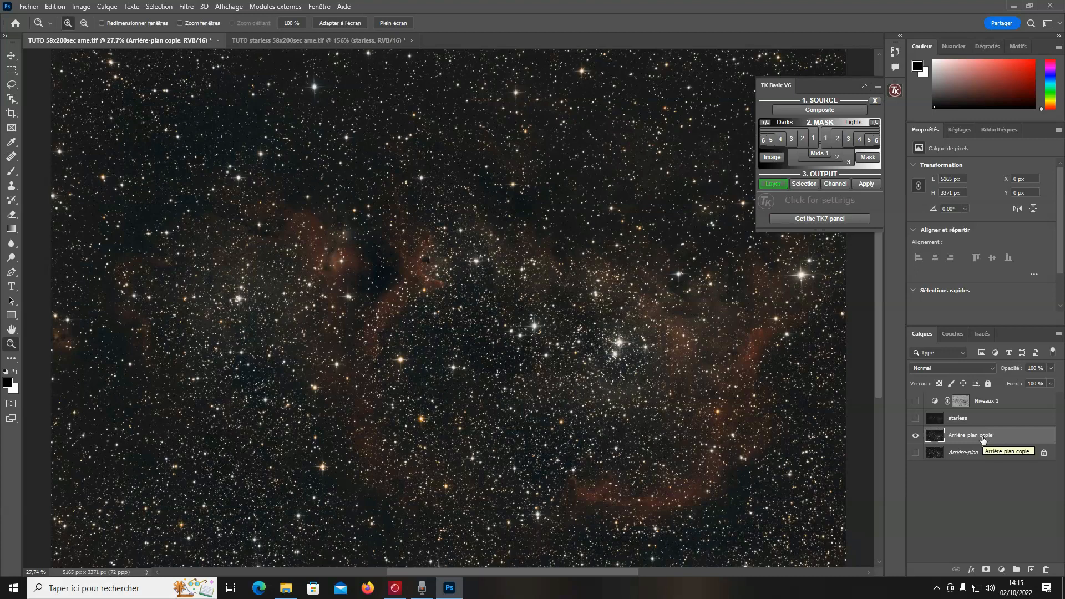
key(ctrl+j)
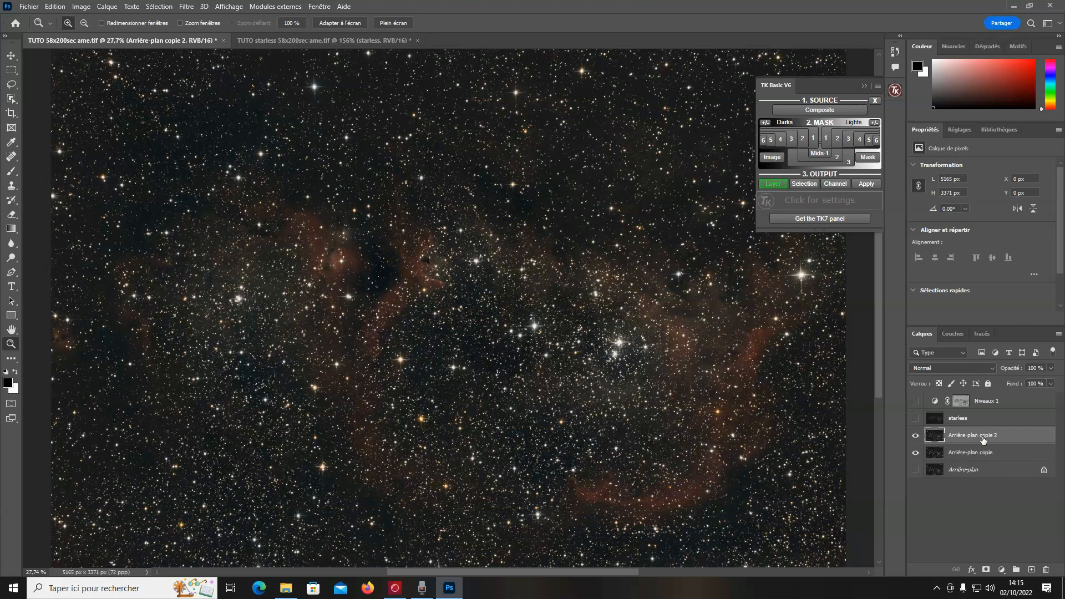
Set the duplicated layer's blend mode to Différence and apply the Antipoussière filter with radius 8 pixels and threshold 0
click(954, 364)
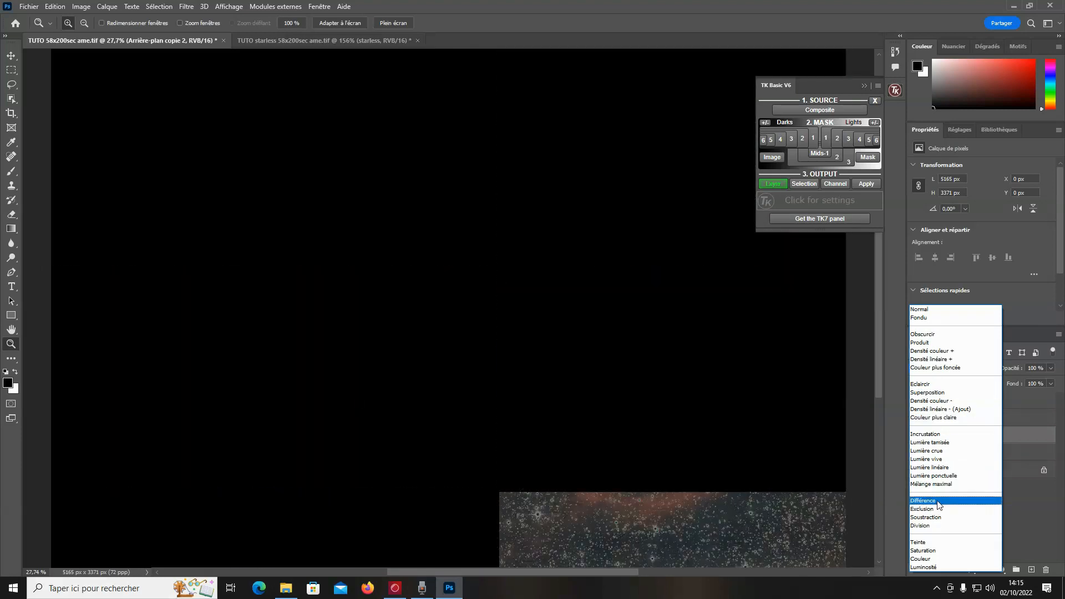
click(936, 501)
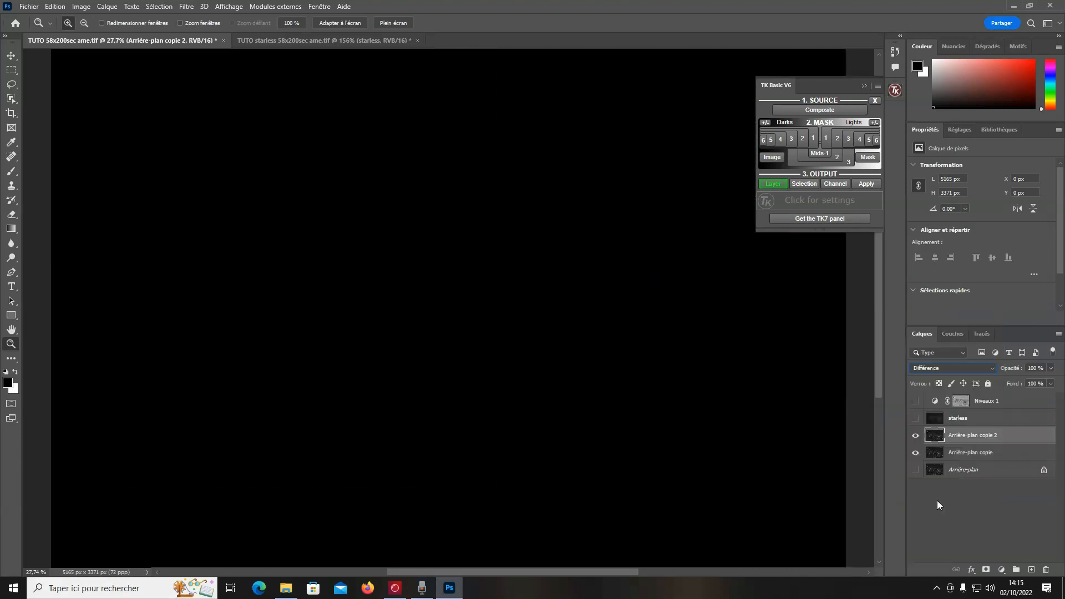
click(186, 7)
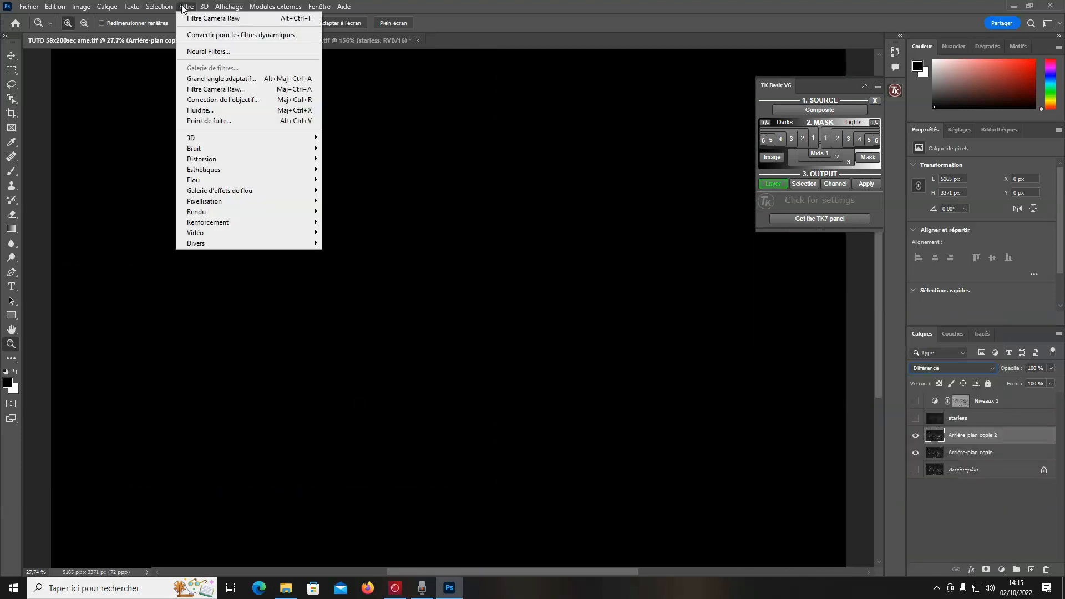
mouse_move(220, 149)
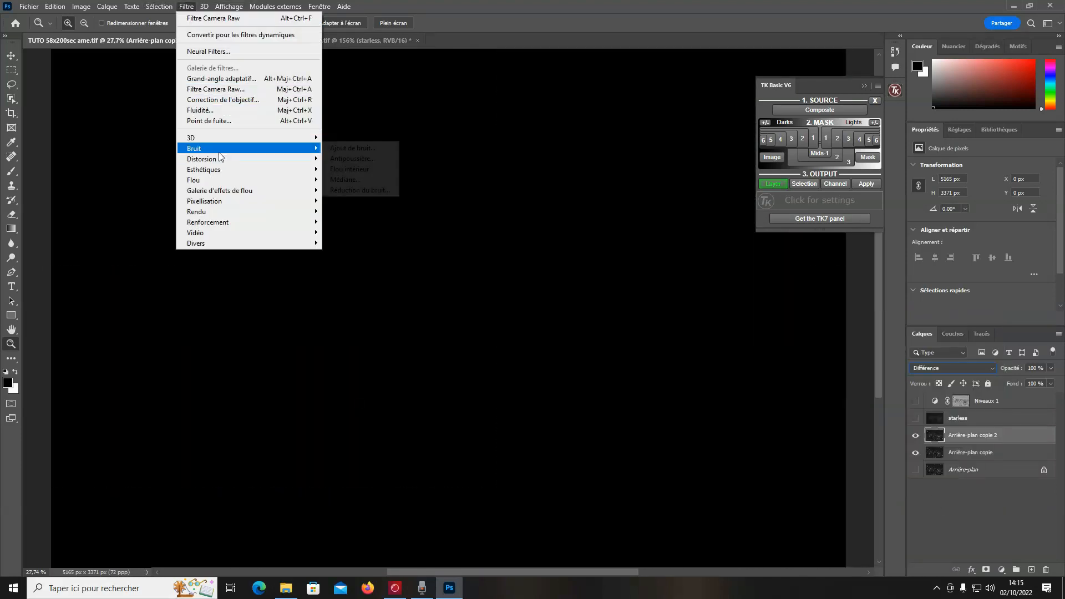
click(361, 158)
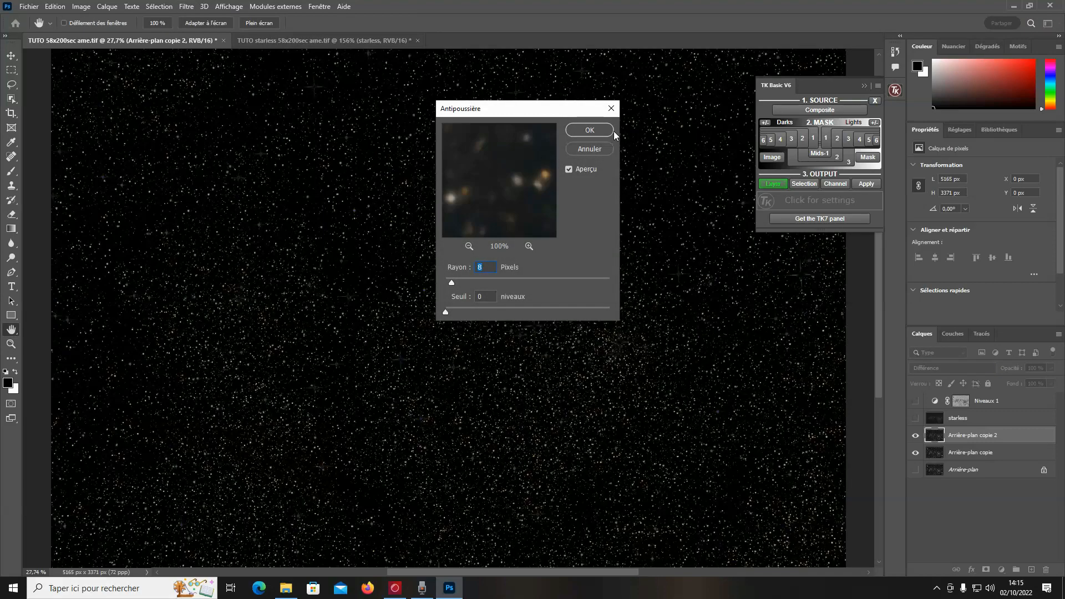
click(590, 130)
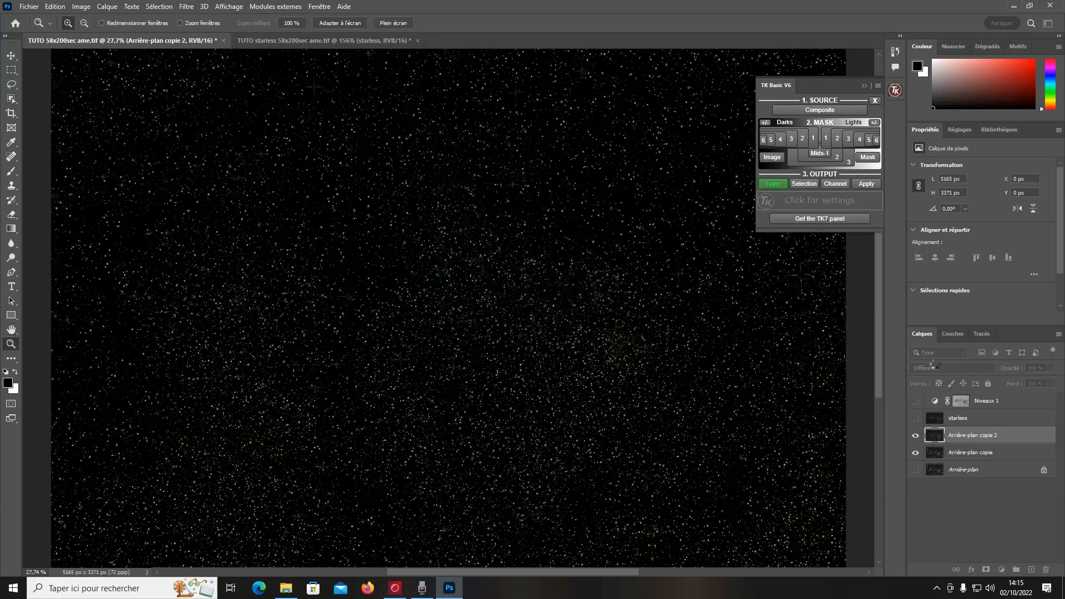
Duplicate the Vert channel to use it as the base for a star mask
click(952, 335)
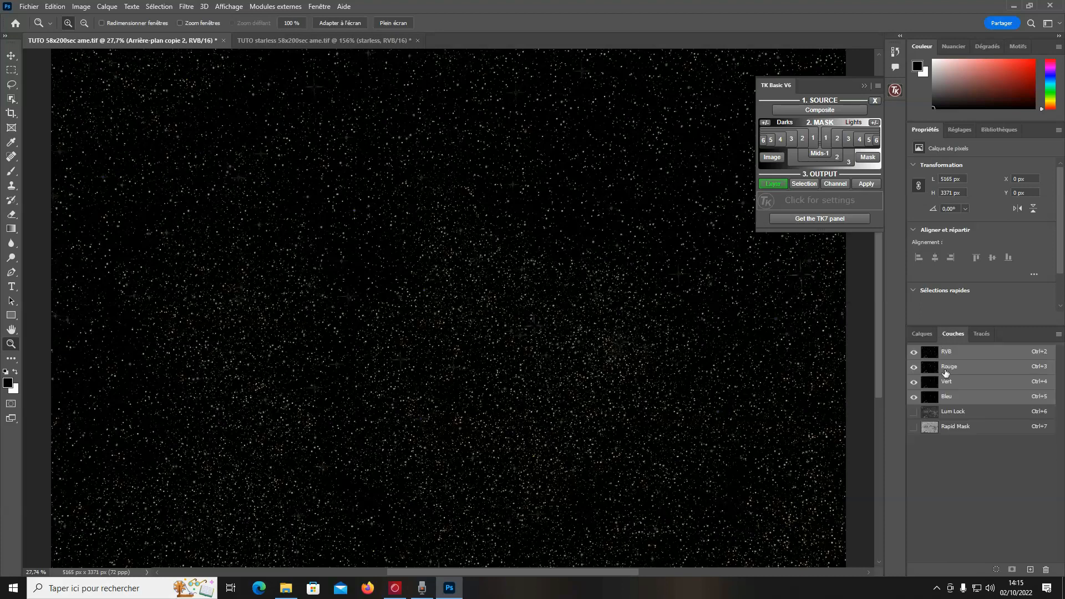
drag(982, 385, 1026, 569)
drag(282, 191, 633, 467)
drag(226, 135, 680, 474)
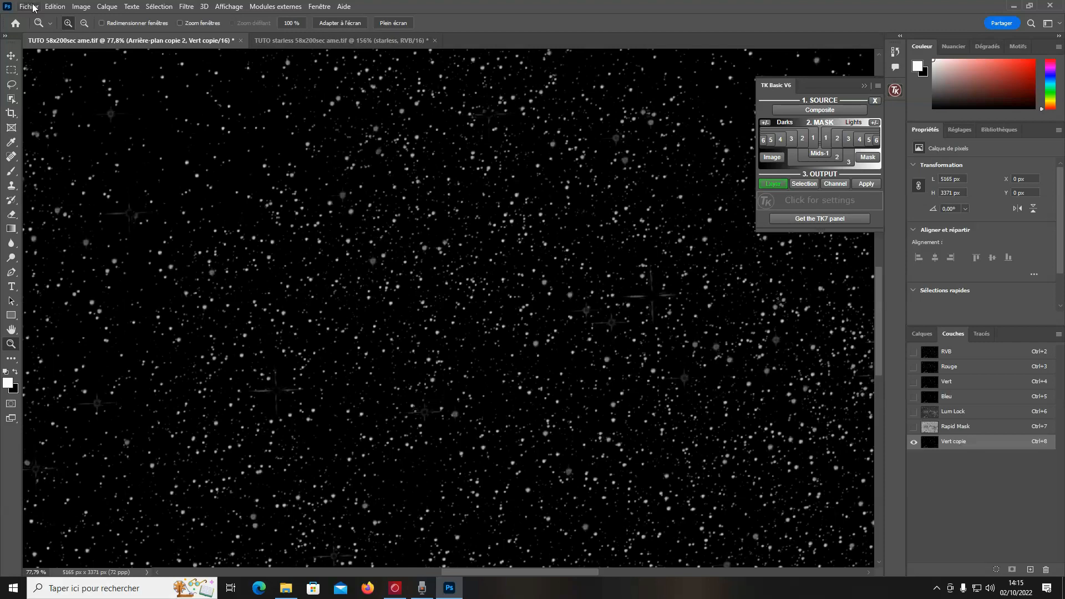
Apply a Levels adjustment to Vert copie with white input 130 and black input slightly above 48 to isolate the stars
click(81, 6)
mouse_move(191, 36)
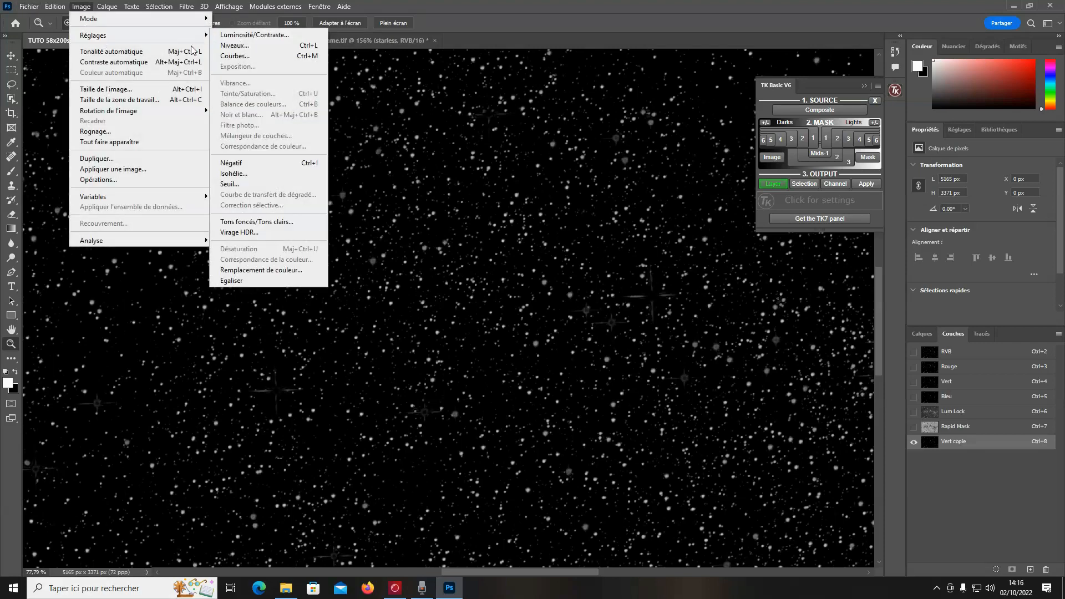
click(235, 45)
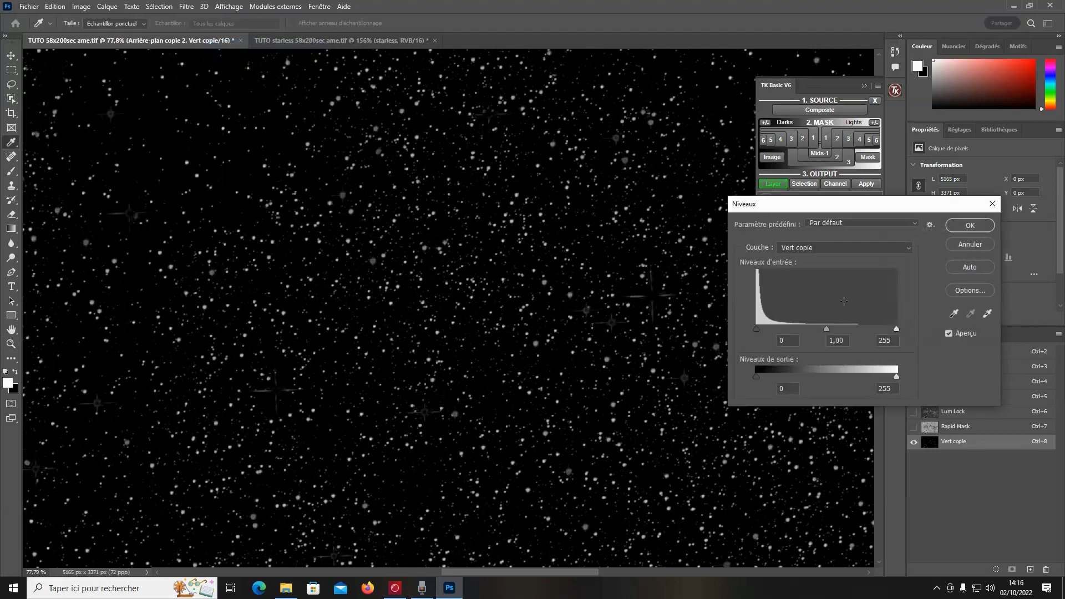
drag(896, 328, 828, 329)
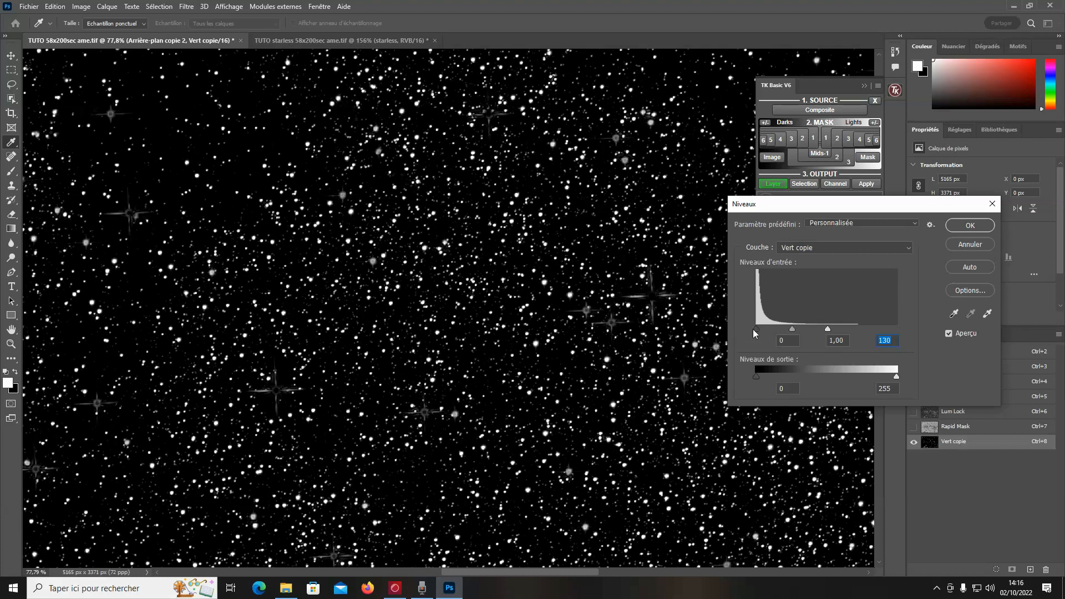
drag(756, 330, 783, 329)
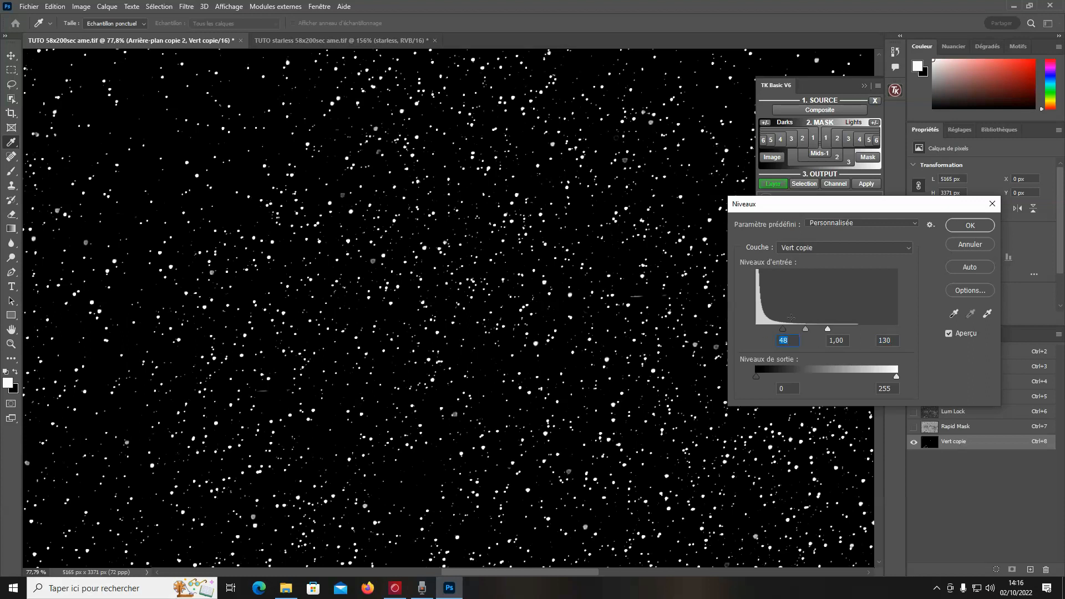
drag(784, 332, 787, 332)
click(962, 225)
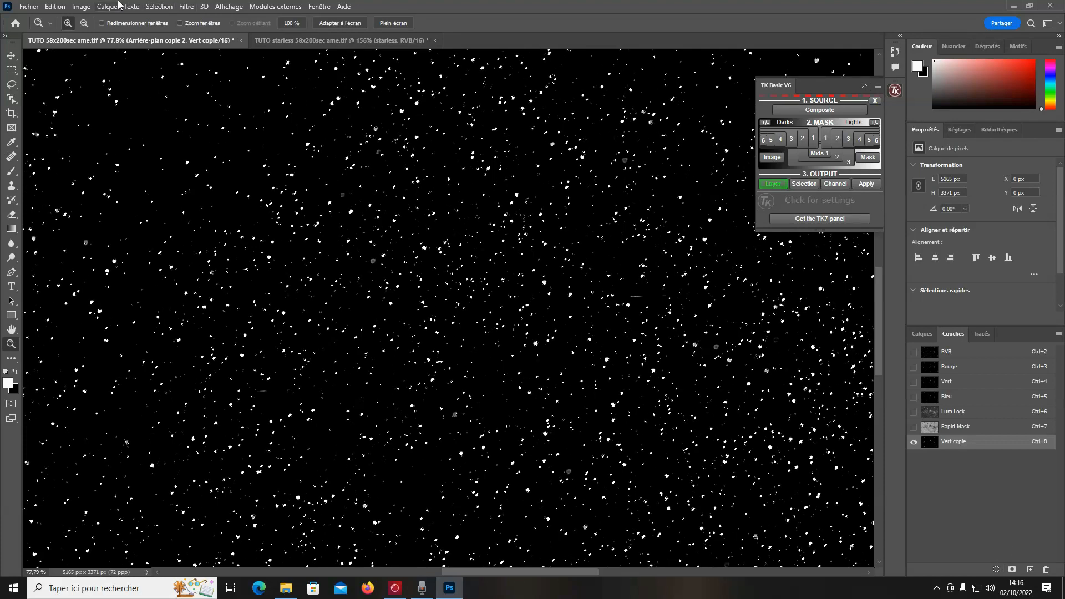
Load the Vert copie channel as a selection and expand it by 3 pixels
click(159, 6)
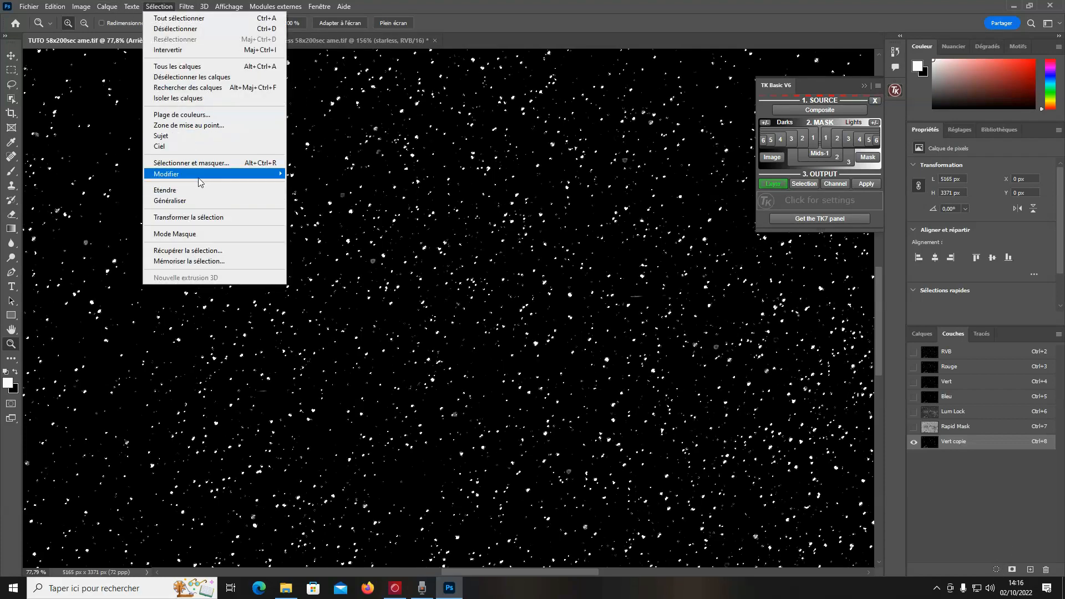
mouse_move(210, 177)
click(350, 195)
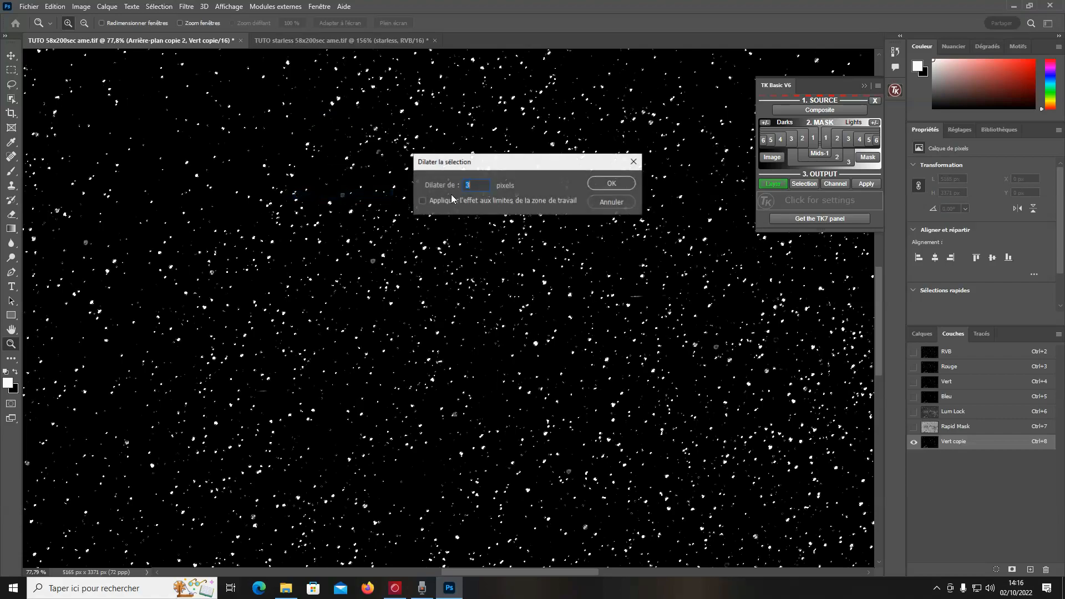
click(599, 181)
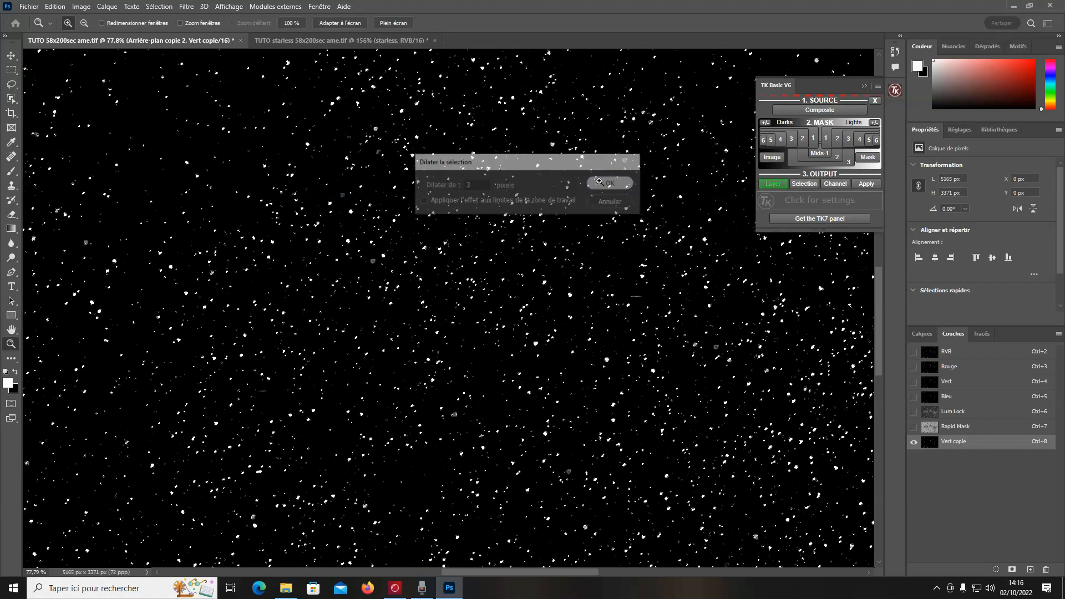
Feather the expanded star selection
click(160, 6)
mouse_move(211, 173)
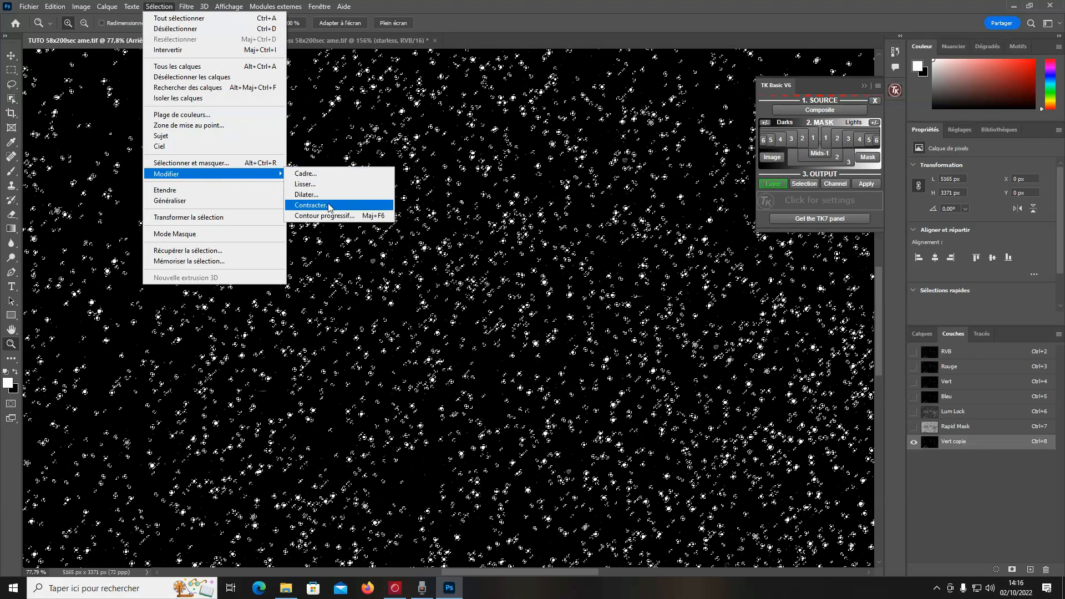
click(324, 217)
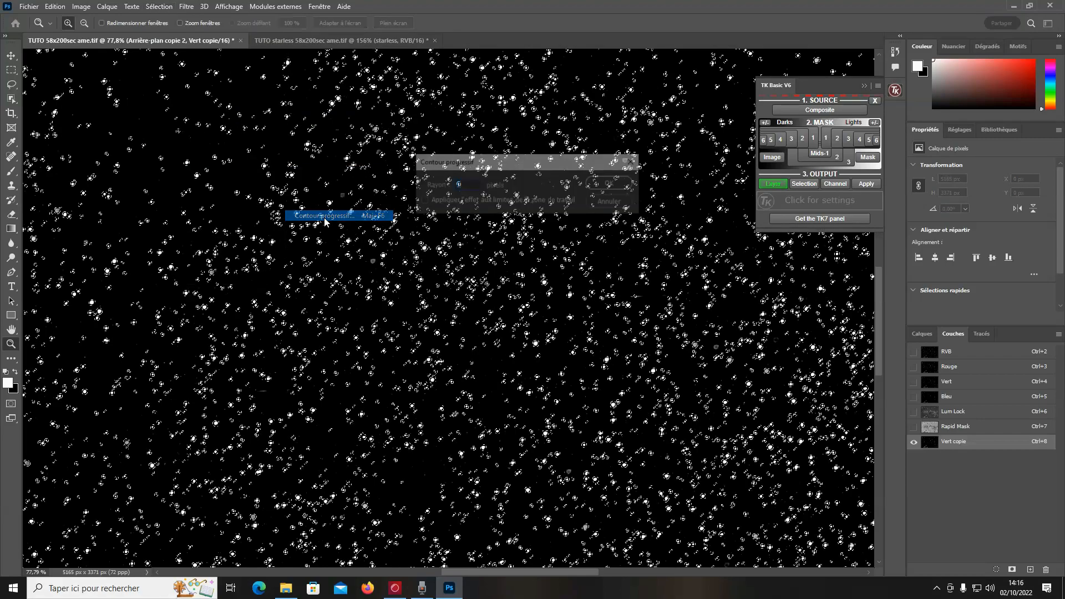
click(601, 184)
Save the star selection as a new channel named "redet"
click(159, 6)
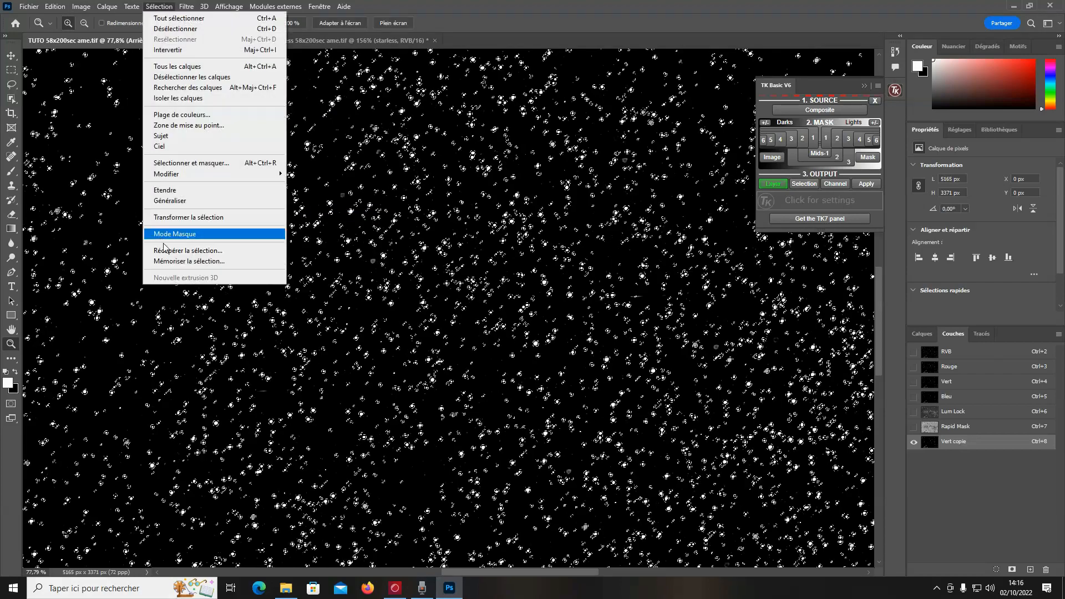
click(174, 261)
text(re)
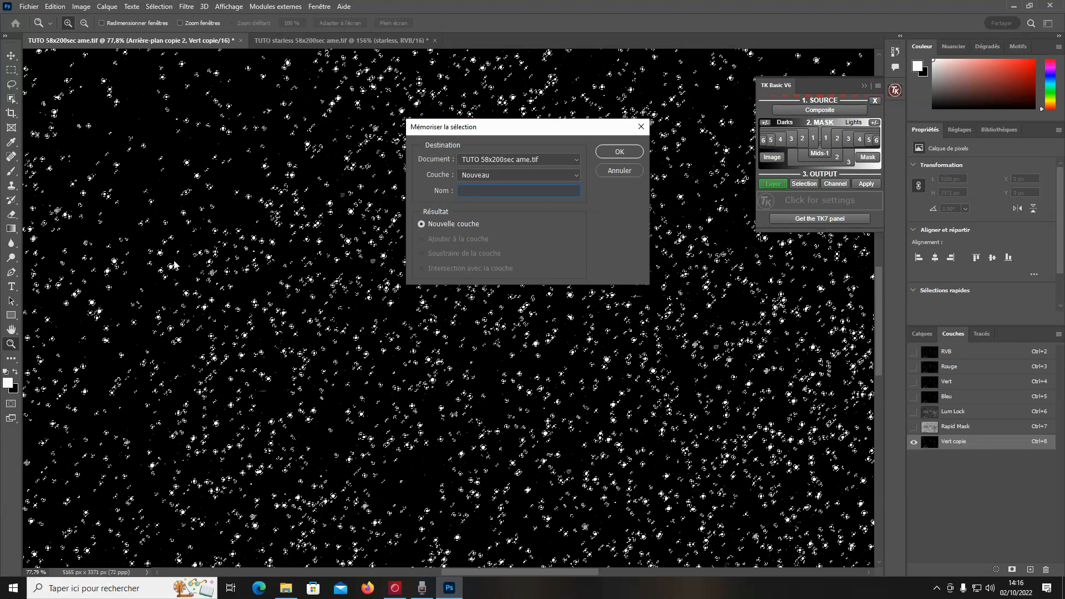
text(det)
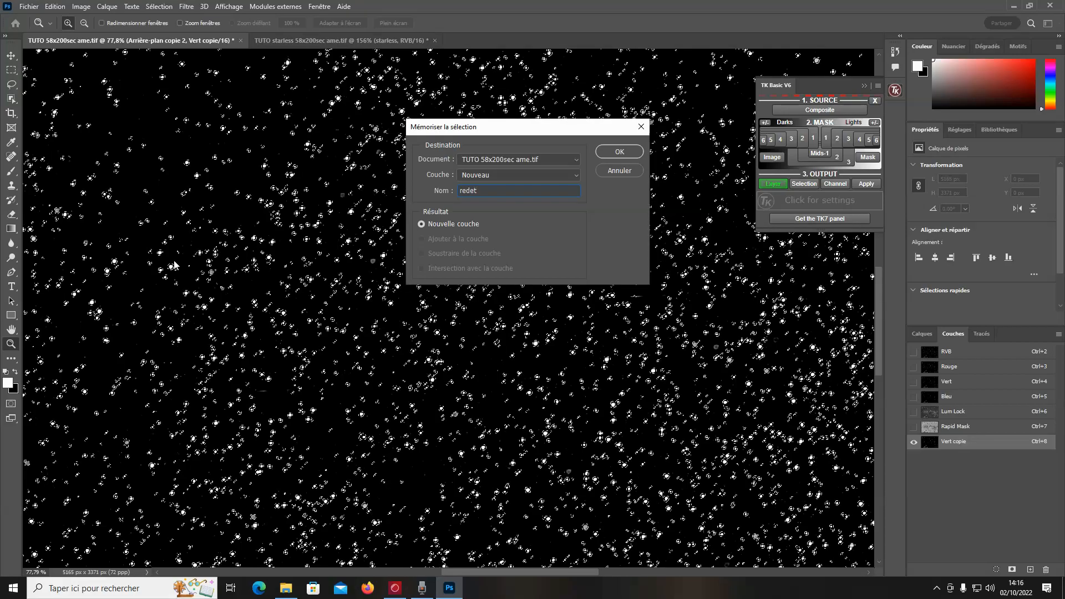
key(Return)
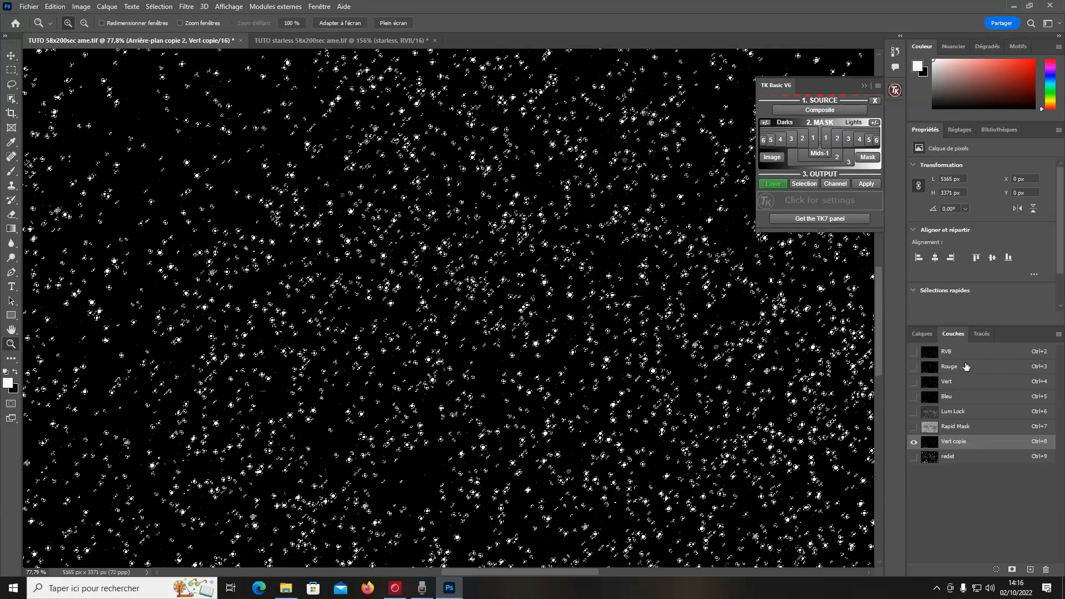
Delete the Arrière-plan copie 2 layer
click(920, 336)
right_click(983, 435)
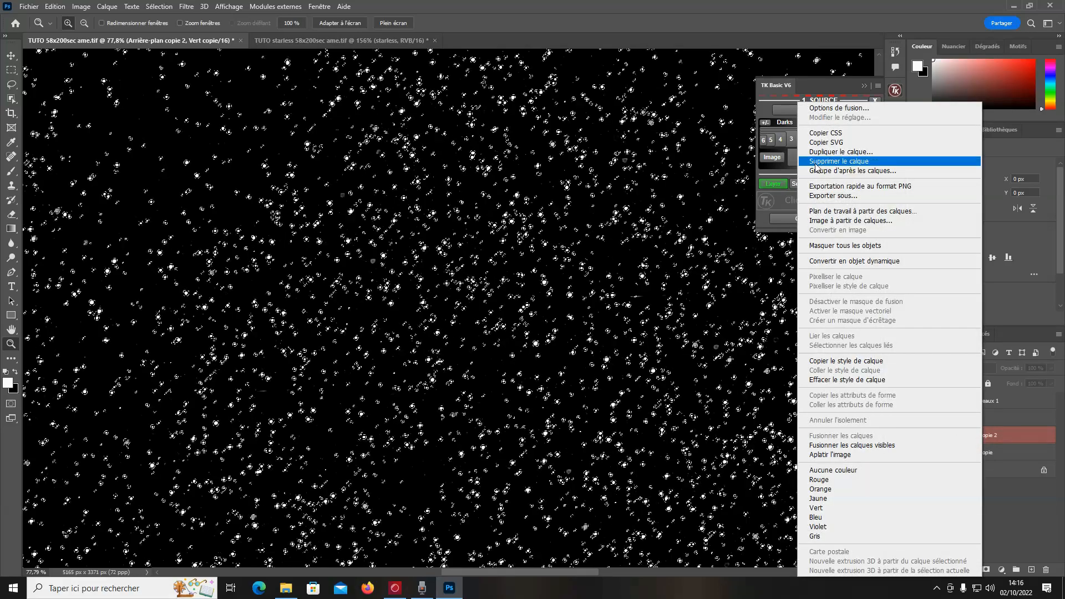
click(838, 160)
click(487, 219)
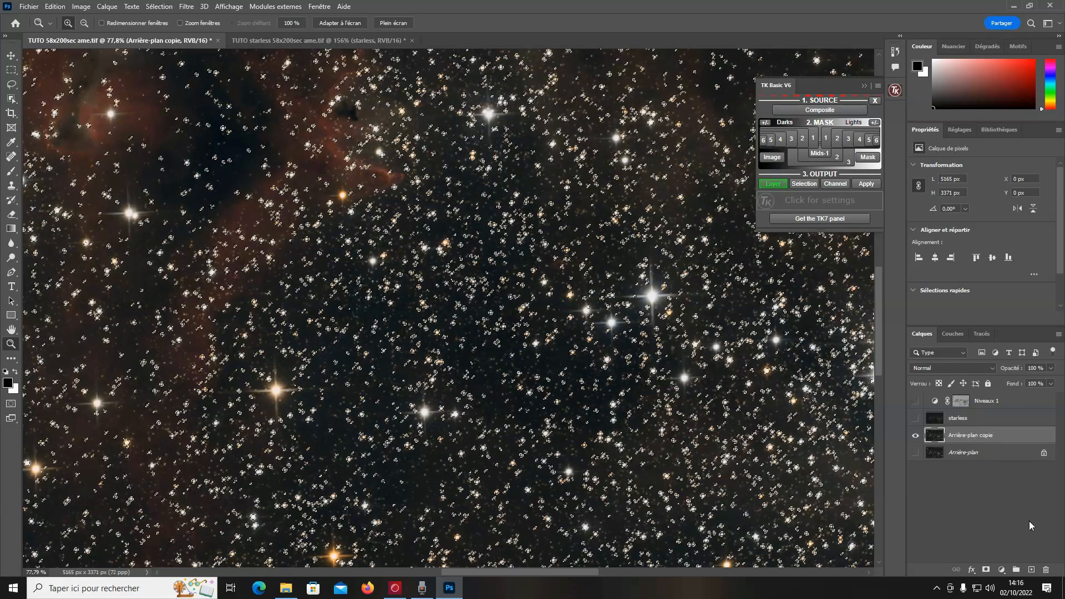
Put the selected stars of Arrière-plan copie on a new layer named "étoiles"
click(1032, 569)
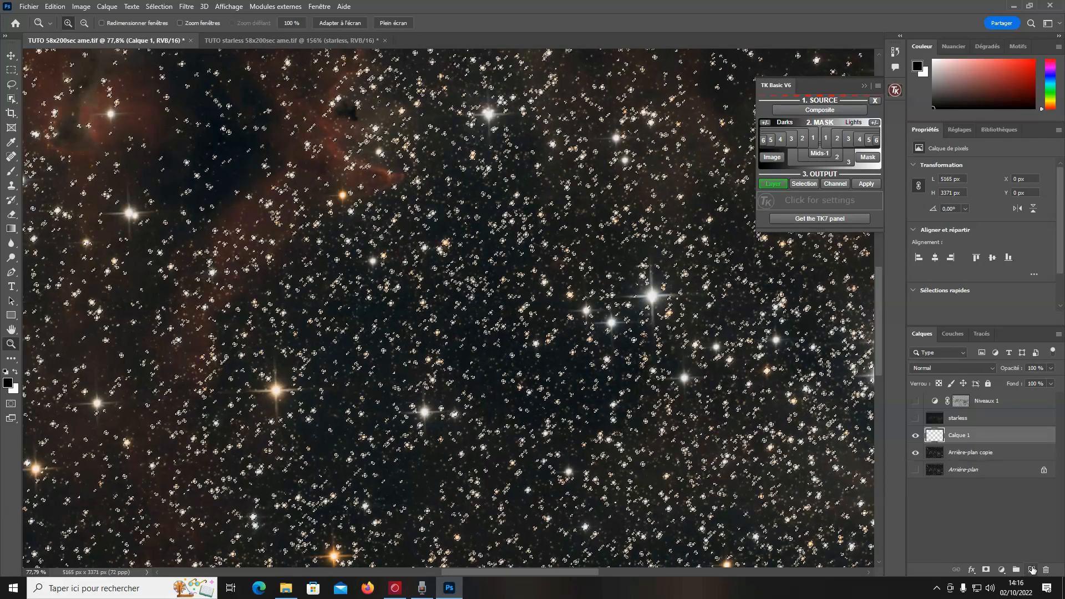
double_click(959, 436)
text(étoiles)
key(Return)
Duplicate the étoiles layer and set the copy to Lumière ponctuelle blending at 45% opacity
key(ctrl+j)
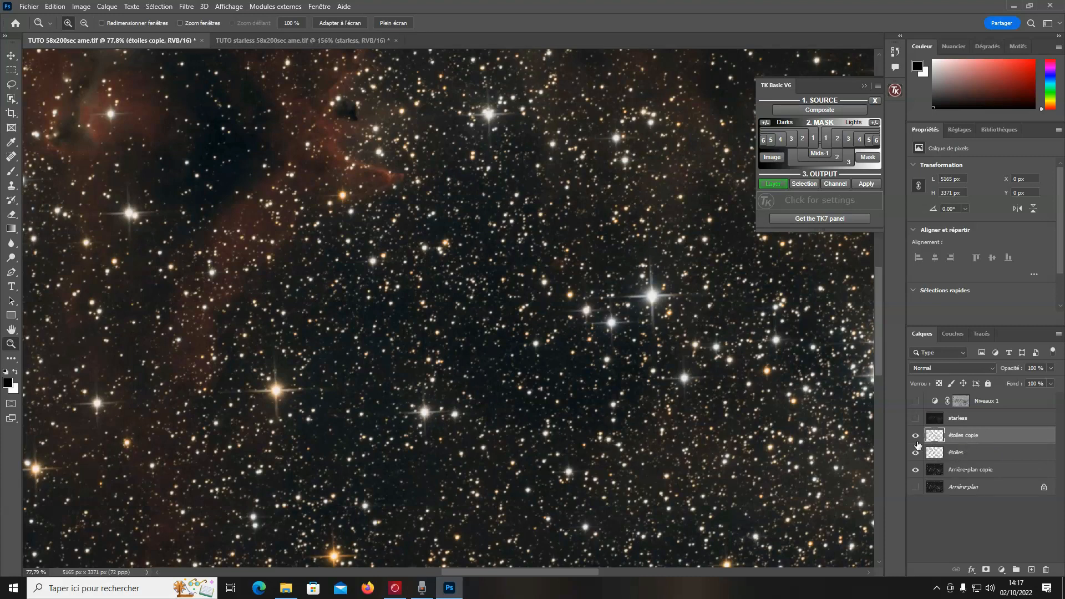
click(956, 367)
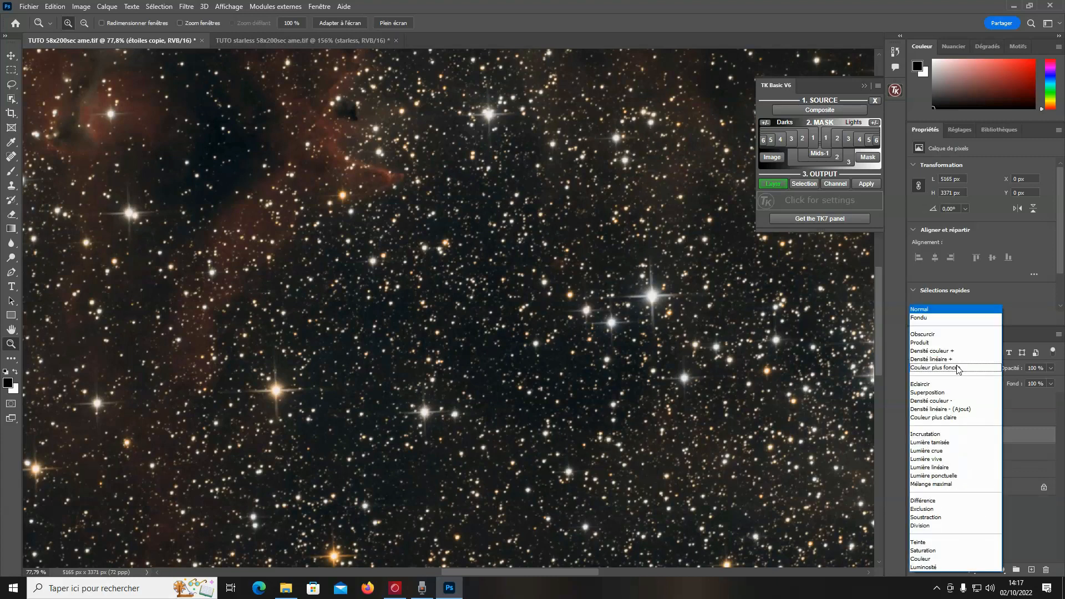
click(938, 476)
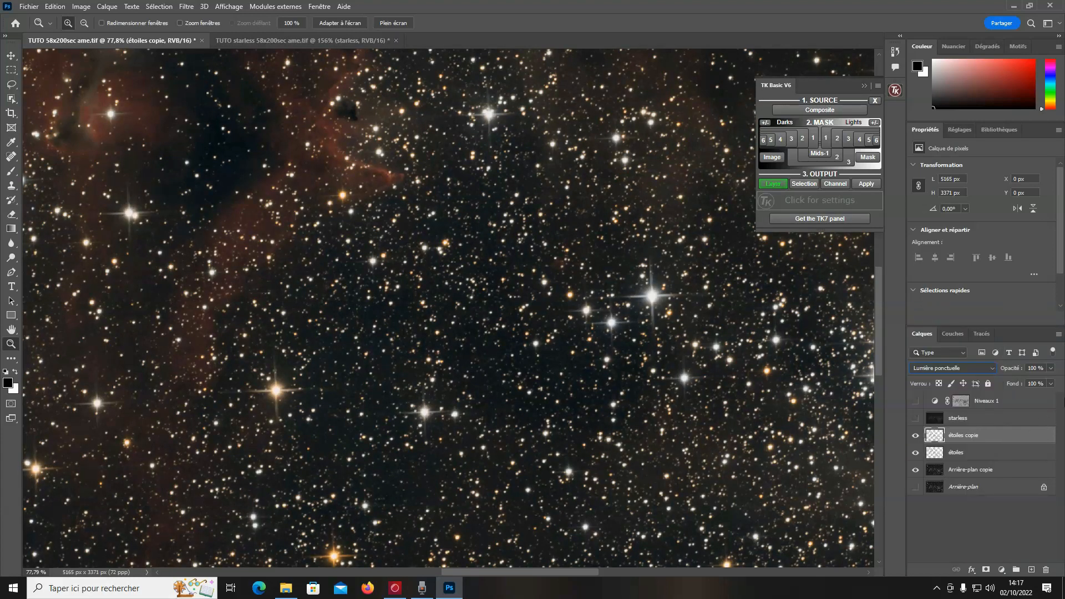
click(1050, 369)
Place étoiles copie, hidden, at the top of the layer stack and delete the Niveaux 1 adjustment layer
click(915, 435)
drag(996, 439, 997, 394)
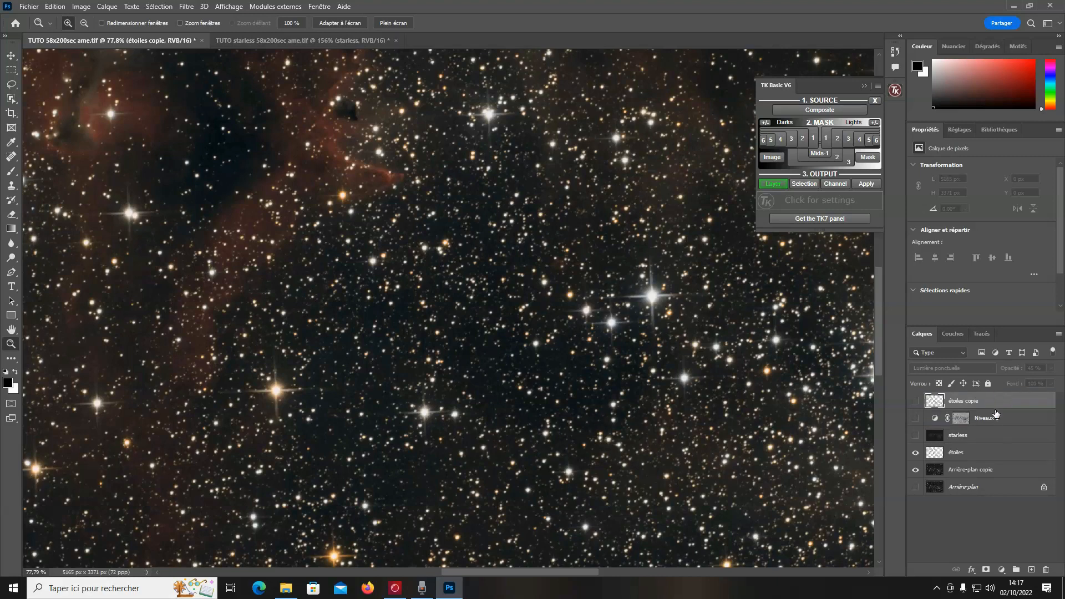
click(1006, 422)
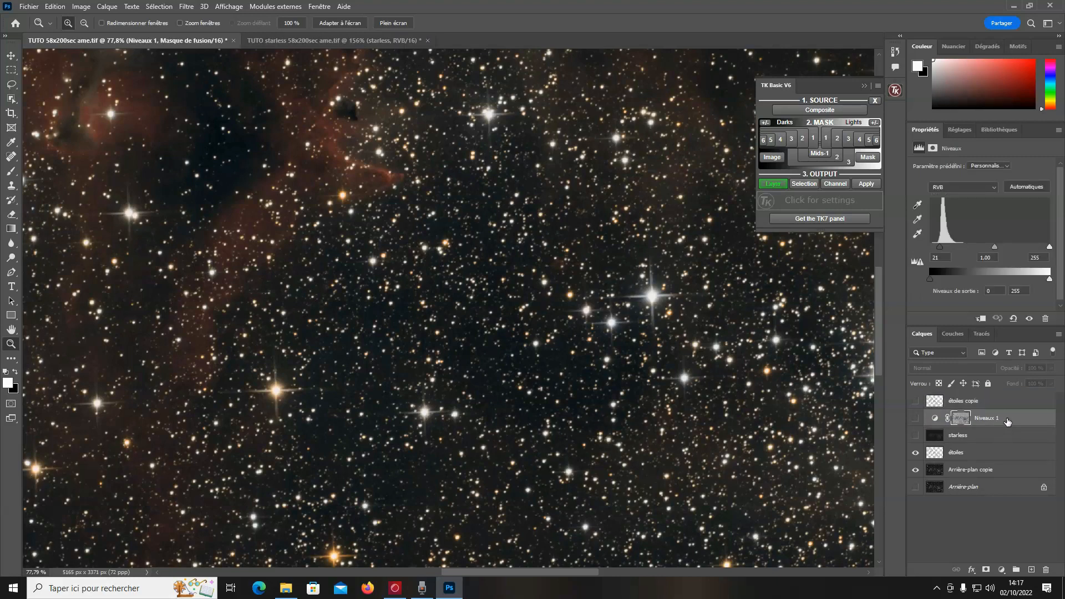
key(Delete)
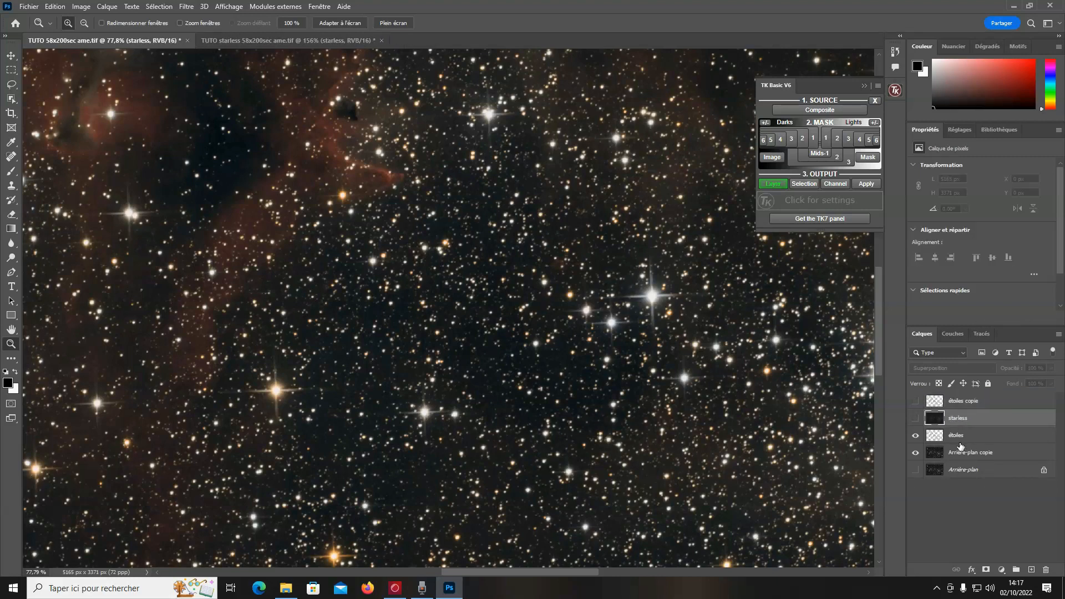
Load the saved redet star selection on the étoiles layer and hide the selection outlines
click(930, 438)
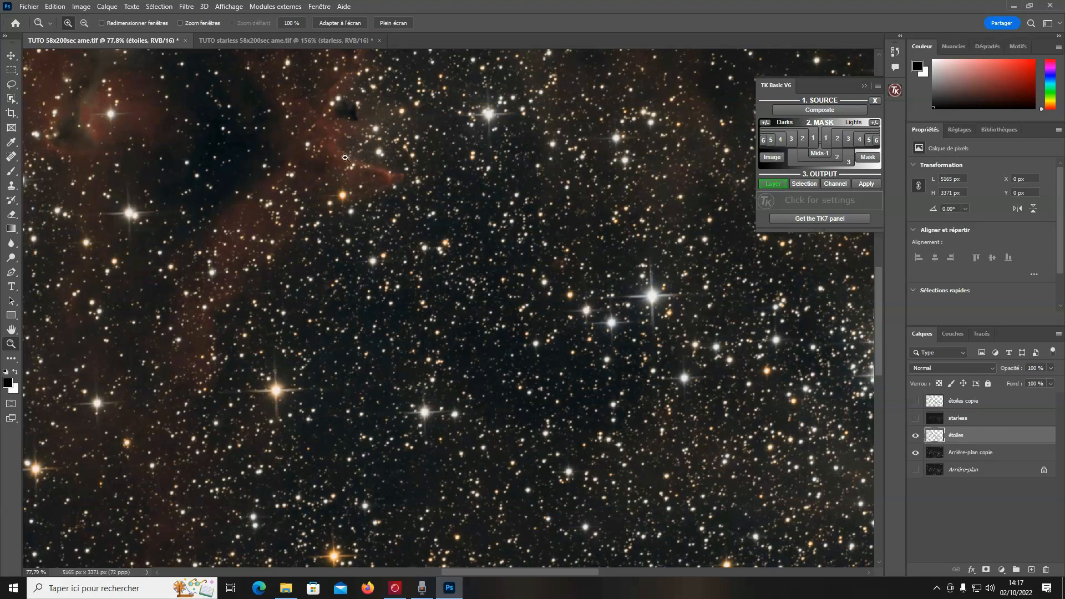
click(159, 7)
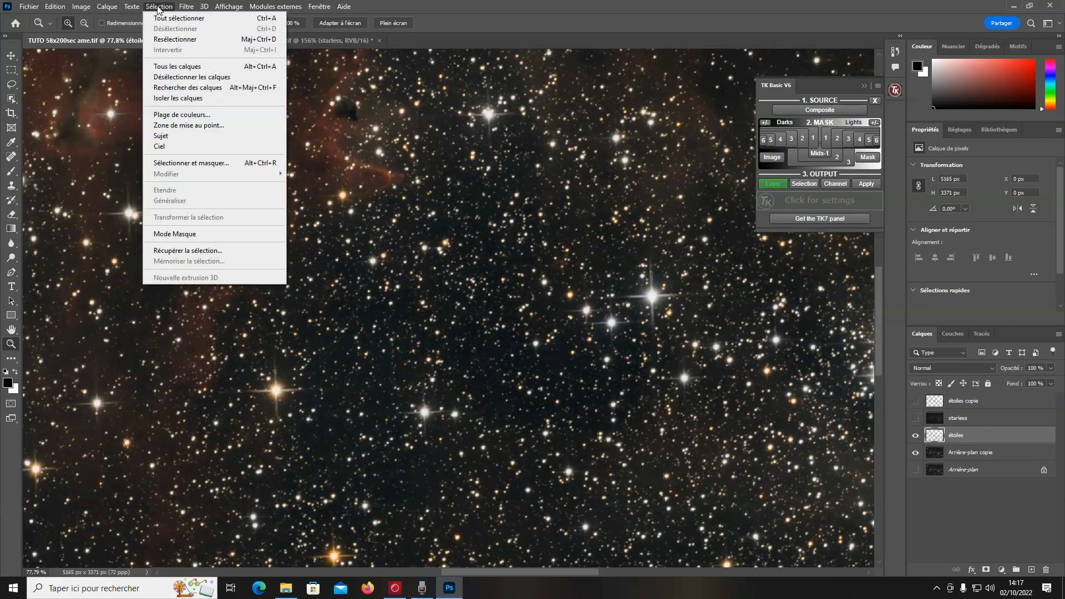
click(196, 251)
click(518, 175)
click(487, 225)
click(609, 153)
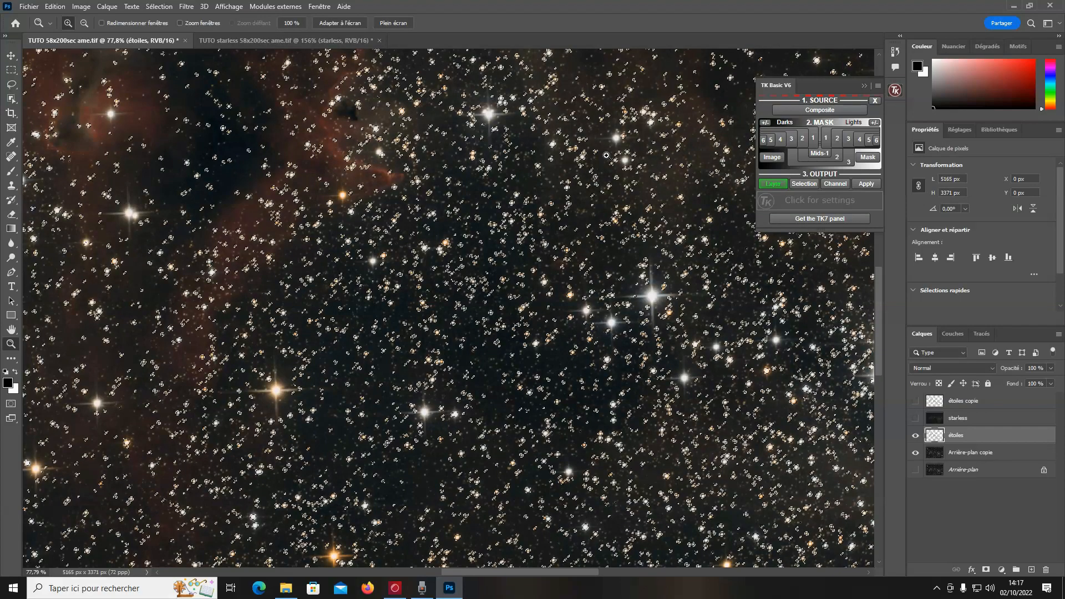
key(ctrl+h)
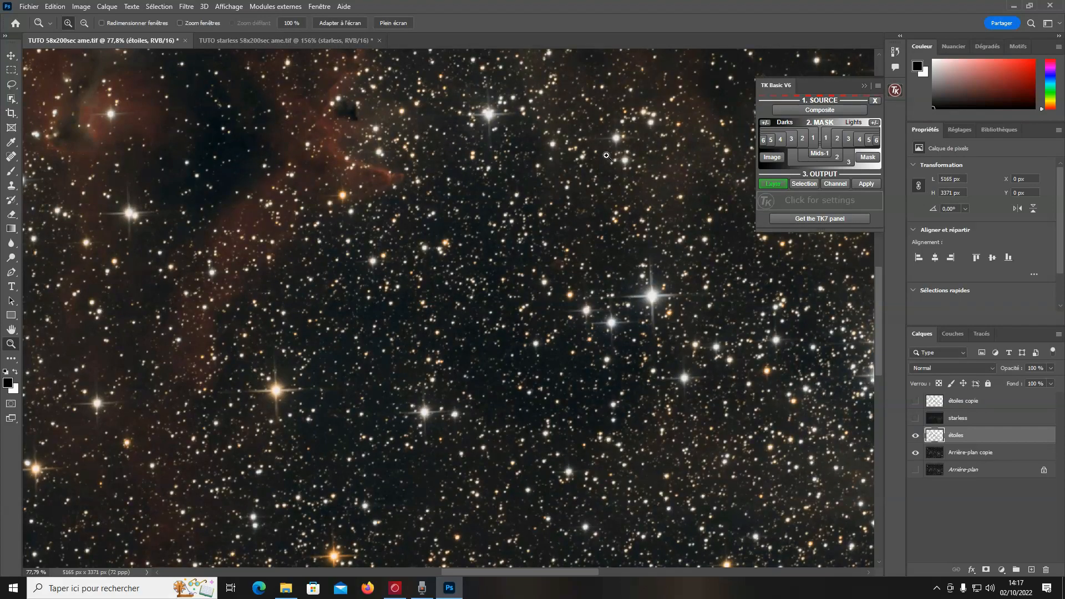
Apply the Minimum filter to étoiles with a radius of 2 pixels, preserving Perpendicularité
click(168, 7)
mouse_move(191, 5)
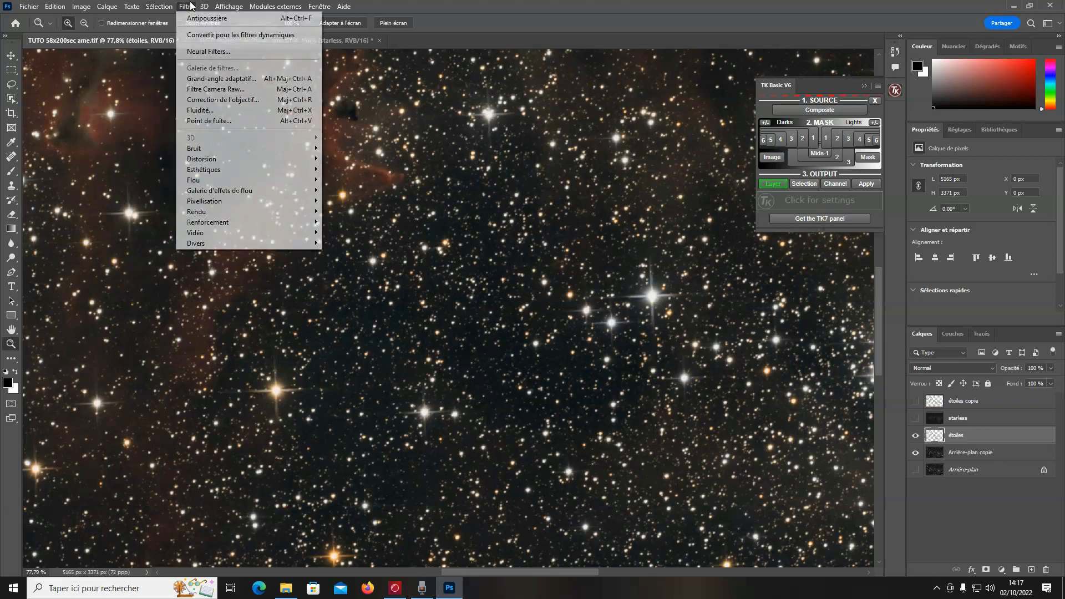
mouse_move(233, 245)
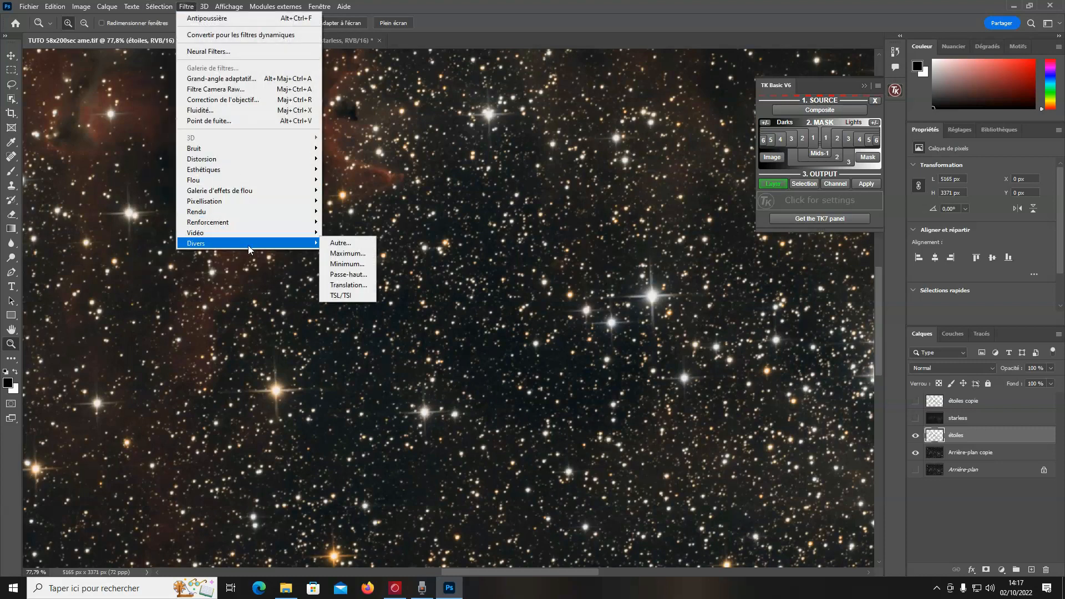
click(358, 264)
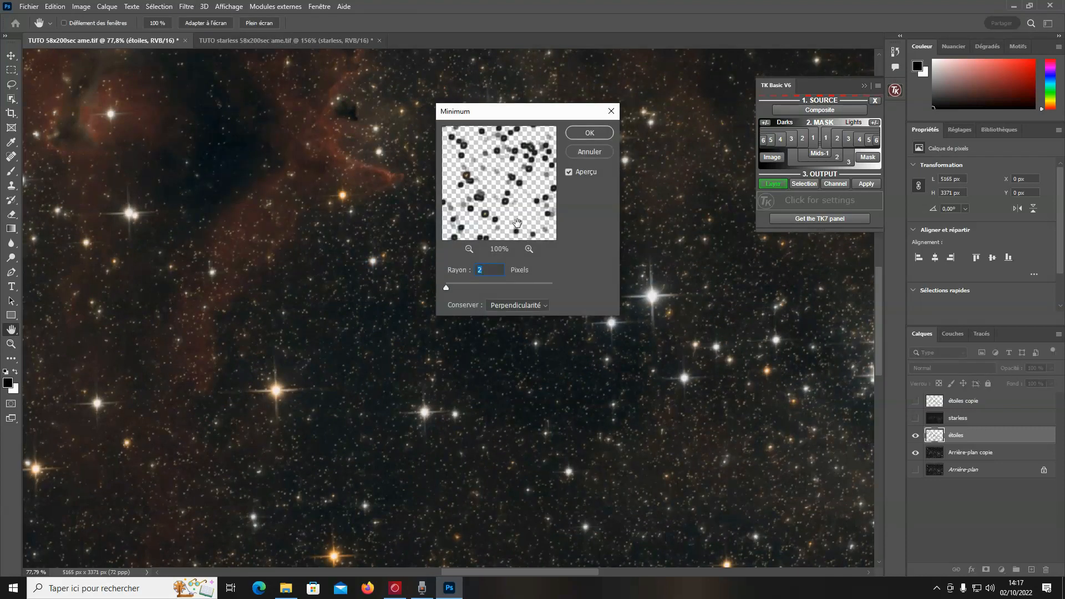
click(584, 134)
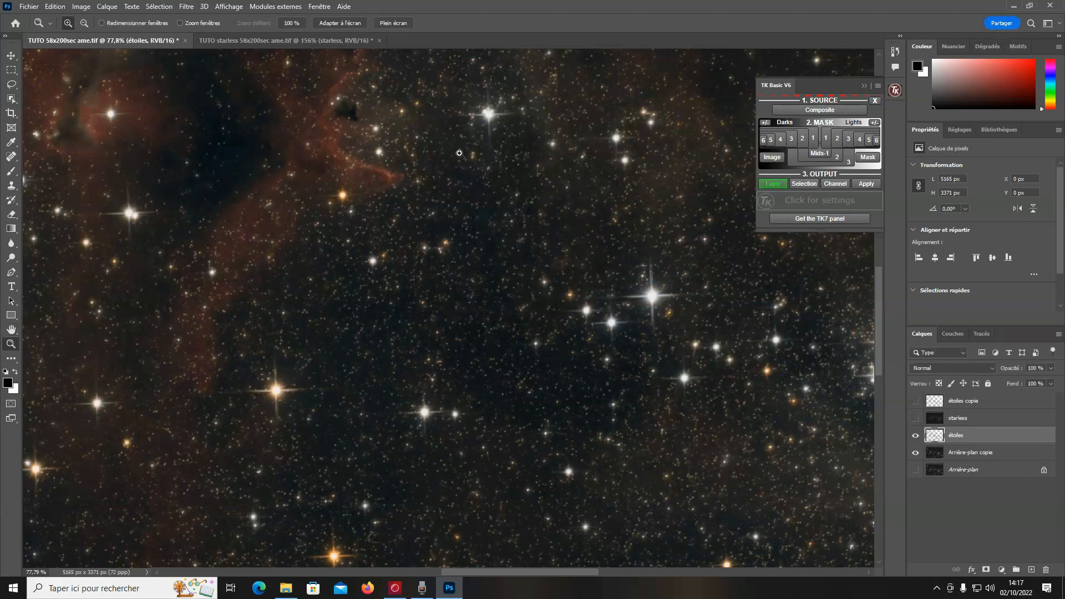
Fade the Minimum filter on étoiles to a slightly lower opacity in Normal mode
click(55, 6)
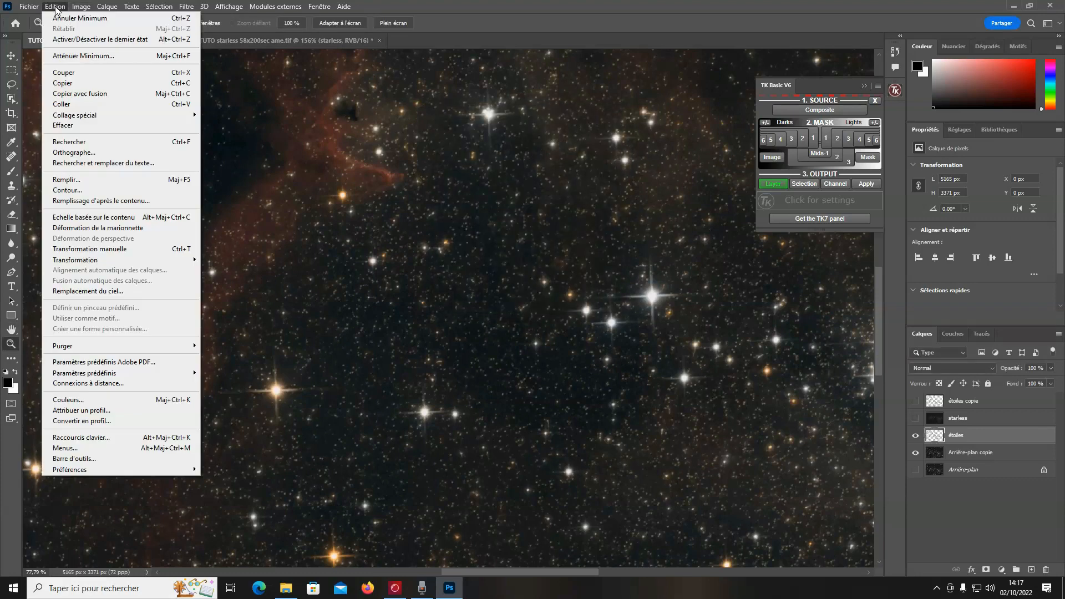
click(80, 55)
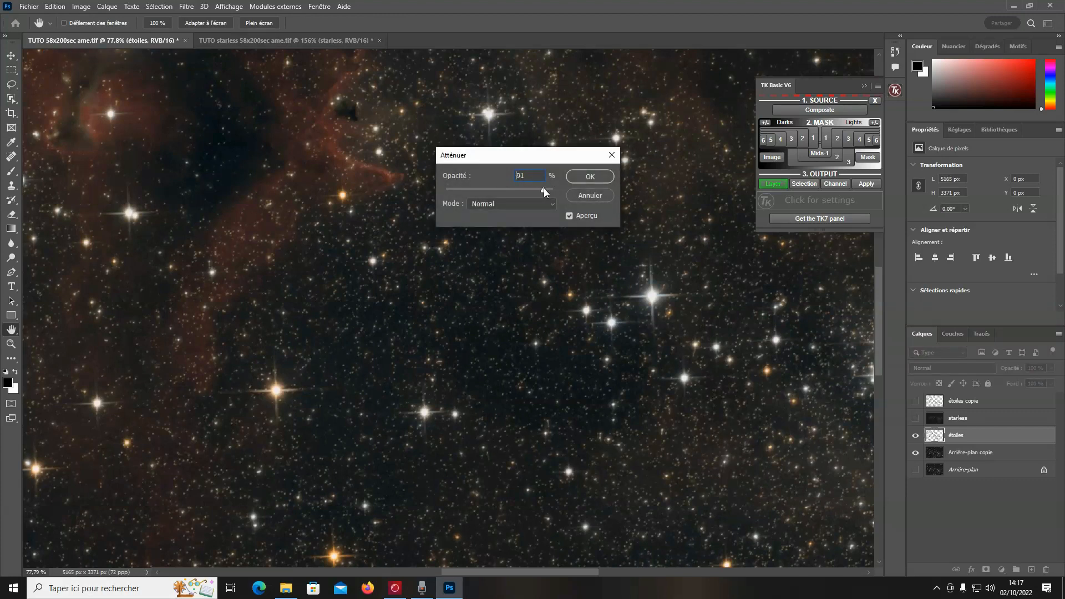
click(588, 176)
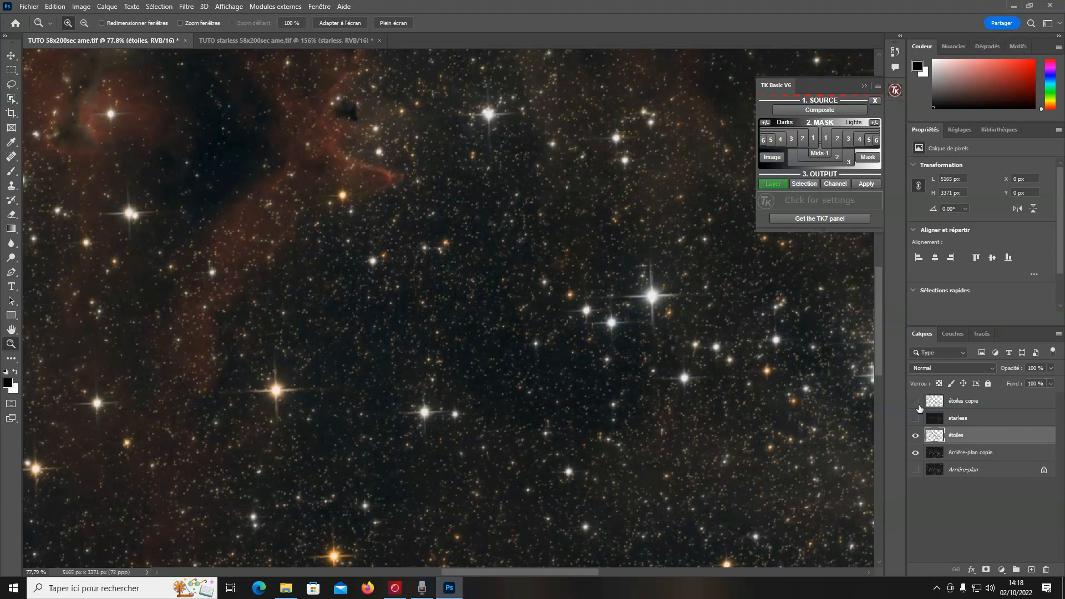
Compare the star field with and without the étoiles layer to judge the star reduction
click(915, 436)
click(916, 436)
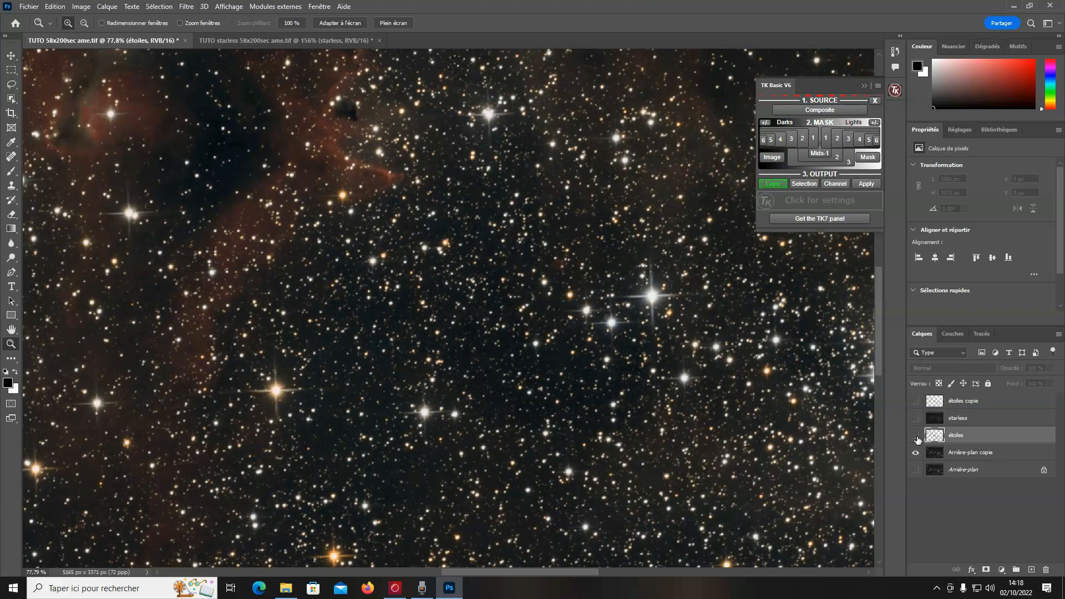
click(915, 436)
click(916, 437)
click(916, 437)
click(916, 437)
click(916, 437)
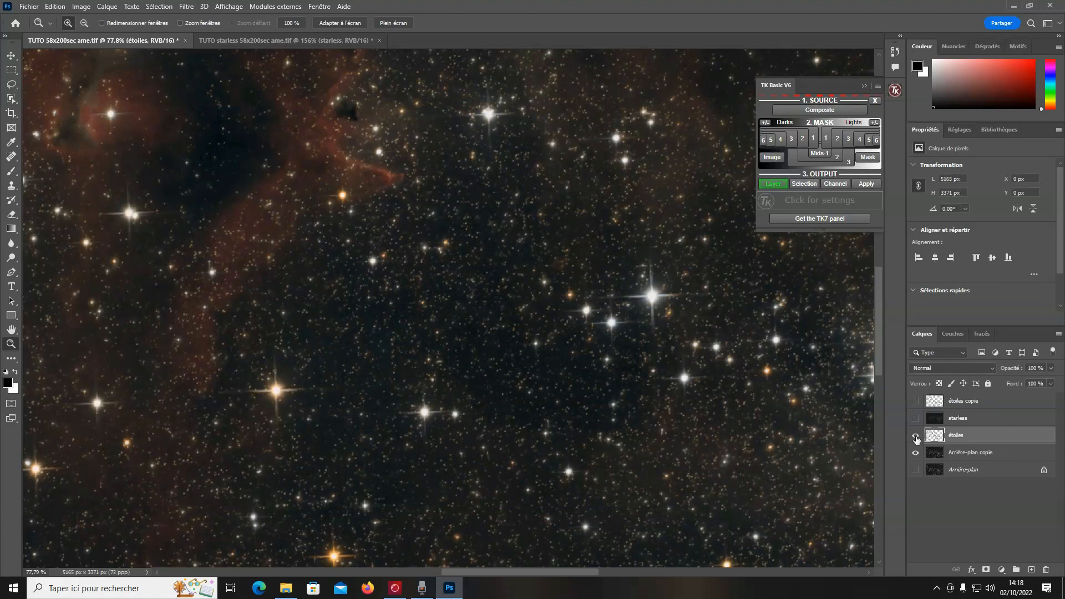
Make the starless layer visible and select it, checking the blend with étoiles copie before hiding that copy again
right_click(446, 340)
click(466, 346)
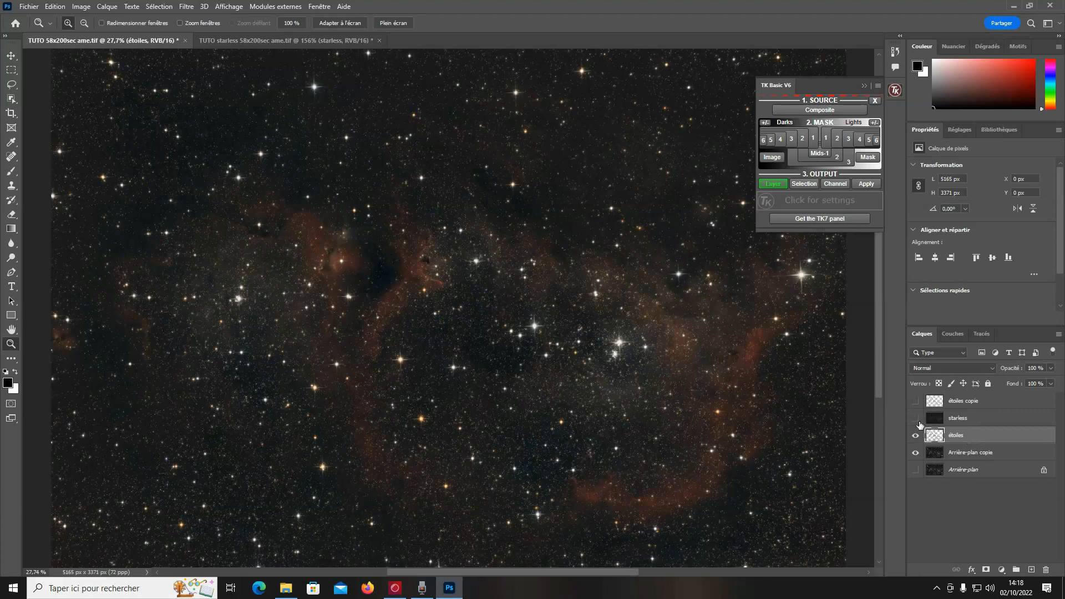
click(915, 419)
click(916, 402)
click(1015, 401)
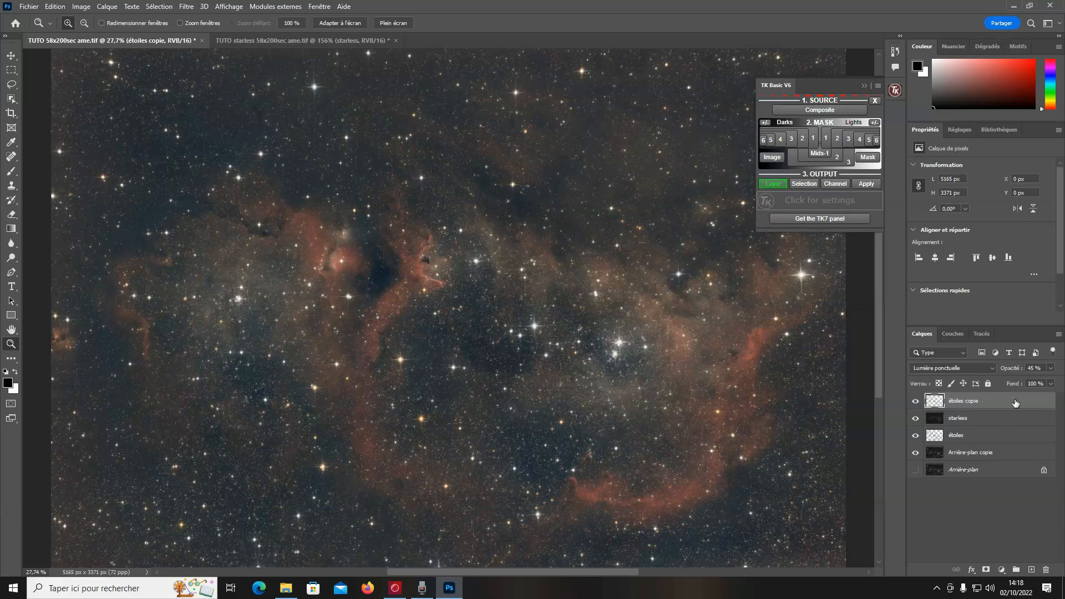
click(1004, 424)
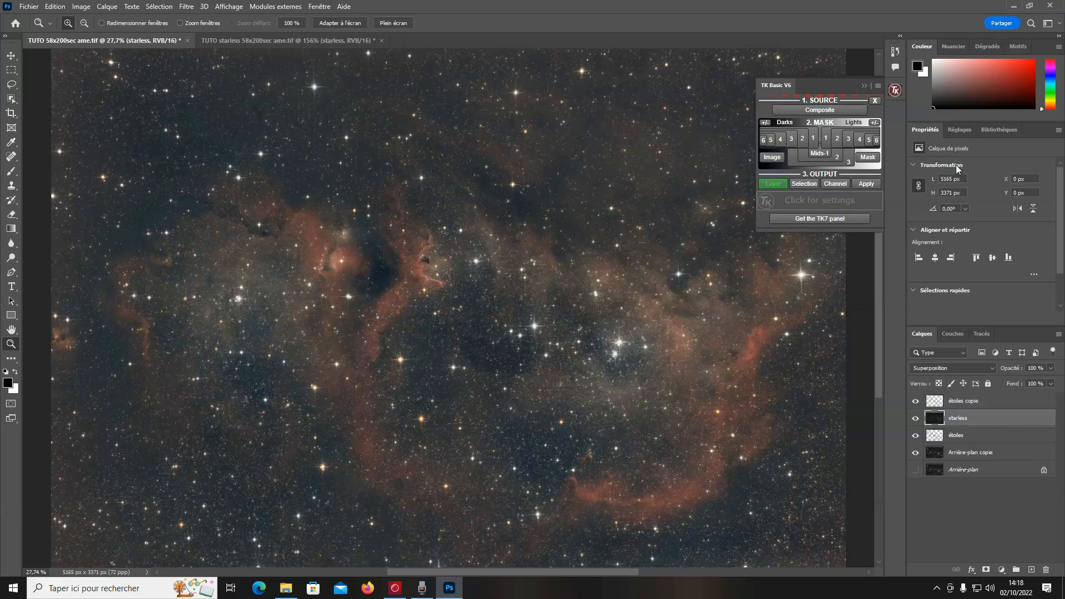
click(916, 400)
Create a Levels adjustment layer above starless, masked with a Darks-2 luminosity mask from the composite
click(840, 109)
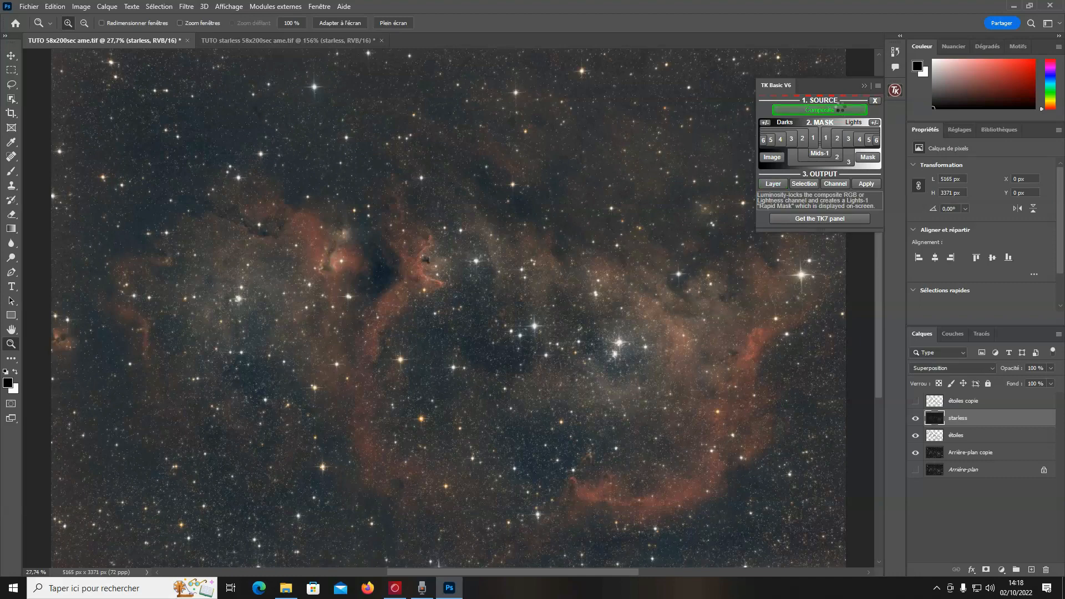
click(800, 140)
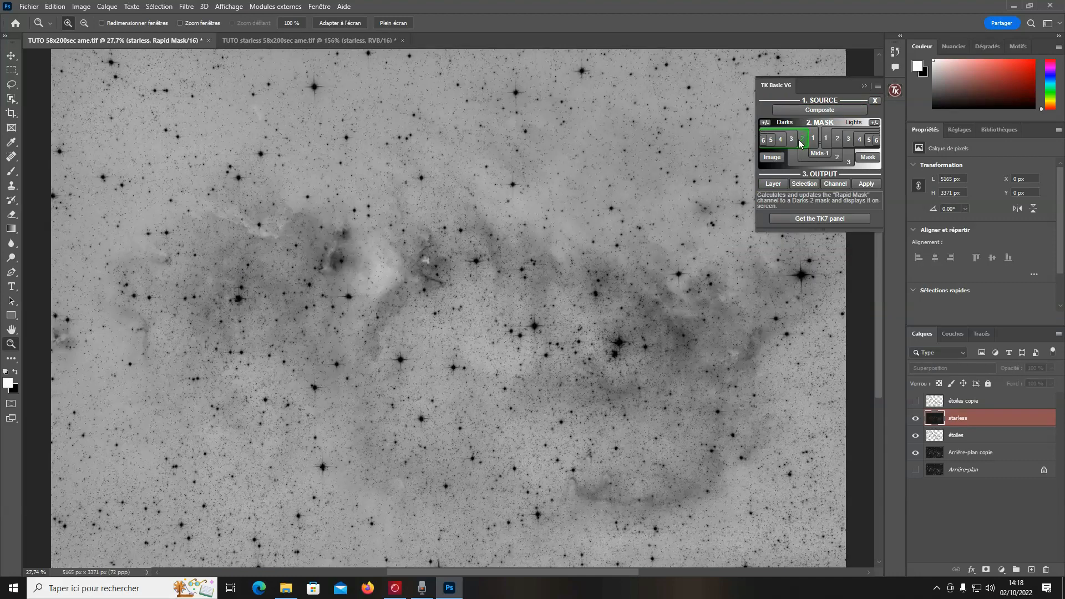
click(773, 184)
click(776, 157)
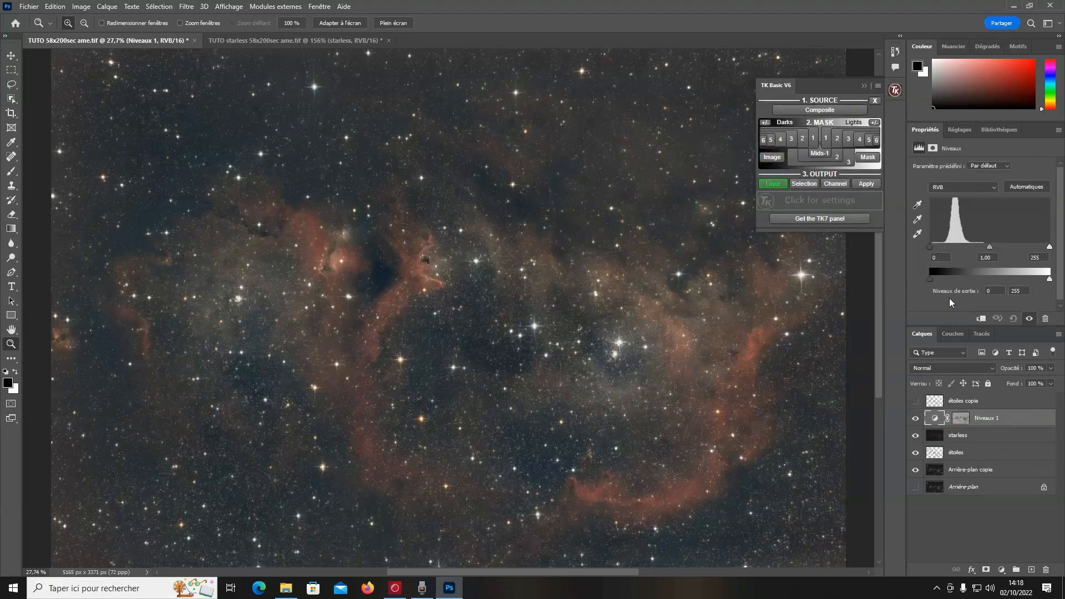
Feather the Niveaux 1 mask by about 1.2 px and set the Levels black input to 22
click(961, 417)
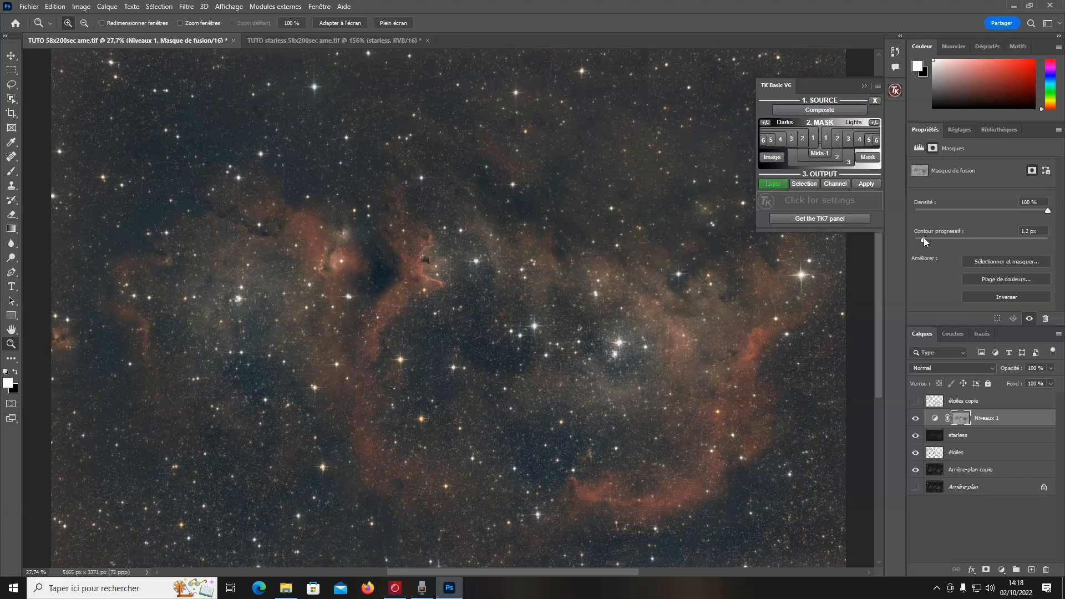
click(934, 418)
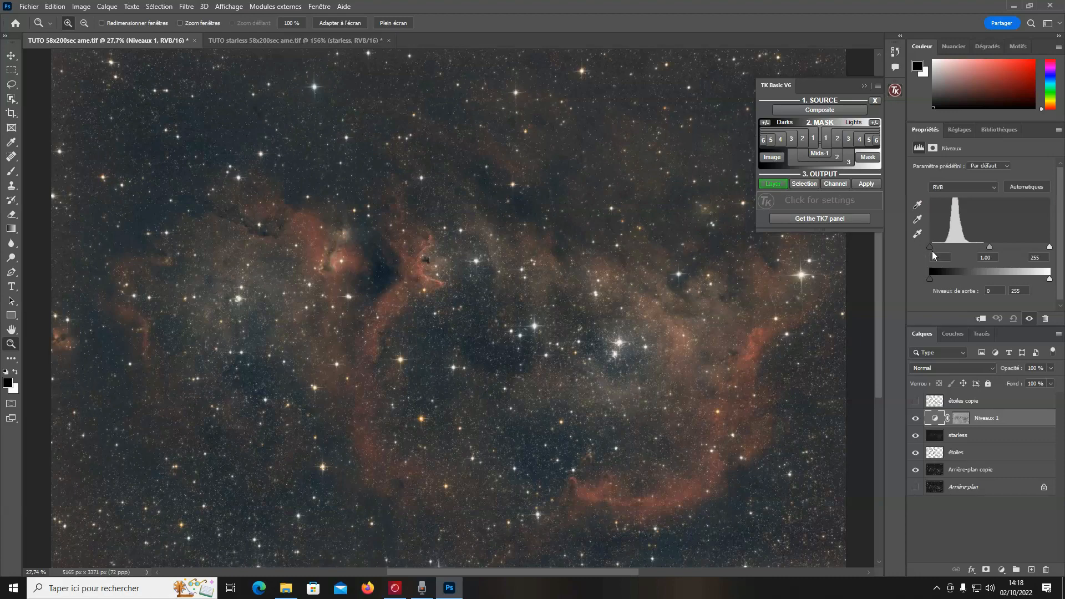
drag(930, 247, 936, 248)
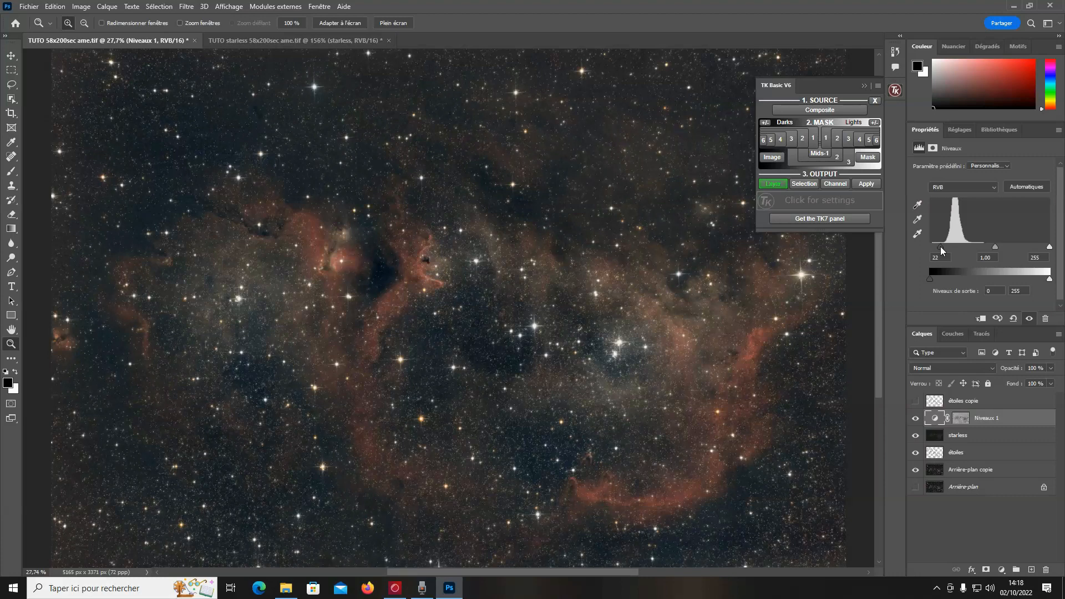
Compare the whole image with and without the étoiles, étoiles copie and Niveaux 1 layers
click(915, 453)
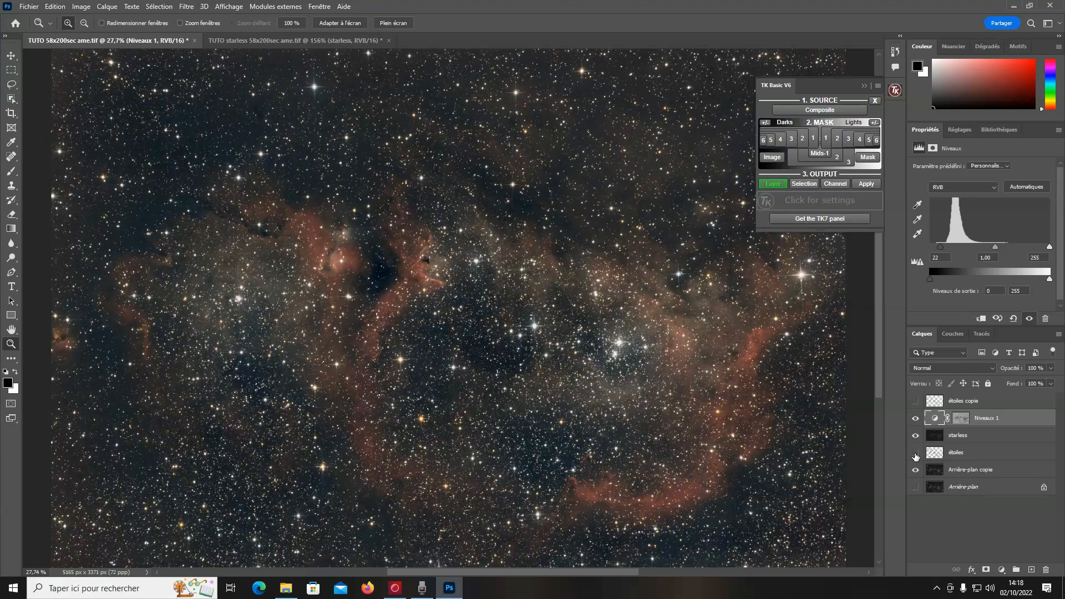
click(915, 454)
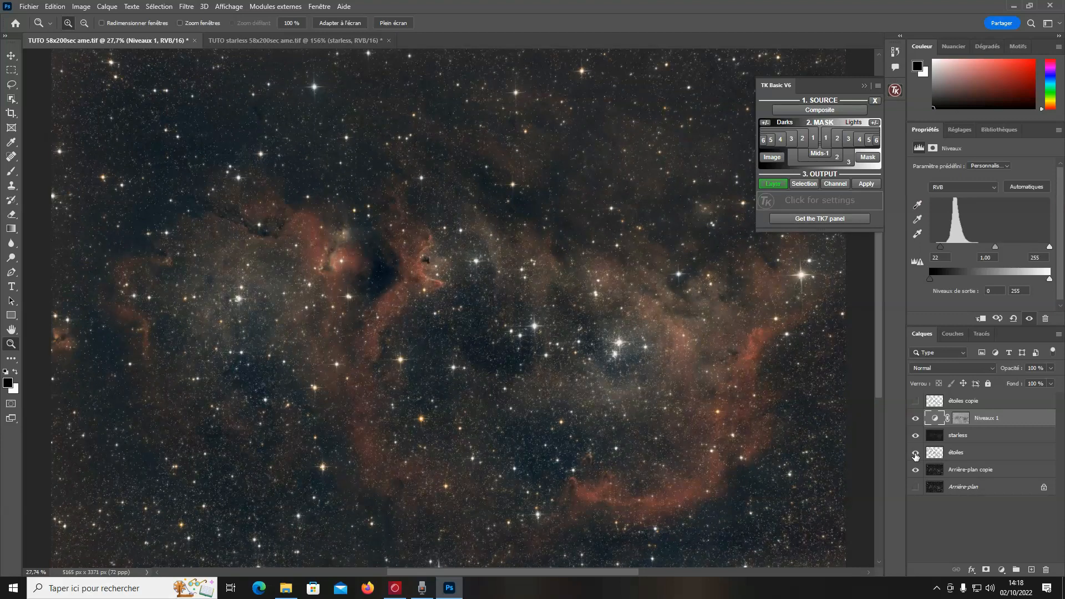
click(915, 403)
click(915, 403)
click(915, 418)
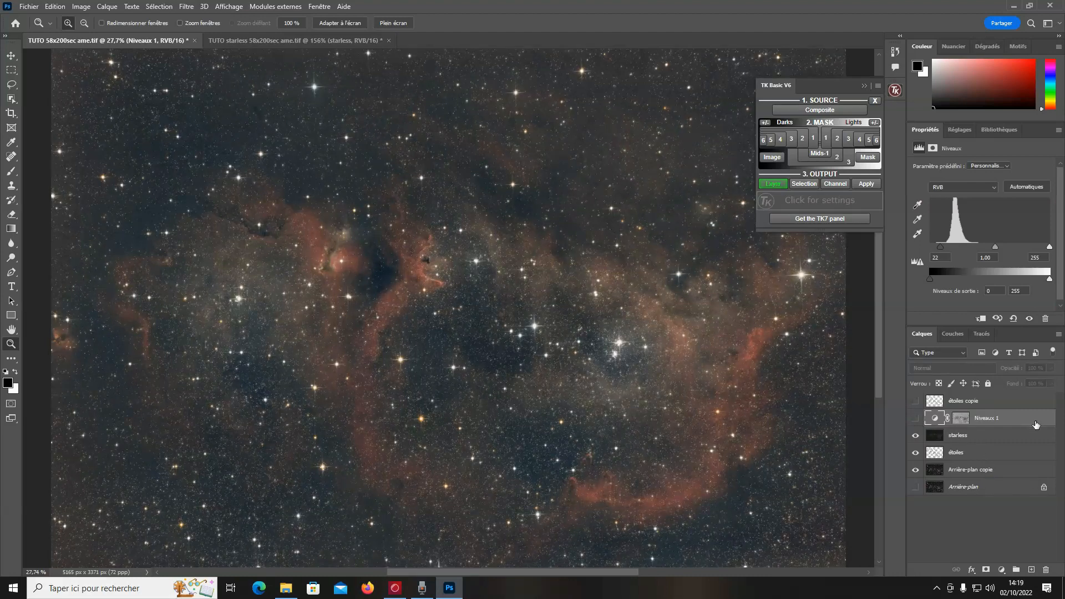
click(915, 419)
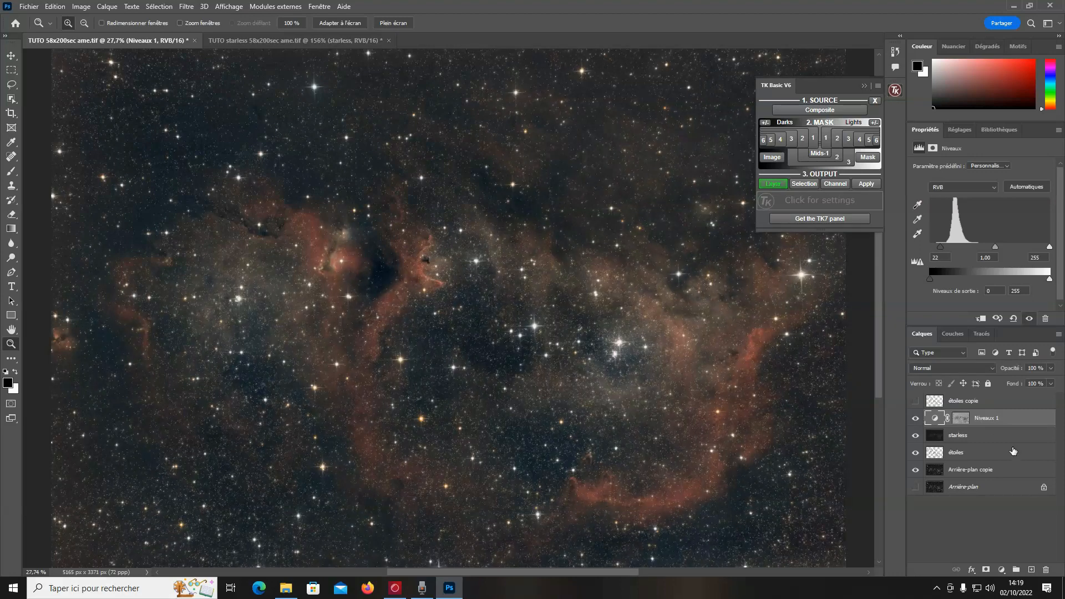
Merge the visible layers from Niveaux 1 down to Arrière-plan copie into a single layer
shift+click(989, 471)
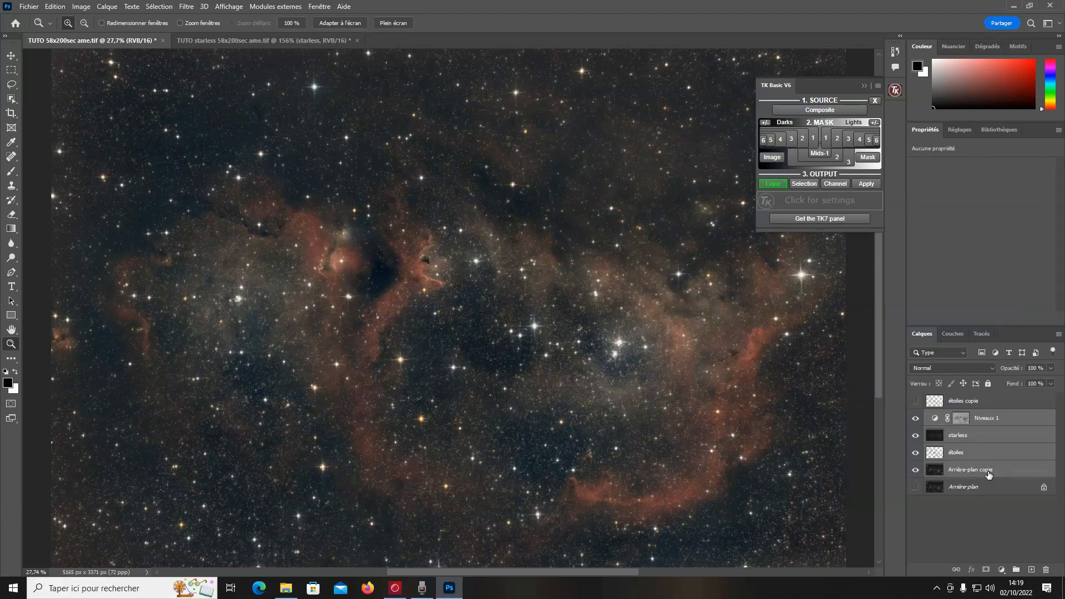
right_click(988, 472)
click(879, 436)
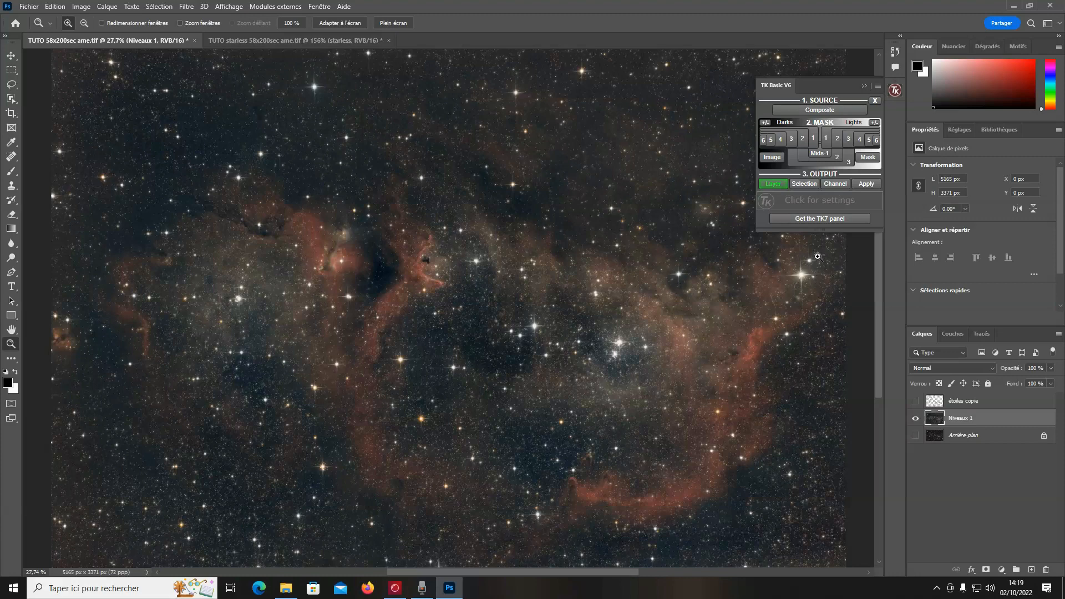
Preview a Midtones-2 luminosity mask of the composite, leave the mask view and inspect the nebula's central detail up close
click(816, 111)
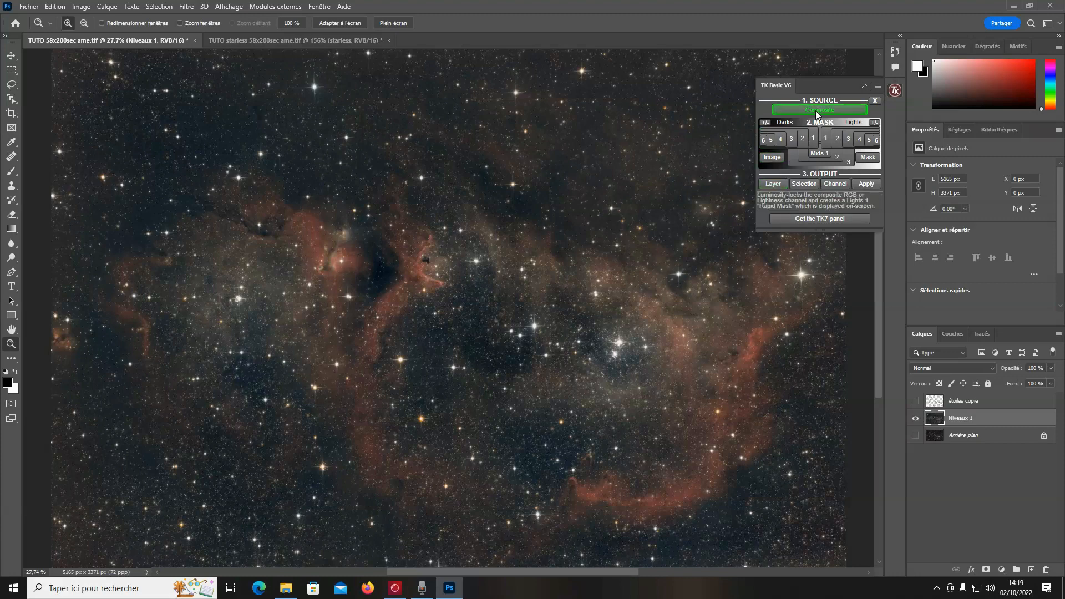
click(836, 158)
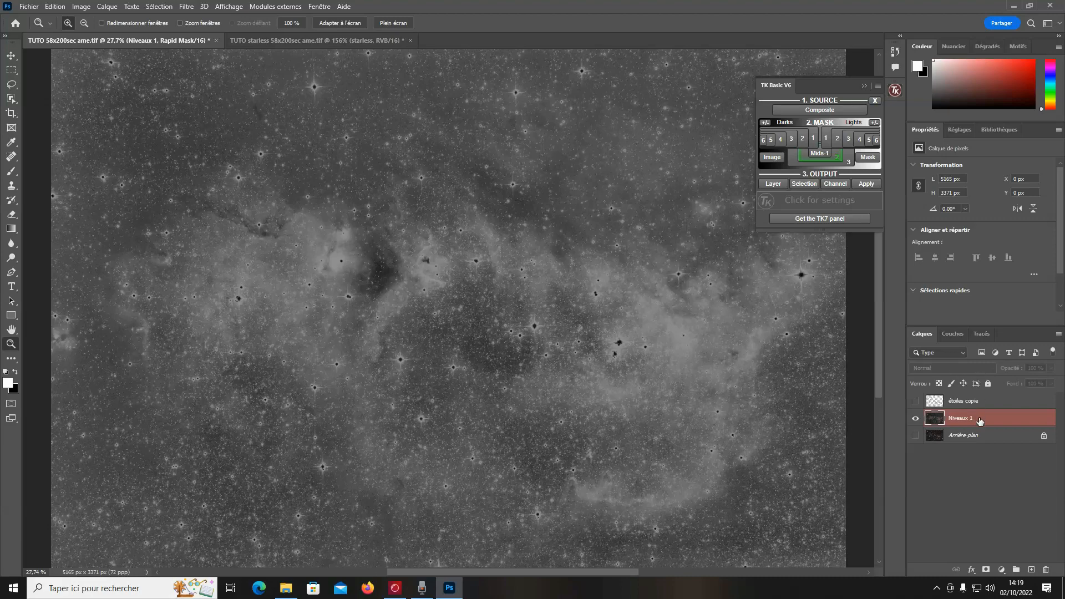
key(q)
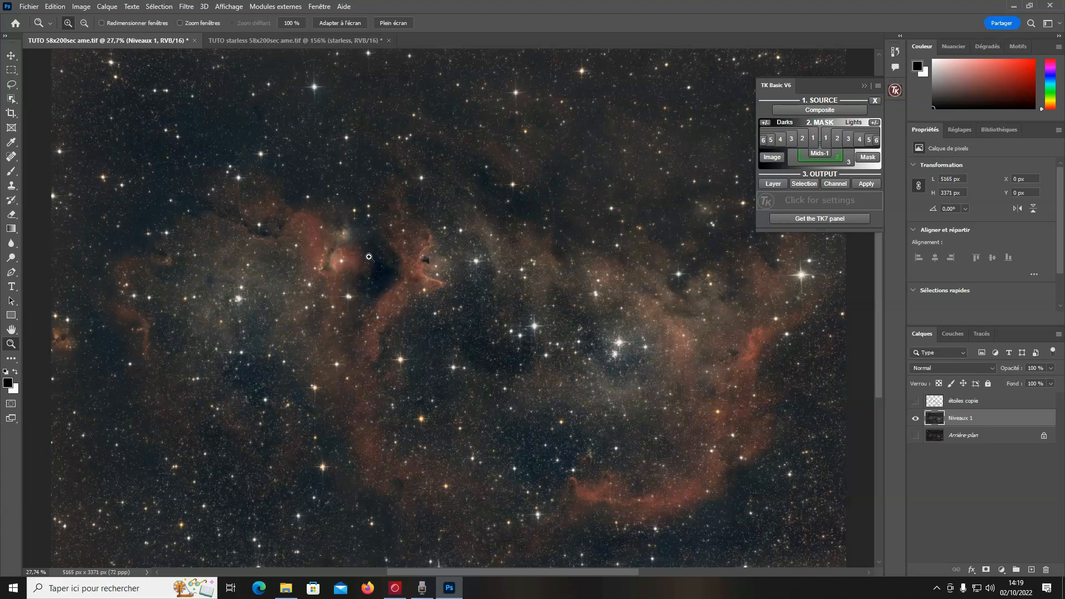
drag(324, 177, 582, 376)
drag(346, 157, 579, 356)
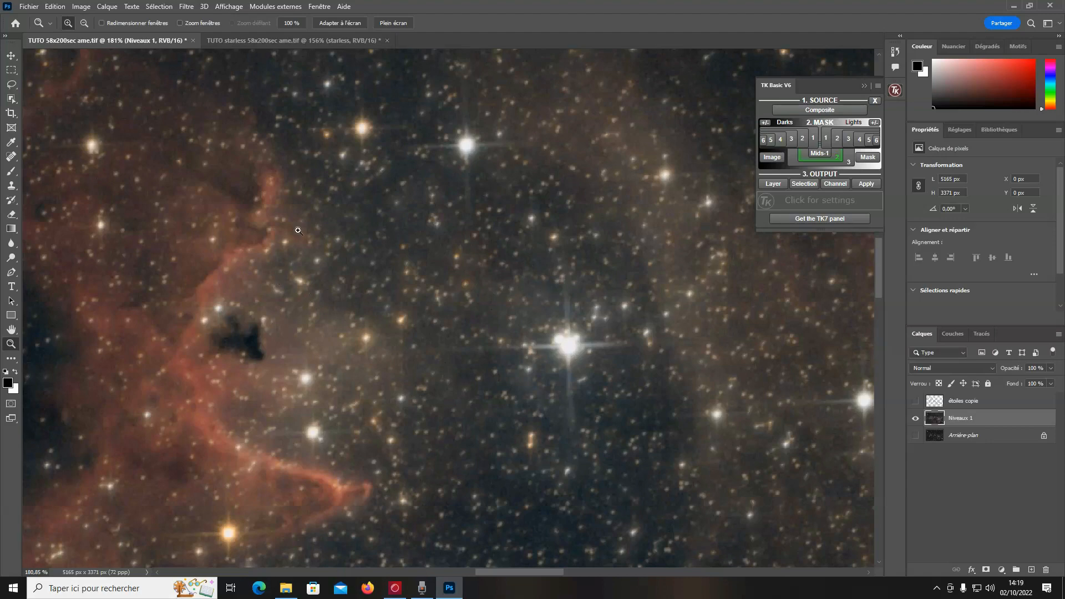
right_click(253, 418)
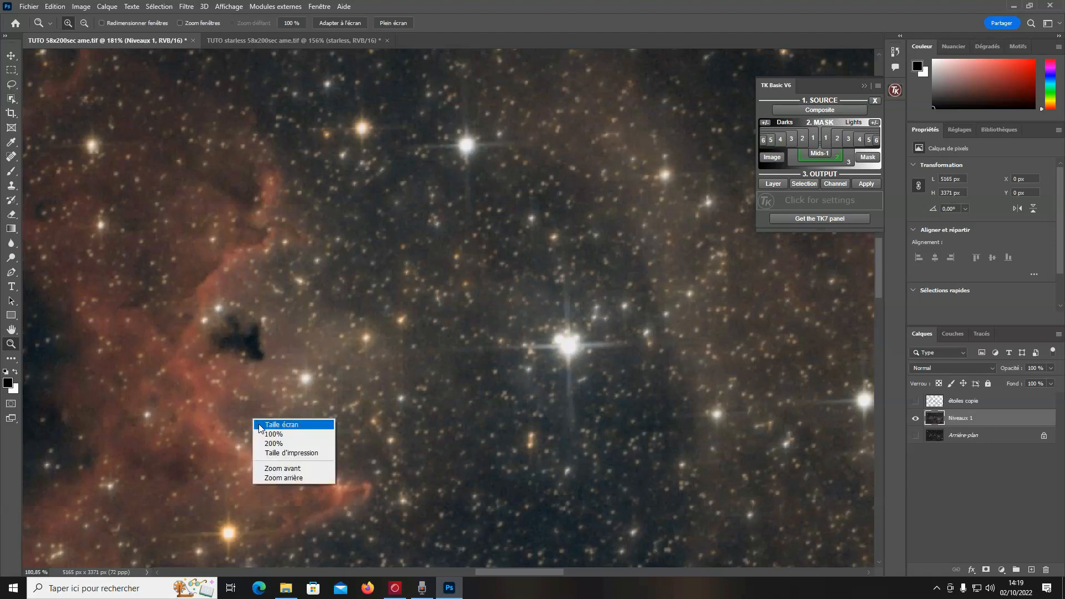
click(262, 427)
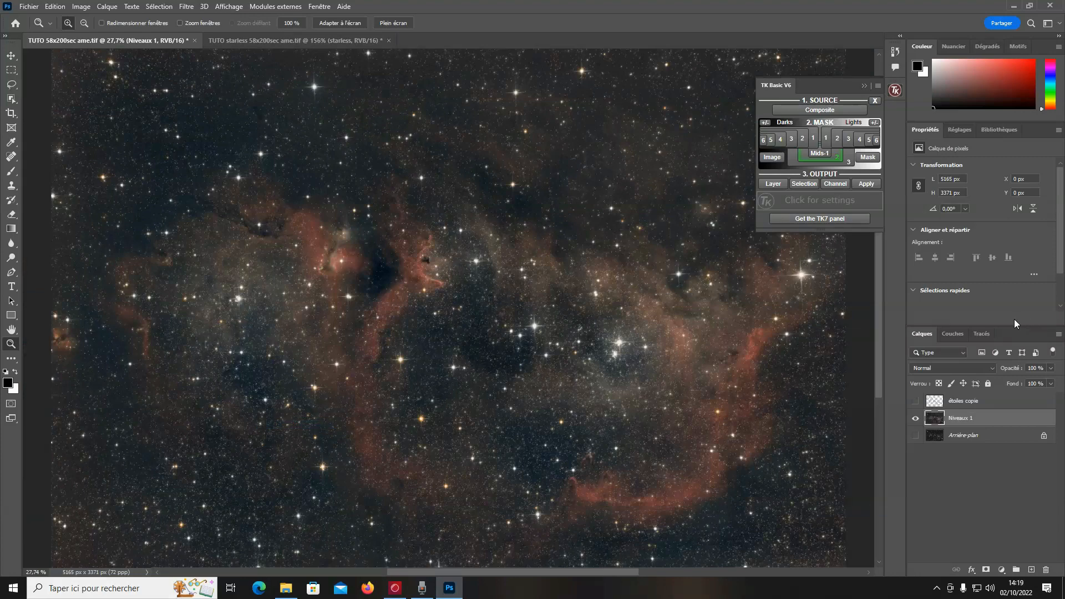
Create a Brightness/Contrast adjustment layer masked with the composite's Midtones-2 luminosity mask, and feather its mask by 1.5 px
click(810, 111)
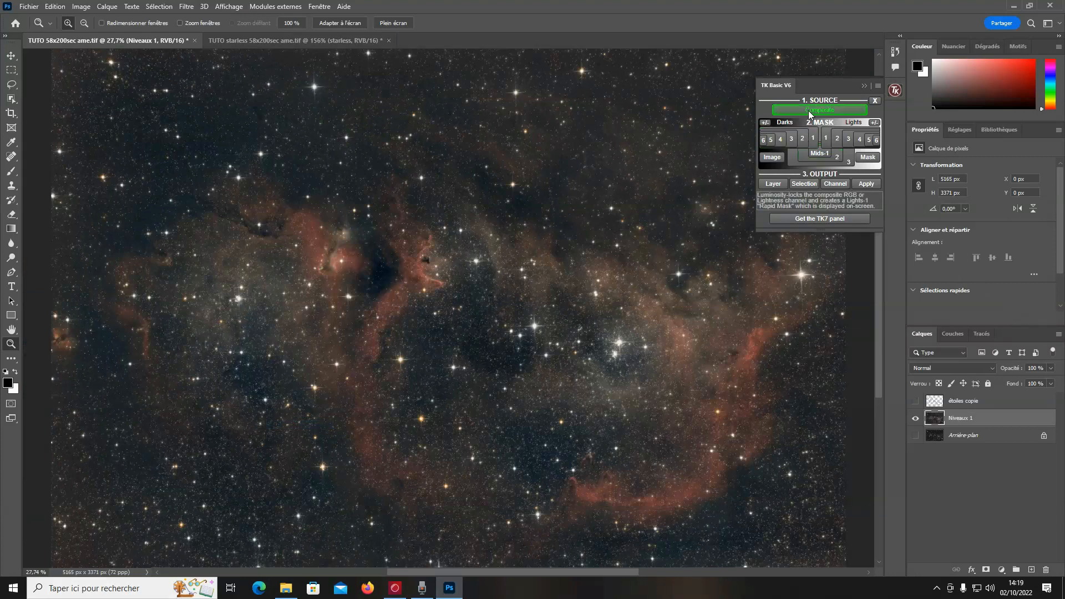
click(838, 156)
click(773, 184)
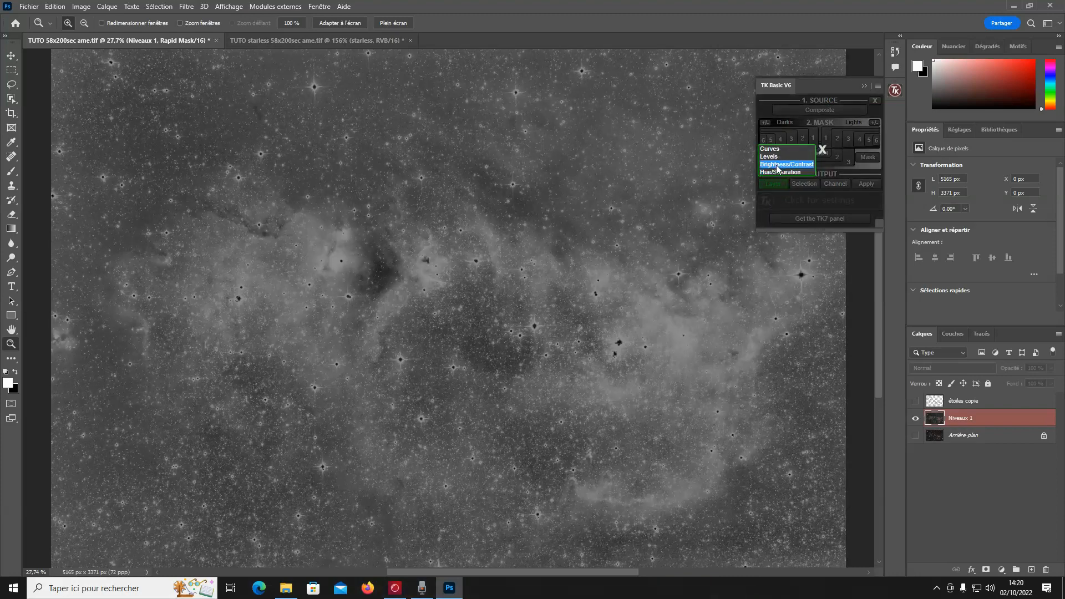
click(776, 164)
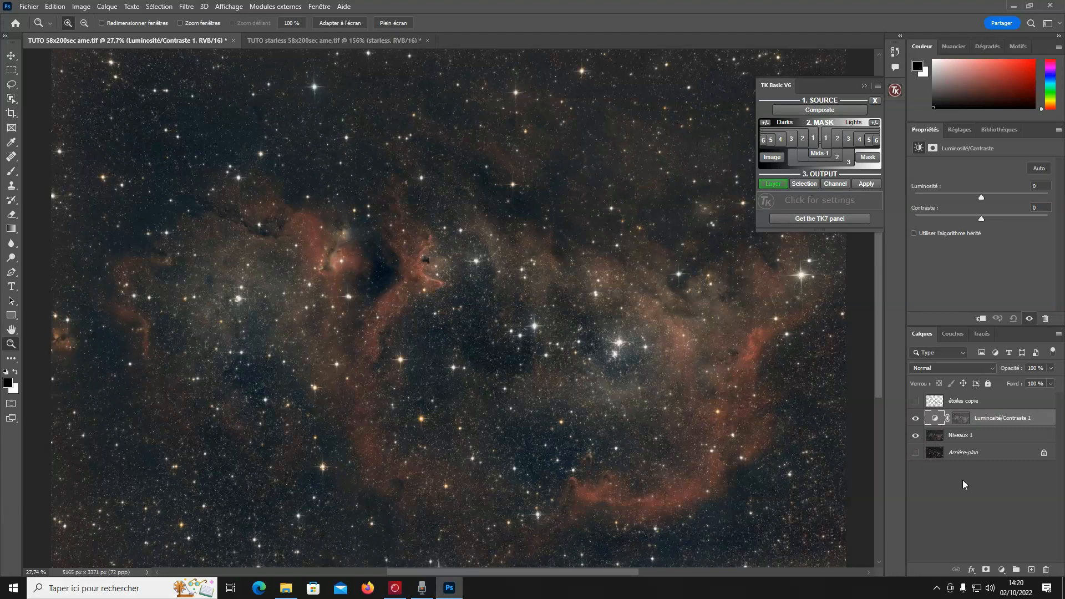
click(961, 419)
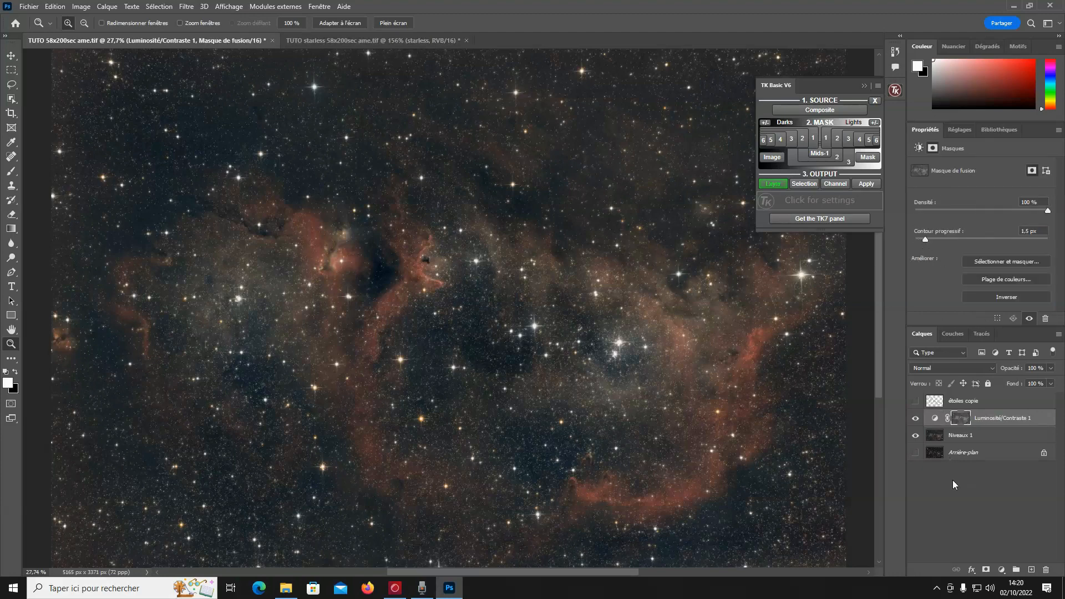
Set the brightness of Luminosité/Contraste 1 to 14 and compare the image with and without the adjustment
click(936, 419)
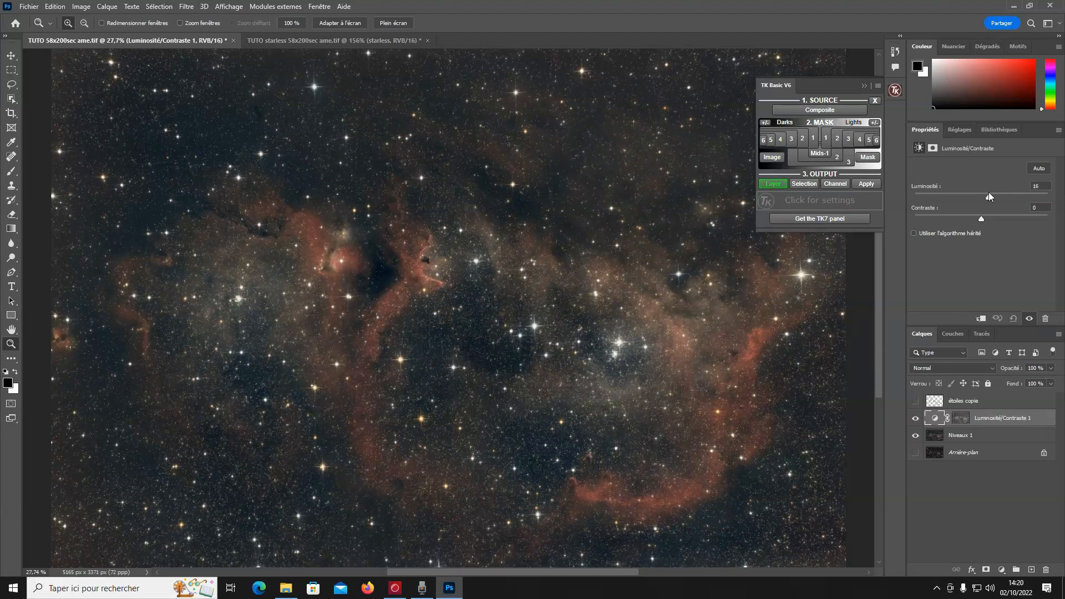
click(988, 192)
click(916, 421)
click(915, 419)
click(915, 419)
click(916, 419)
click(916, 420)
click(916, 420)
click(965, 422)
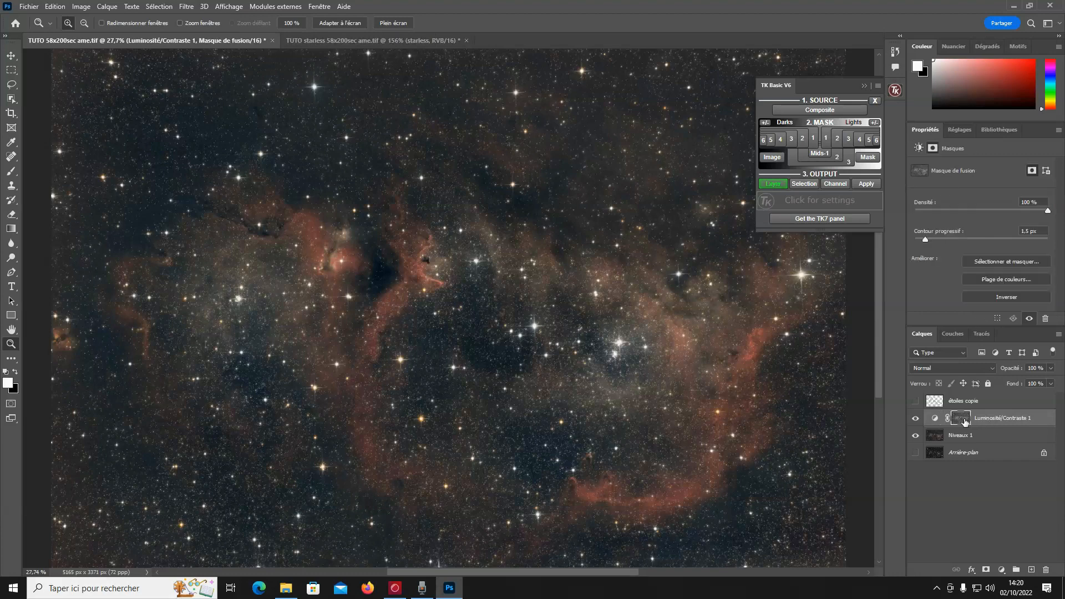
click(942, 422)
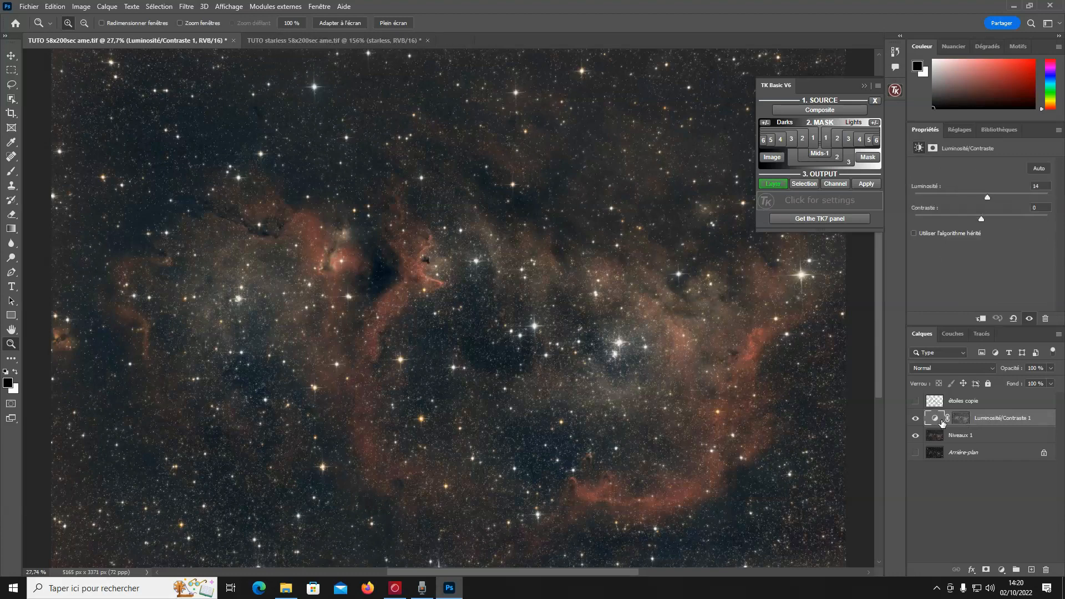
Add a Vibrance adjustment layer, replace its mask with a copy of the Luminosité/Contraste 1 mask, and set the vibrance to +48
click(961, 129)
click(990, 155)
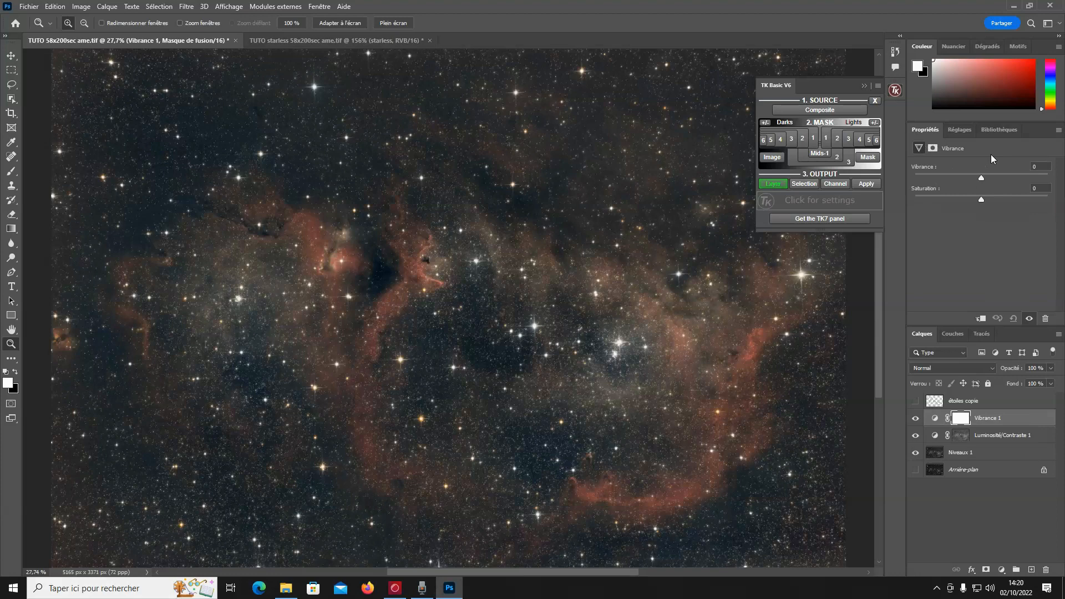
drag(962, 437, 964, 426)
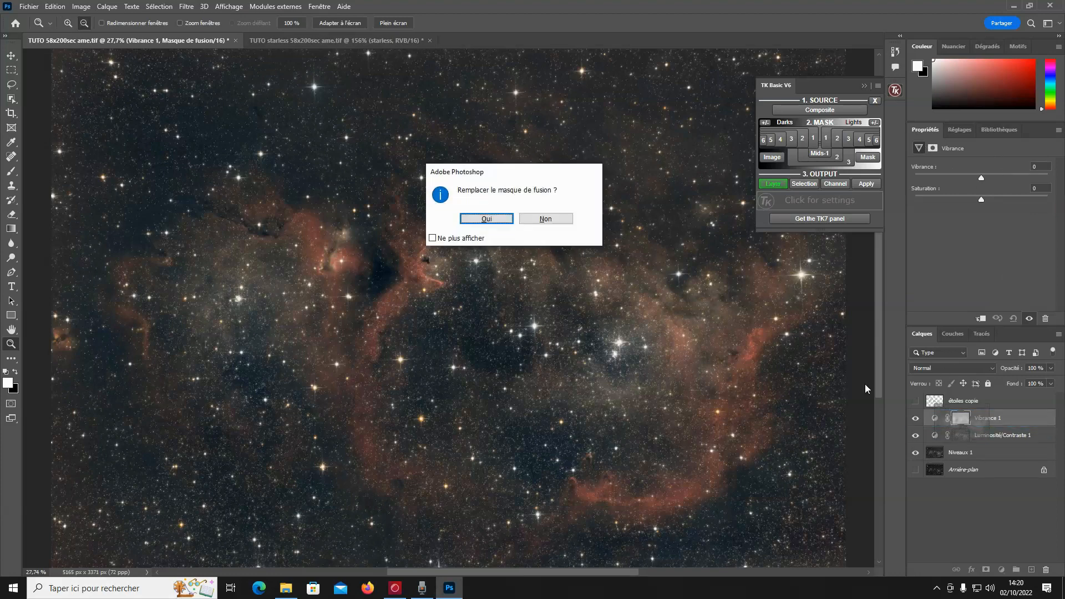
click(502, 217)
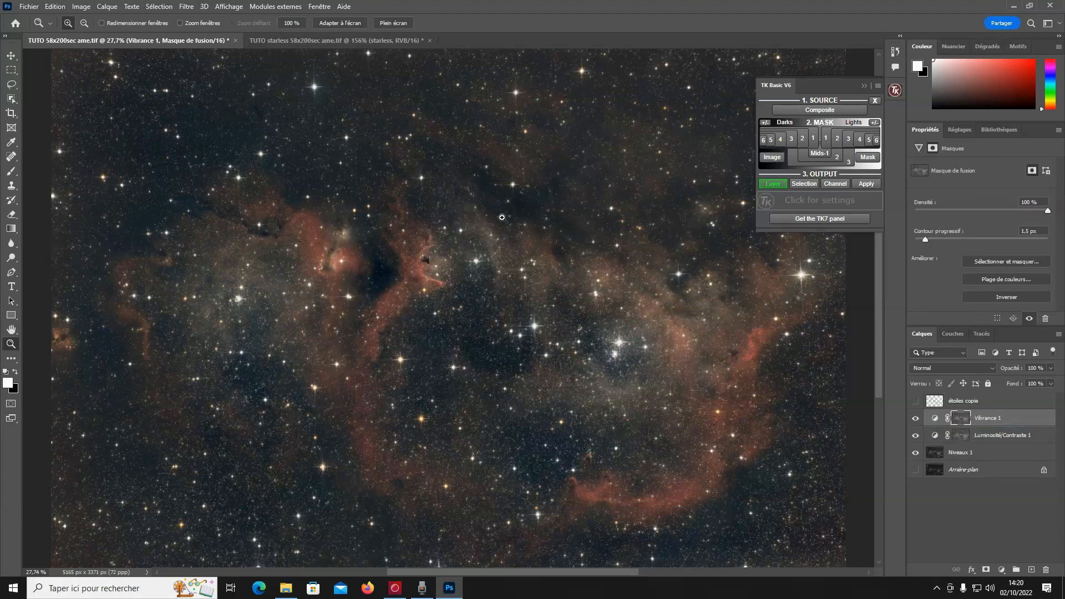
click(935, 418)
drag(983, 177, 991, 178)
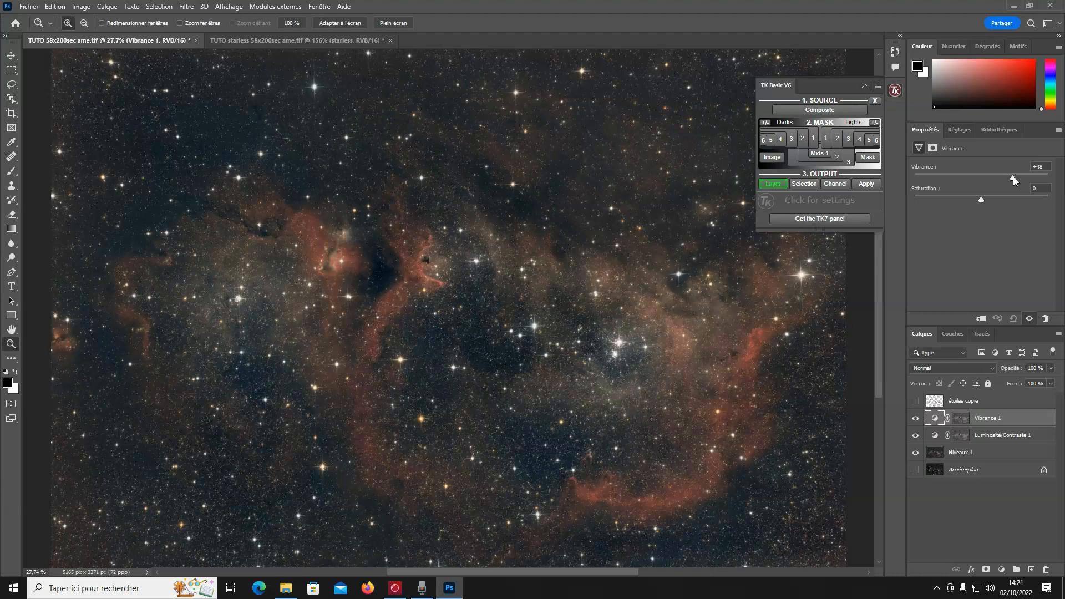
Add a Selective Color adjustment layer with a copy of the feathered Midtones-2 mask, and reduce the cyan in the reds
click(964, 130)
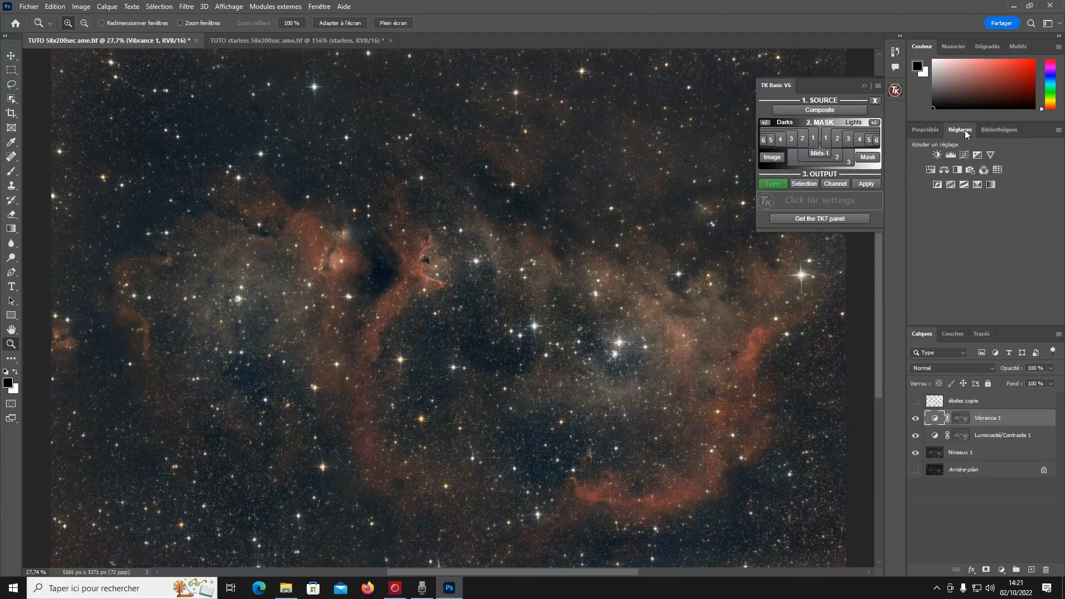
click(978, 185)
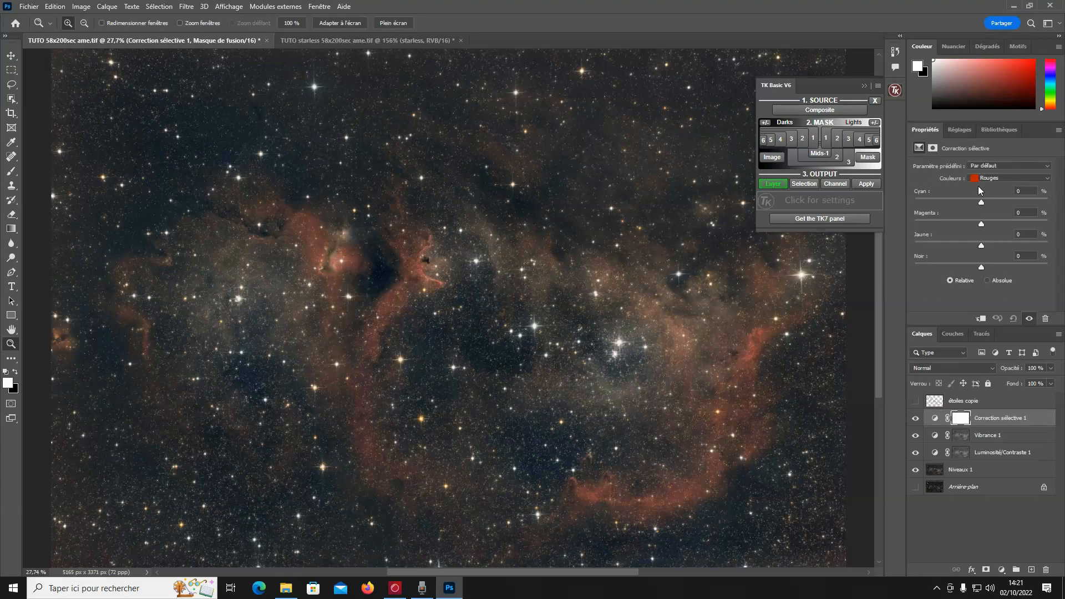
drag(961, 418, 961, 419)
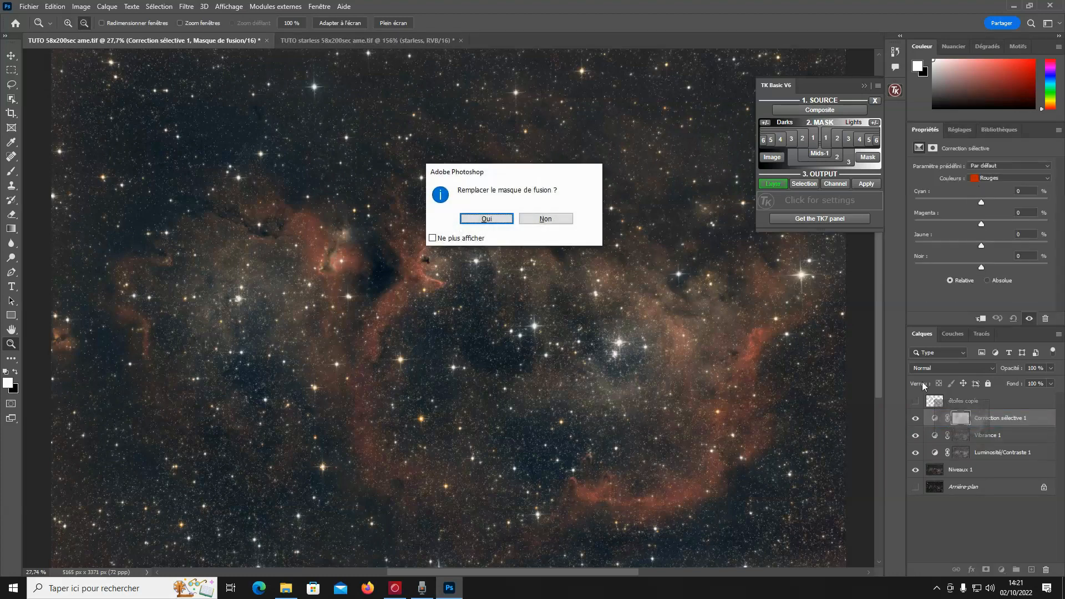
click(489, 218)
click(935, 419)
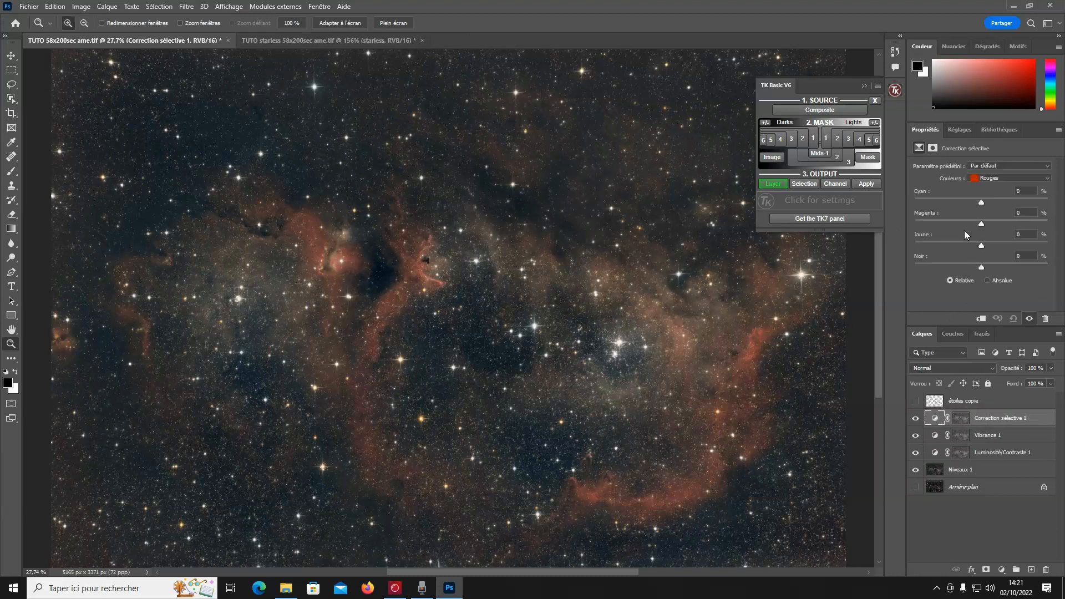
drag(981, 203, 968, 204)
Merge the Selective Color, Vibrance and Brightness/Contrast adjustments with the Niveaux 1 image layer
shift+click(992, 475)
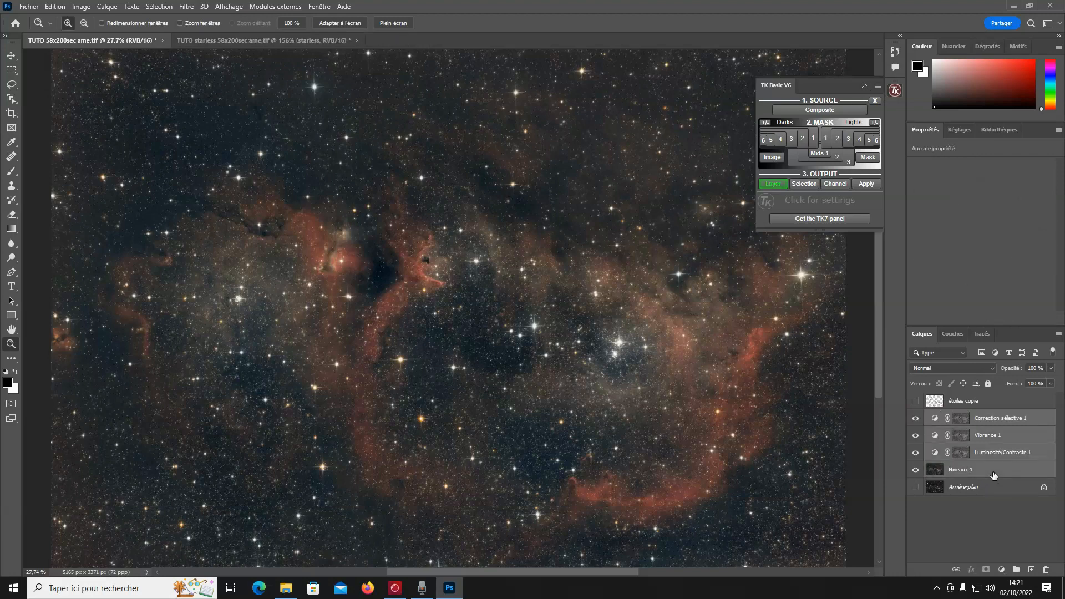
right_click(993, 471)
click(909, 436)
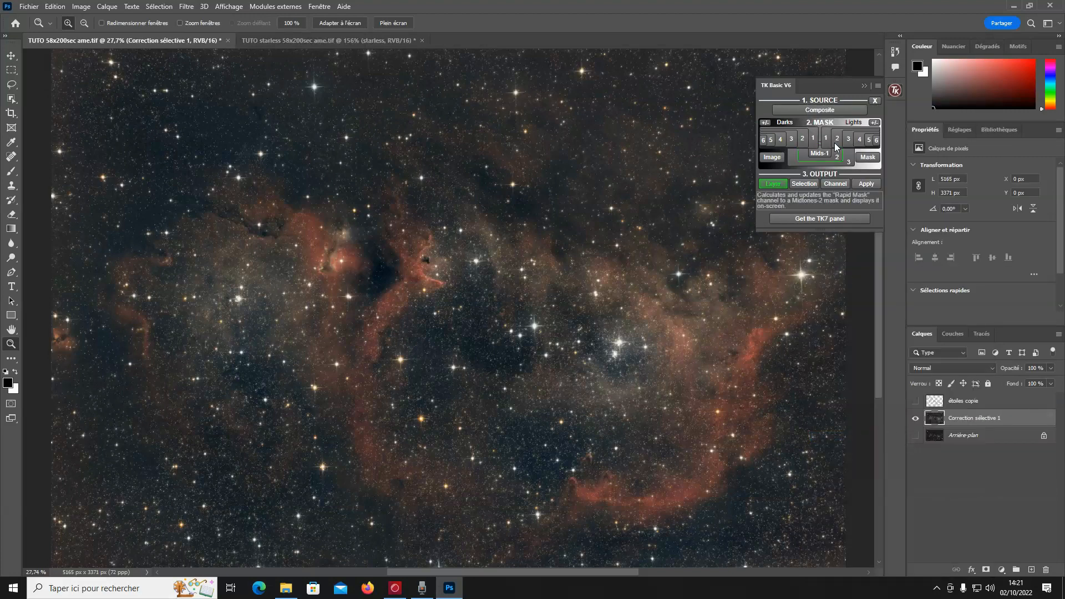
Create a Hue/Saturation adjustment layer masked with the composite's Darks-4 luminosity mask, and feather its mask by 1.6 px
click(827, 112)
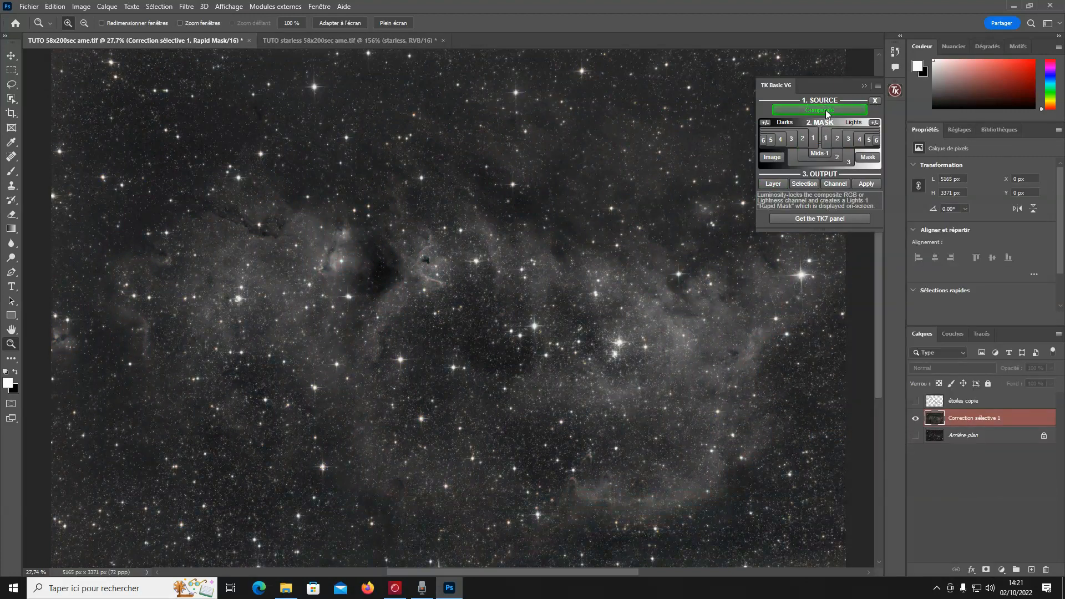
click(781, 140)
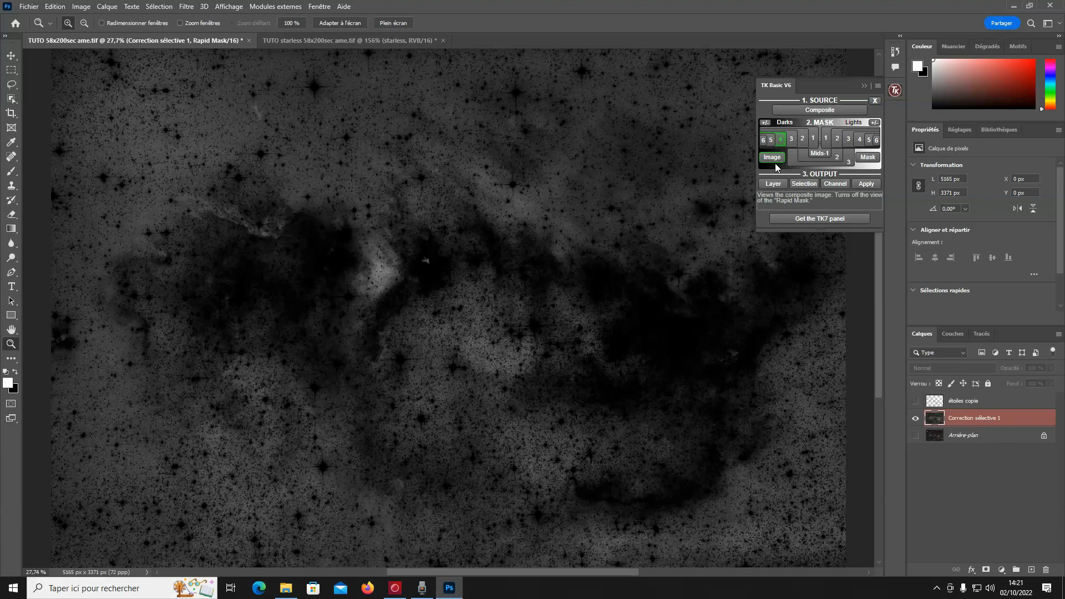
click(773, 183)
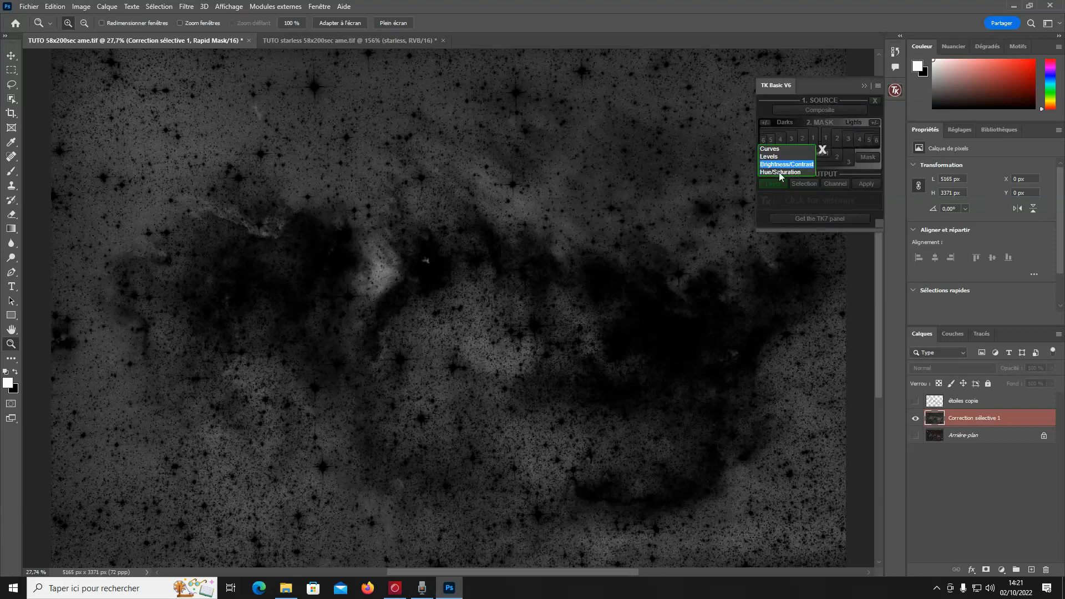
click(779, 171)
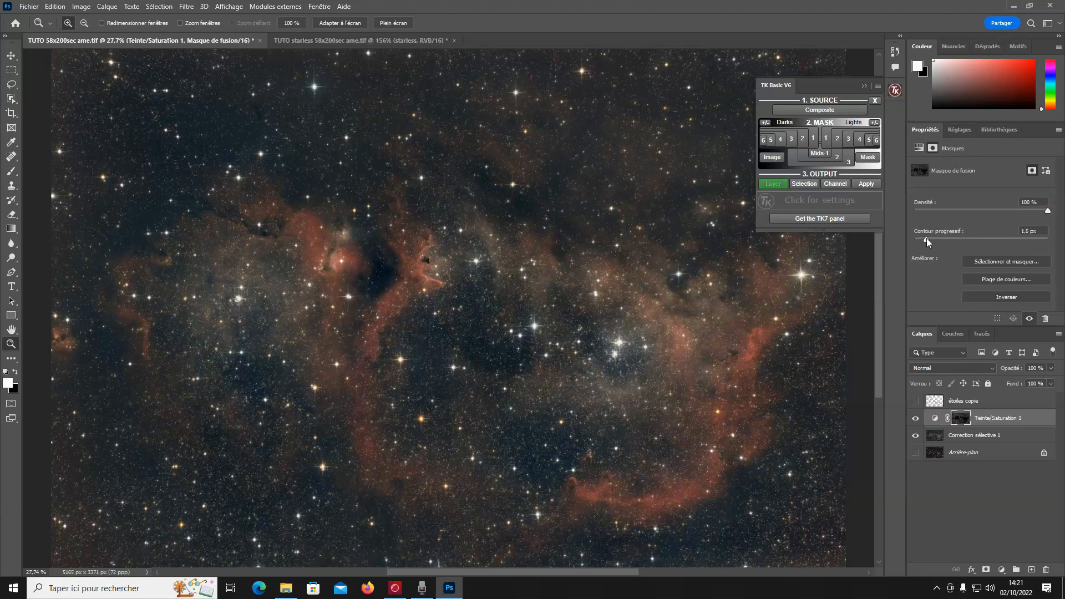
Set the Teinte/Saturation 1 saturation to -31, comparing the dark central nebula area up close with and without the adjustment
click(935, 418)
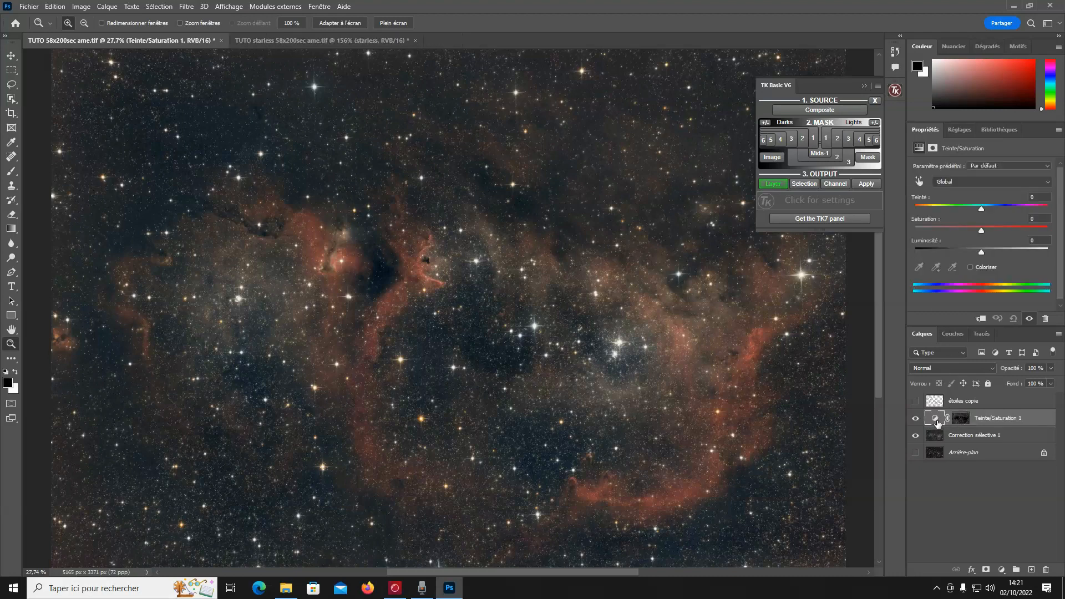
drag(984, 231, 981, 231)
drag(286, 180, 429, 319)
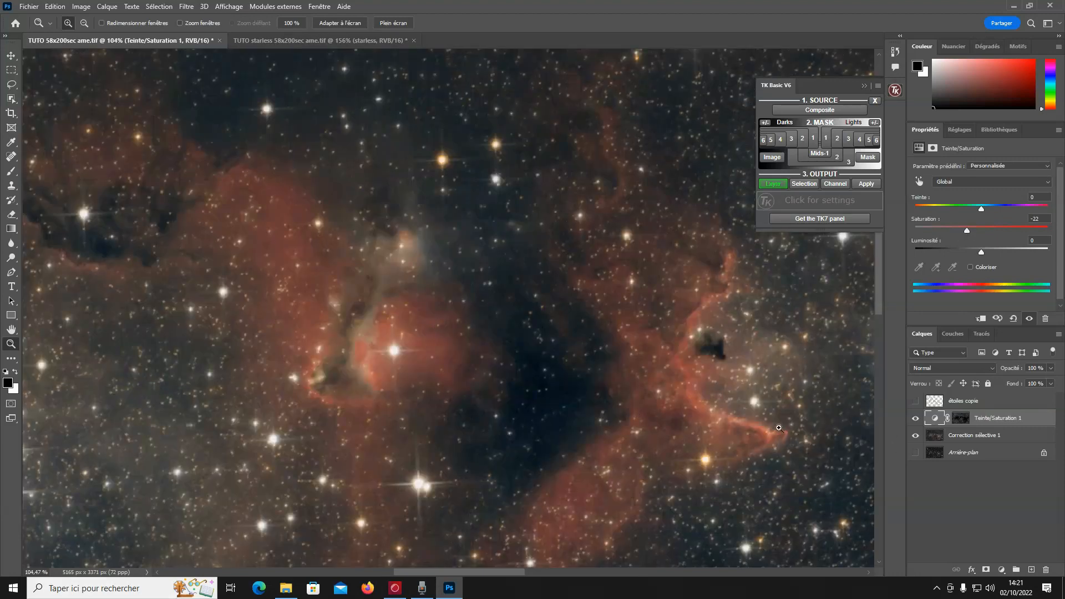
click(915, 419)
click(916, 420)
drag(965, 232, 961, 233)
right_click(581, 452)
click(589, 458)
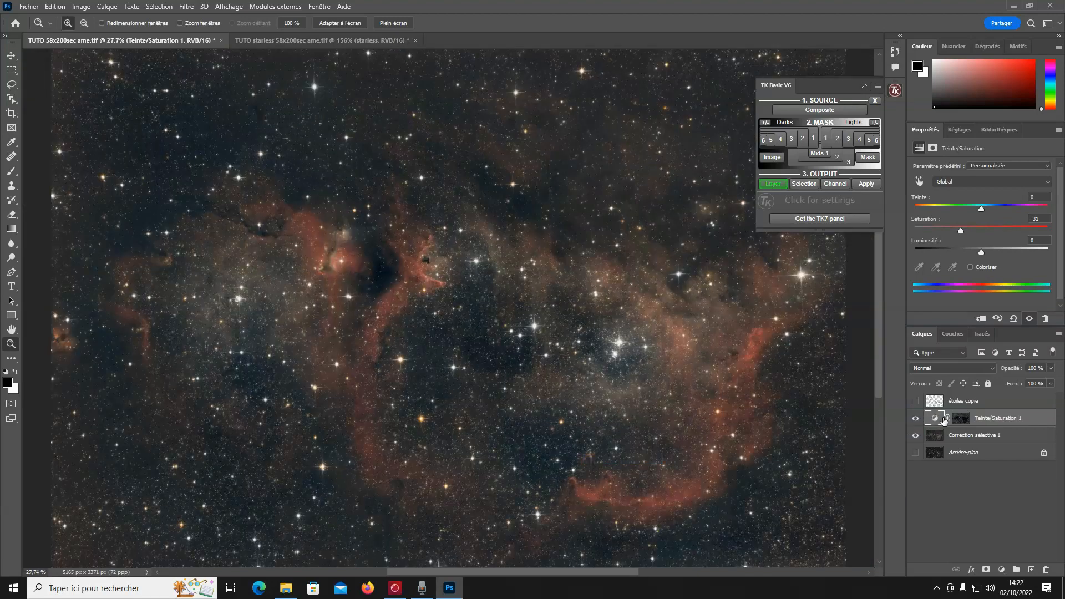
Check the Teinte/Saturation 1 mask on its own, and merge that adjustment with the Correction sélective 1 layer
alt+click(960, 422)
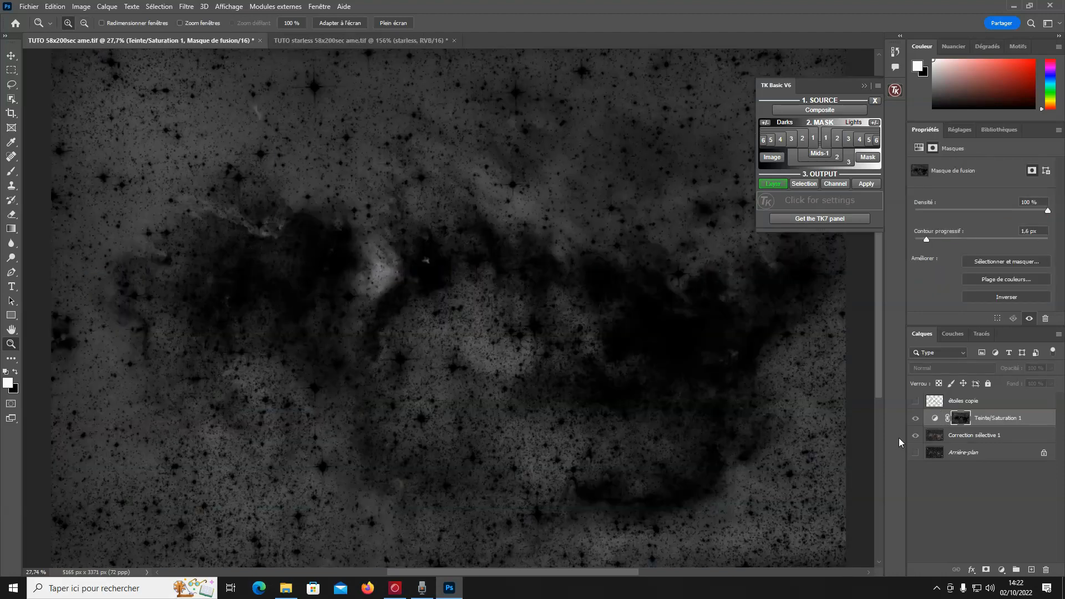
click(1004, 420)
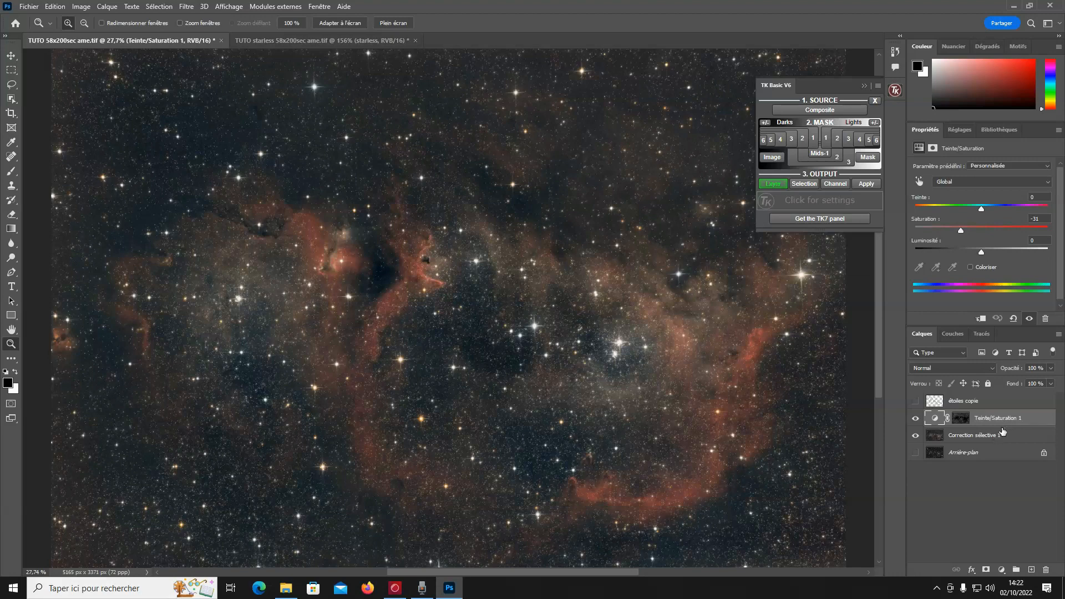
shift+click(1003, 438)
right_click(1003, 437)
click(922, 436)
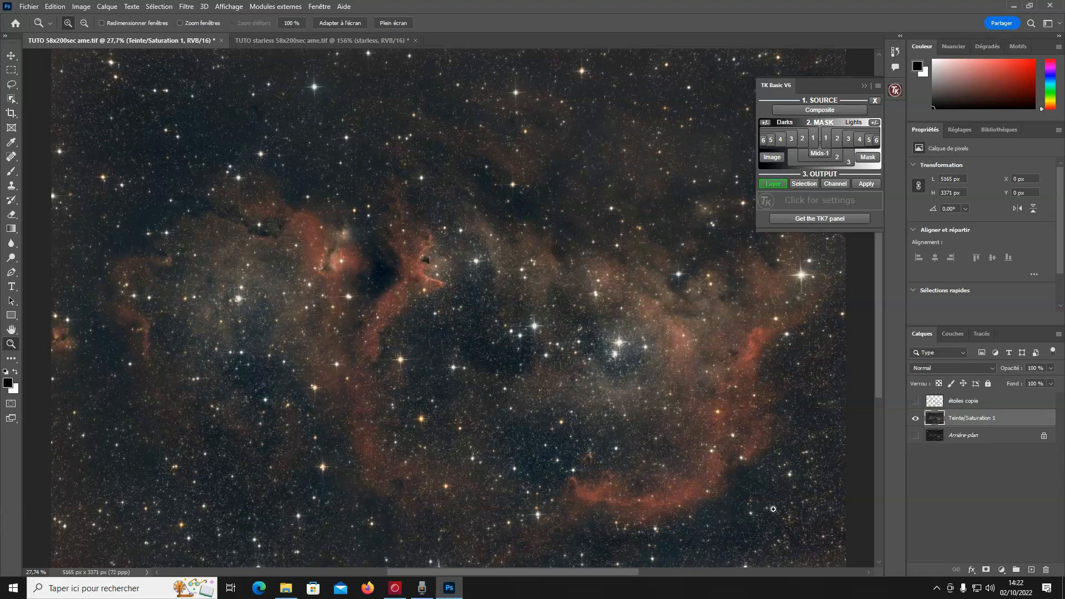
Create a Levels adjustment layer masked with the composite's Darks-2 luminosity mask, and feather its mask by 1.4 px
click(814, 111)
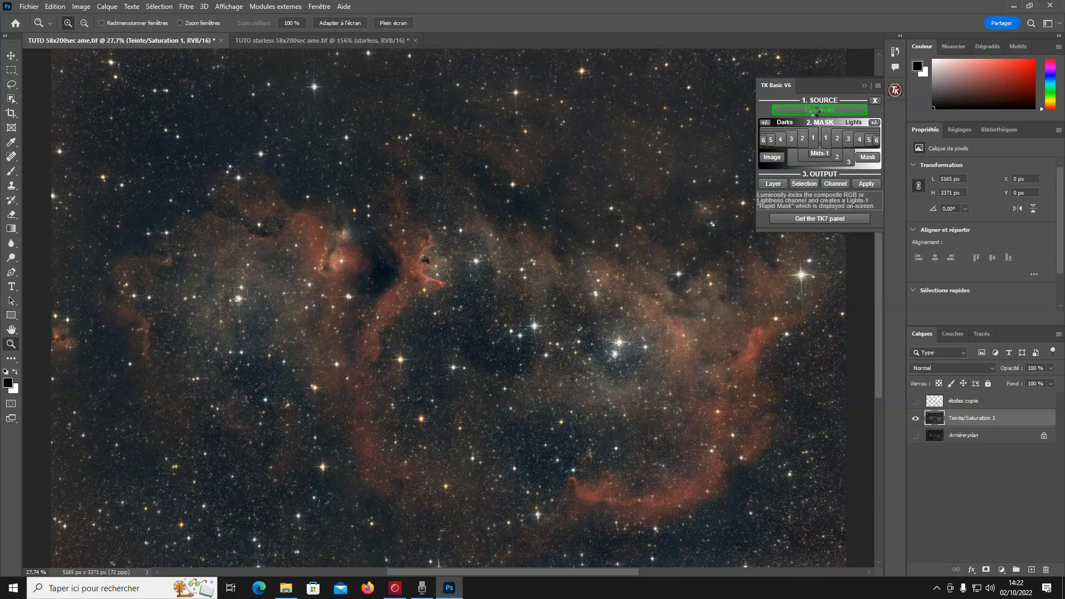
click(802, 139)
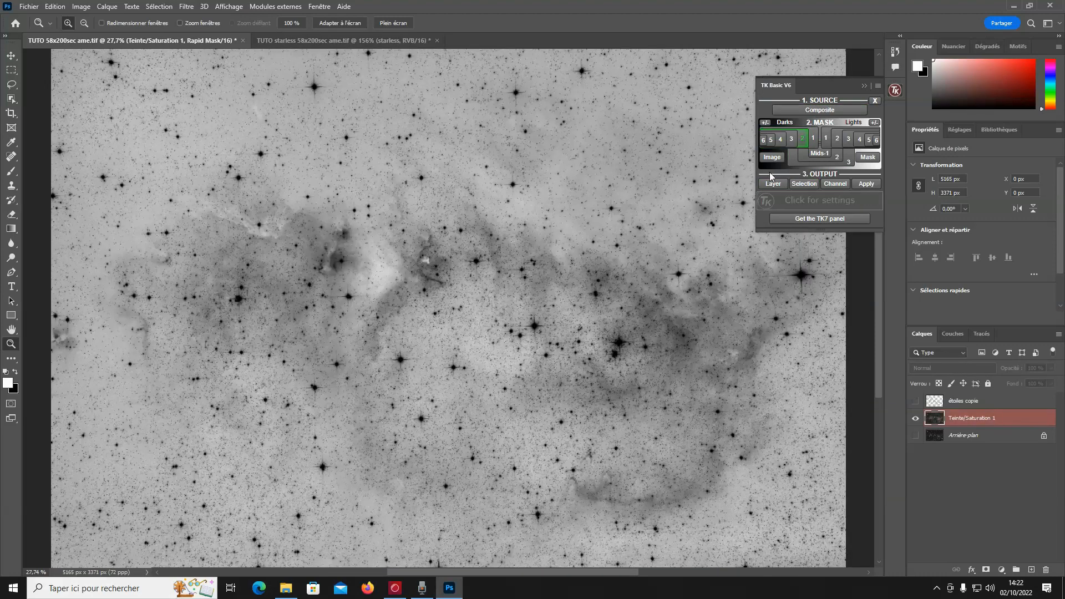
click(774, 185)
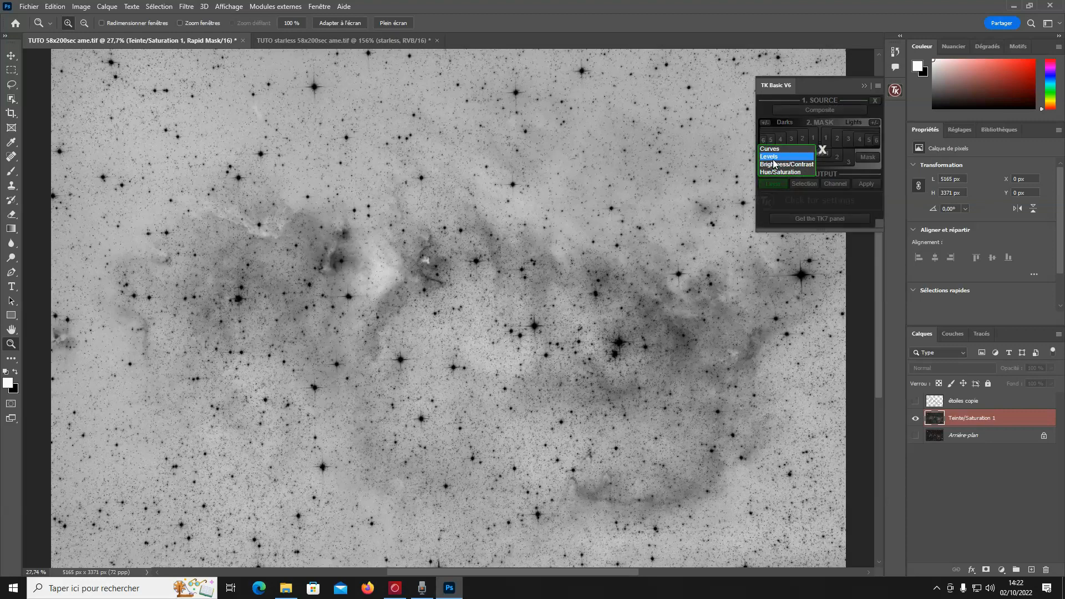
click(774, 157)
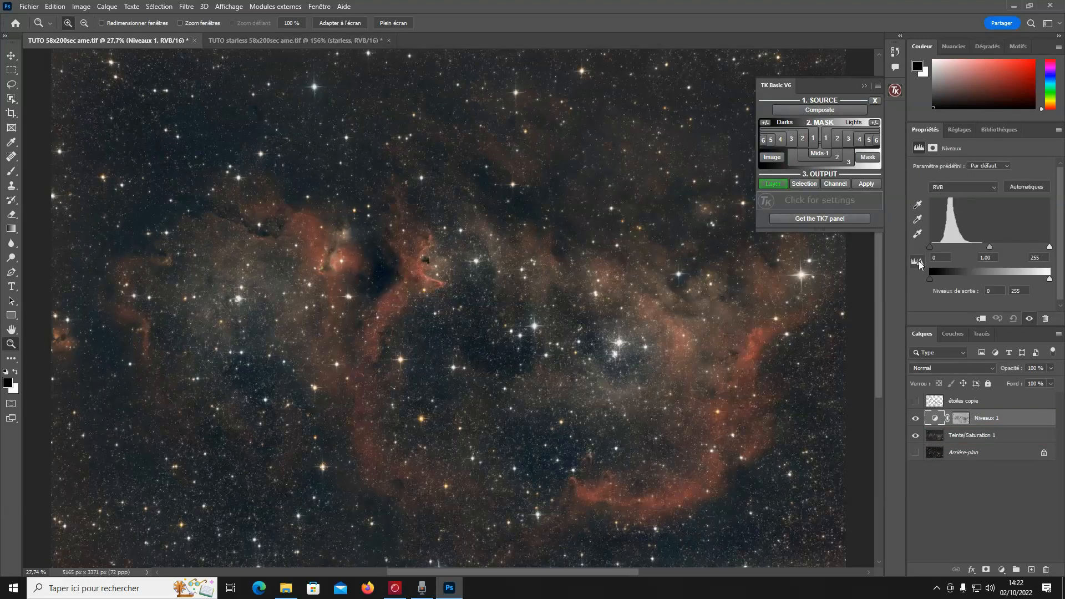
click(963, 422)
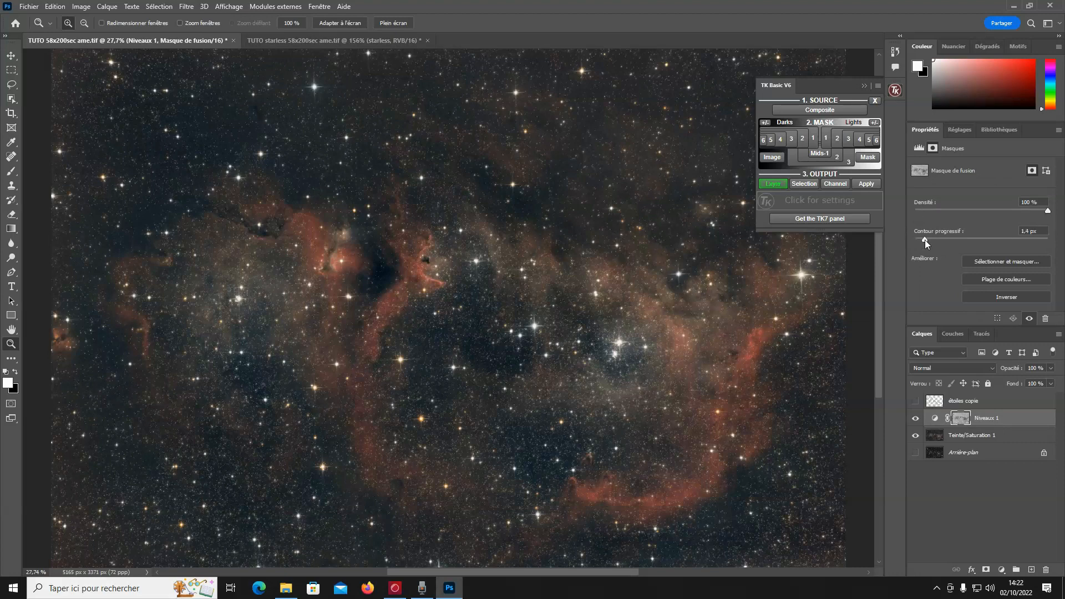
Set the Niveaux 1 black input level to 5, checking the nebula edge and the dark star field up close
click(935, 419)
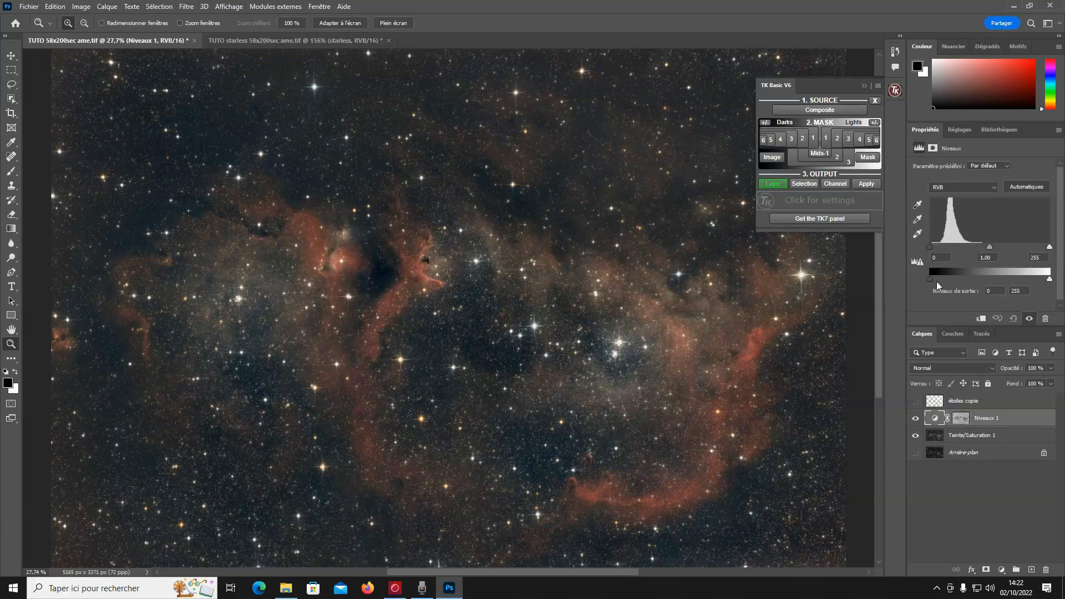
click(917, 262)
drag(930, 247, 931, 247)
drag(401, 236, 478, 301)
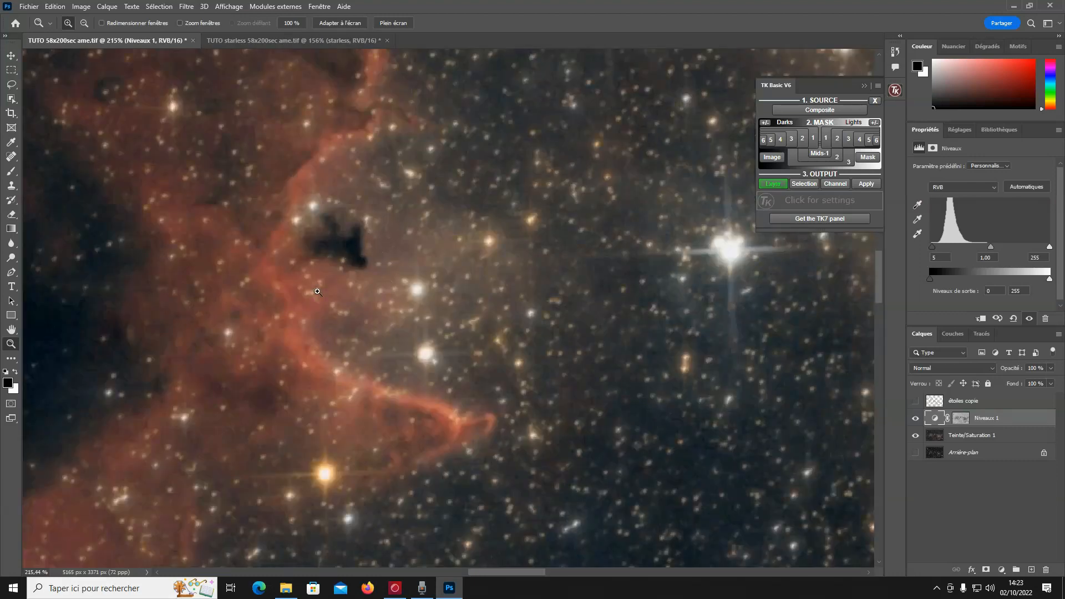
right_click(351, 332)
click(367, 335)
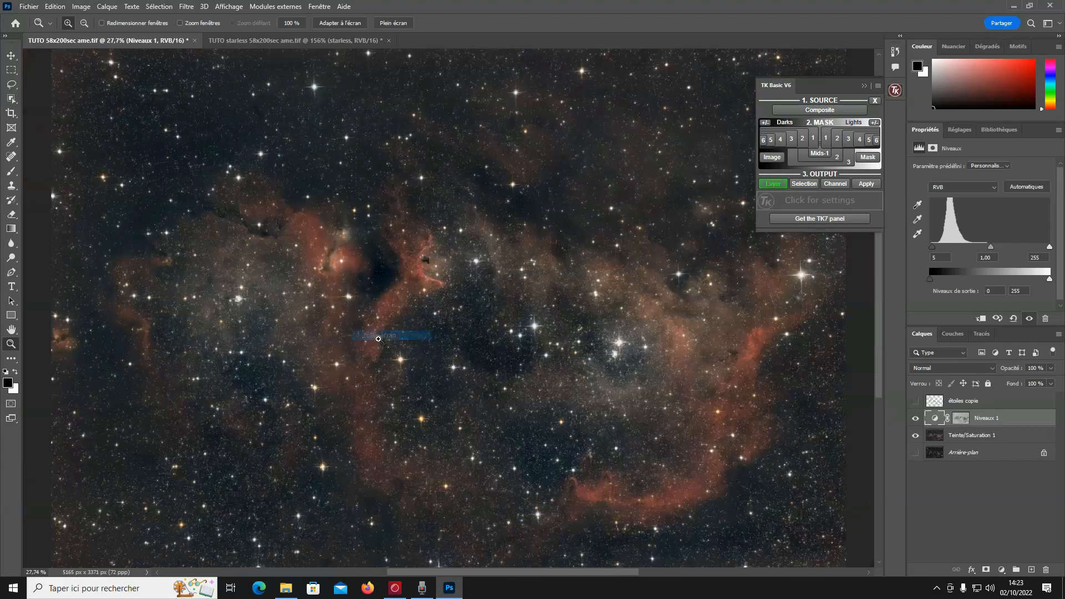
drag(167, 89, 333, 170)
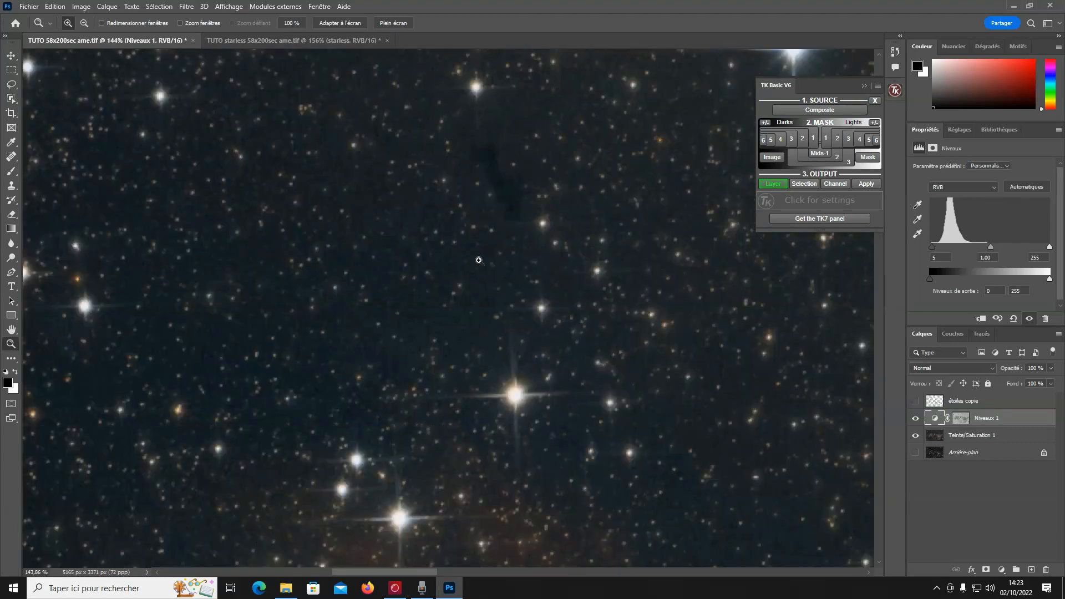
right_click(725, 416)
click(735, 421)
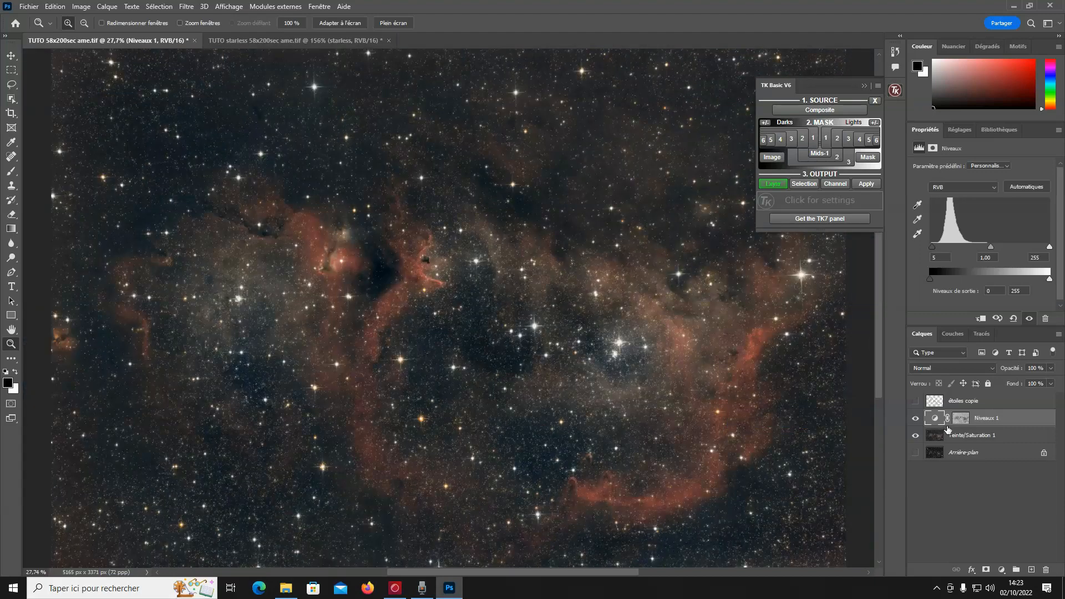
Merge the Niveaux 1 adjustment with the Teinte/Saturation 1 layer, and duplicate the merged layer
shift+click(975, 438)
right_click(975, 438)
click(857, 436)
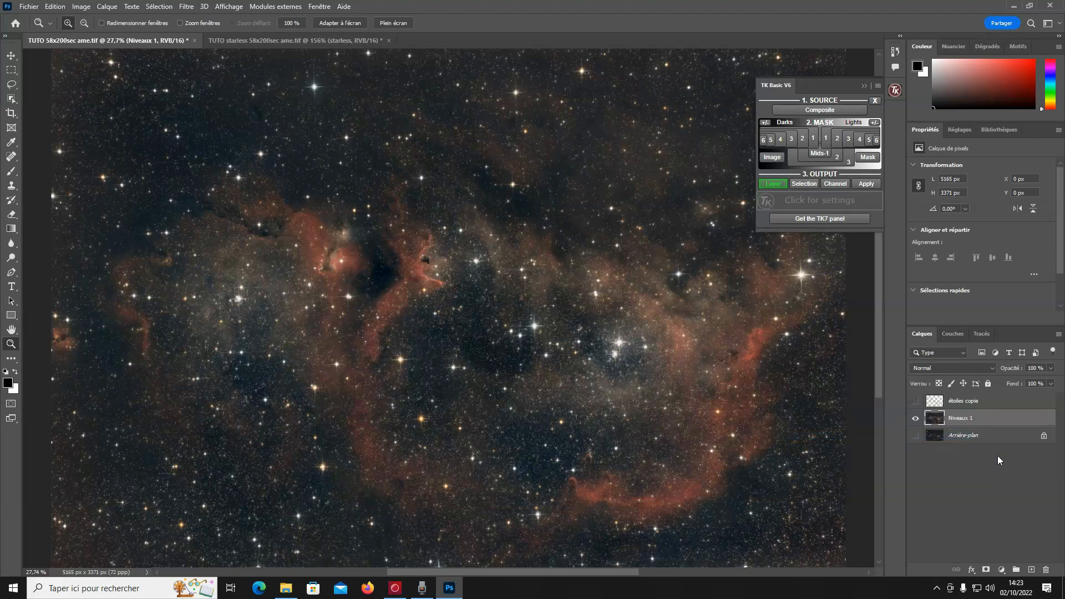
key(ctrl+j)
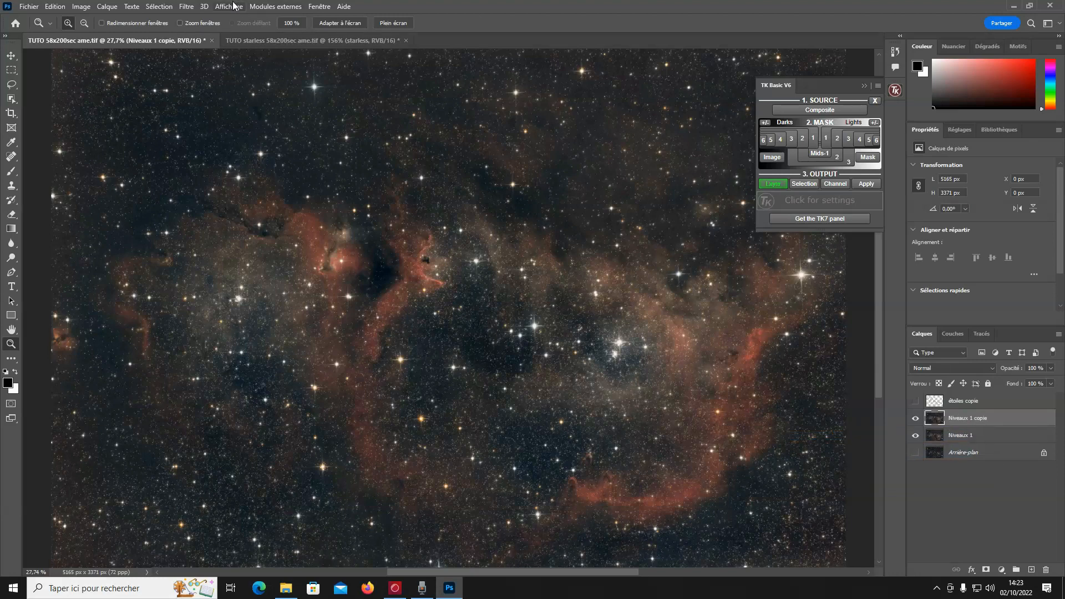
Apply the Camera Raw filter to the duplicate with noise reduction at 100, increased color noise reduction and lowered texture
click(187, 7)
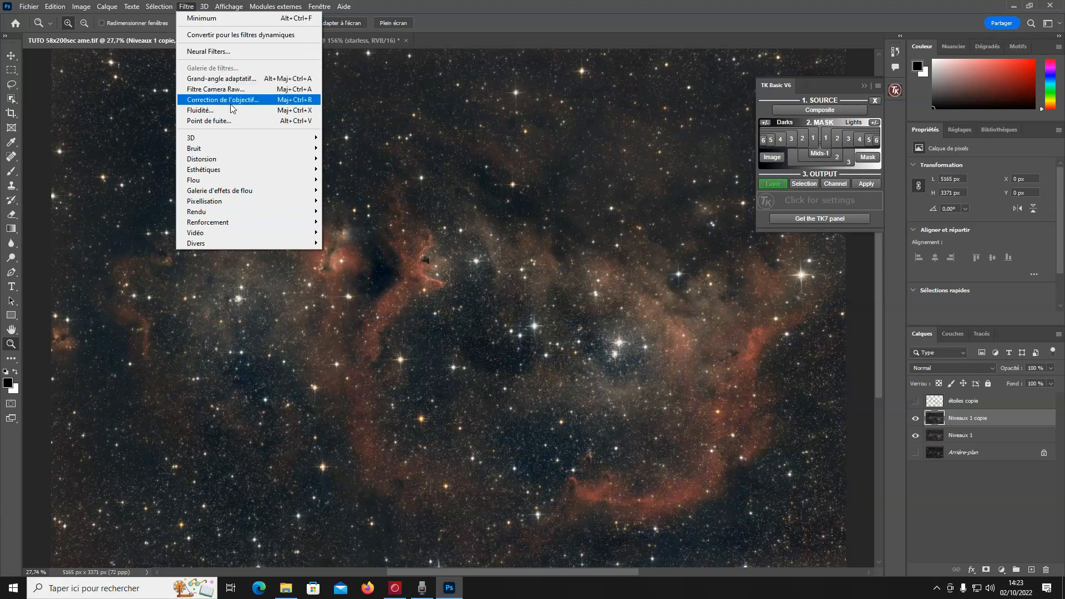
click(240, 89)
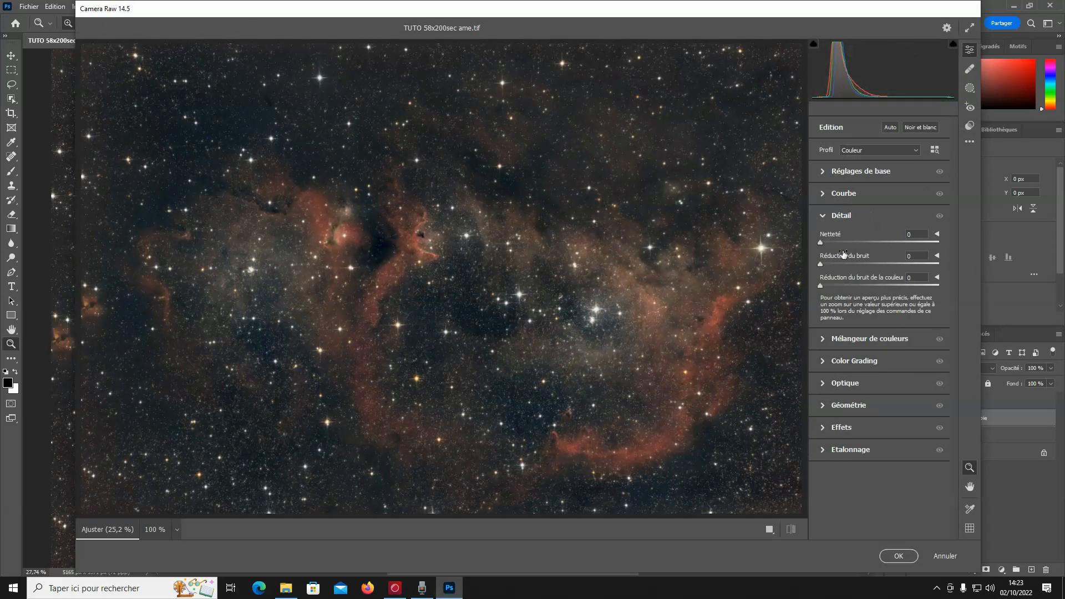
drag(820, 265, 973, 257)
drag(820, 285, 949, 289)
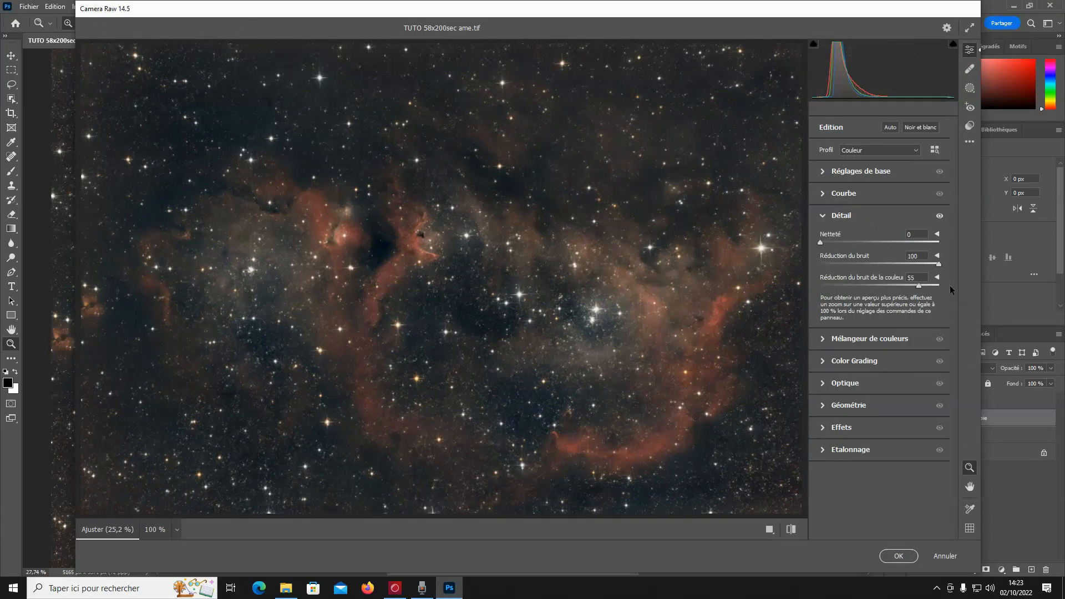
click(822, 172)
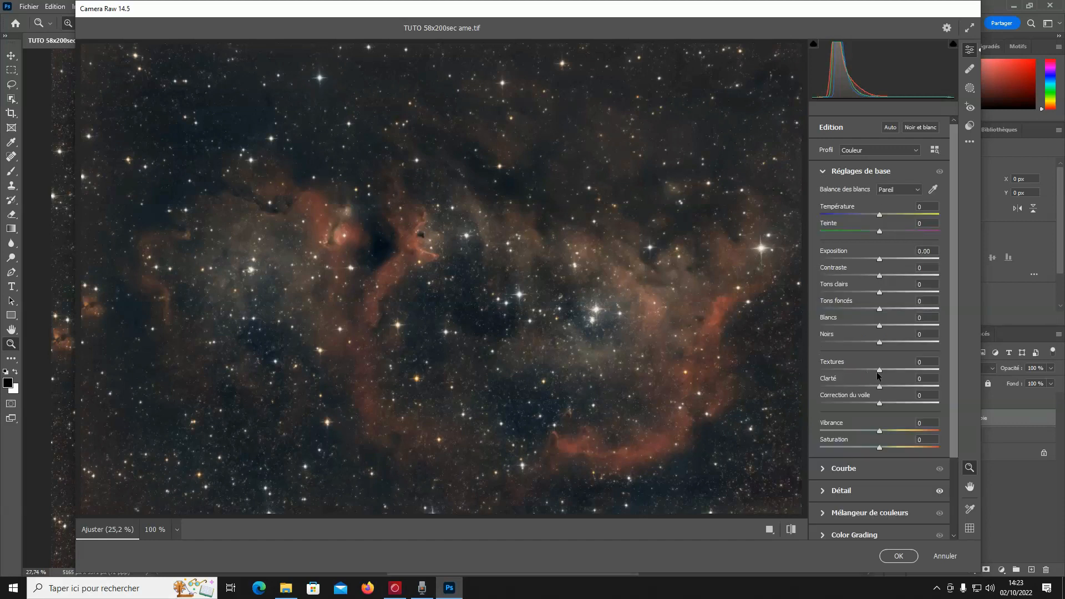
drag(879, 370, 847, 370)
click(945, 555)
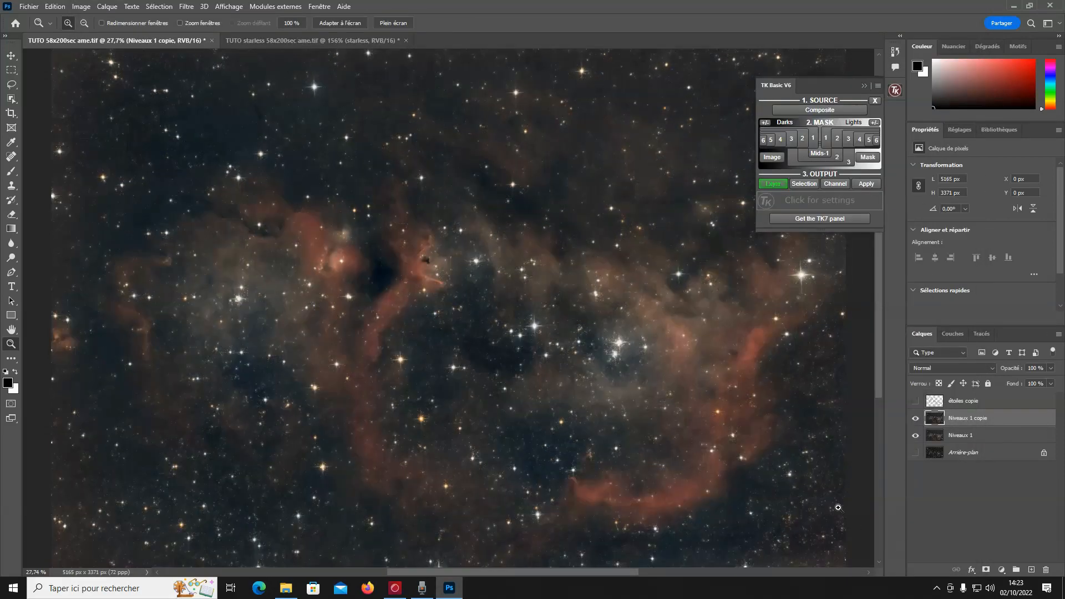
Create a Brightness/Contrast adjustment layer masked with the composite's Darks-3 luminosity mask, previewing the Darks-4 mask first
click(829, 108)
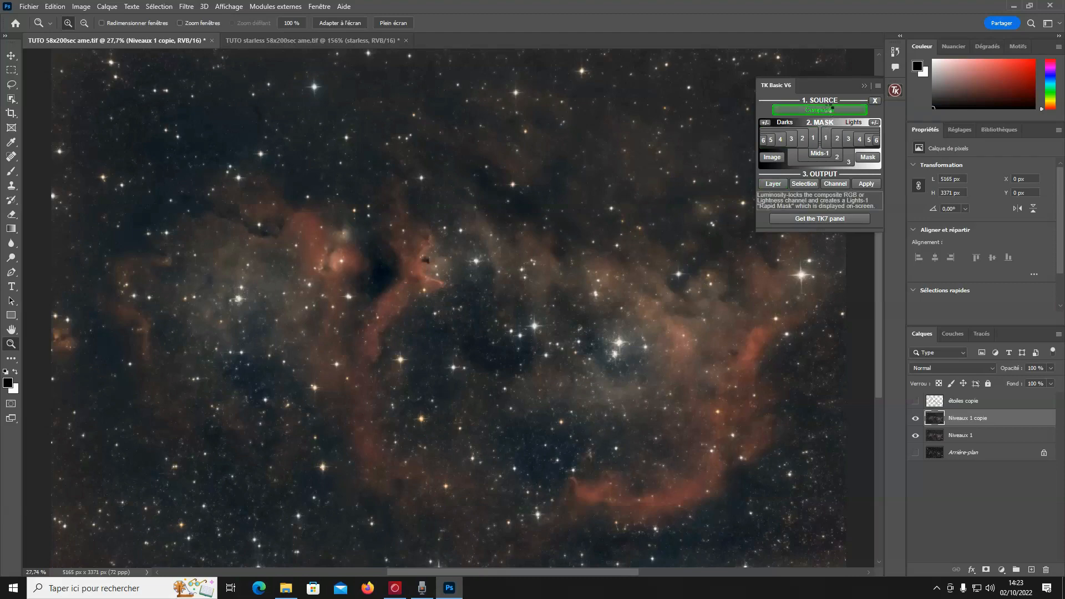
click(780, 139)
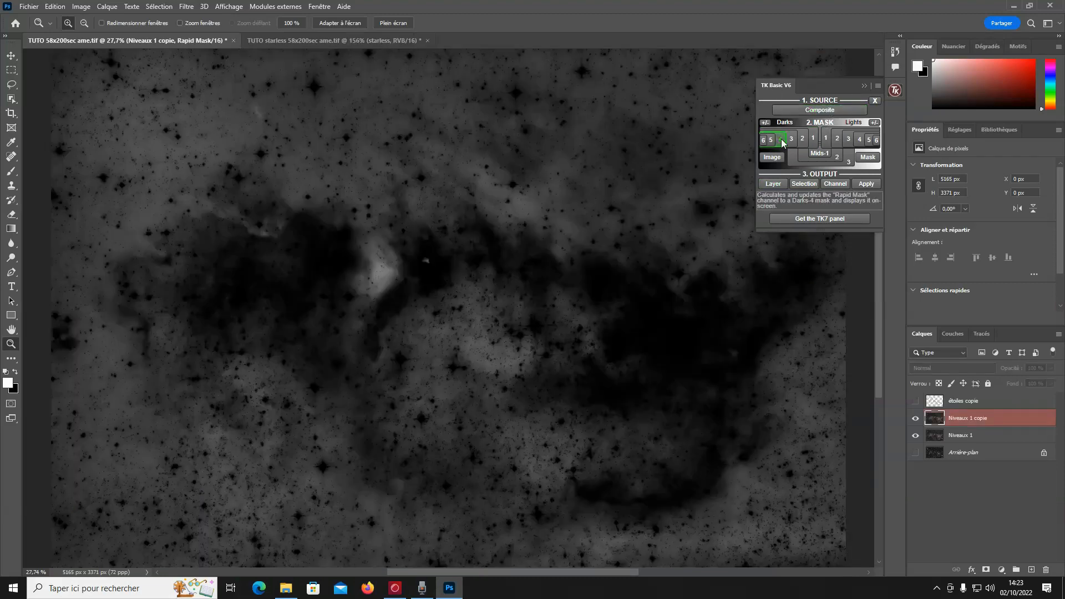
click(789, 140)
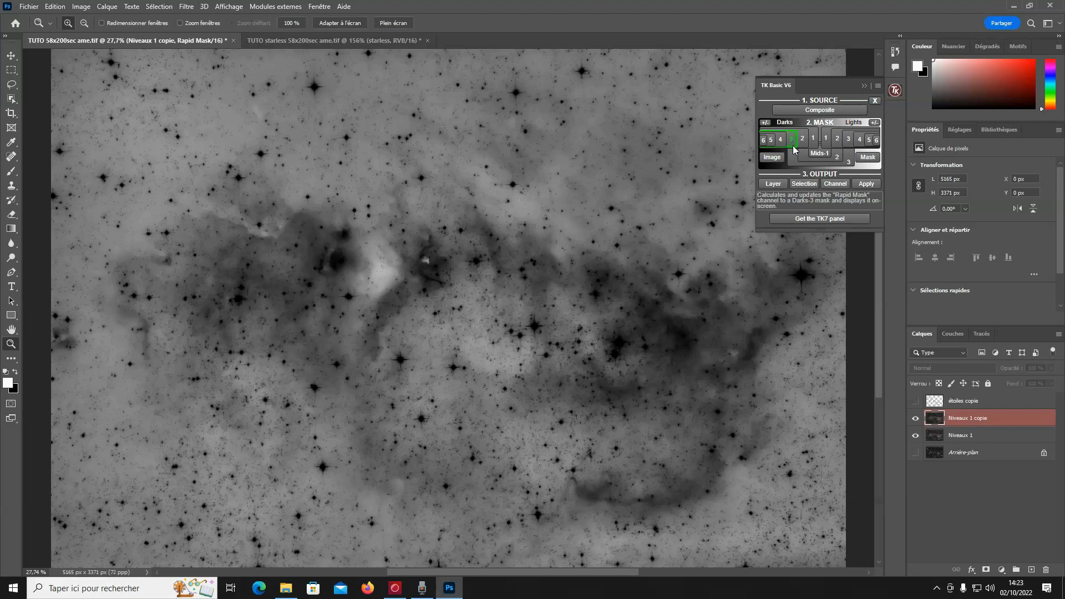
click(776, 185)
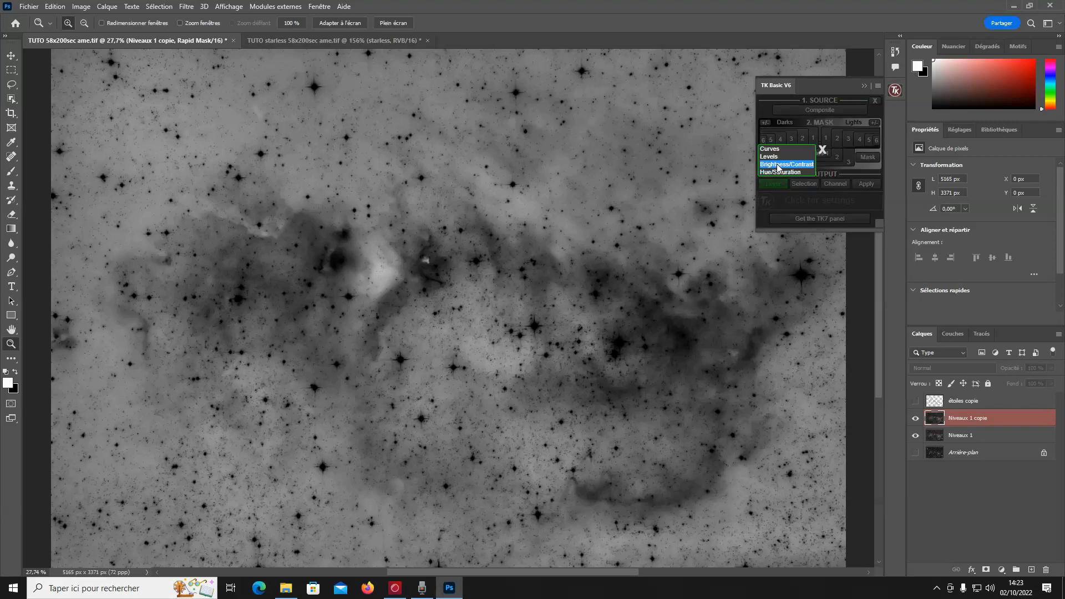
click(778, 165)
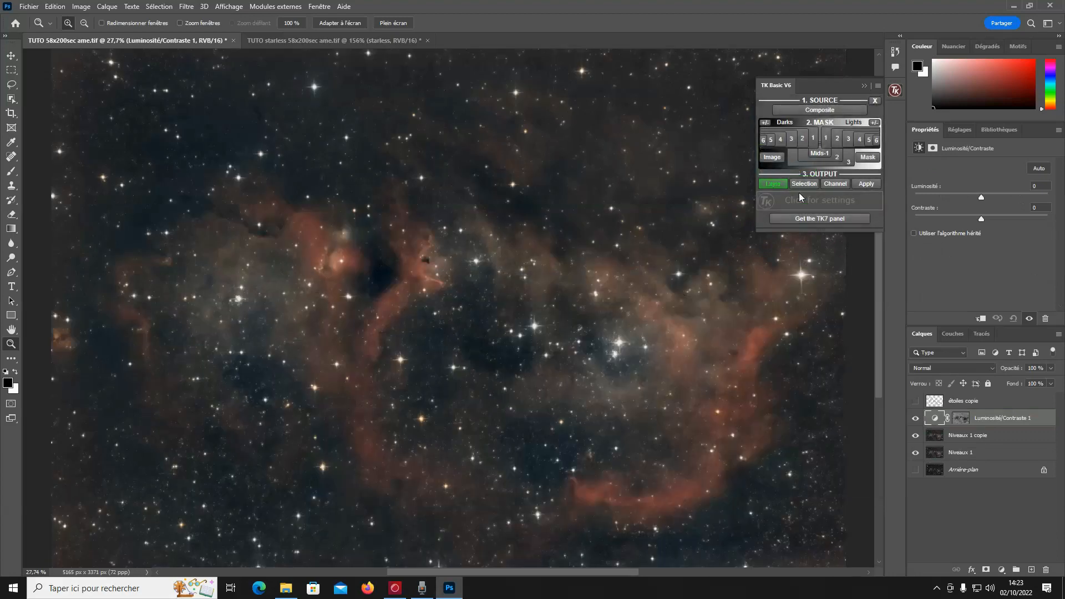
Copy the Luminosité/Contraste 1 mask onto the Niveaux 1 copie layer, and display that mask on its own around the dark central area
click(964, 423)
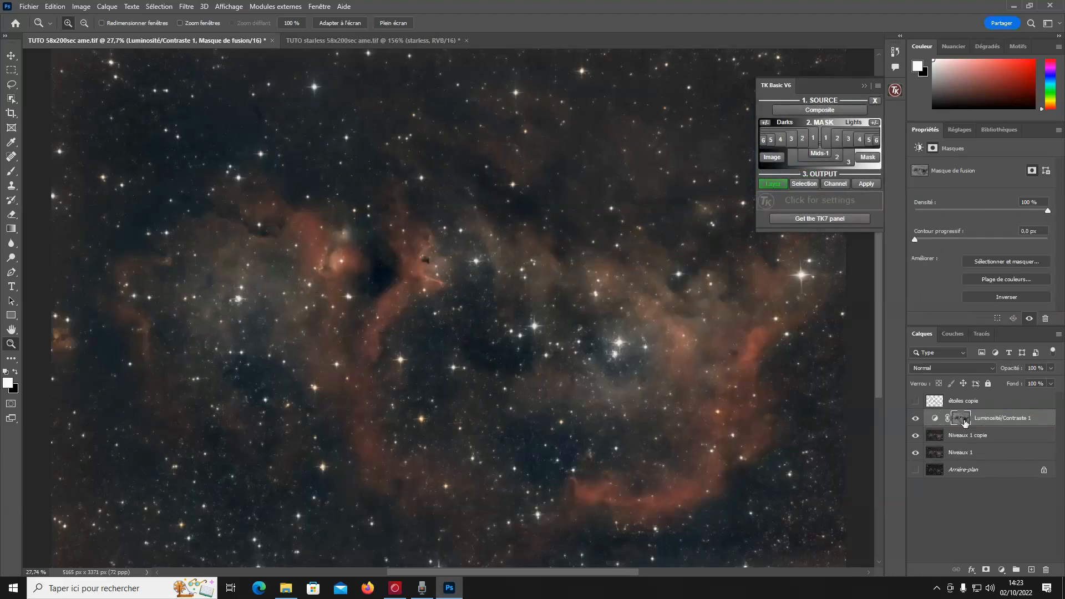
drag(965, 423, 964, 438)
alt+click(964, 439)
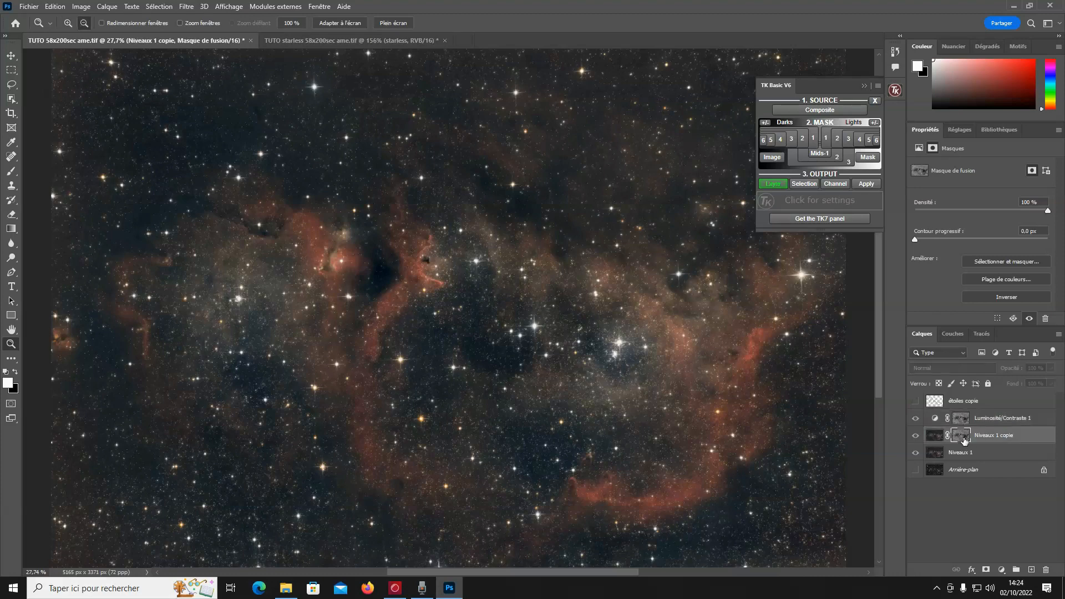
drag(217, 168, 555, 361)
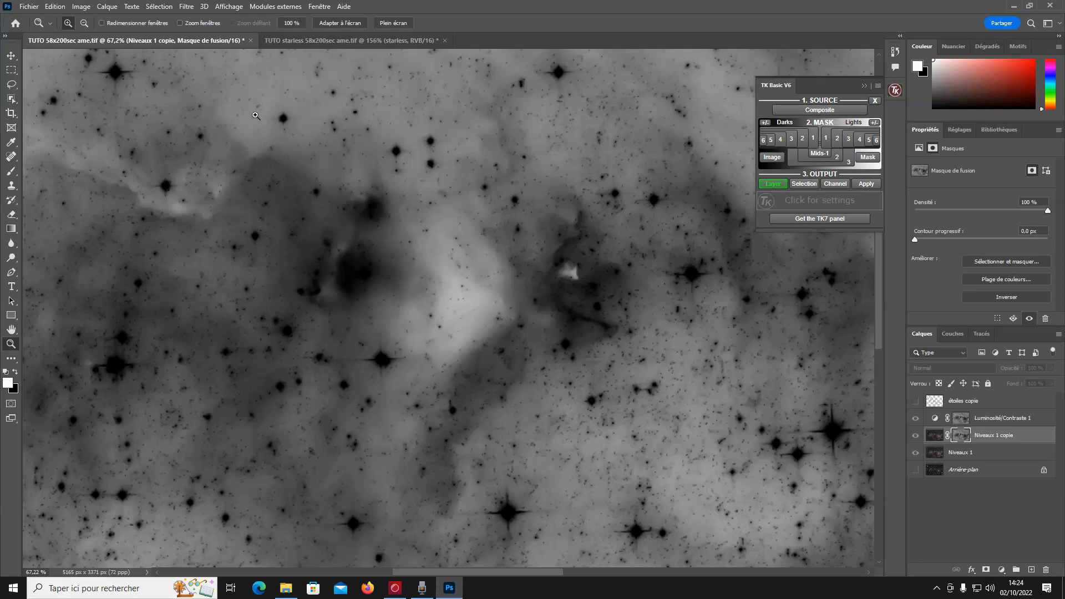
Close the TUTO starless 58x200sec ame.tif document without saving its changes
click(81, 7)
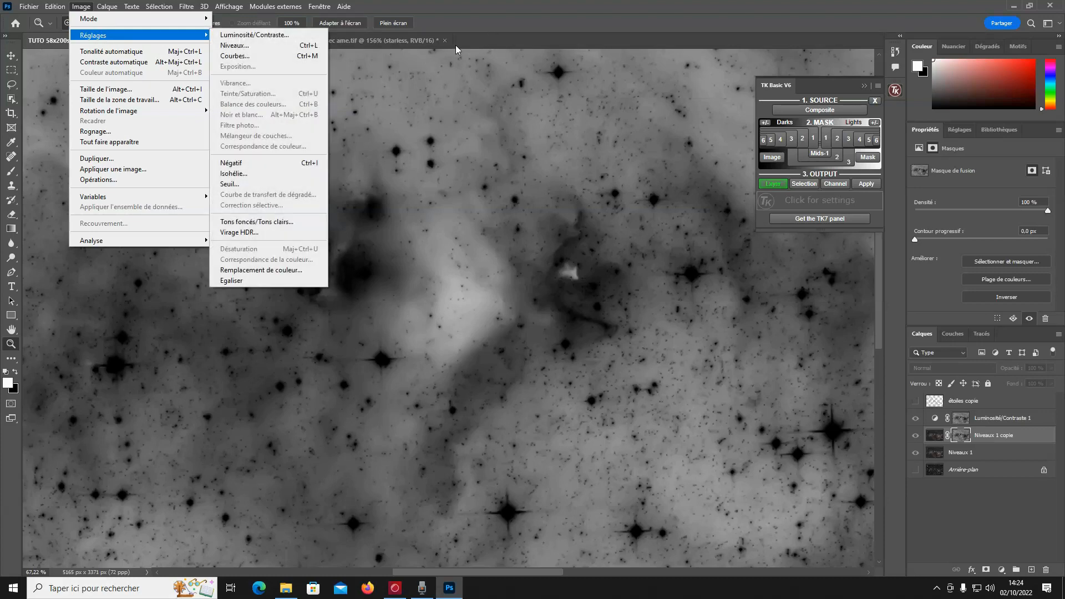
click(444, 40)
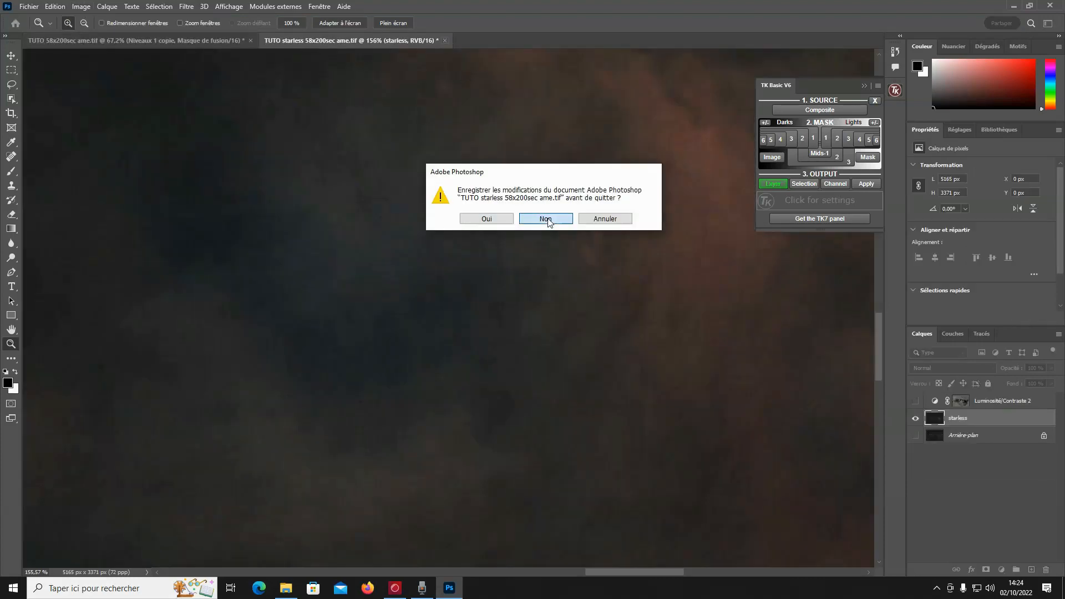
click(546, 219)
Increase the contrast of the Niveaux 1 copie mask with Levels, raising the black input and setting the white input to 220
click(80, 6)
mouse_move(117, 36)
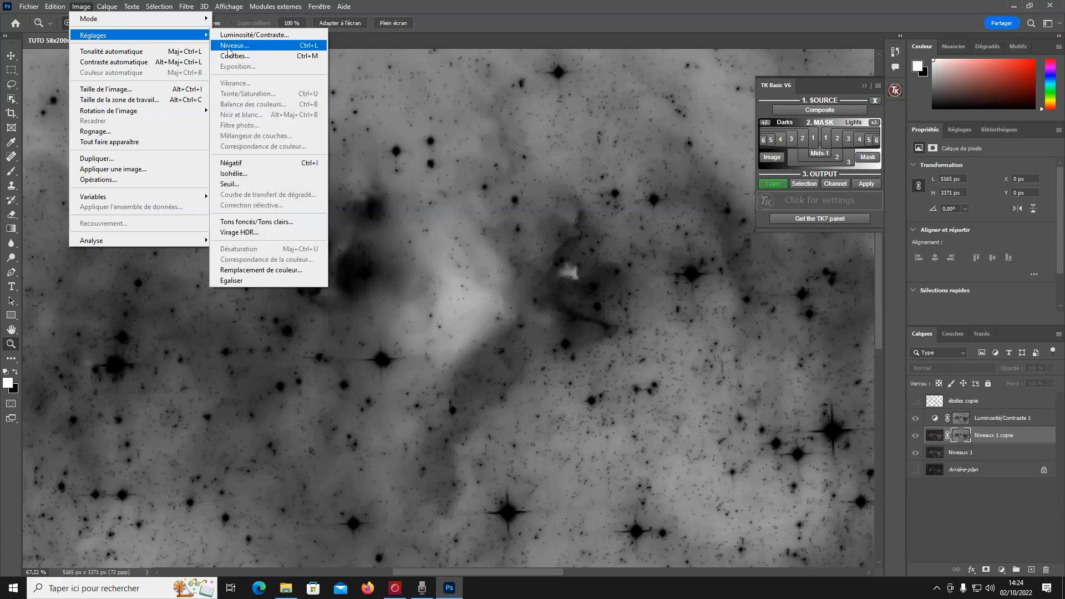
click(230, 46)
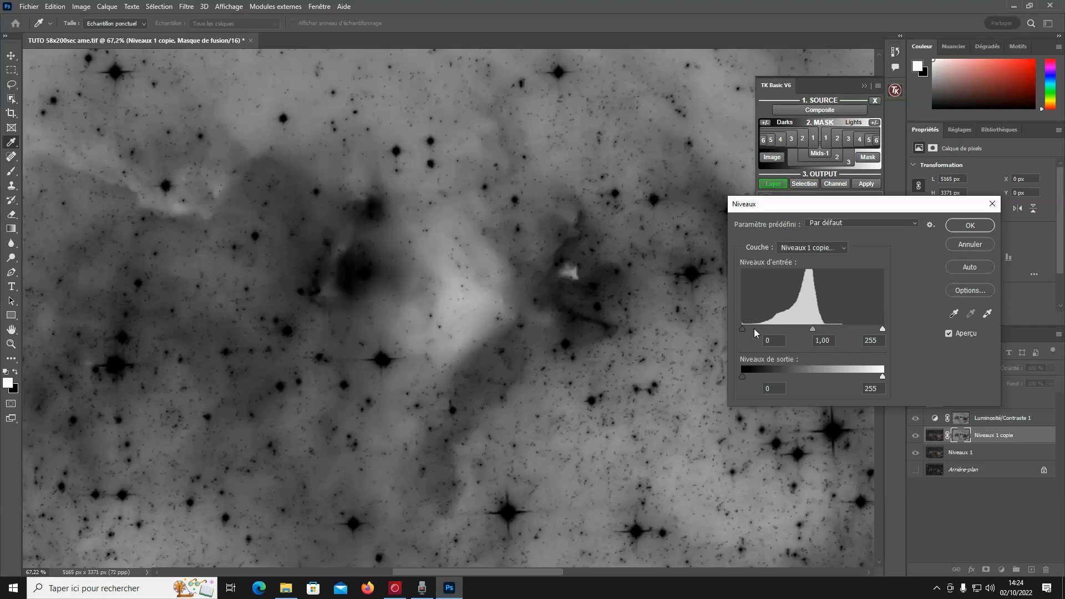
click(757, 327)
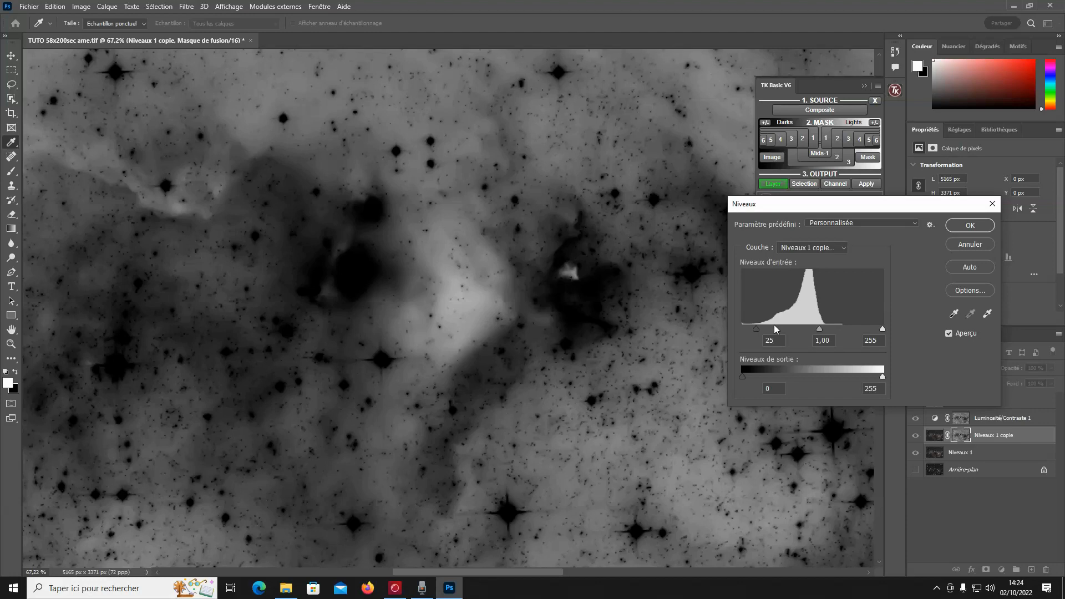
click(774, 328)
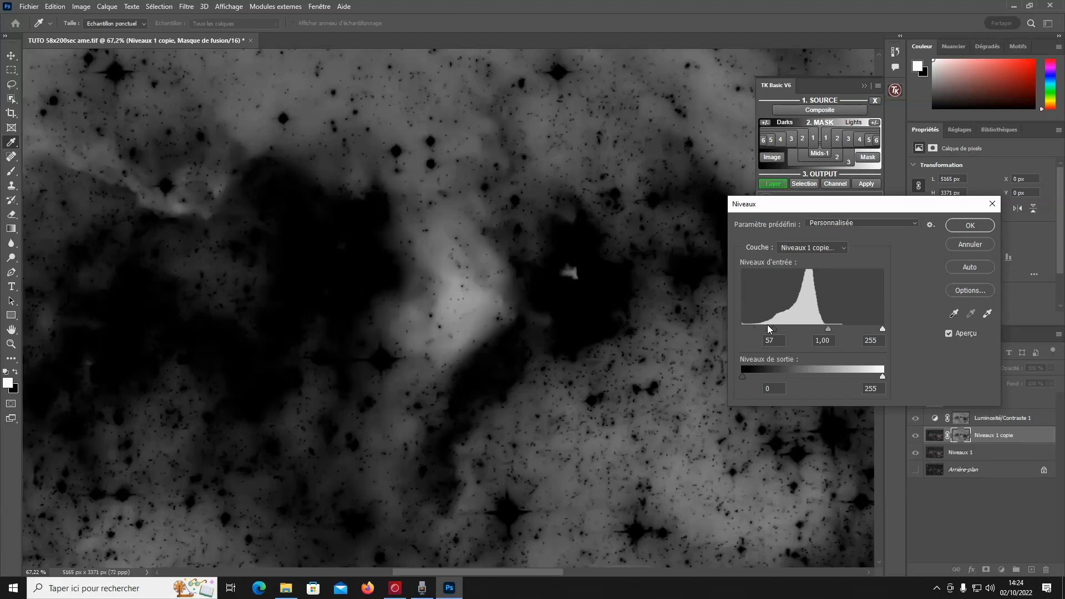
click(768, 328)
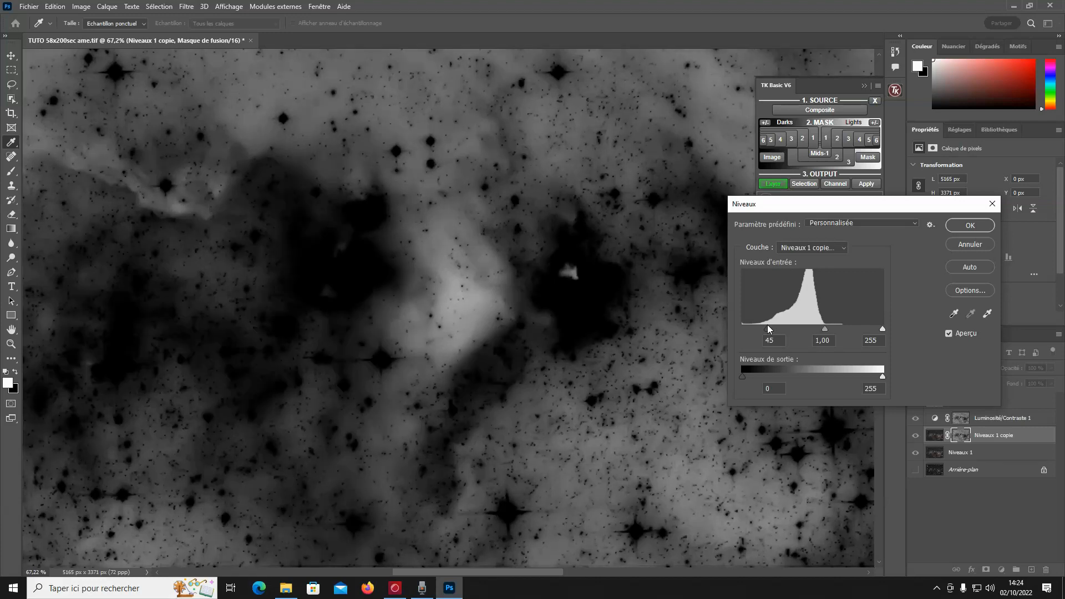
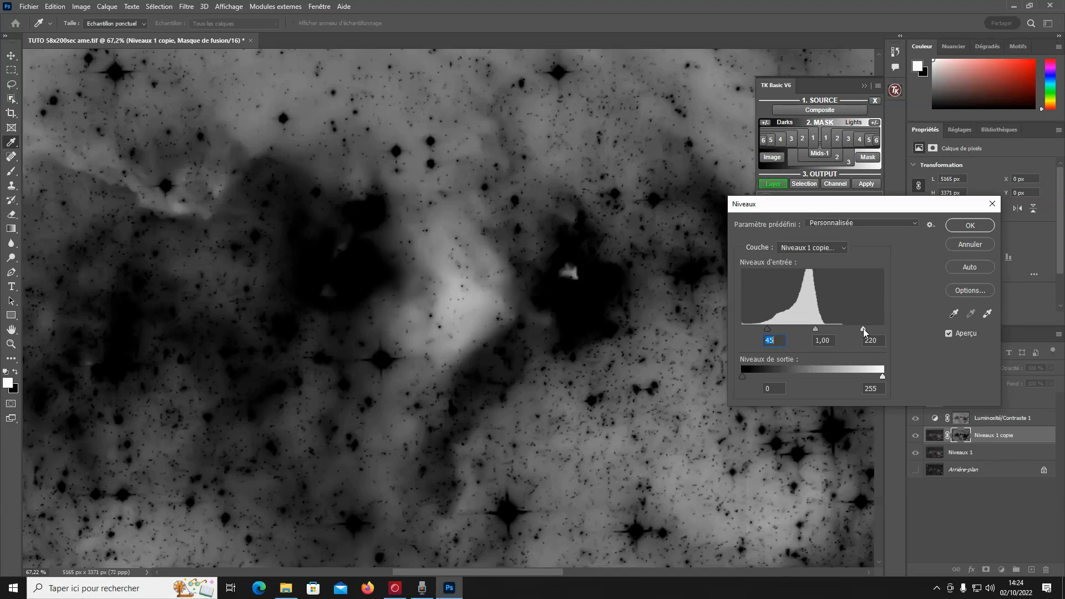
click(863, 329)
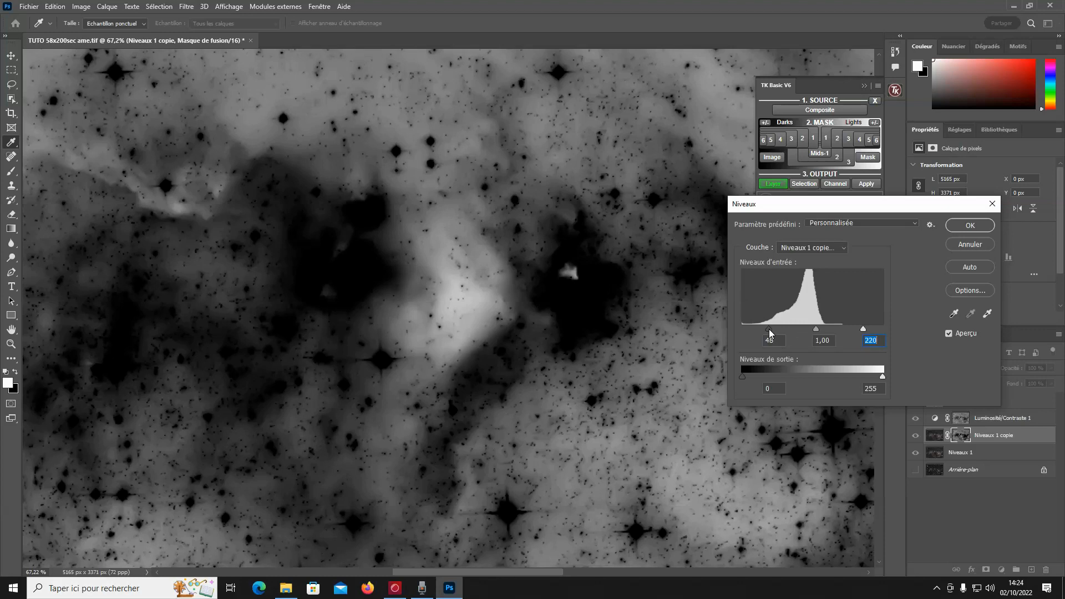
drag(771, 329, 773, 329)
click(971, 225)
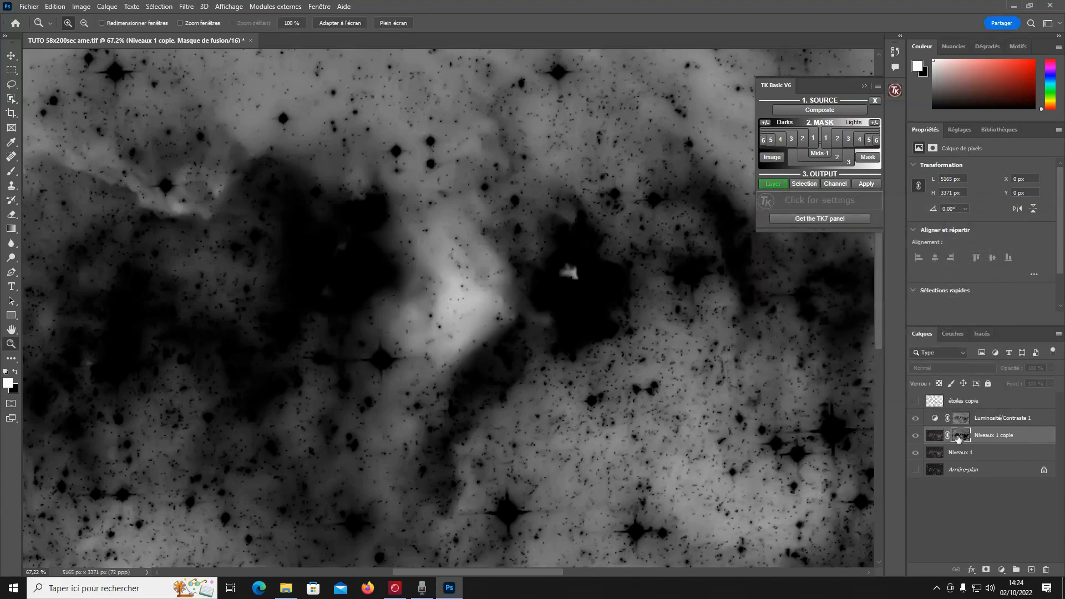
Leave the mask display for the image around the central nebula, and hide the Luminosité/Contraste 1 adjustment layer
click(935, 438)
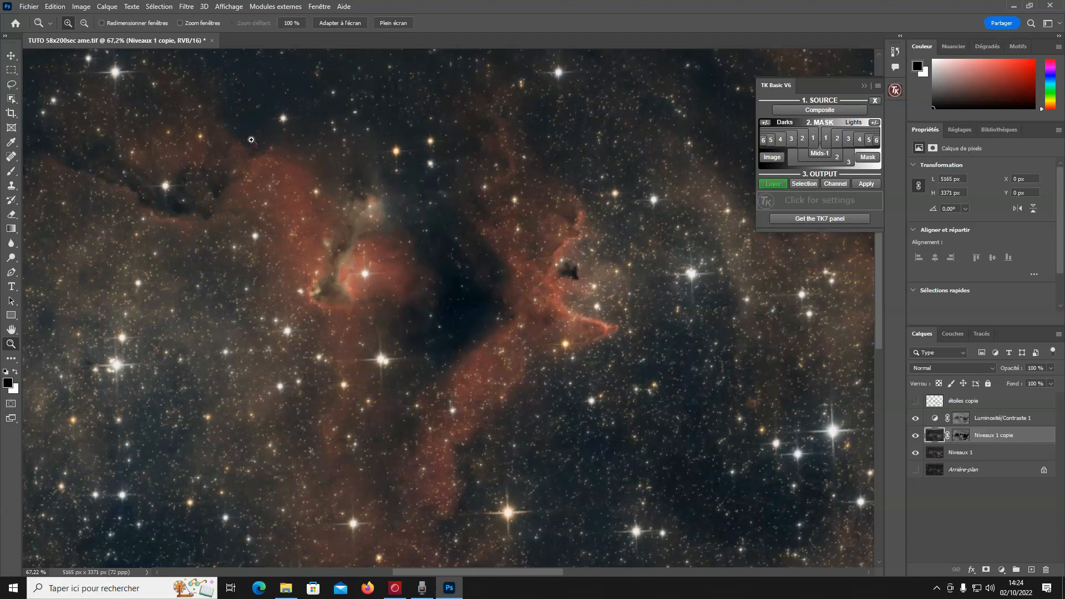
drag(217, 94, 548, 371)
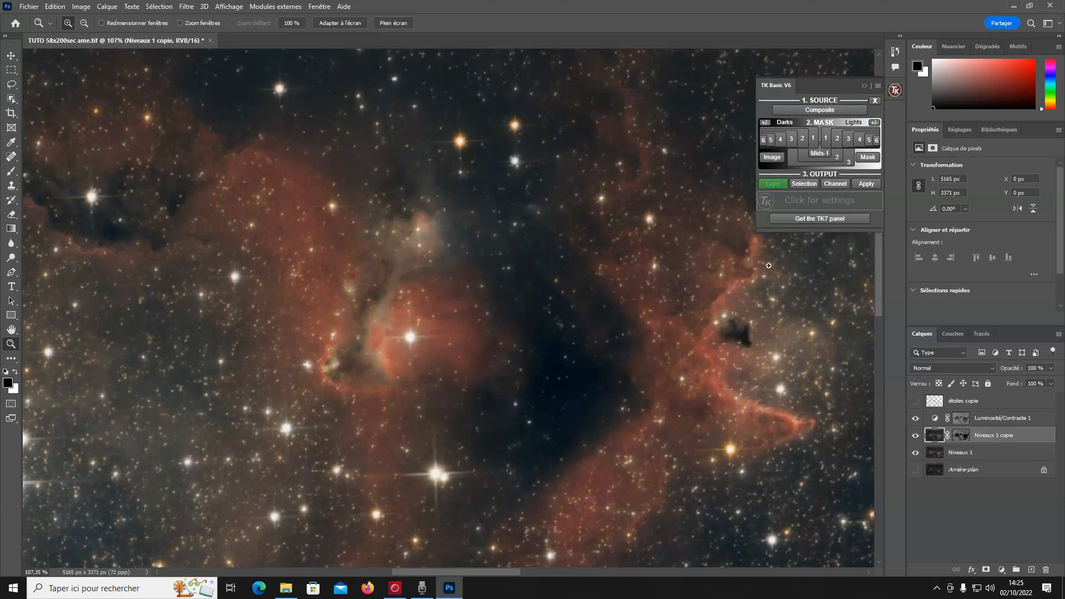
click(915, 418)
Compare the central nebula with the Niveaux 1 copie layer hidden and shown, also with the étoiles copie layer visible
click(915, 435)
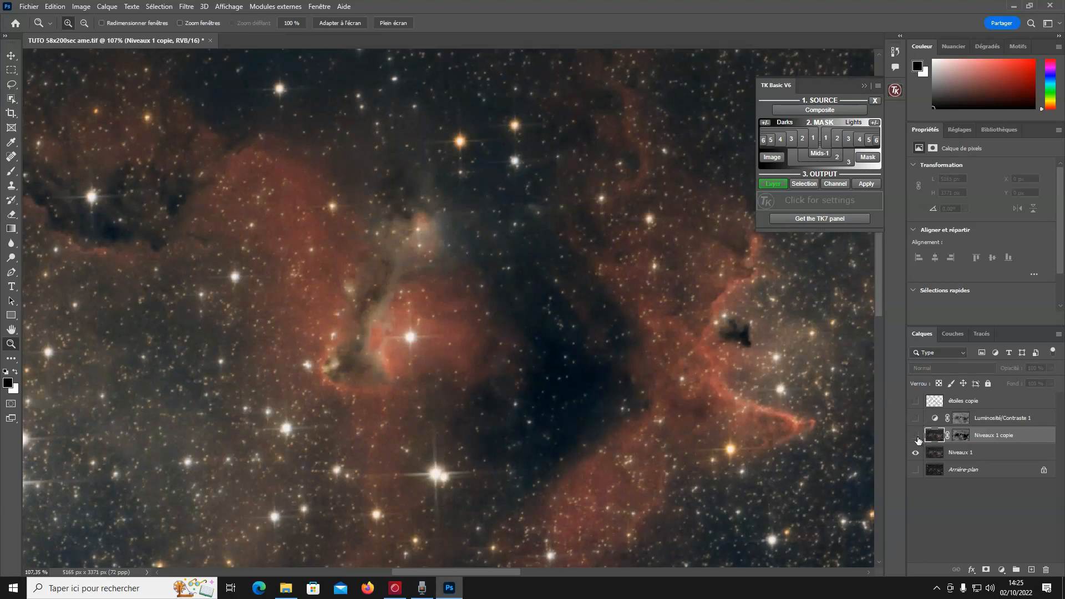
click(915, 436)
click(916, 436)
click(916, 435)
click(916, 435)
click(916, 438)
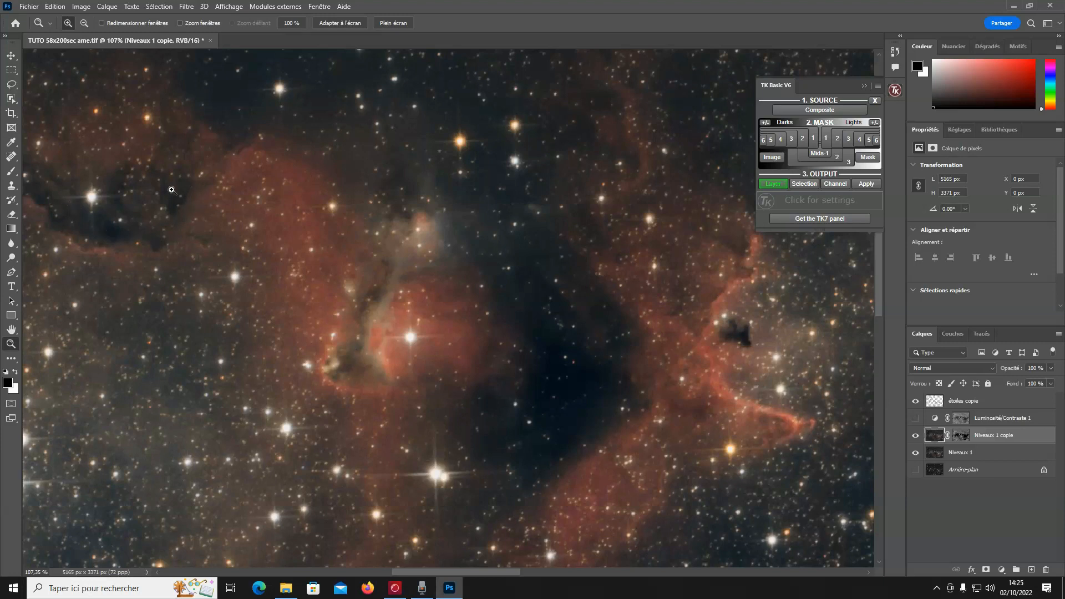
click(915, 436)
click(916, 437)
click(916, 438)
click(915, 437)
click(915, 438)
click(915, 436)
Compare the pointed red nebula tip up close with and without the Niveaux 1 copie layer, and return to the full image
drag(700, 373, 876, 479)
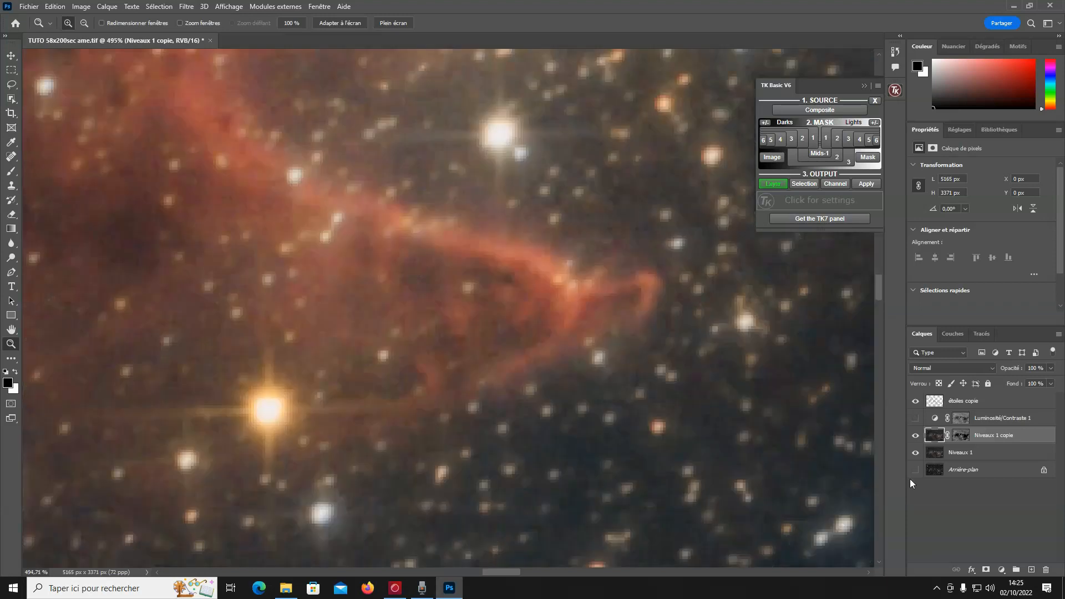
click(916, 436)
click(916, 436)
click(915, 436)
click(915, 436)
right_click(294, 244)
click(319, 250)
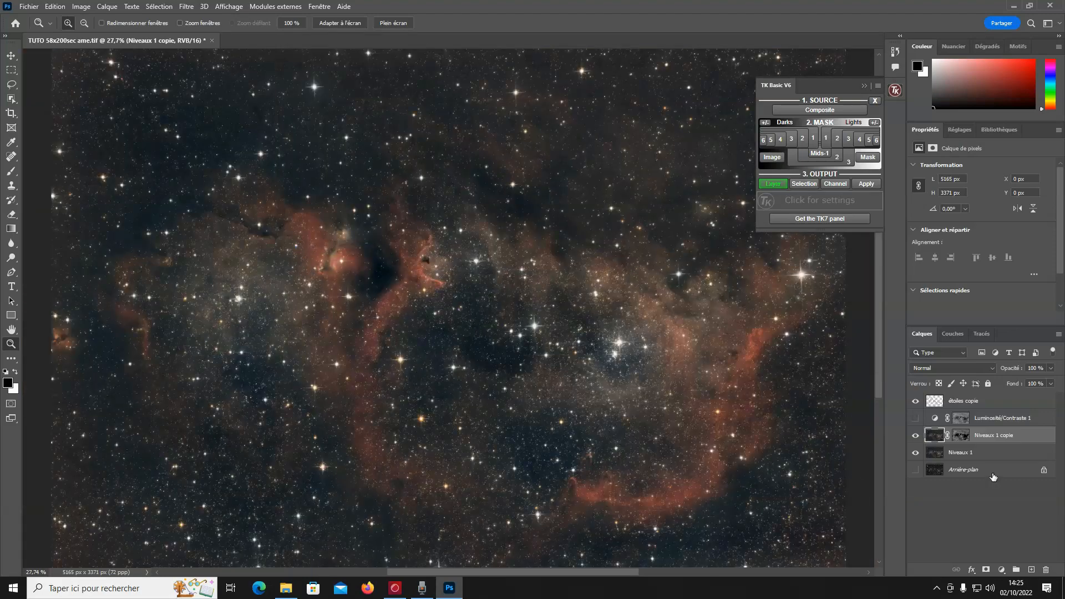
Compare the dark background above the nebula with the Niveaux 1 copie layer hidden and shown
drag(430, 114, 662, 303)
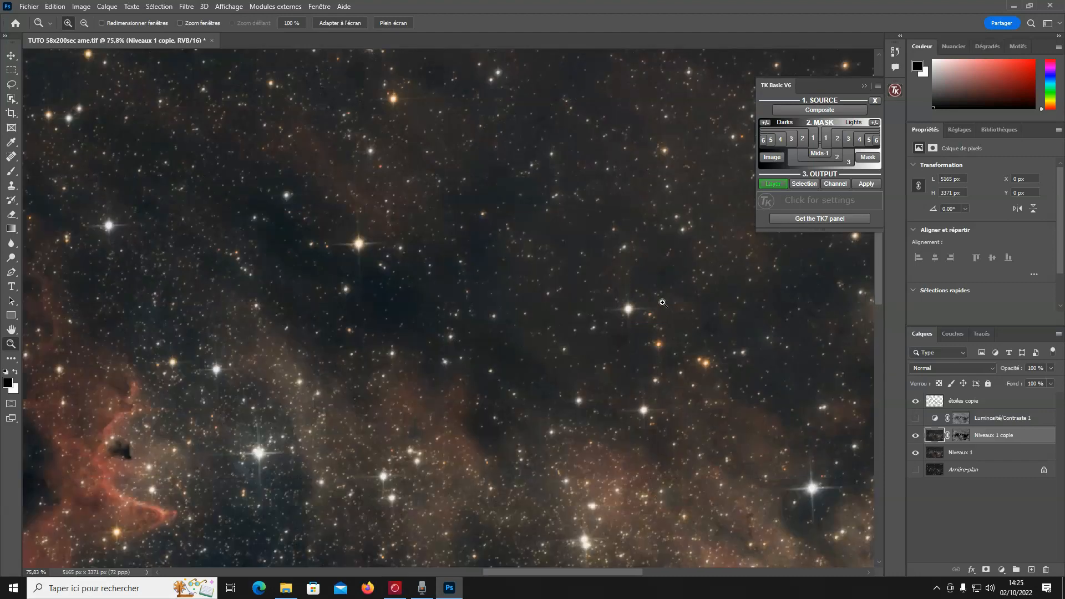
click(916, 436)
click(915, 436)
click(916, 436)
click(915, 435)
Try the Niveaux 1 copie layer at 86 % opacity on the dark background, and restore its opacity to 100 %
click(1050, 368)
drag(1052, 382, 1043, 387)
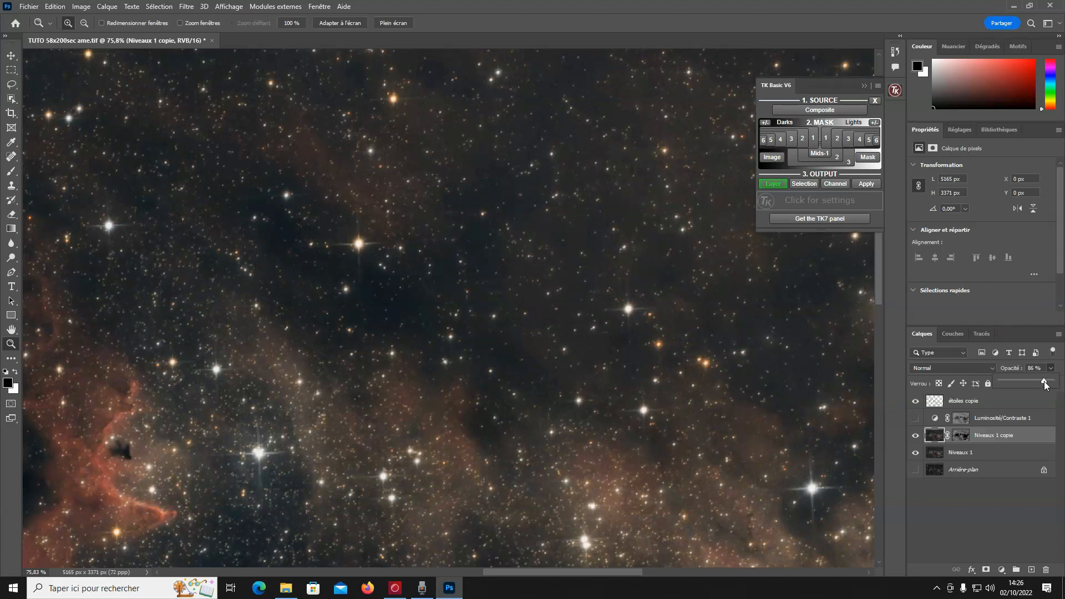
drag(451, 155, 576, 285)
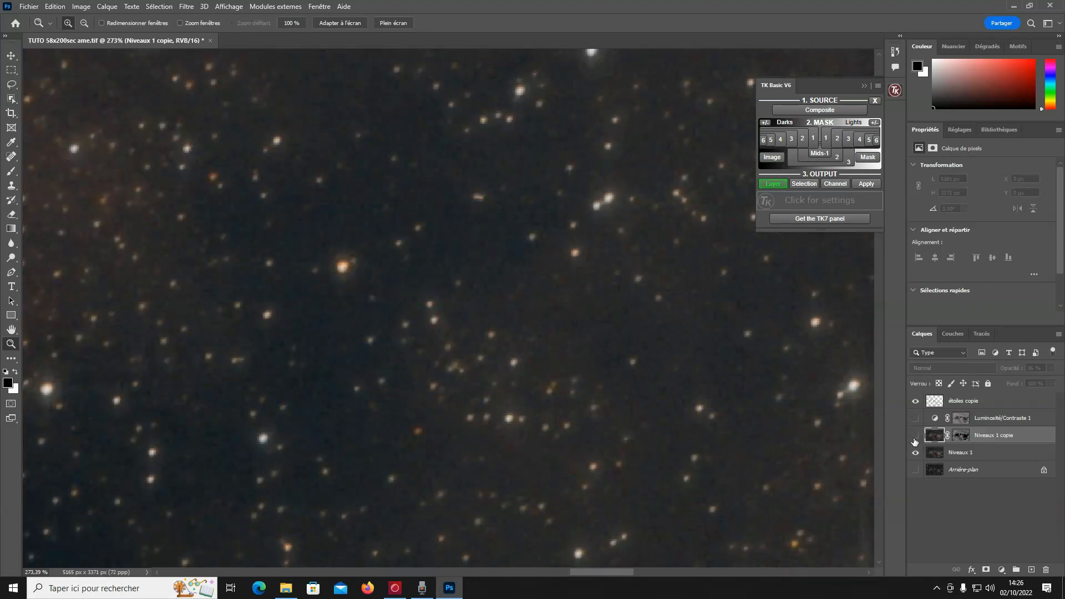
right_click(250, 345)
click(270, 354)
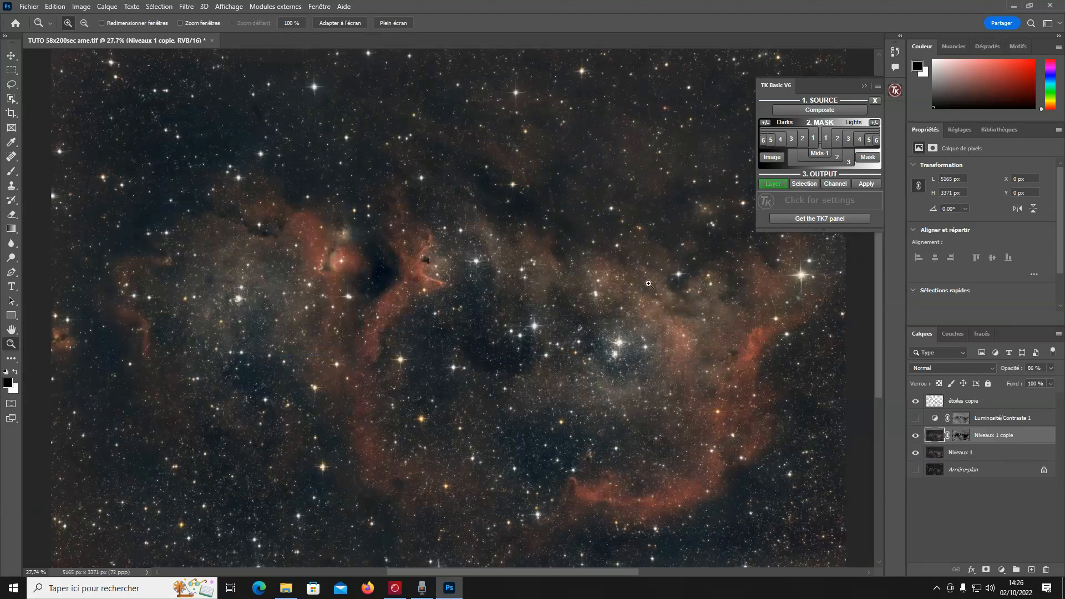
click(1050, 368)
drag(1050, 381, 1057, 381)
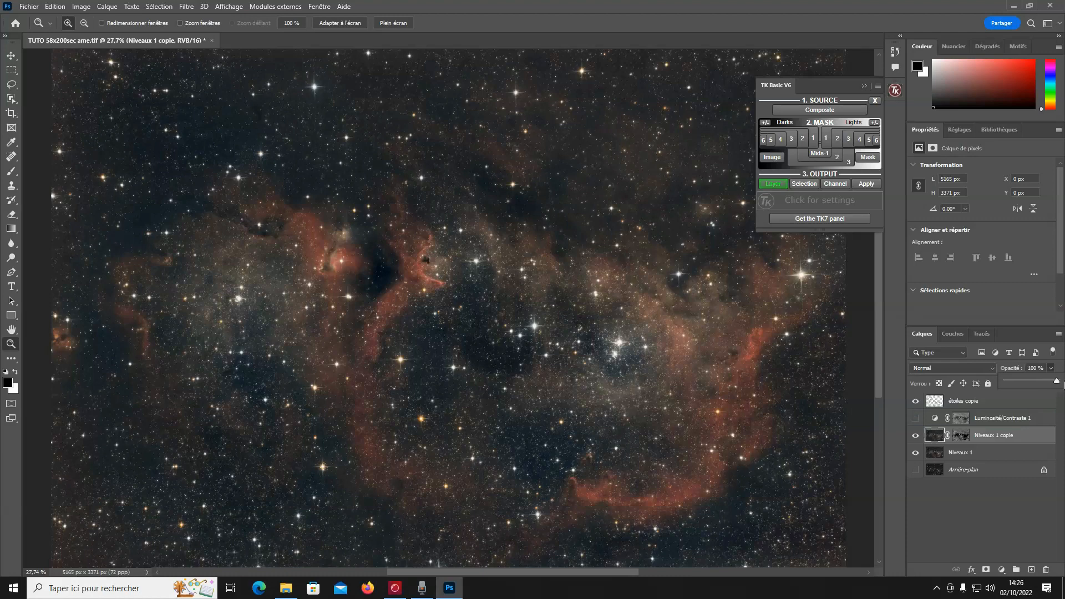
Examine the blended result up close in the upper dark background, the left part of the nebula and the lower-right red arc
drag(490, 112, 685, 287)
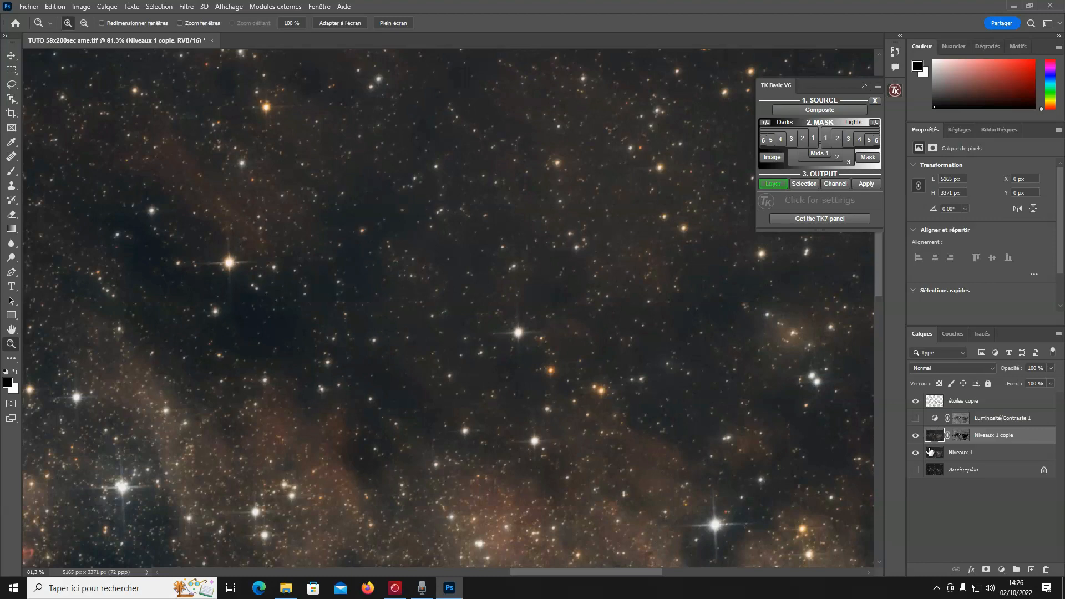
drag(88, 243, 286, 328)
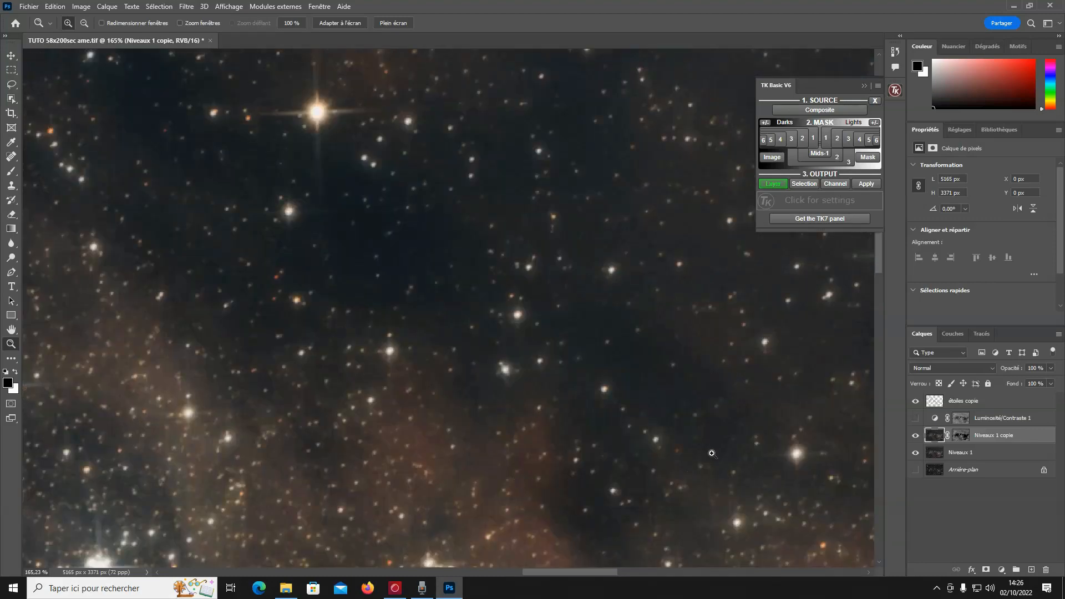
right_click(472, 337)
click(480, 344)
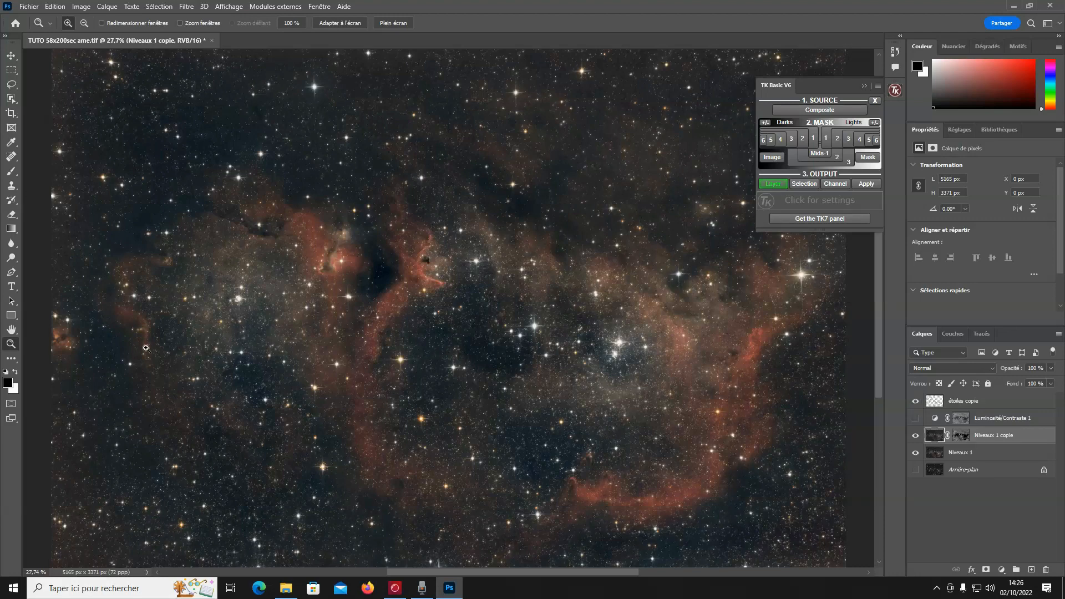
drag(100, 218, 356, 462)
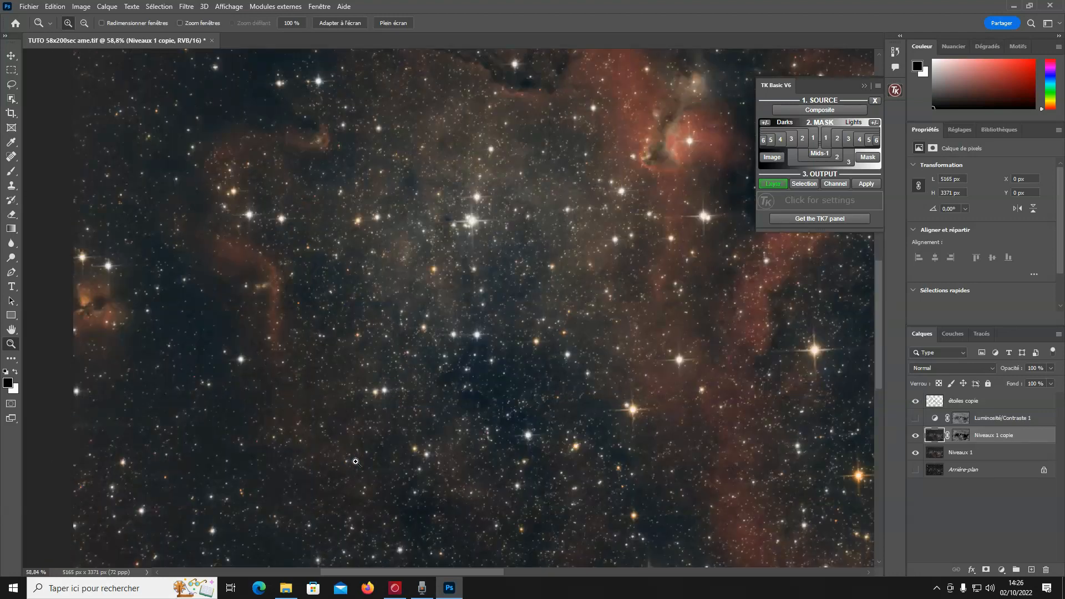
right_click(537, 414)
click(540, 417)
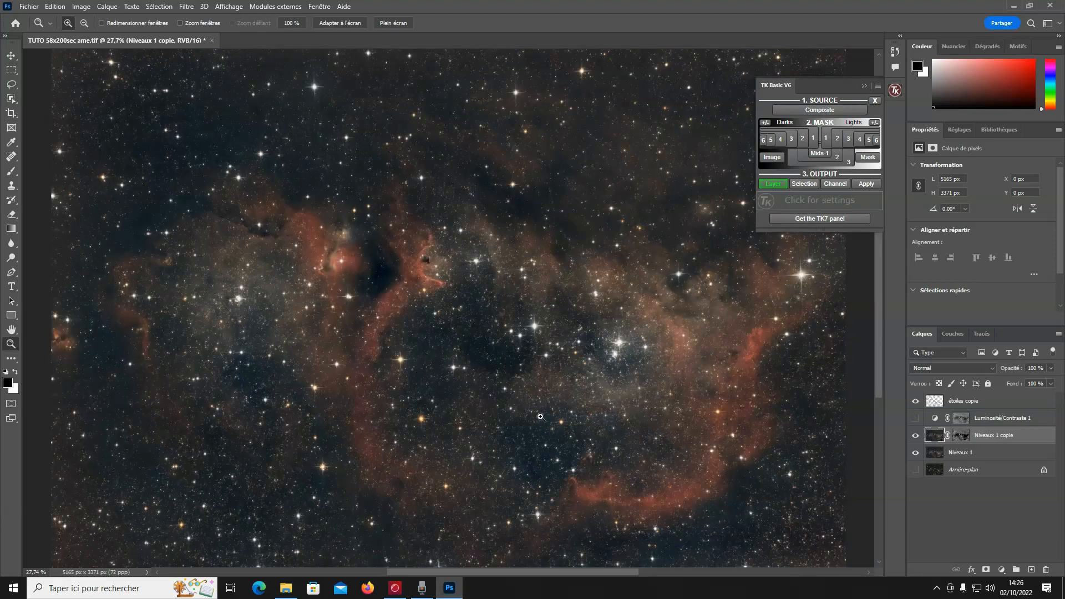
drag(564, 333, 823, 539)
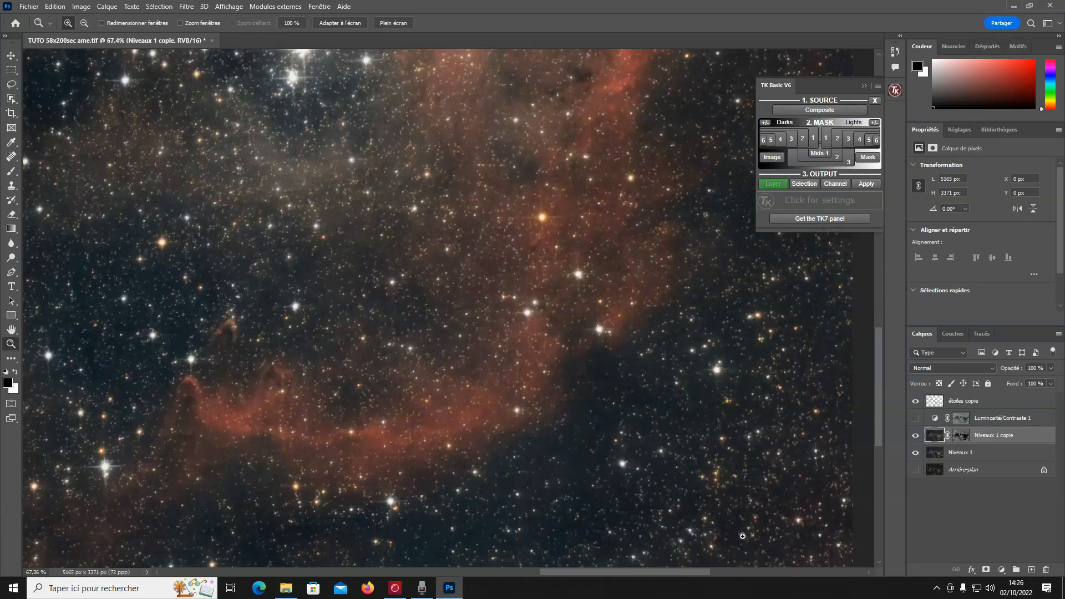
right_click(282, 232)
click(289, 238)
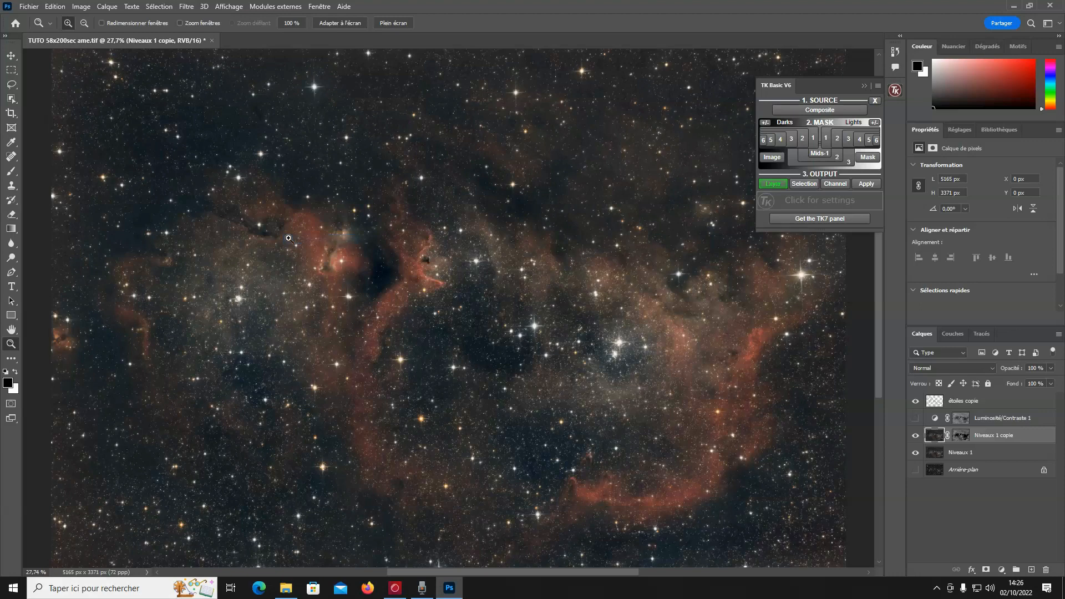
Hide the étoiles copie layer and merge Niveaux 1 copie with Niveaux 1 into a single layer
click(916, 400)
shift+click(992, 454)
right_click(992, 454)
click(928, 436)
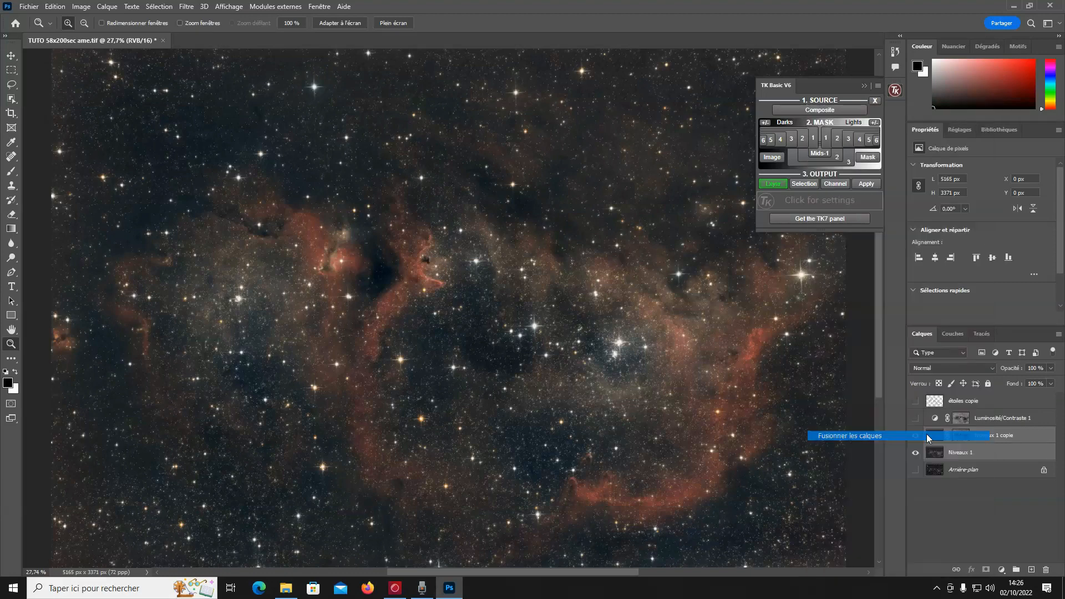
Delete the hidden Luminosité/Contraste 1 adjustment layer together with its mask
click(1007, 420)
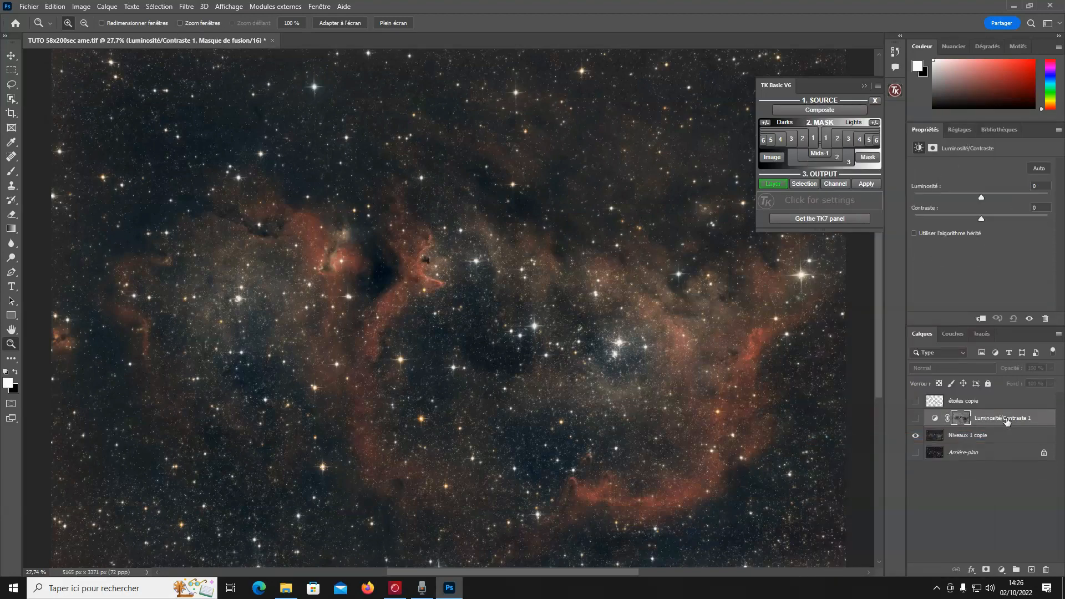
key(Delete)
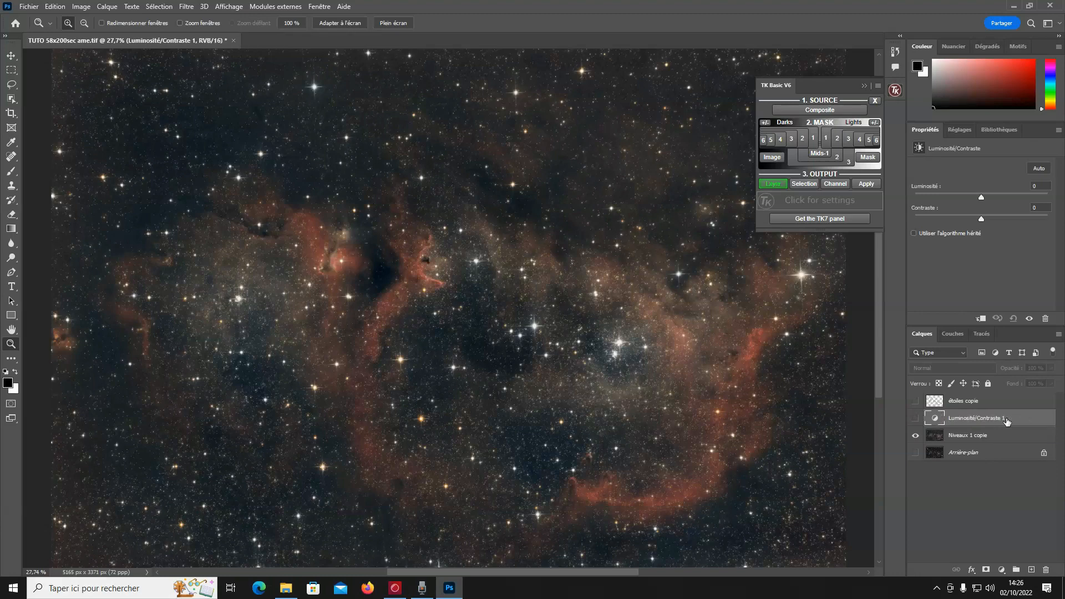
key(Delete)
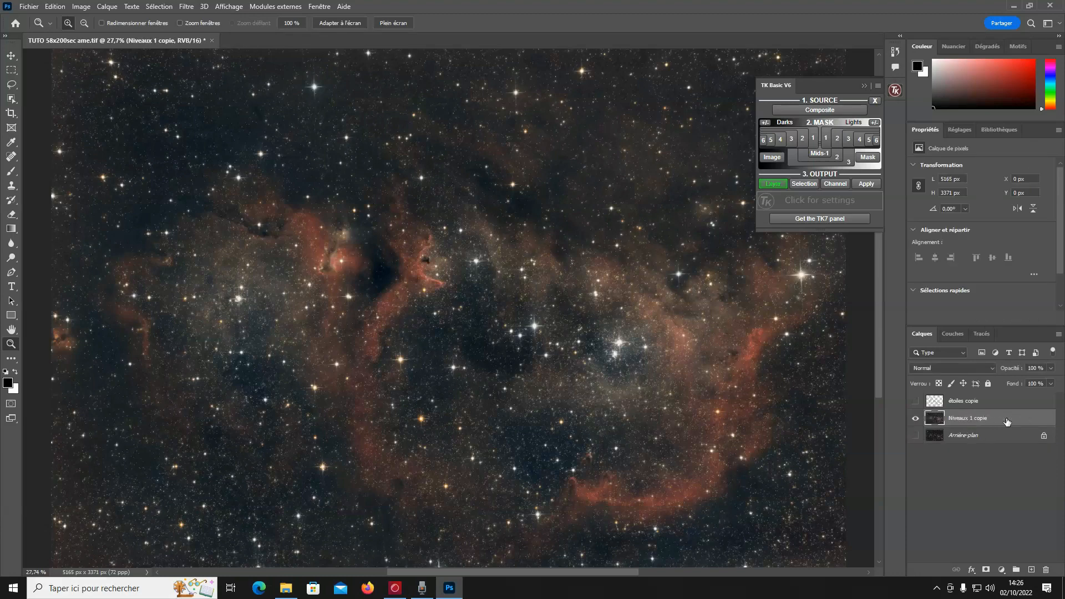
Create a Brightness/Contrast adjustment layer masked with the composite's Mids-1 luminosity mask, and feather that mask slightly
click(797, 110)
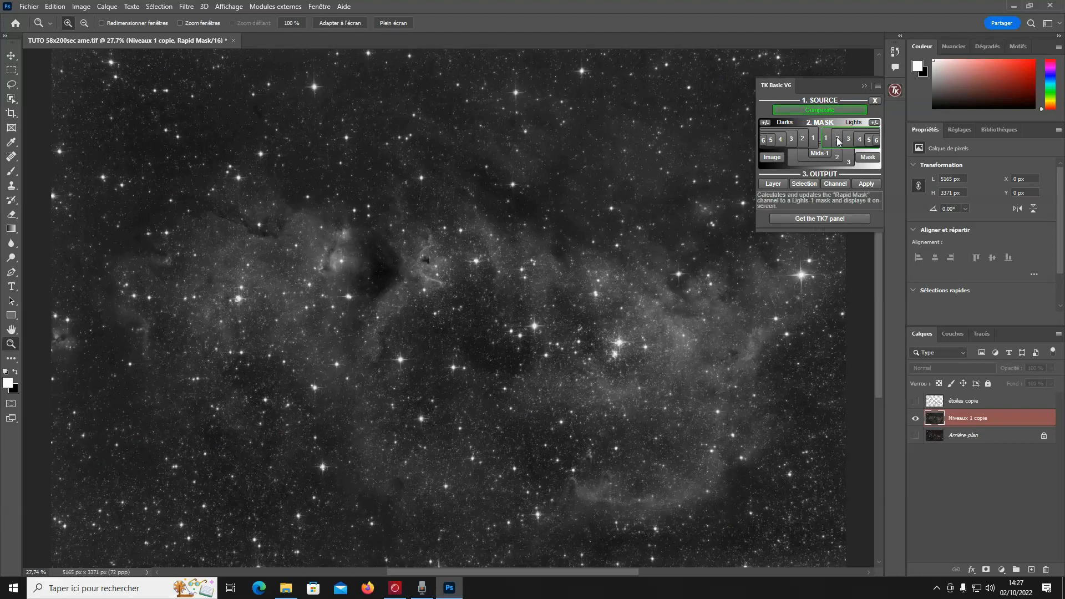
click(827, 155)
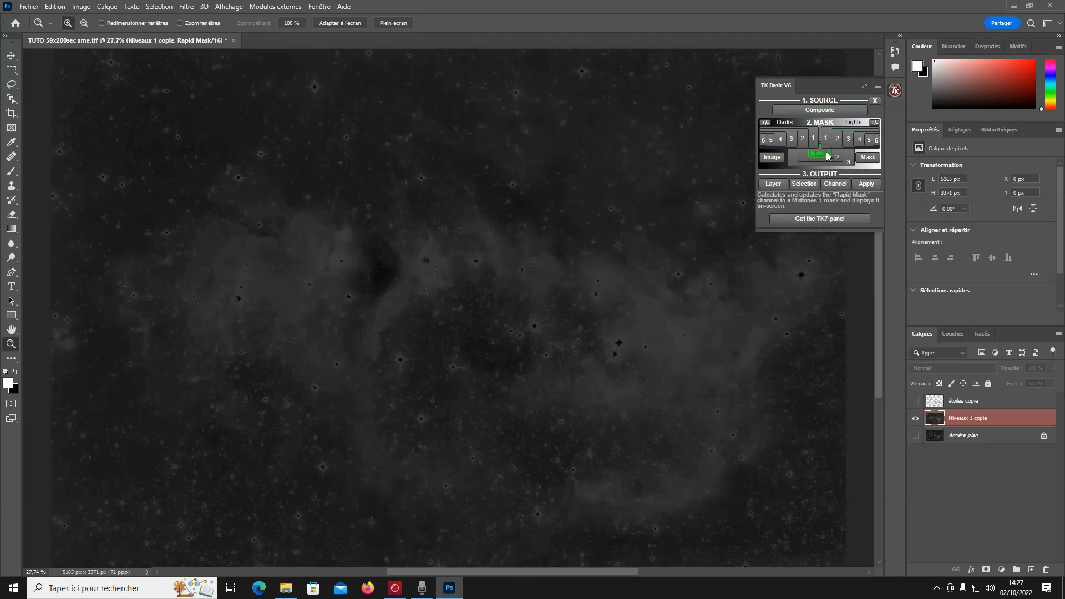
click(781, 184)
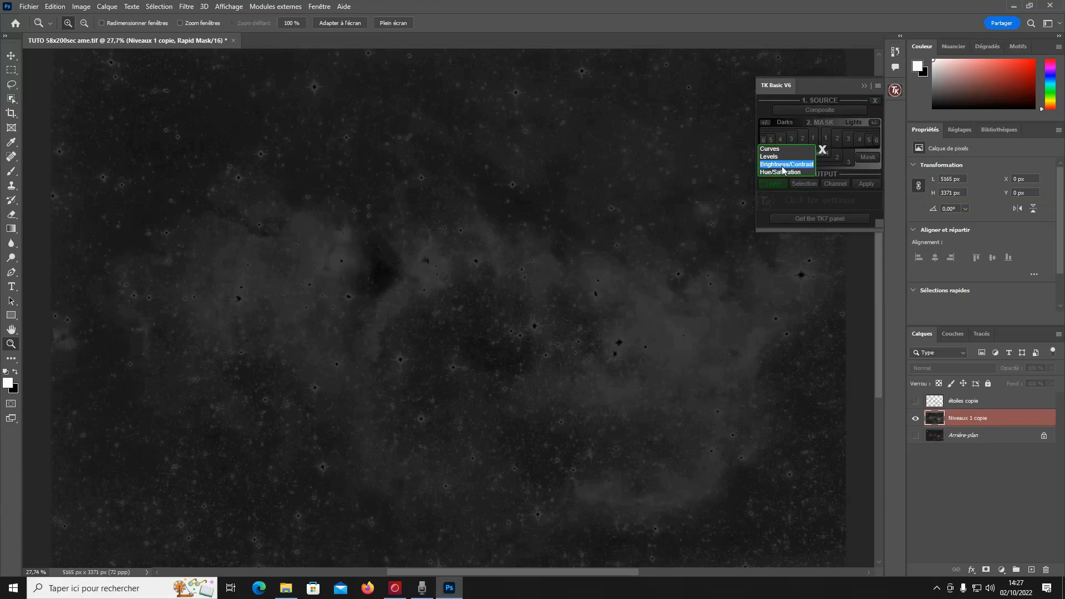
click(783, 164)
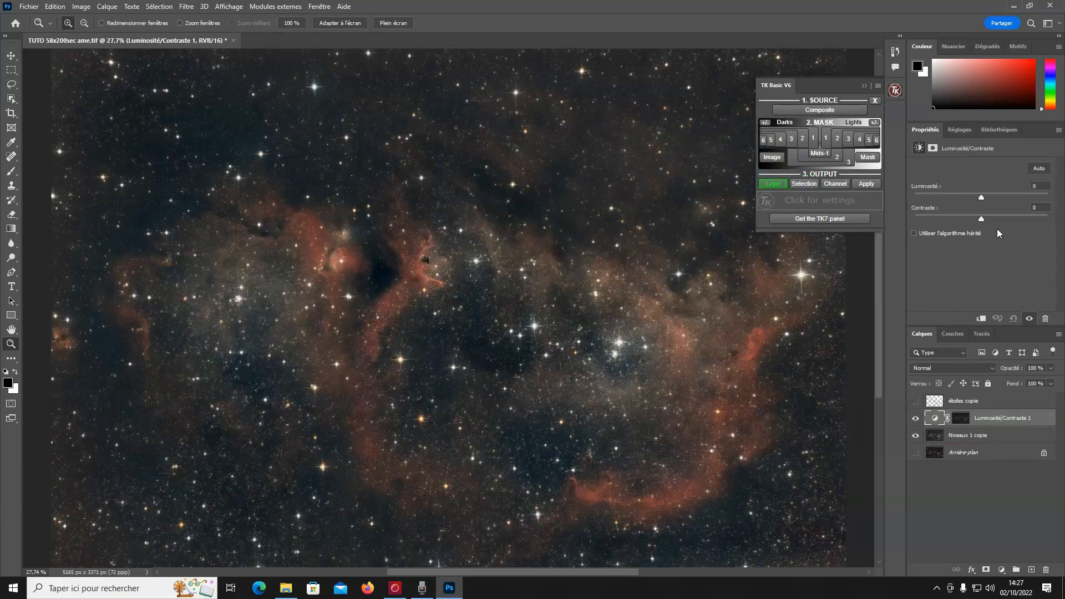
click(963, 420)
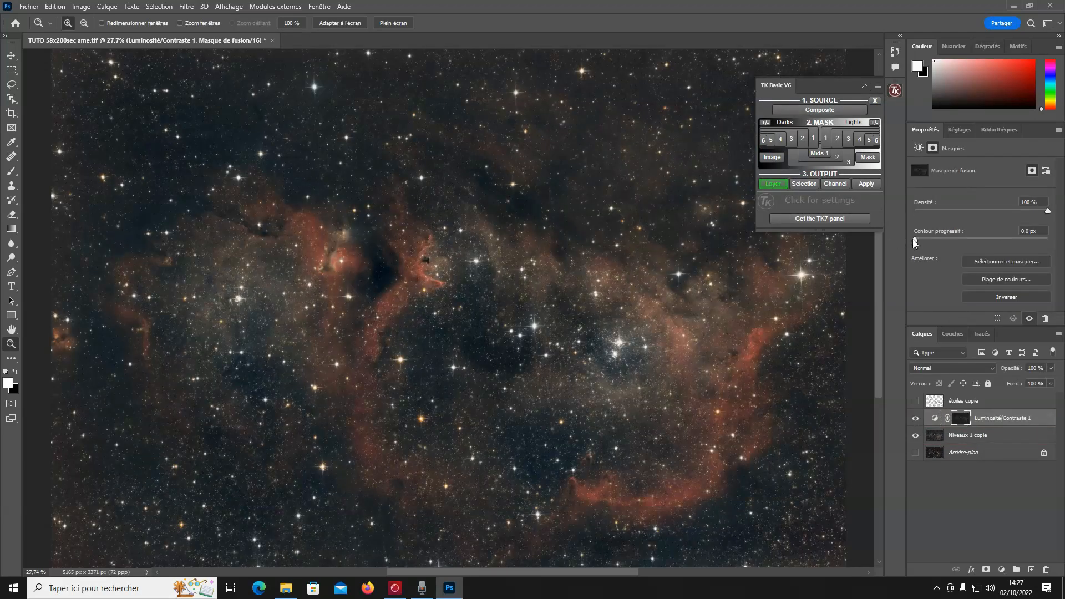
drag(916, 239, 921, 240)
Try different brightness values on the Mids-1 masked Luminosité/Contraste 1 layer, ending at 150
click(935, 419)
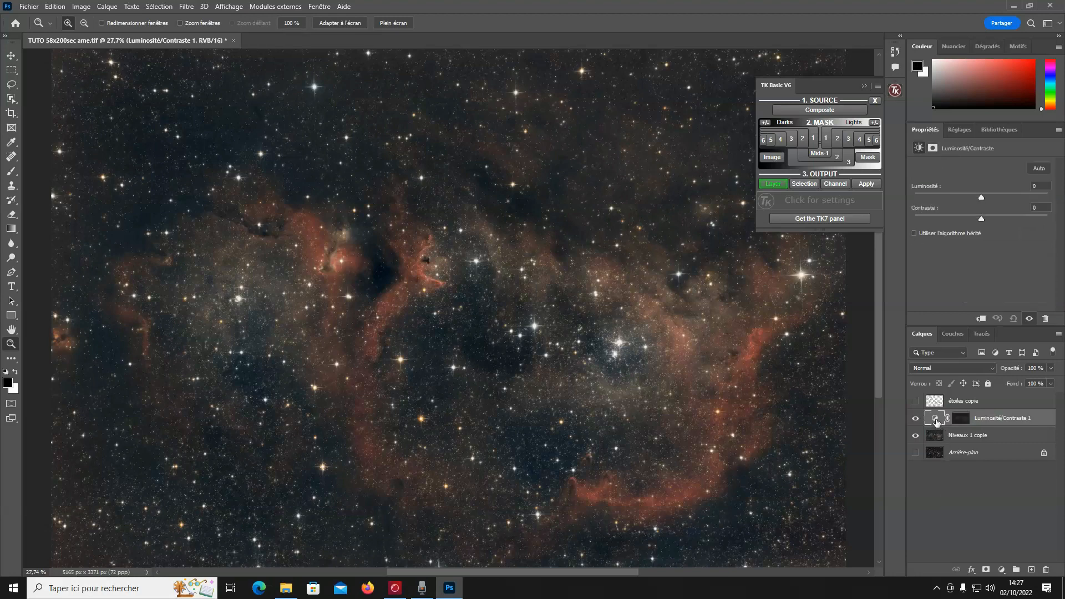
drag(981, 198, 1048, 197)
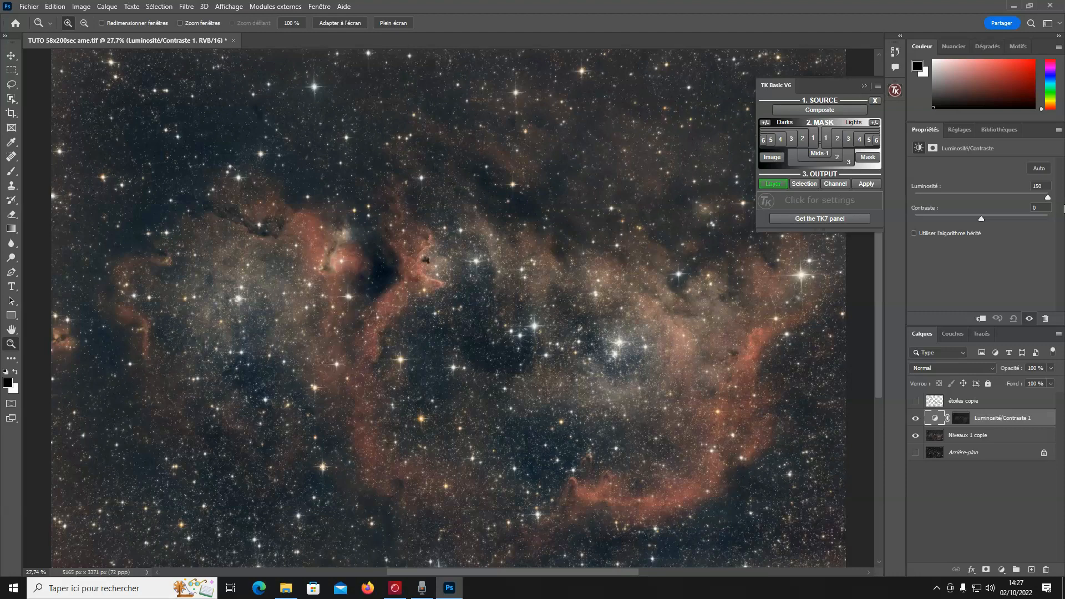
drag(1037, 218, 1064, 201)
drag(1056, 203, 1007, 208)
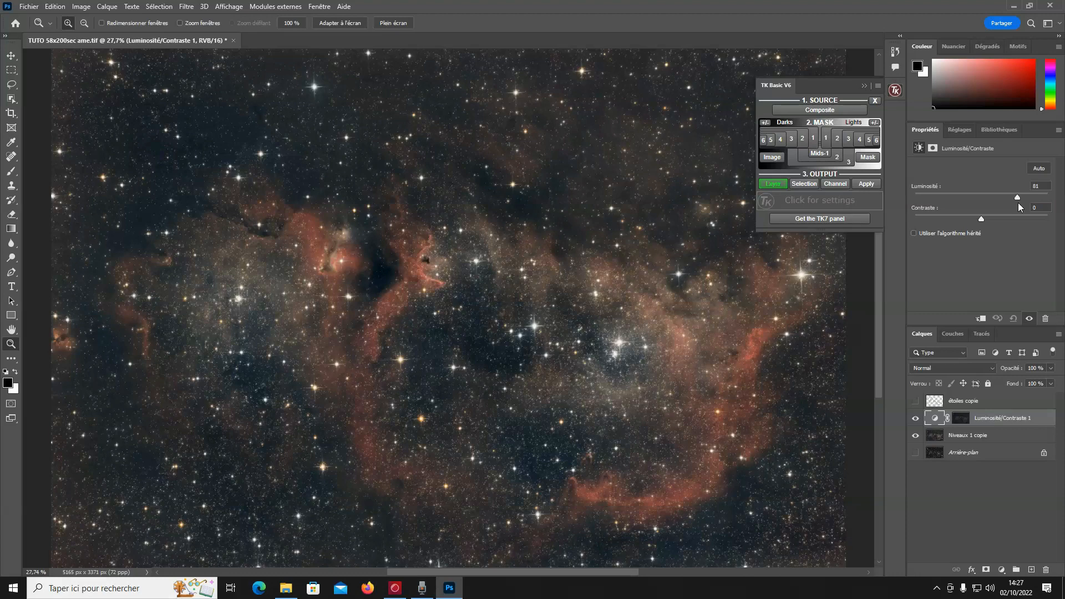
drag(1002, 207, 1027, 206)
drag(987, 201, 1048, 208)
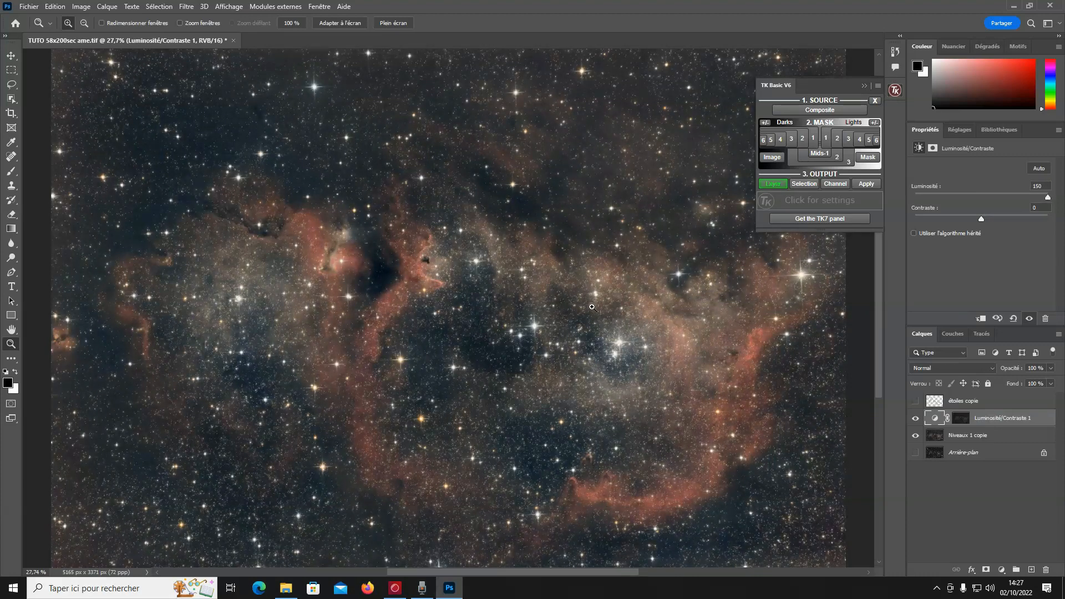
Reduce the Luminosité/Contraste 1 brightness to 79 while checking the star field up close, and delete that adjustment layer
click(682, 397)
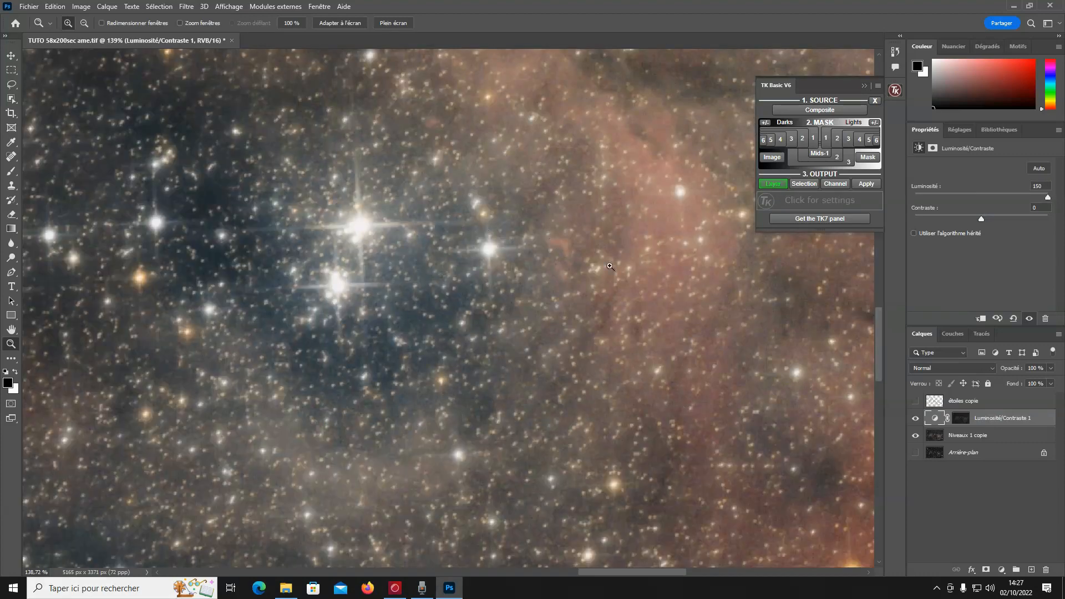
drag(1049, 199, 1012, 200)
right_click(371, 323)
click(388, 329)
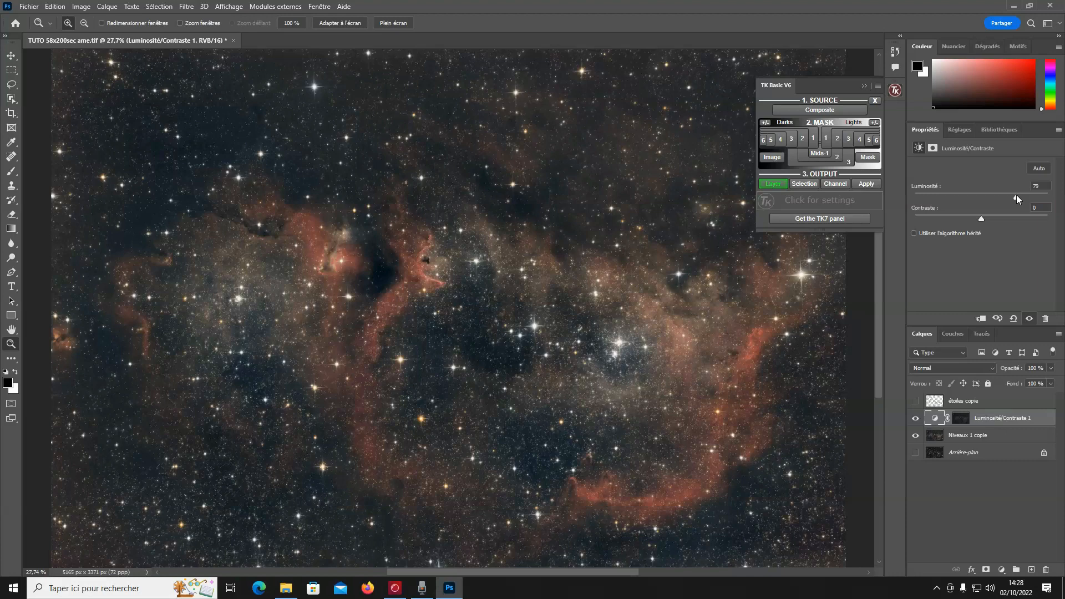
click(1002, 422)
key(Delete)
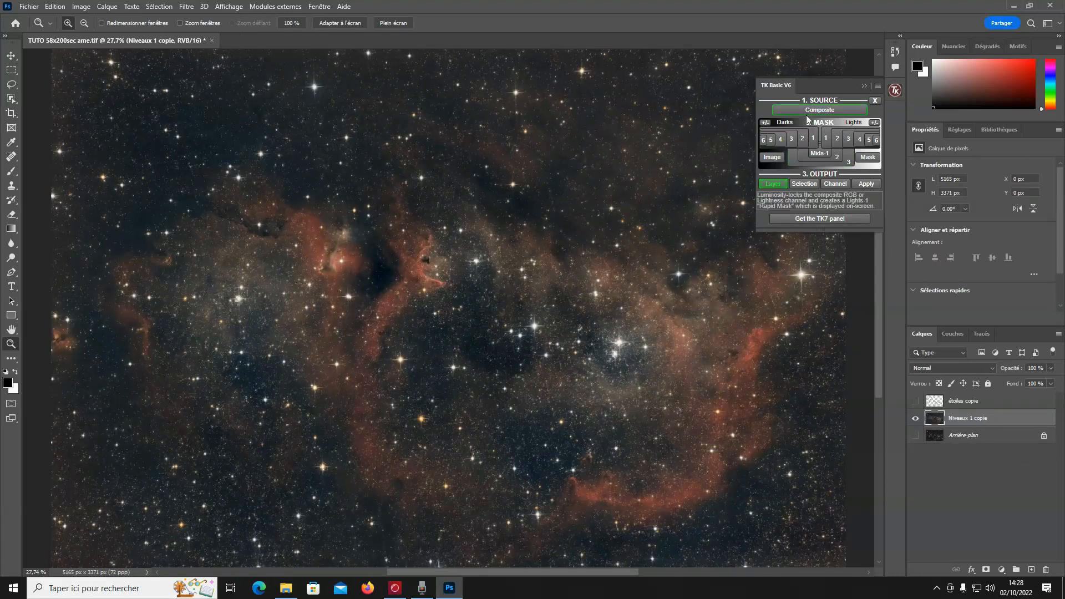
Create a Brightness/Contrast adjustment layer masked with the composite's Mids-2 luminosity mask, and feather that mask by 1.5 px
click(810, 111)
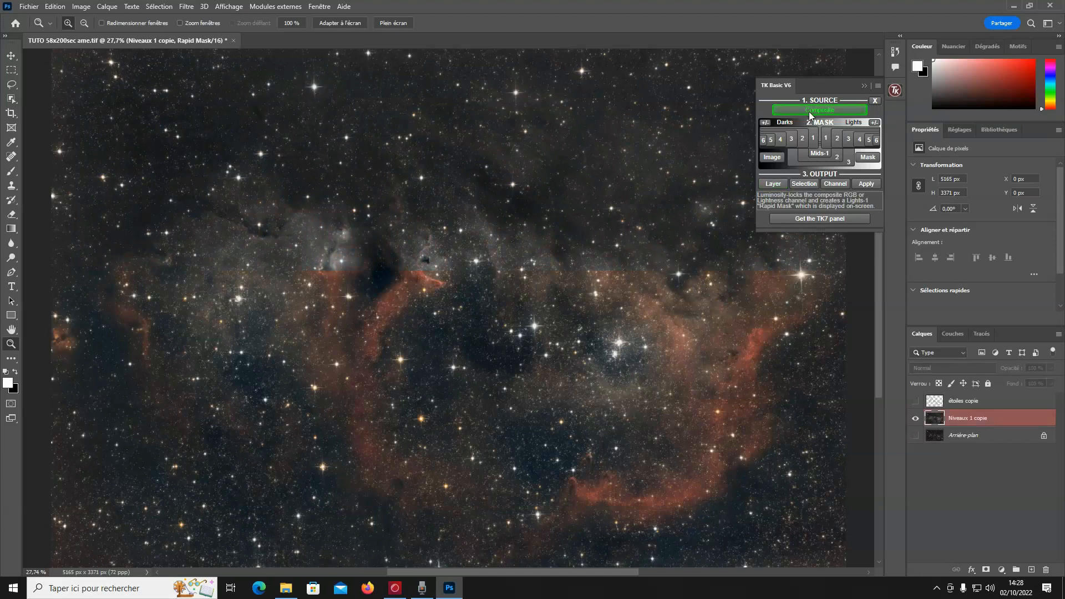
click(836, 154)
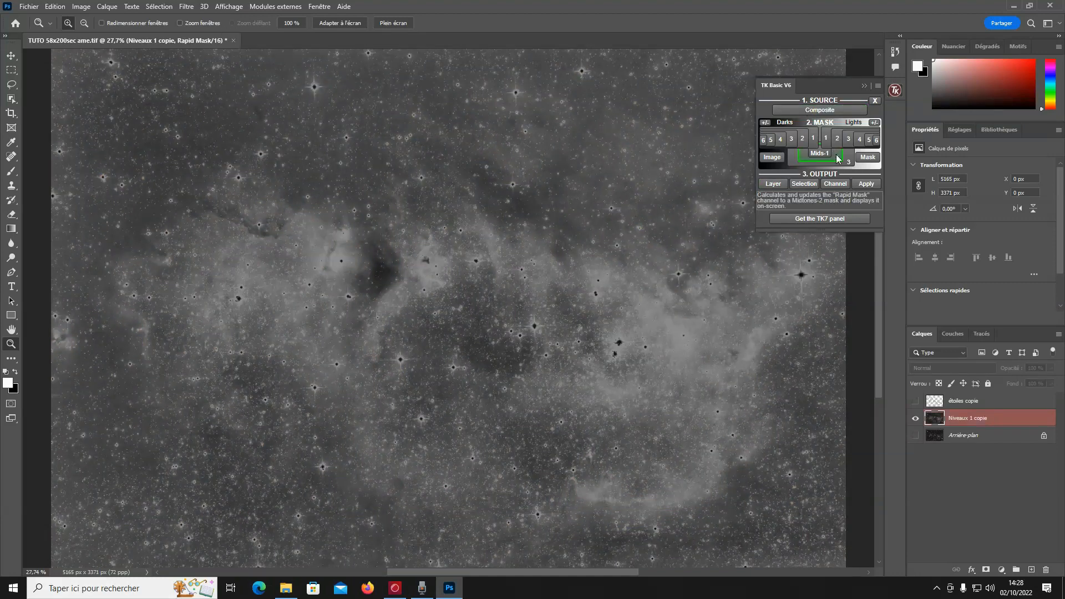
click(767, 185)
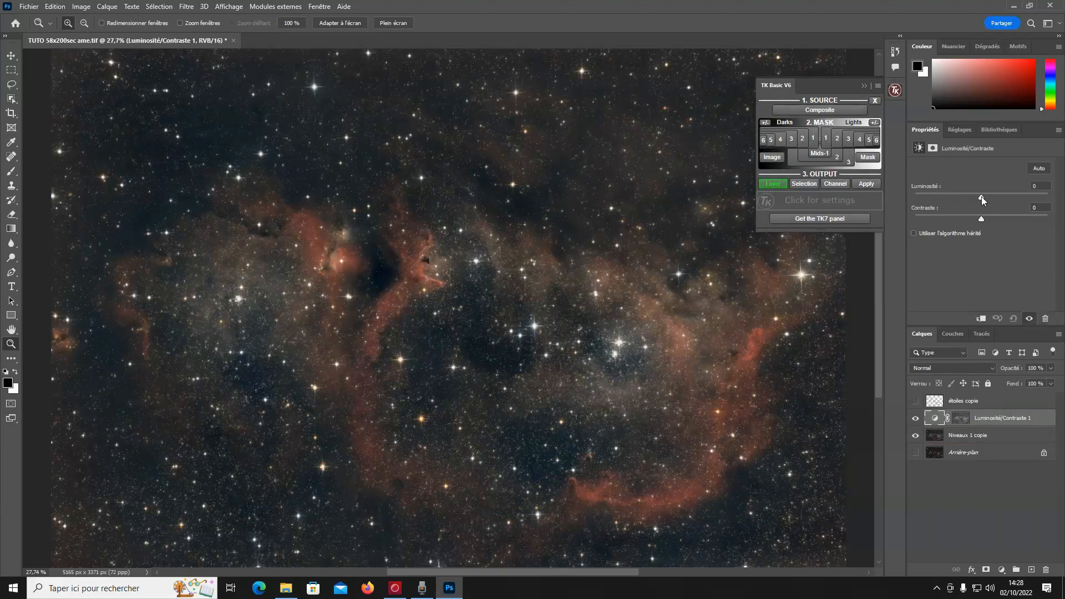
click(960, 418)
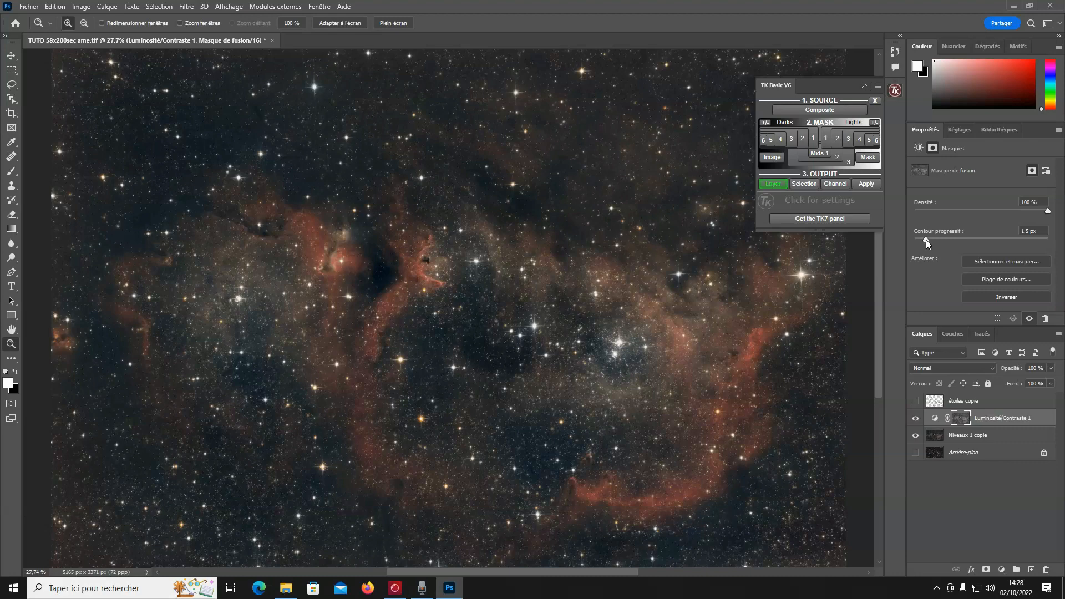
Raise the Luminosité/Contraste 1 brightness to 24, check the nebula up close, and settle on a brightness of 36
click(936, 419)
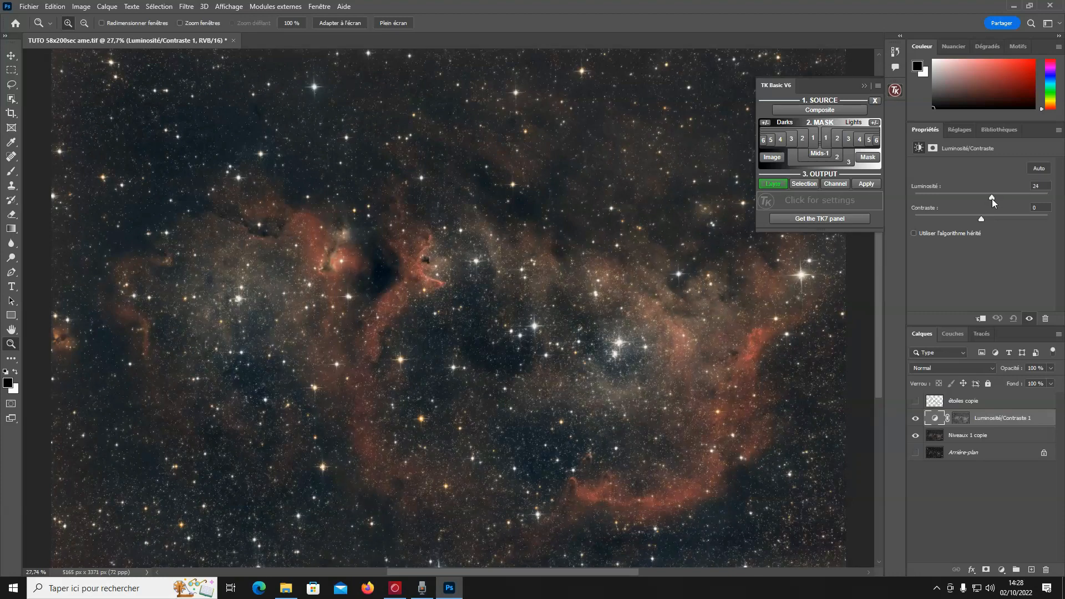
drag(256, 194, 425, 334)
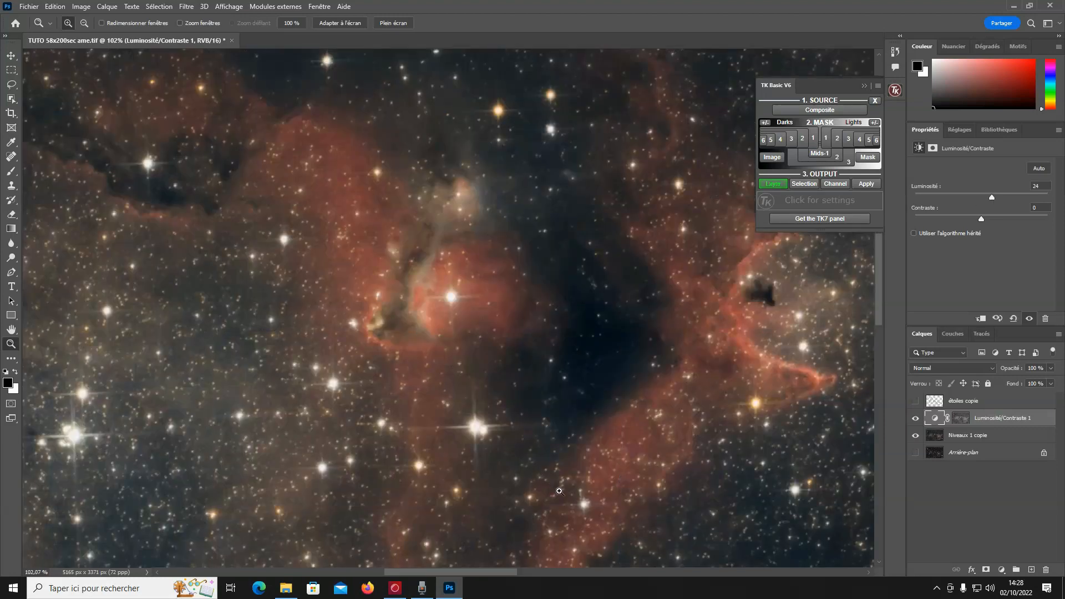
right_click(502, 327)
click(509, 335)
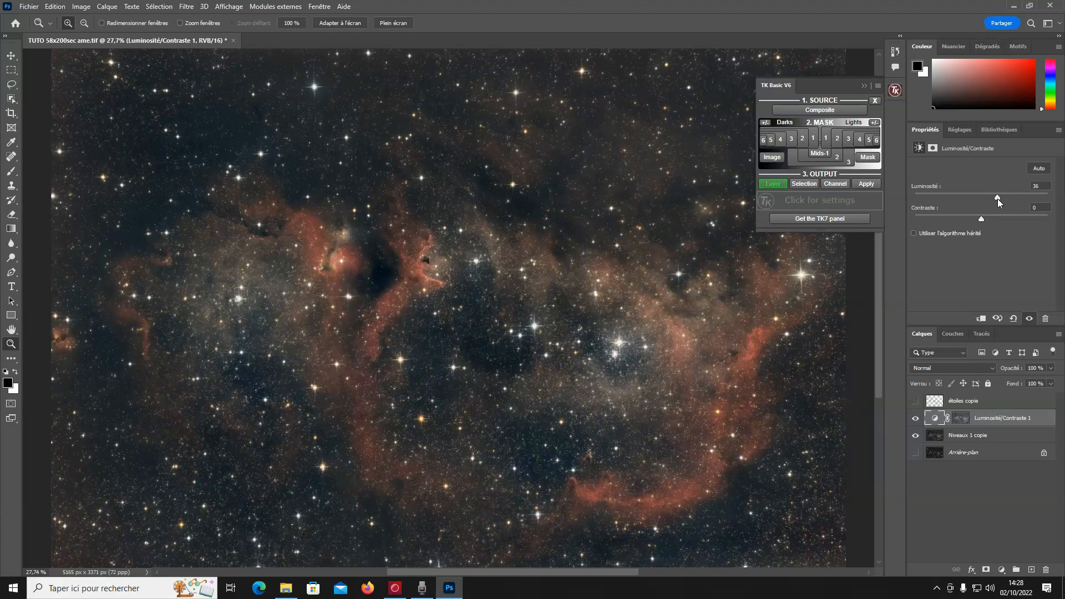
Add a Vibrance adjustment layer, replace its mask with a copy of the Luminosité/Contraste 1 mask, and set vibrance to +21
click(965, 129)
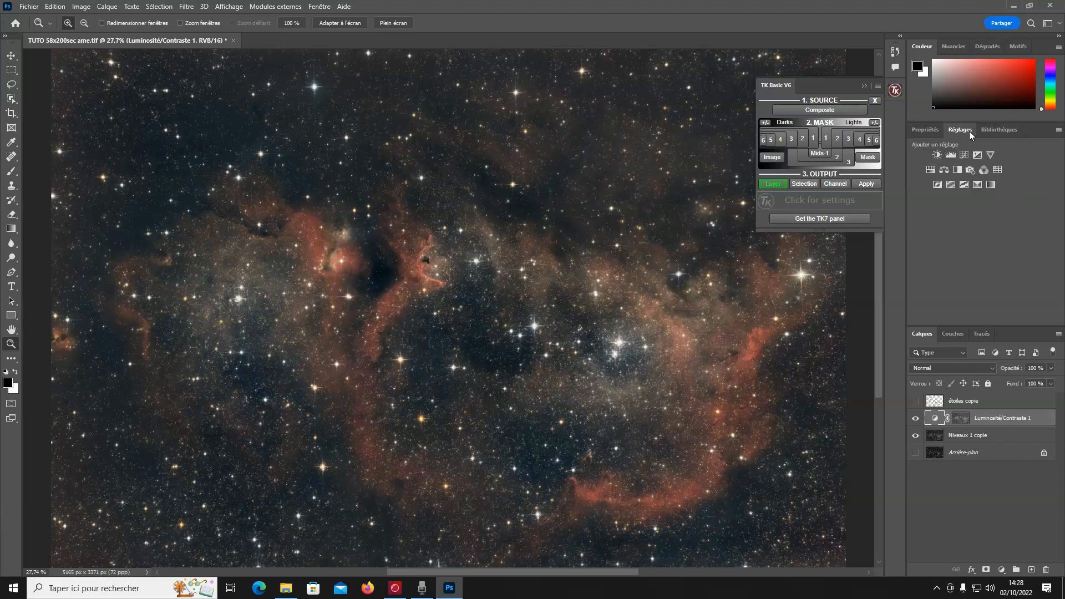
click(990, 154)
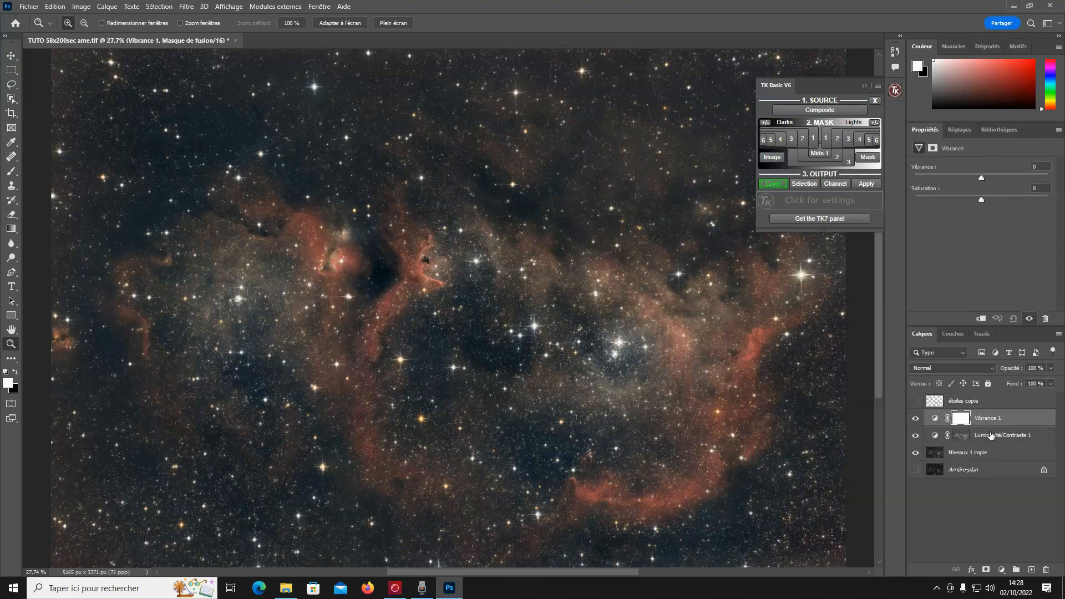
key(alt)
drag(963, 441, 962, 419)
click(486, 218)
click(936, 419)
drag(982, 178, 985, 178)
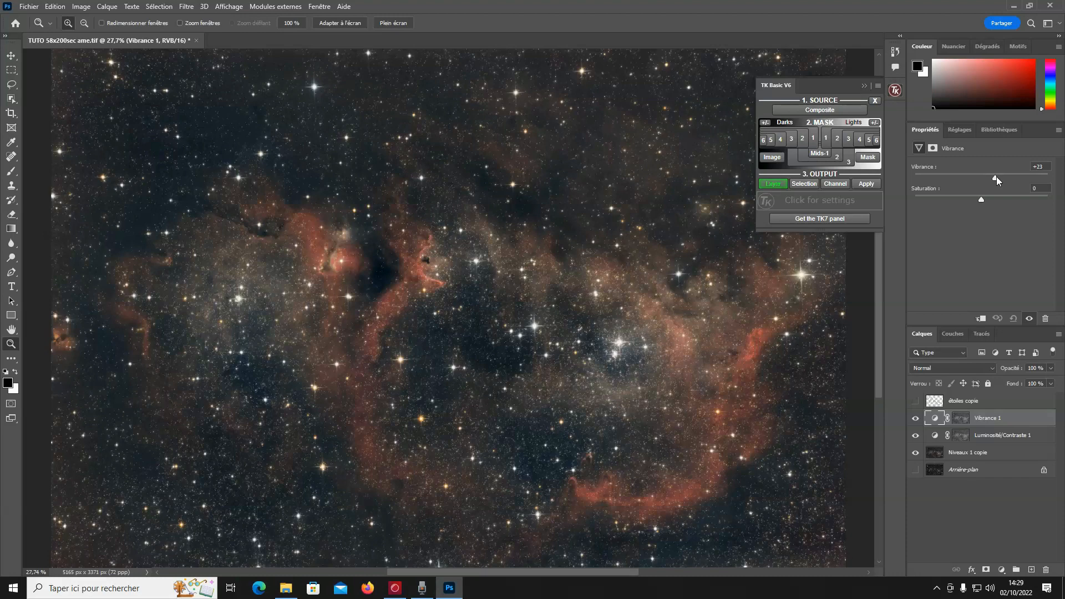
Add a Selective Color layer, replace its mask with a copy of the Vibrance 1 mask, and set Cyan to -26% in the reds
click(959, 130)
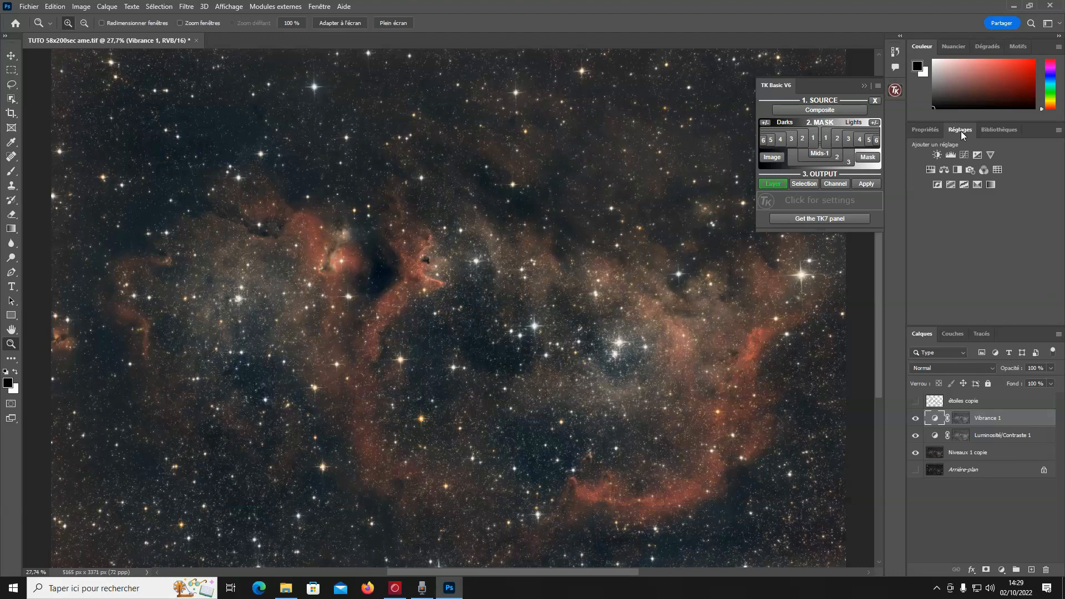
click(979, 170)
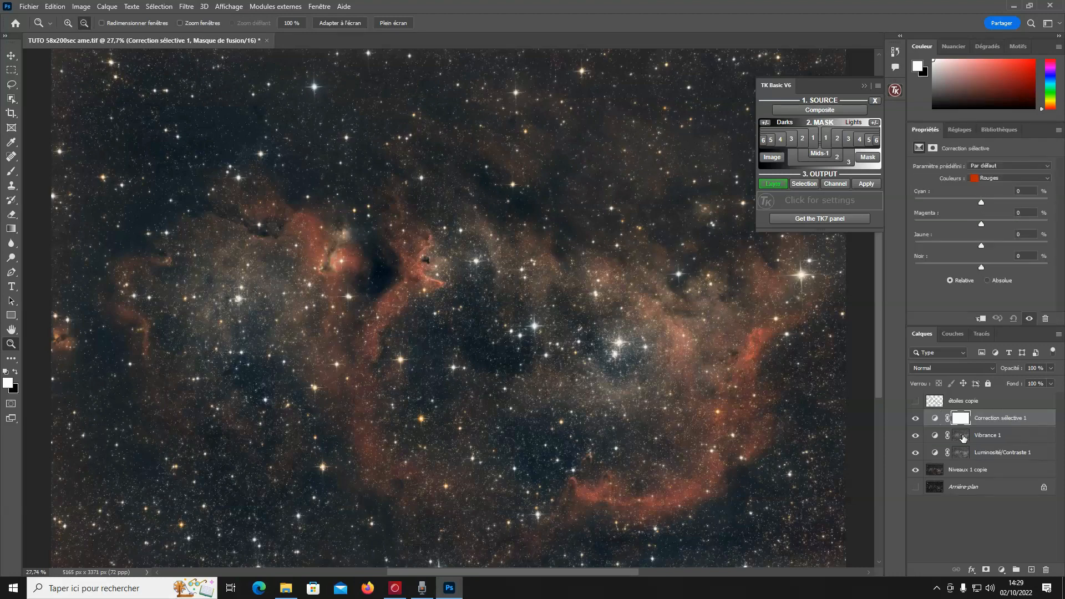
drag(962, 427, 960, 422)
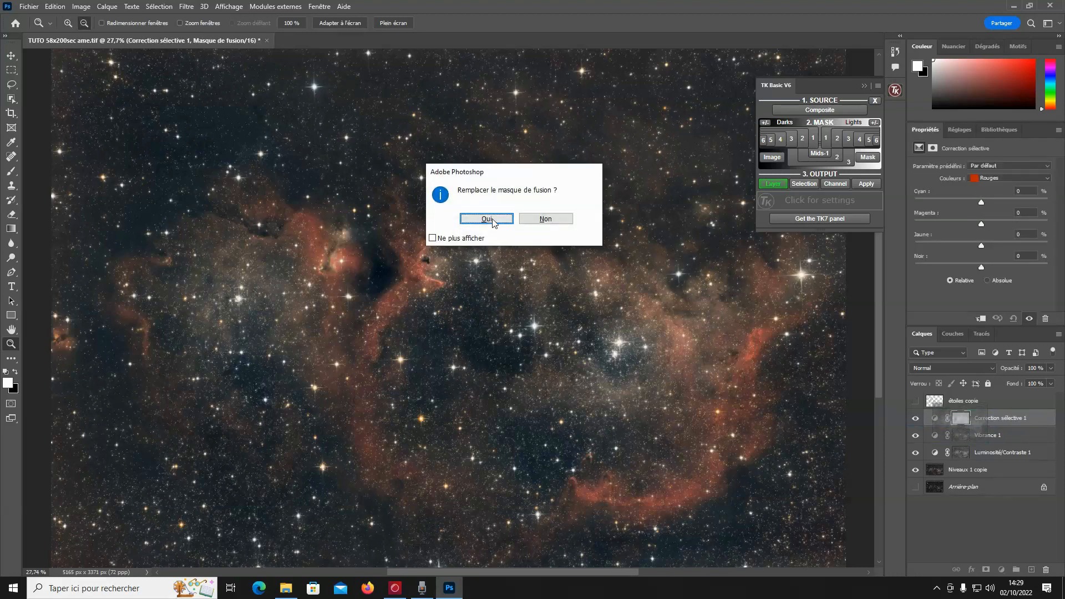
click(487, 225)
click(934, 417)
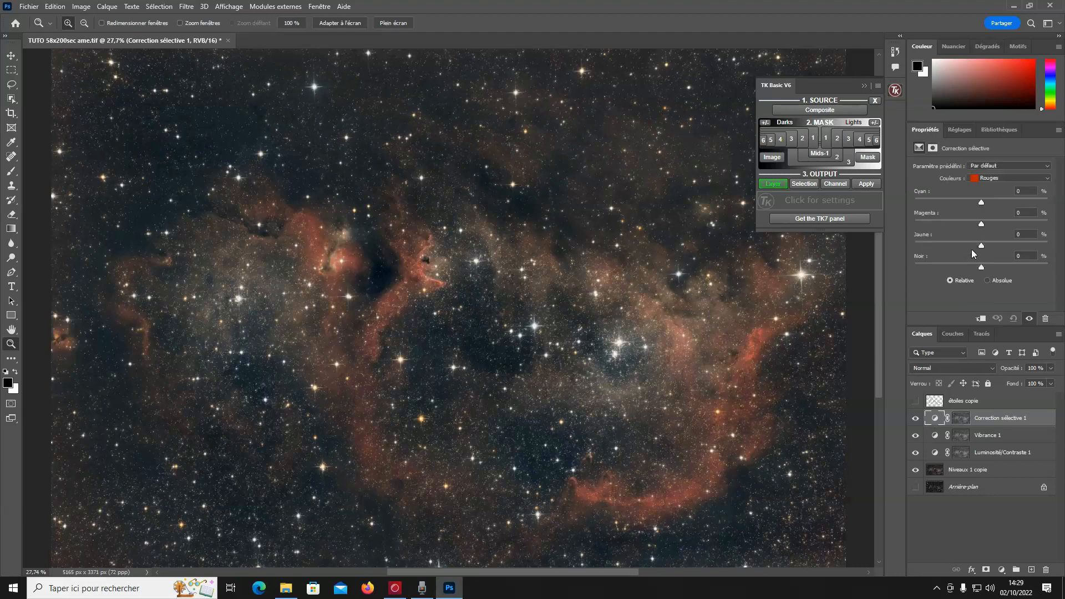
drag(981, 202, 978, 202)
Create a Hue/Saturation layer masked with the composite's Lights-1 mask, and try Cyans saturation at +100 before reducing it to +7
click(811, 110)
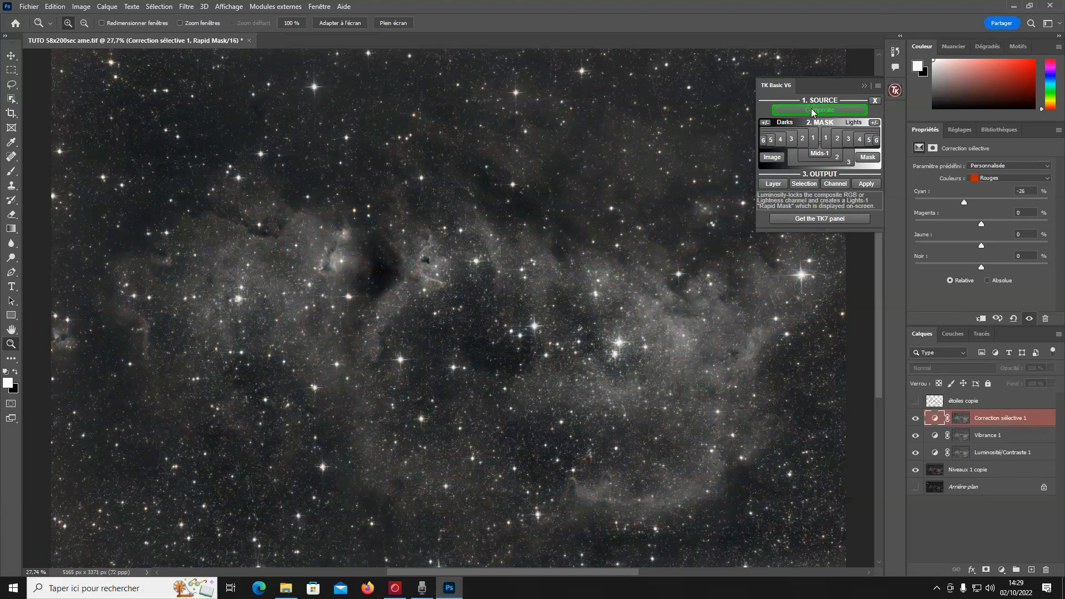
click(777, 184)
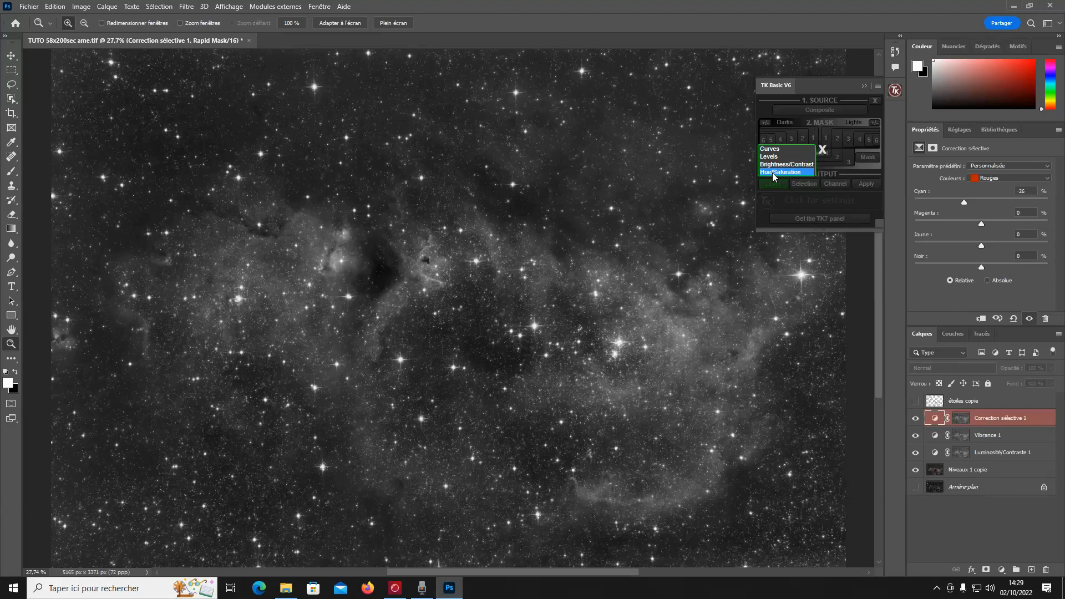
click(773, 172)
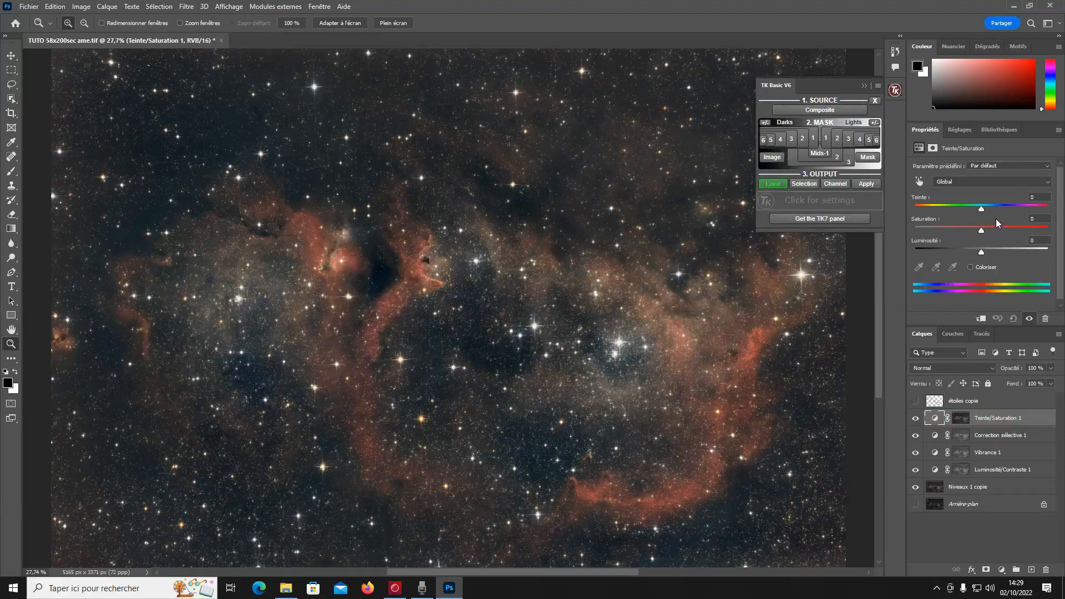
click(982, 181)
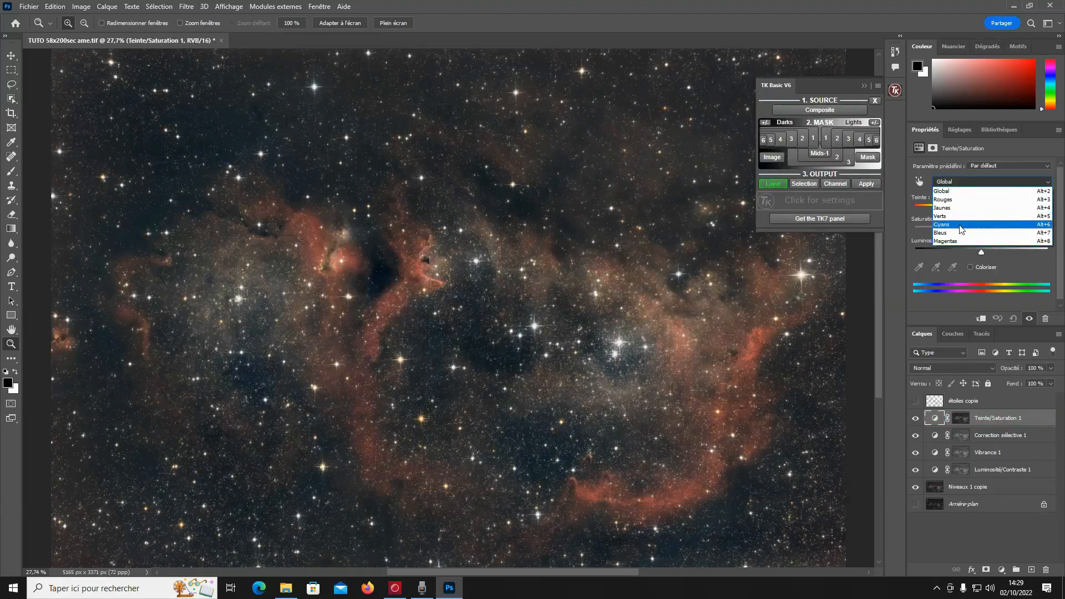
click(961, 225)
drag(981, 232, 1056, 228)
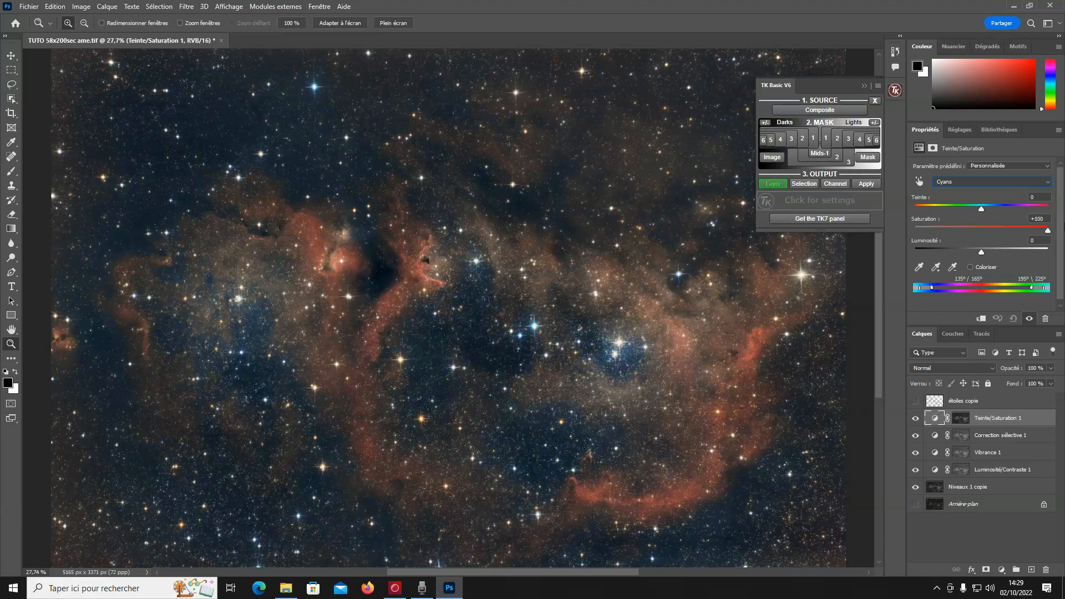
drag(1056, 229, 992, 236)
Replace the Teinte/Saturation 1 mask with a copy of the Correction sélective 1 mask and try a global saturation of +15
drag(961, 435, 961, 423)
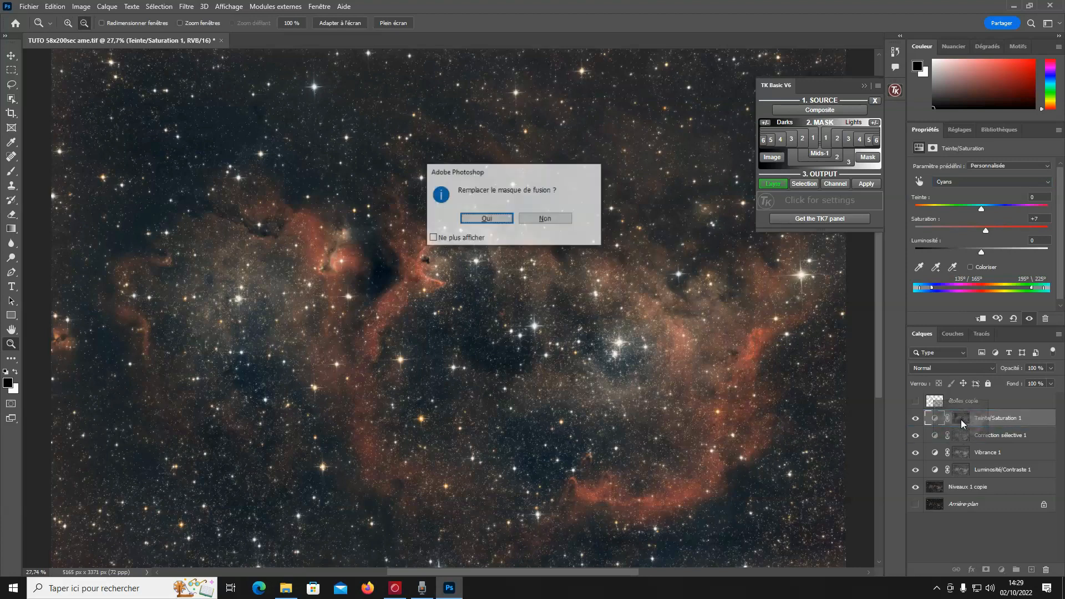
click(481, 218)
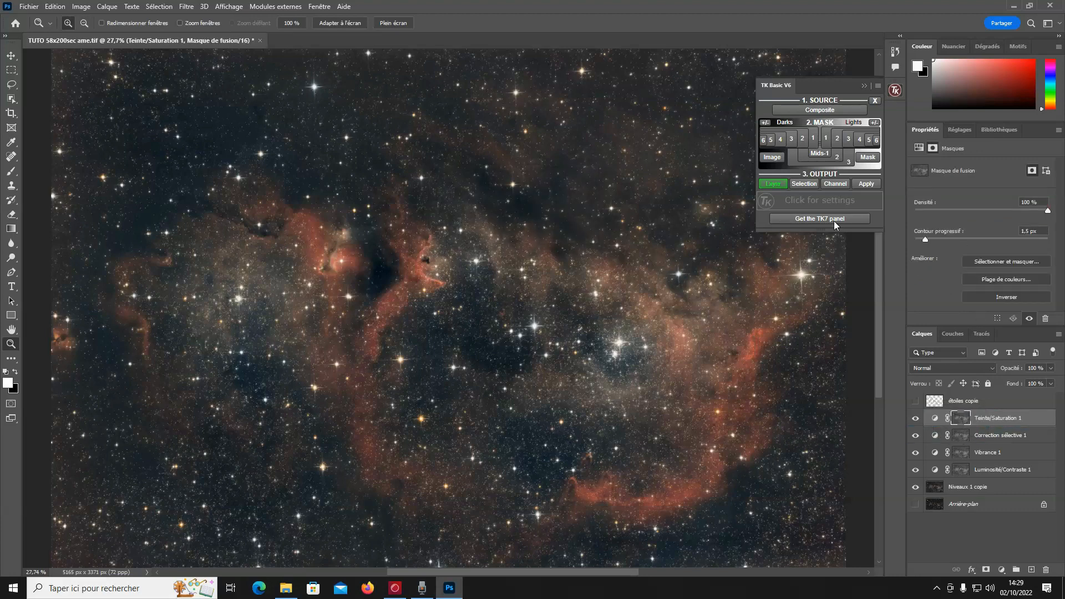
click(935, 419)
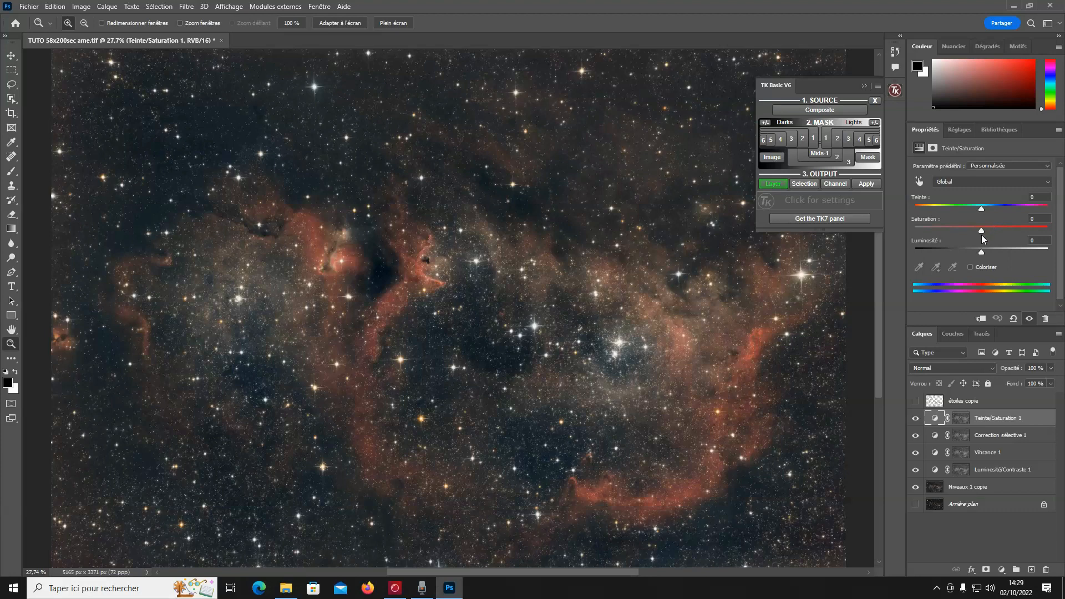
mouse_move(981, 230)
mouse_down()
mouse_move(1047, 230)
mouse_move(990, 230)
mouse_up()
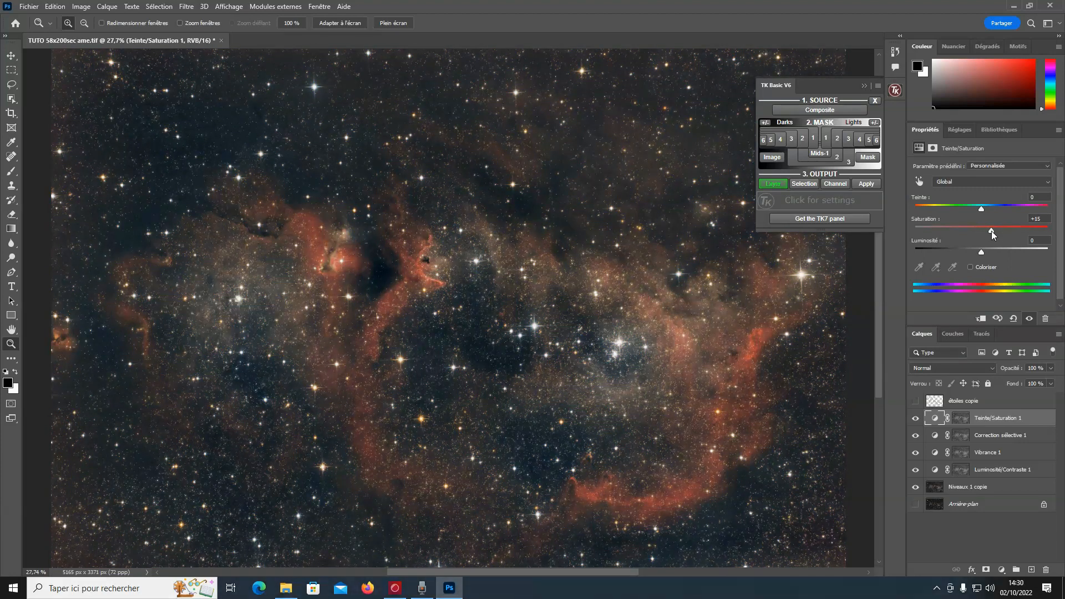
Reset the Hue/Saturation adjustment, try a Cyans saturation of +3, and delete the Teinte/Saturation 1 layer
click(1013, 319)
click(963, 181)
click(963, 225)
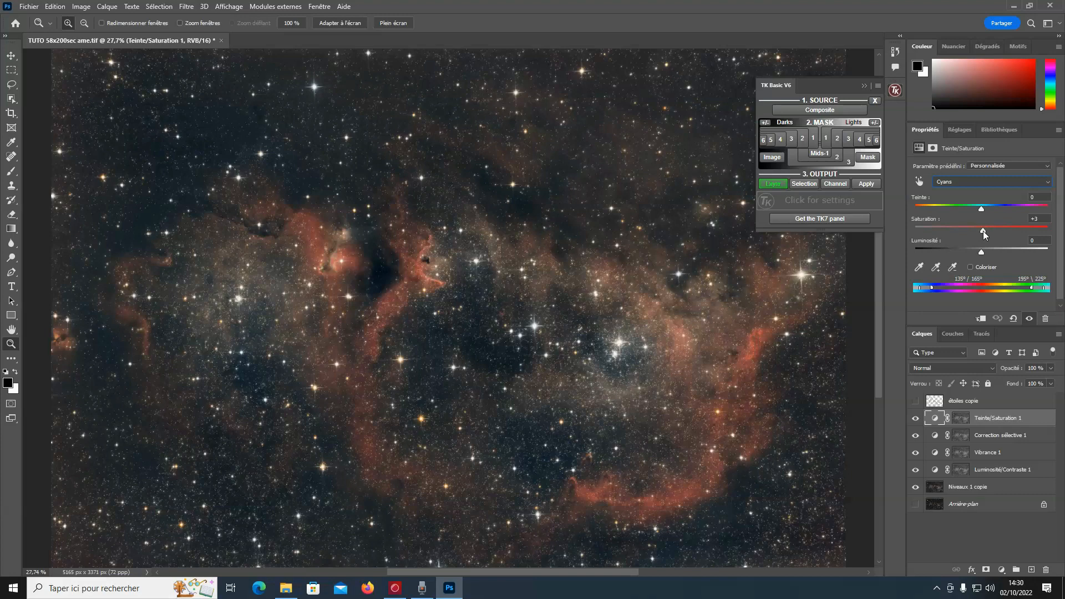
right_click(1006, 424)
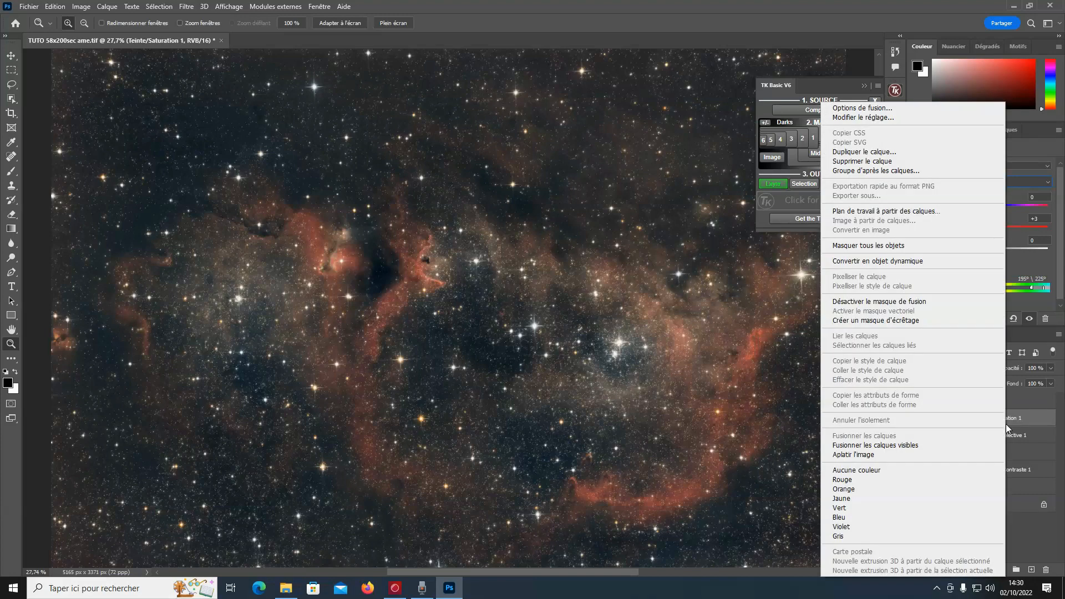
click(862, 161)
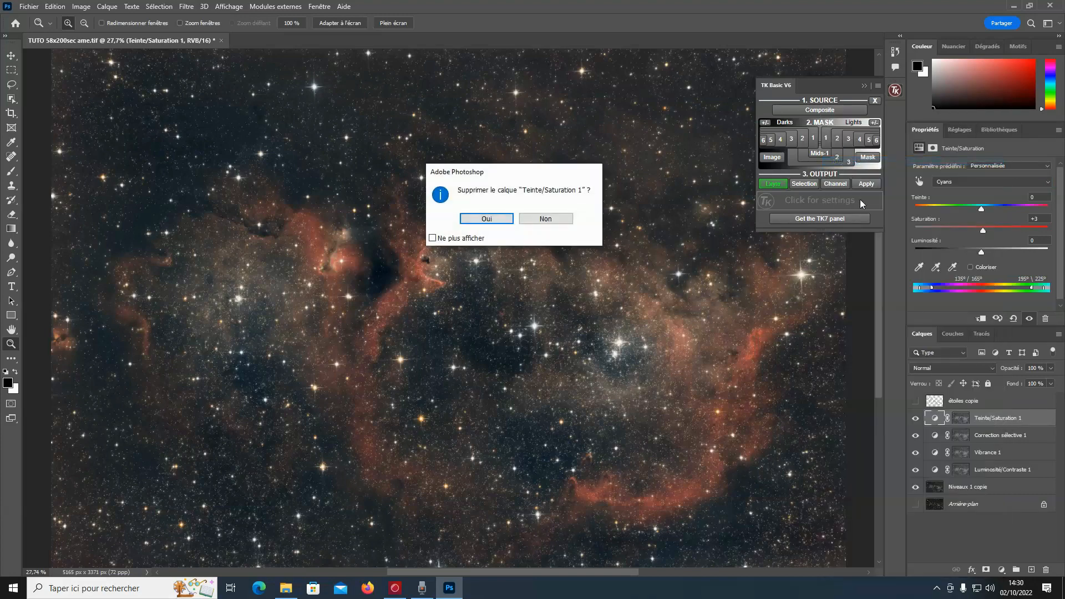
click(488, 222)
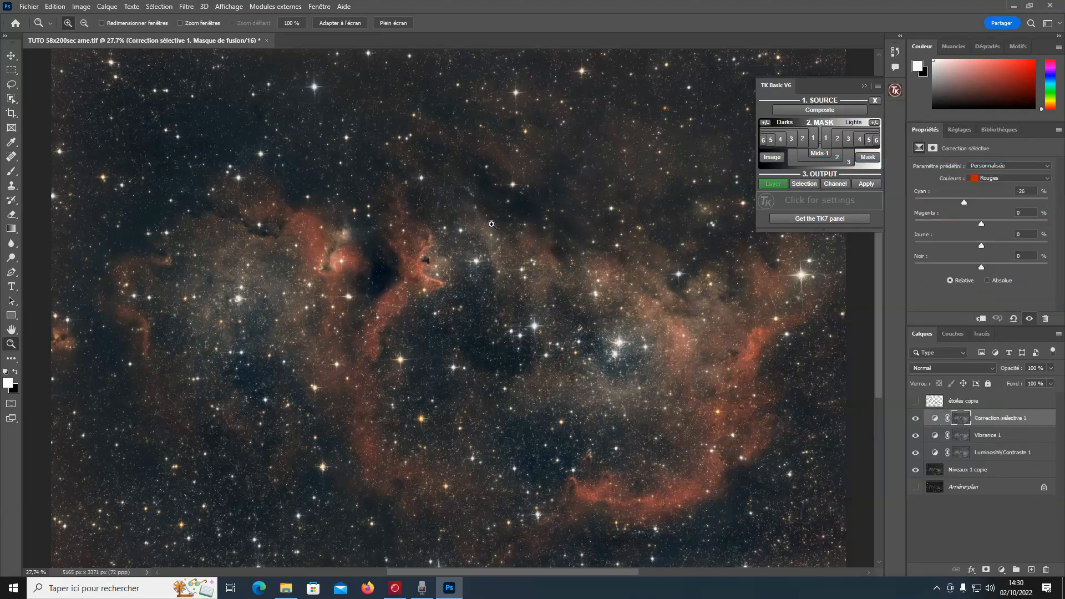
Merge the Correction sélective 1, Vibrance 1, Luminosité/Contraste 1 and Niveaux 1 copie layers into one layer
shift+click(981, 472)
right_click(974, 461)
click(921, 437)
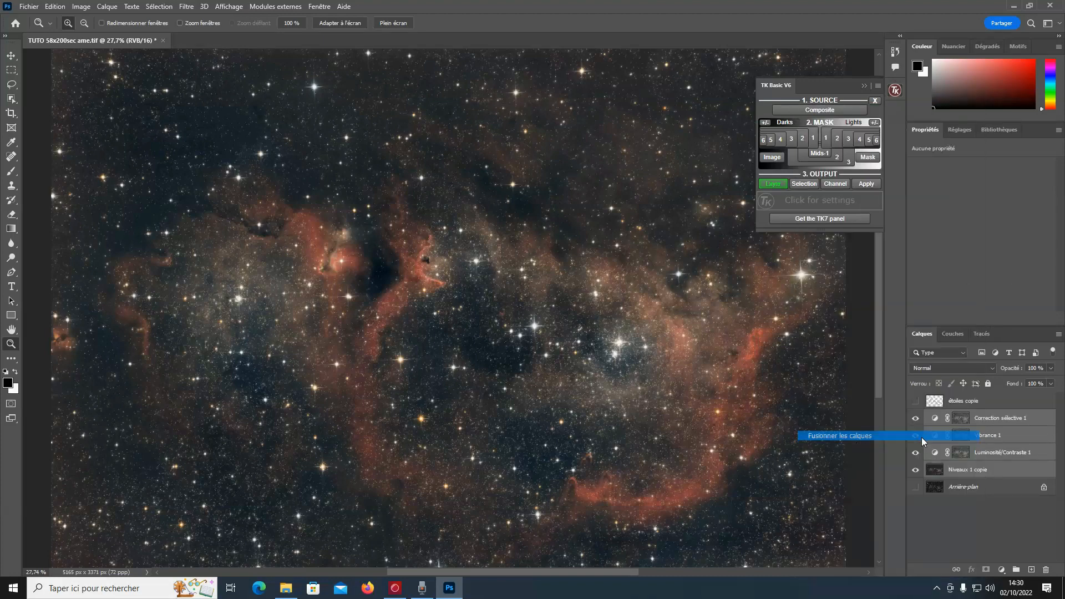
Compare the image up close with and without the étoiles copie layer, leave that layer shown, and inspect the stars around the bright cluster
drag(245, 105, 546, 345)
click(915, 403)
click(915, 402)
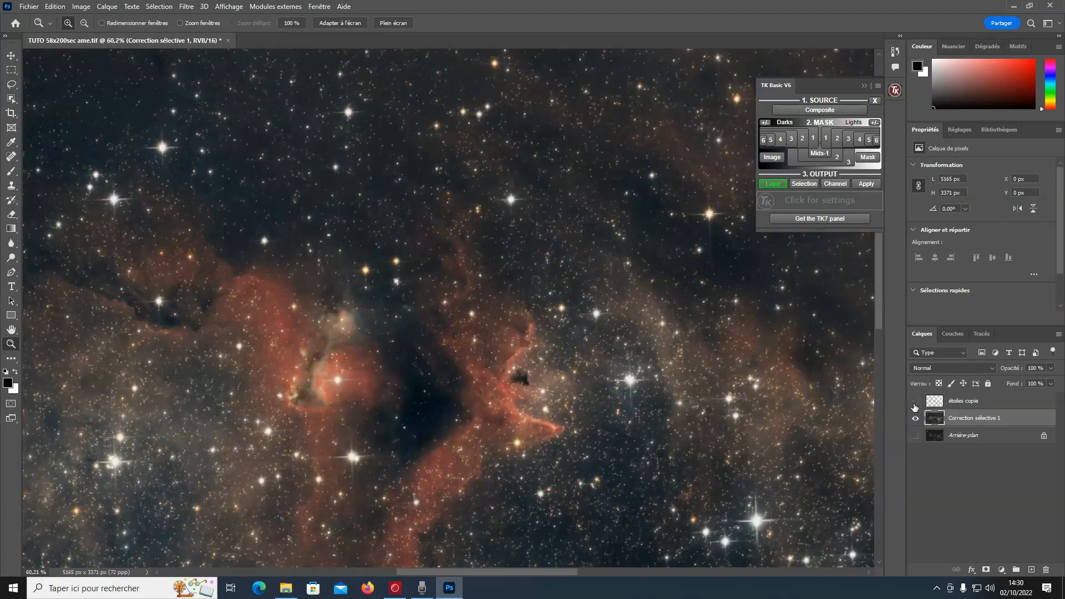
click(915, 402)
click(915, 401)
right_click(634, 413)
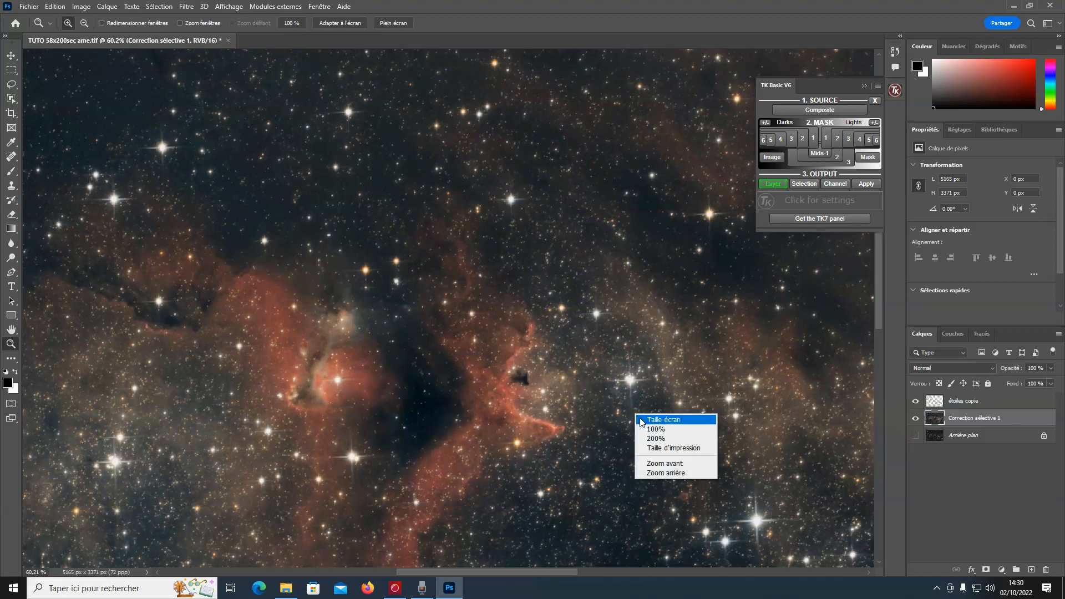
click(657, 417)
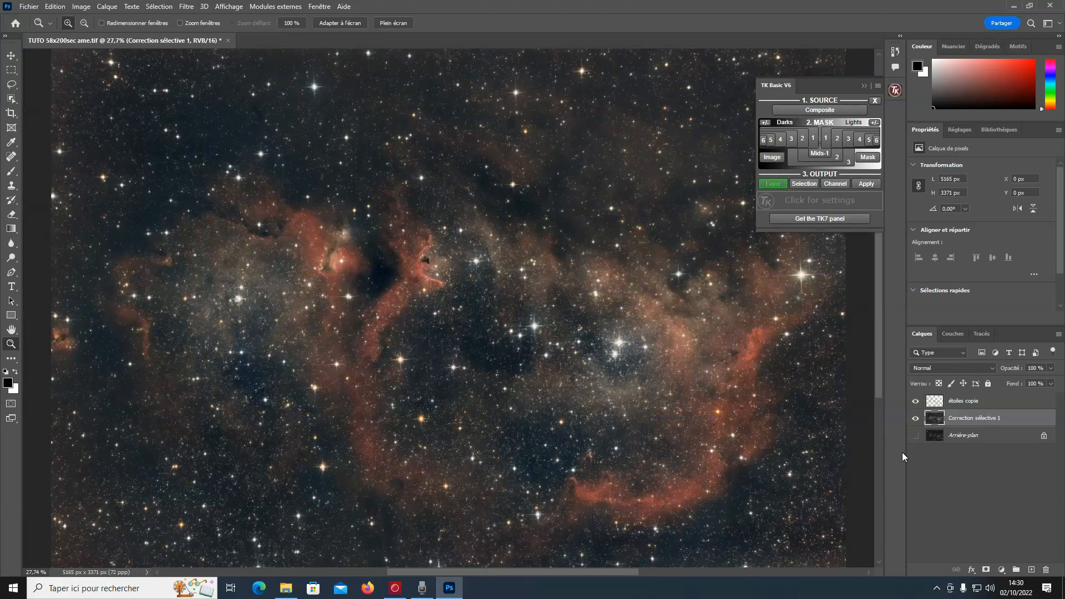
drag(541, 283, 726, 427)
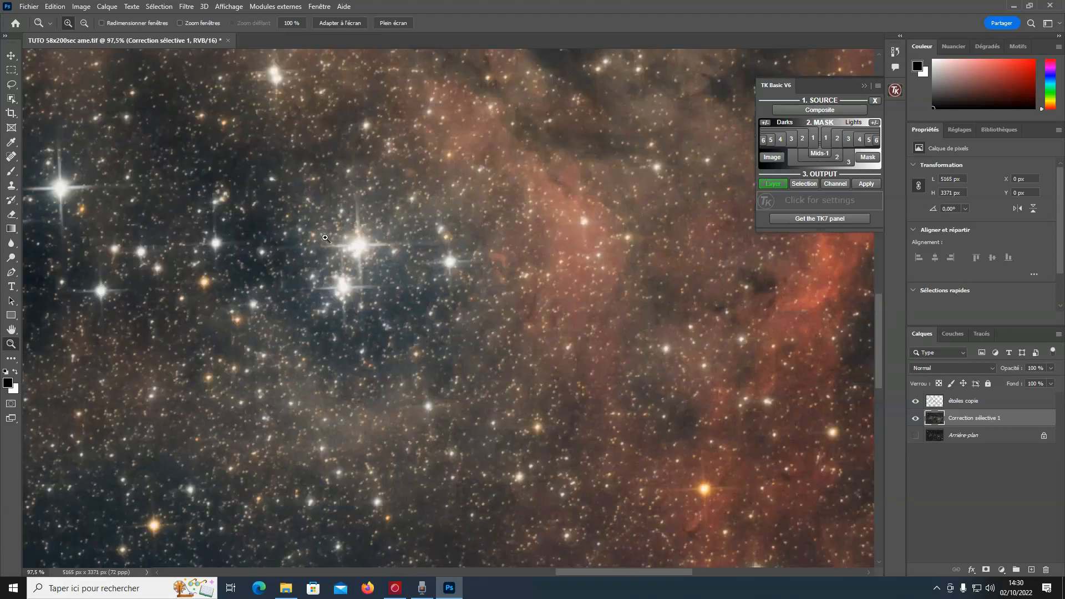
right_click(419, 307)
click(430, 312)
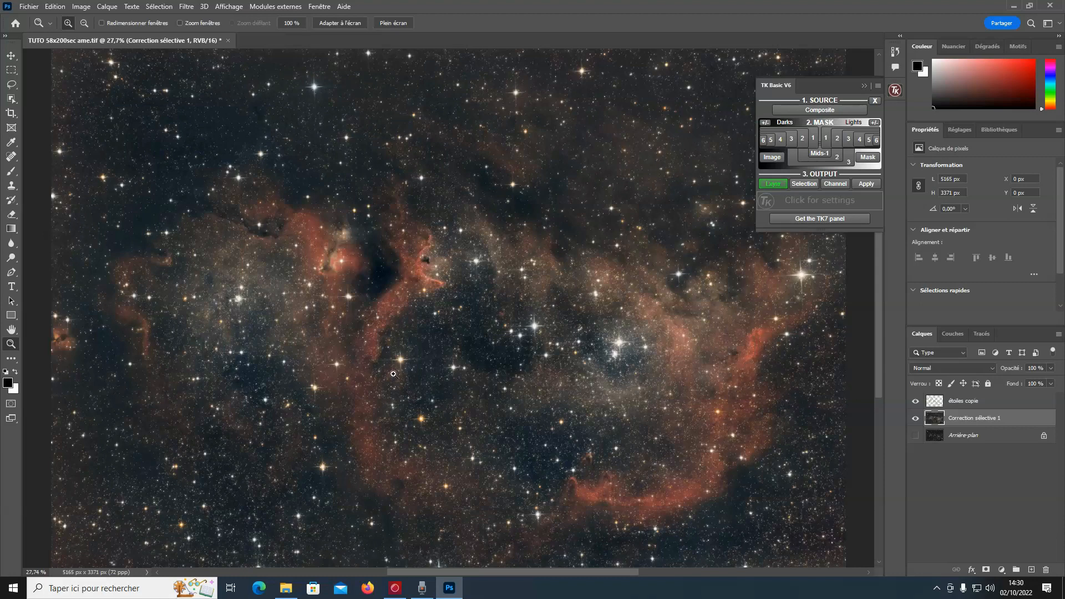
click(26, 7)
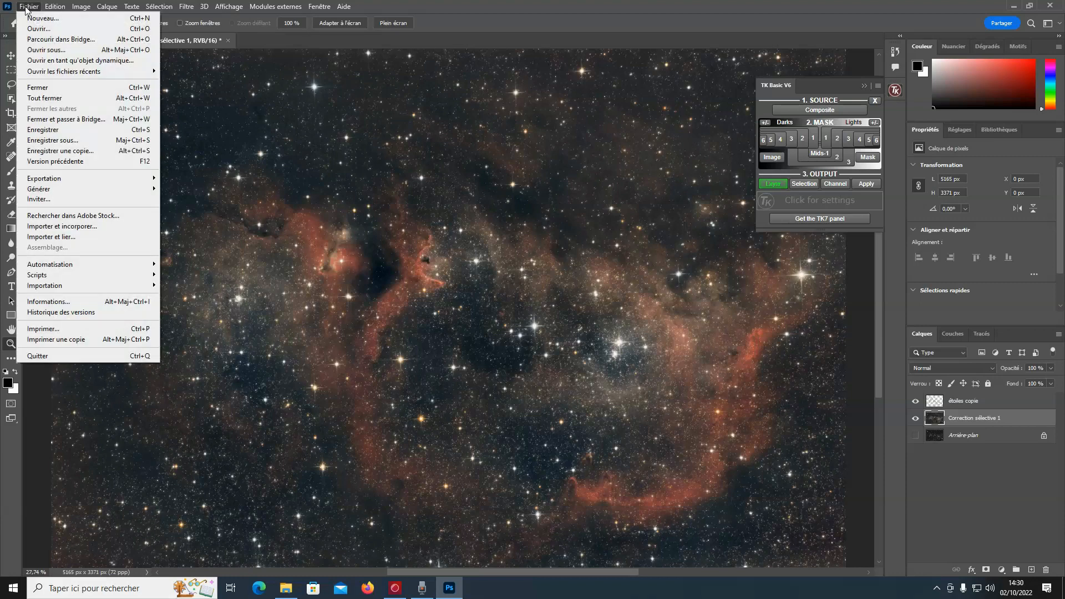
click(62, 131)
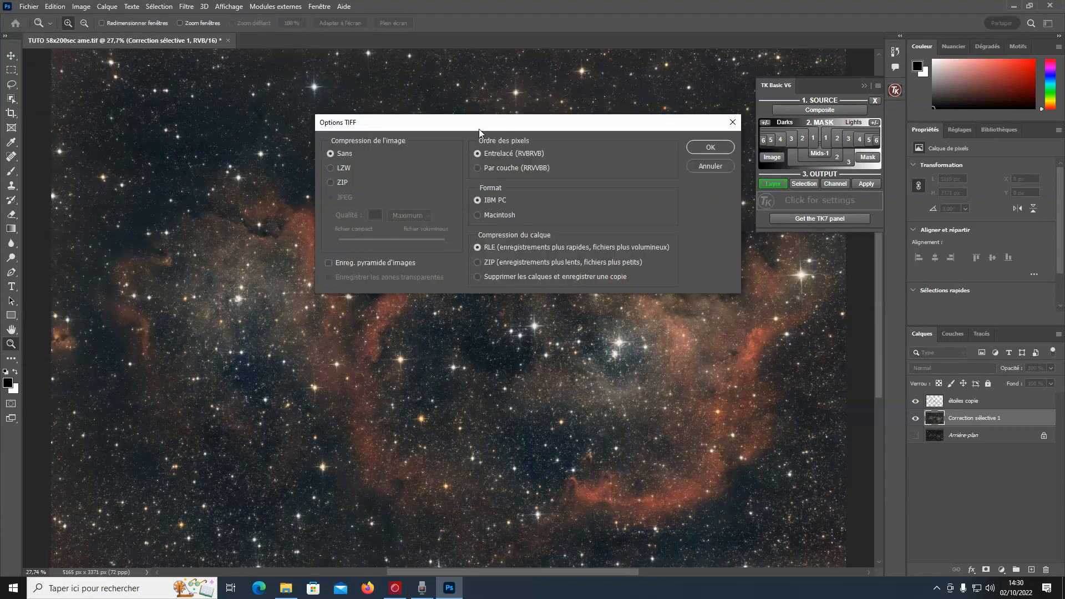
click(710, 166)
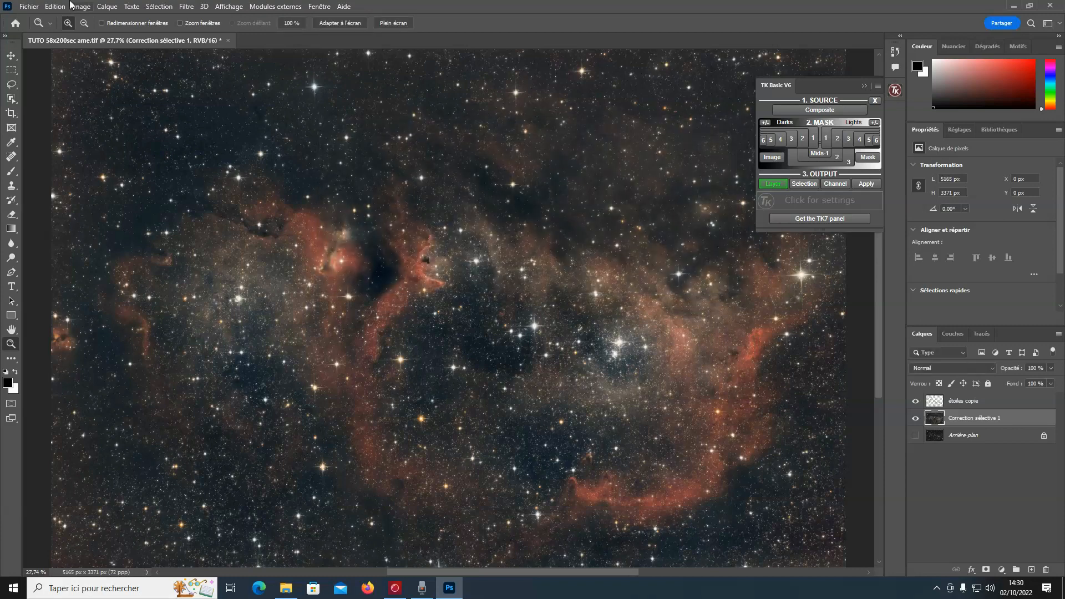
Save the layered image in Photoshop format as TUTO 58x200sec ame.psd in the Pour siril folder with maximum compatibility enabled
click(29, 7)
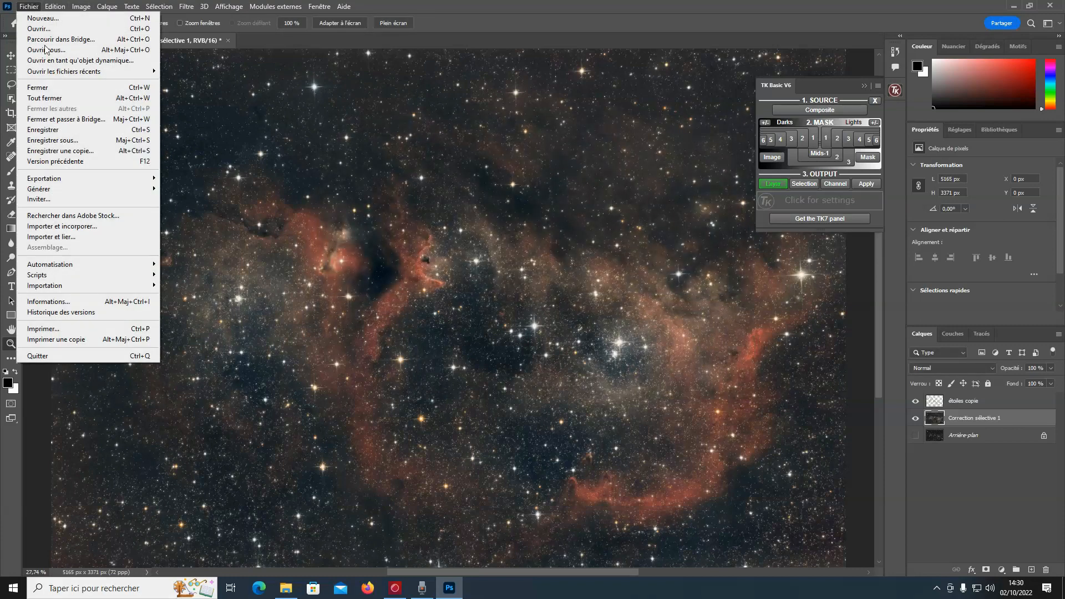
click(55, 140)
click(554, 428)
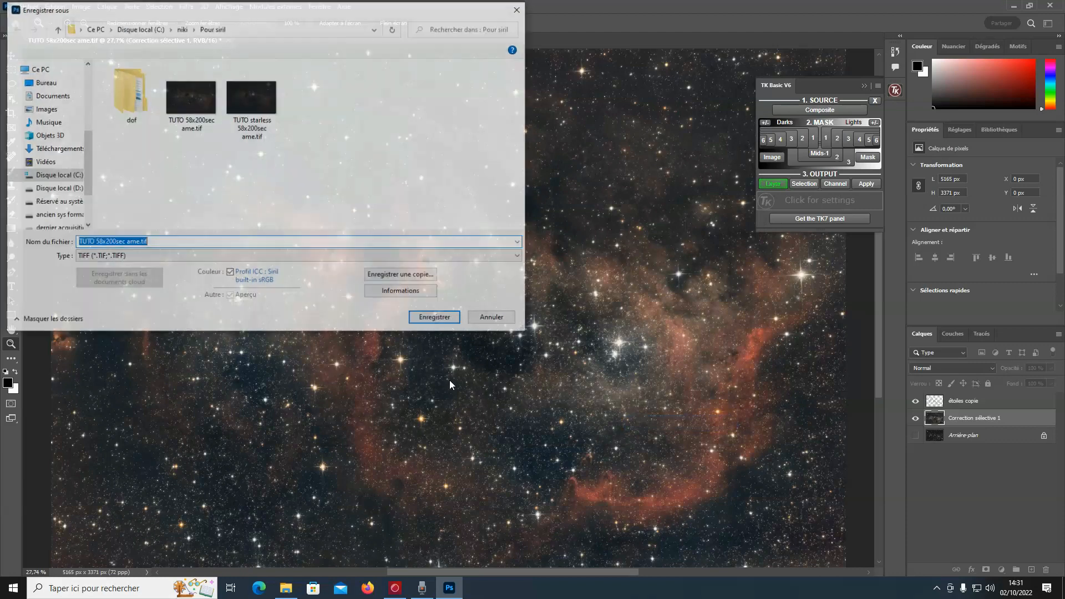
click(257, 259)
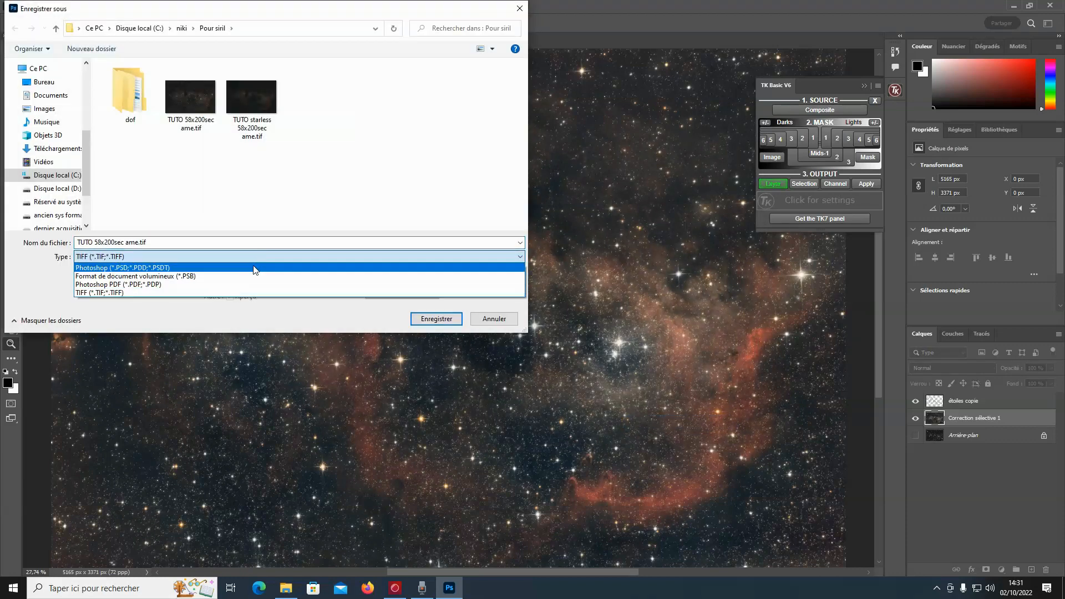
click(261, 268)
click(453, 325)
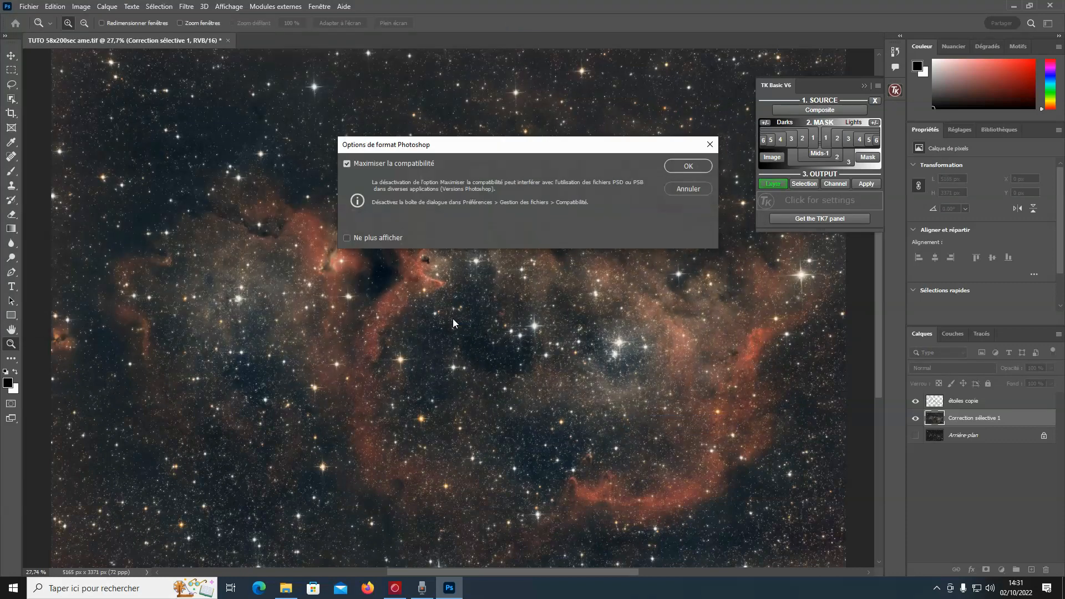
click(681, 169)
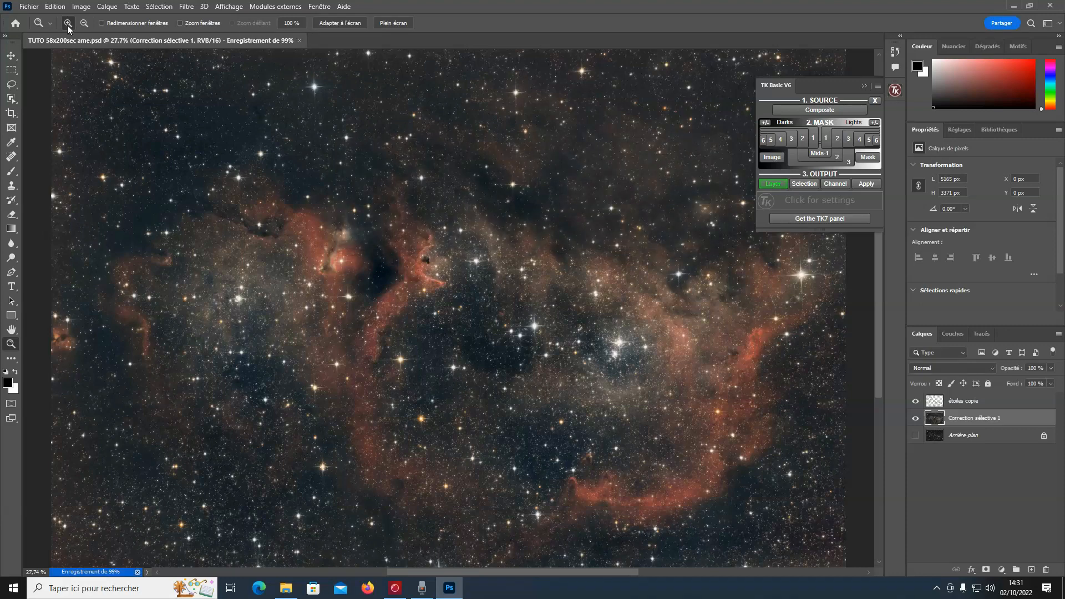
Export the image at full size as TUTO 58x200sec ame.png, including the copyright and contact metadata, into the Pour siril folder
click(28, 6)
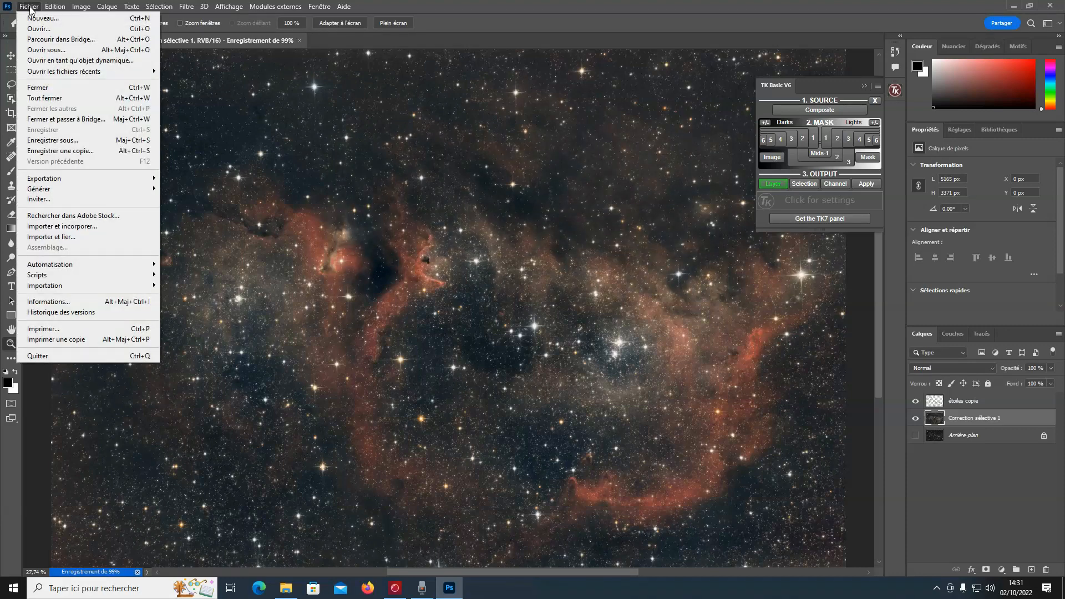
click(29, 8)
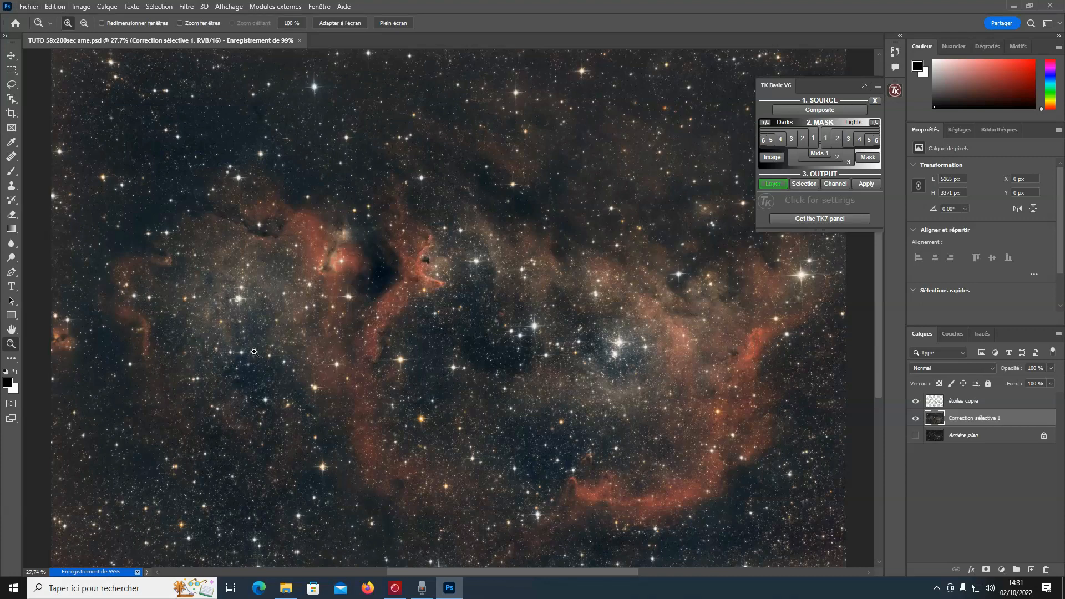
click(29, 7)
click(30, 7)
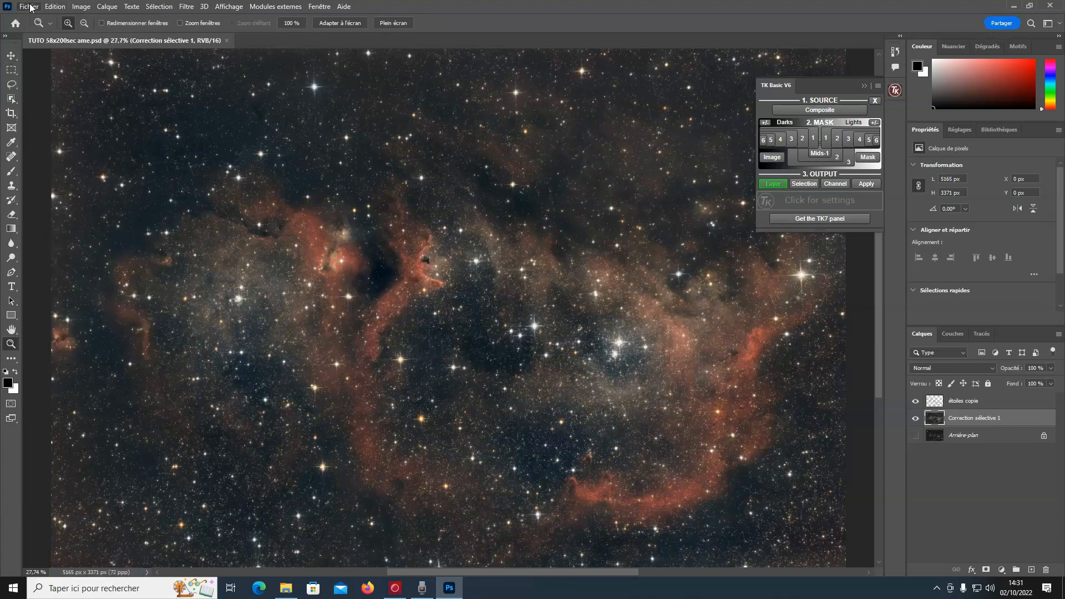
click(30, 7)
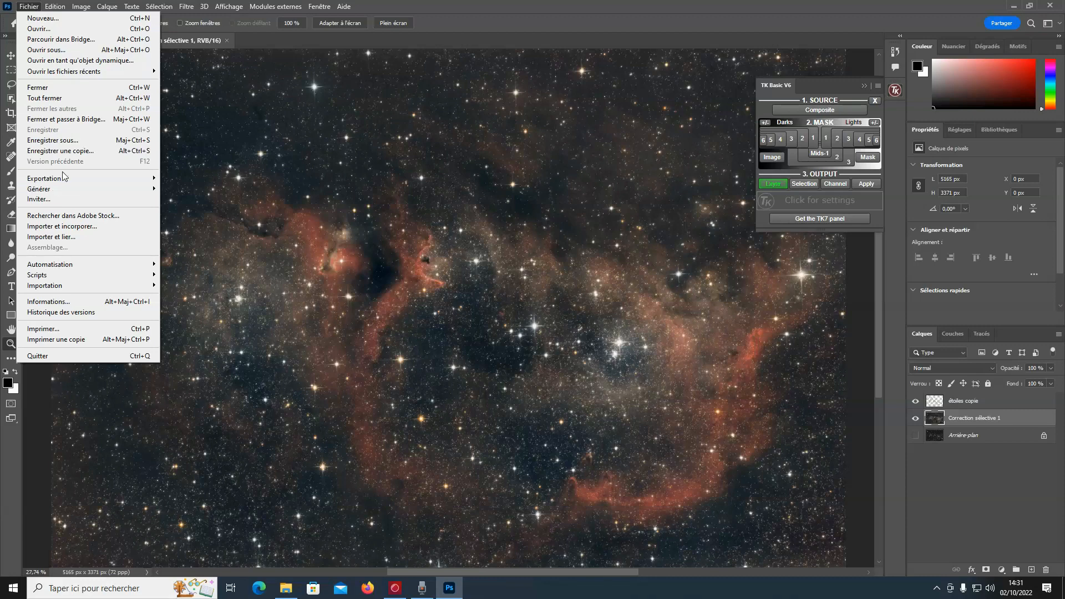
mouse_move(68, 179)
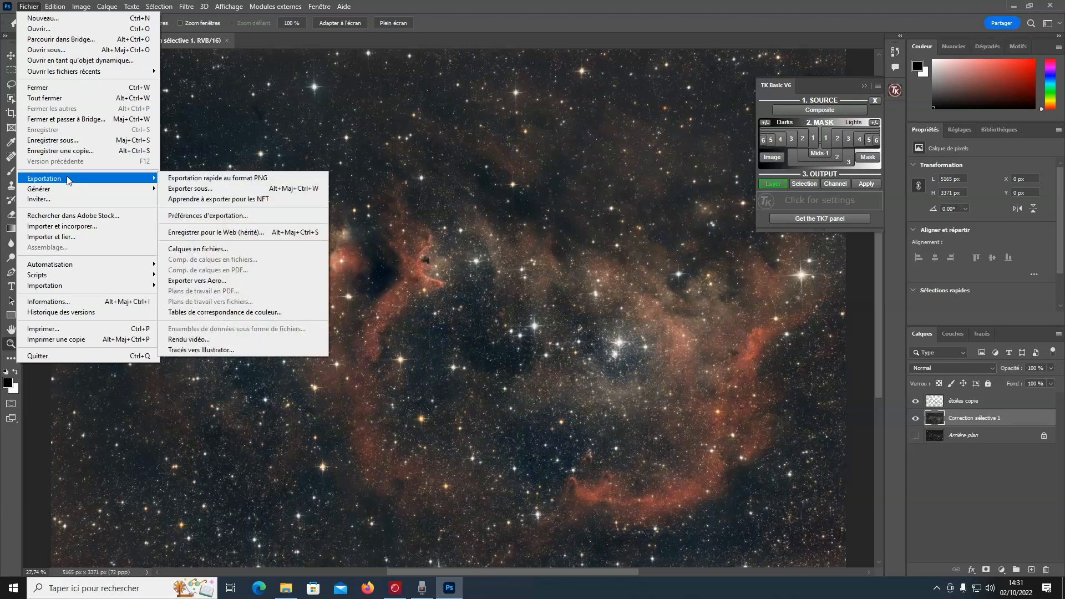
click(209, 188)
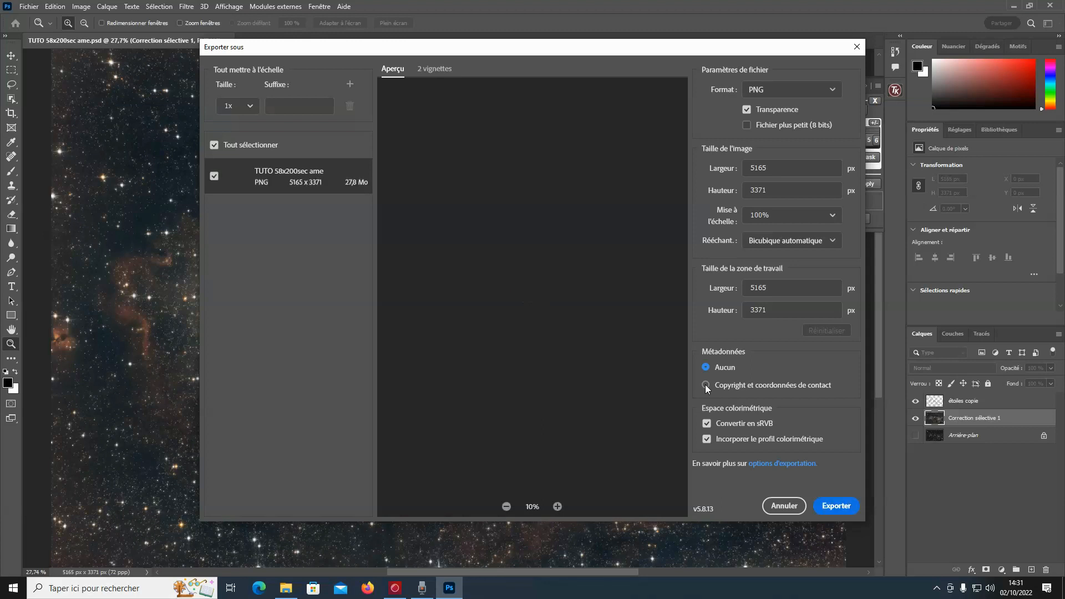
click(705, 386)
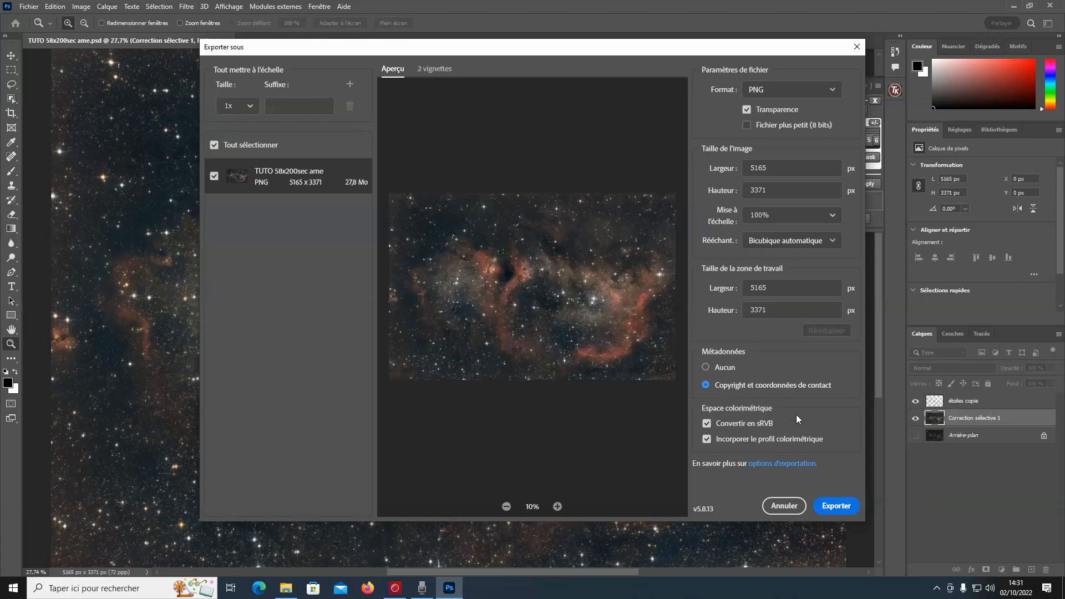
click(846, 509)
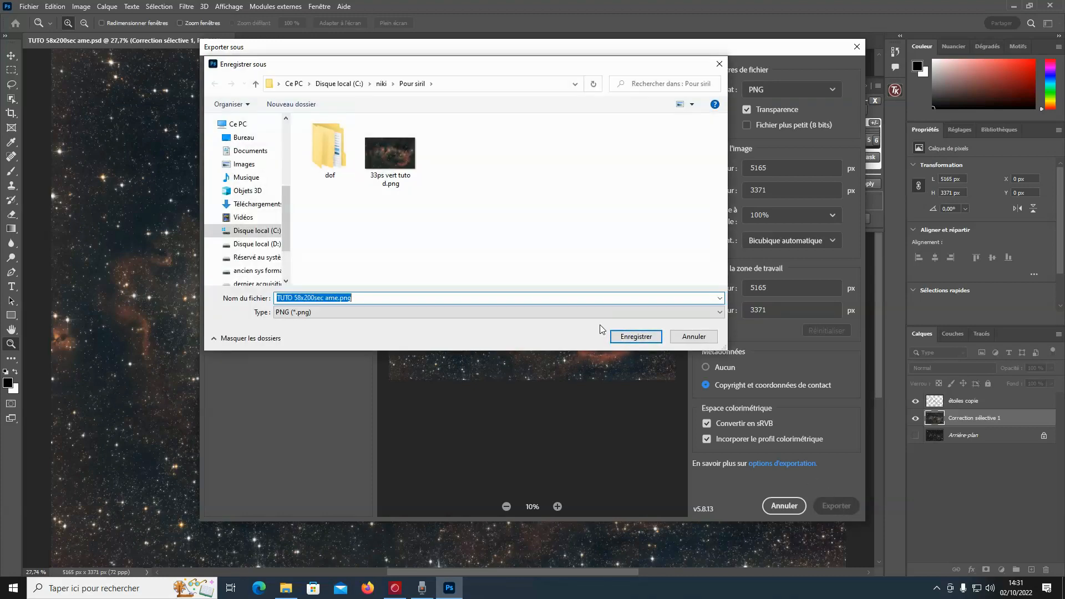
click(627, 339)
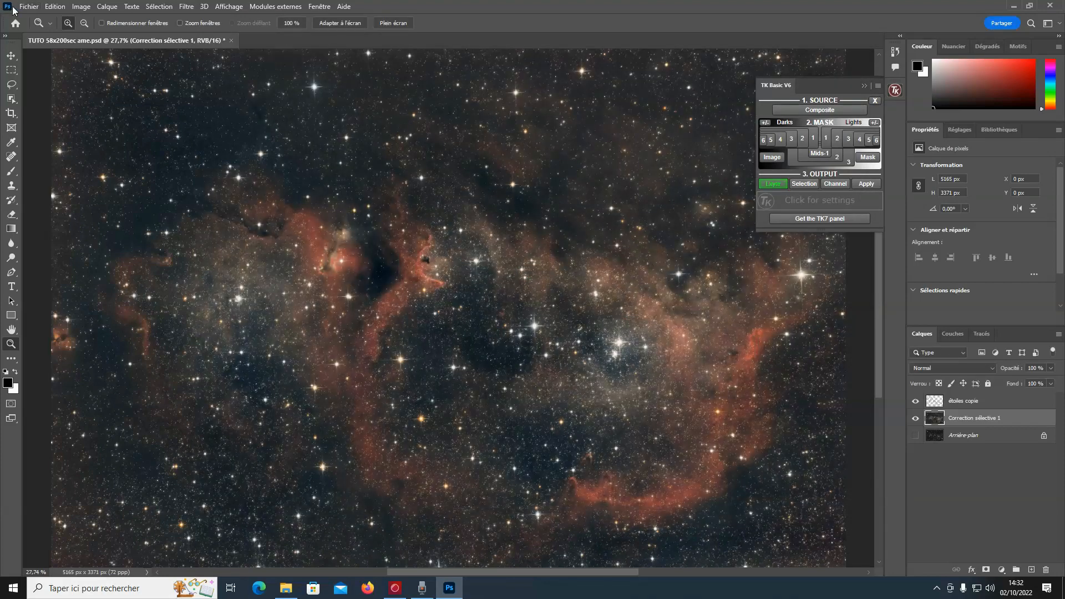
Export the image as TUTO 58x200sec ame.jpg at quality 7 into the Pour siril folder
click(23, 8)
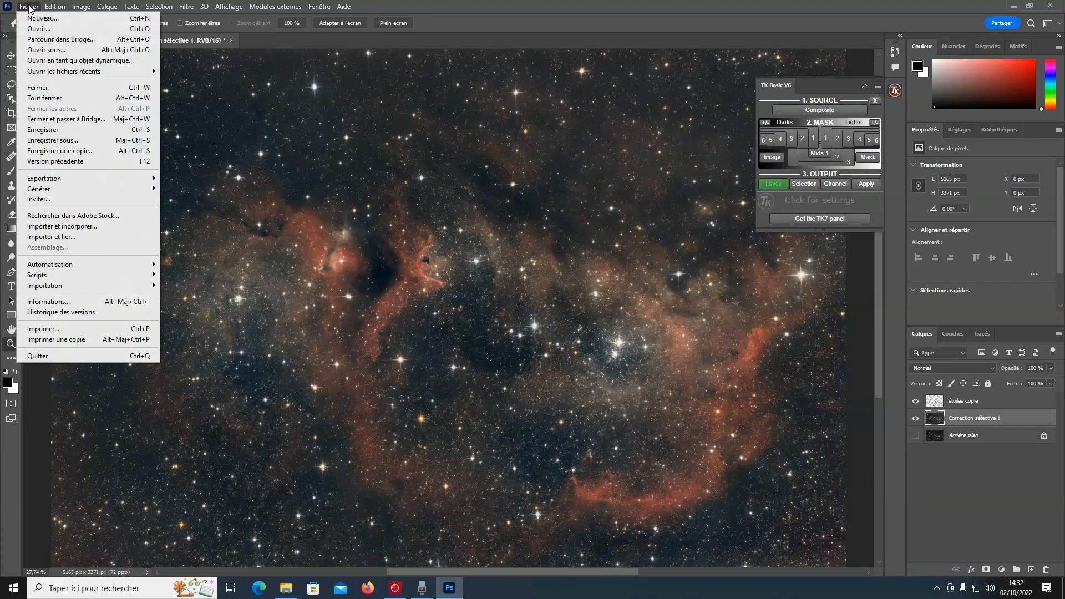
mouse_move(55, 187)
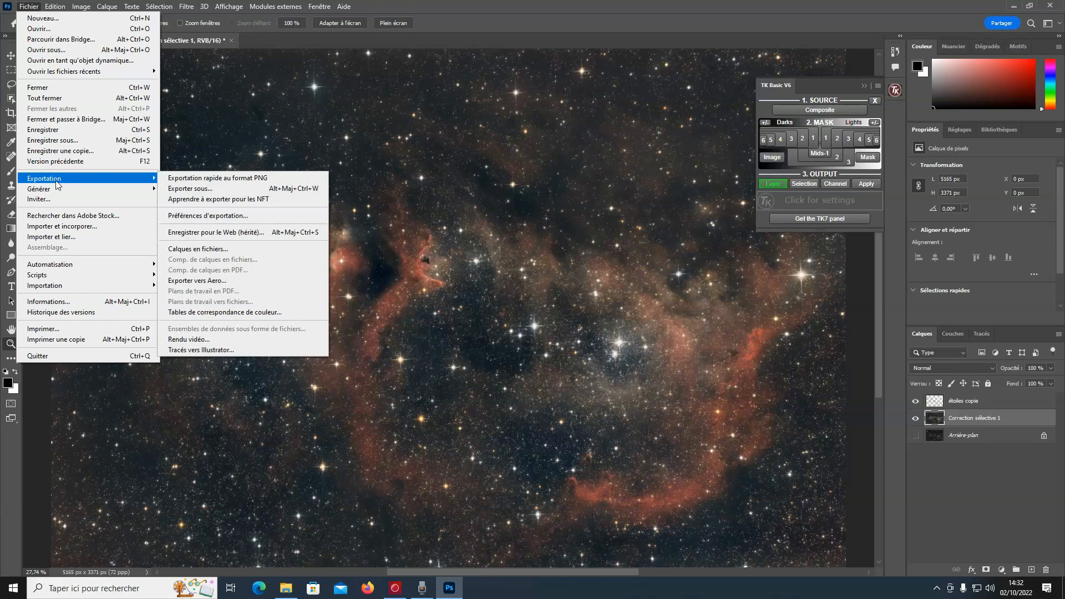
click(208, 189)
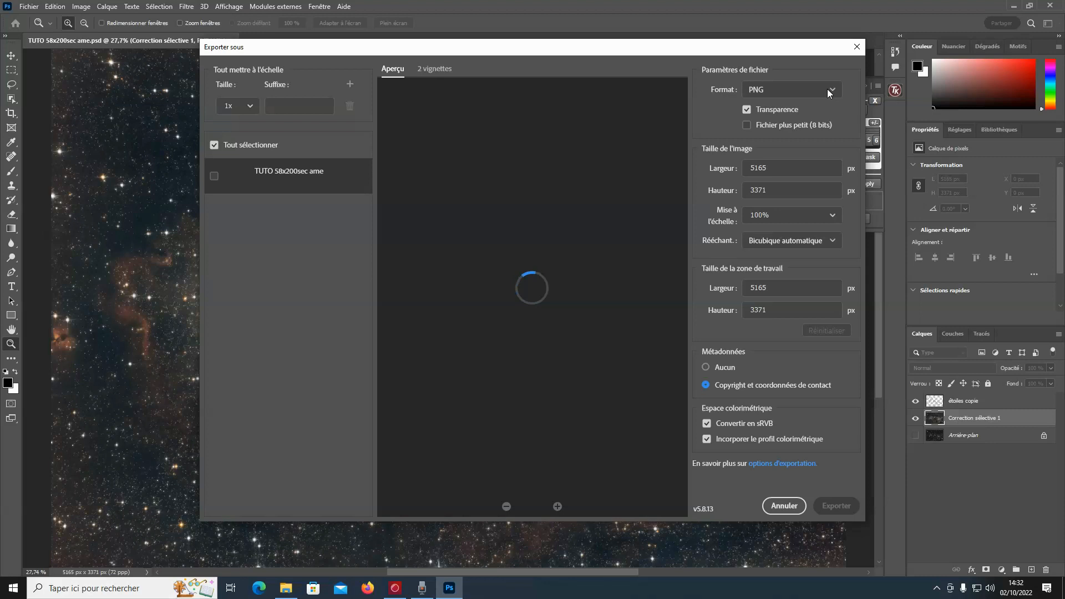
click(826, 89)
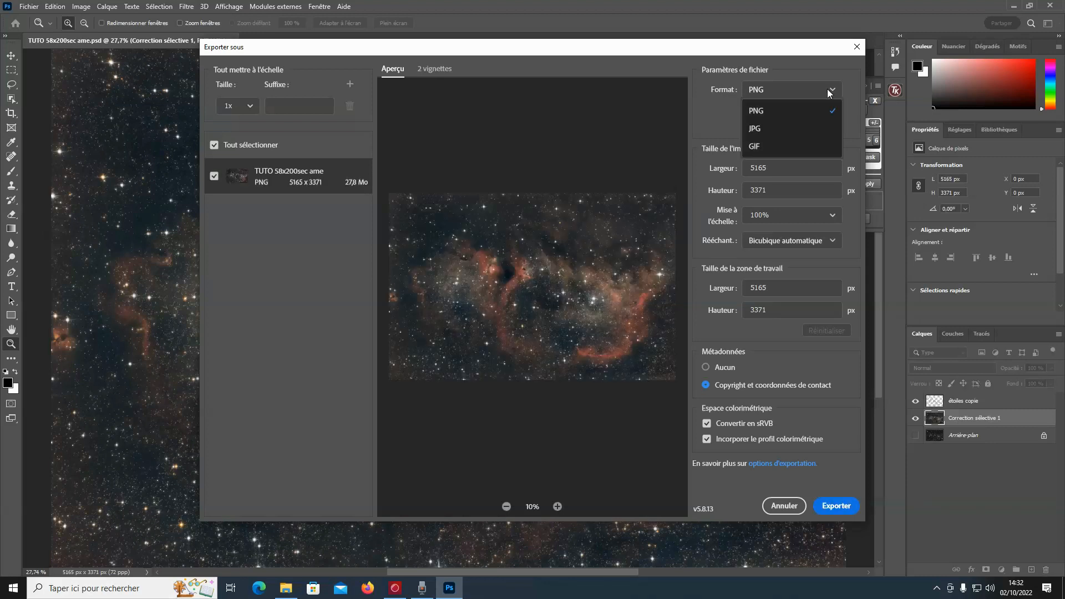
click(760, 130)
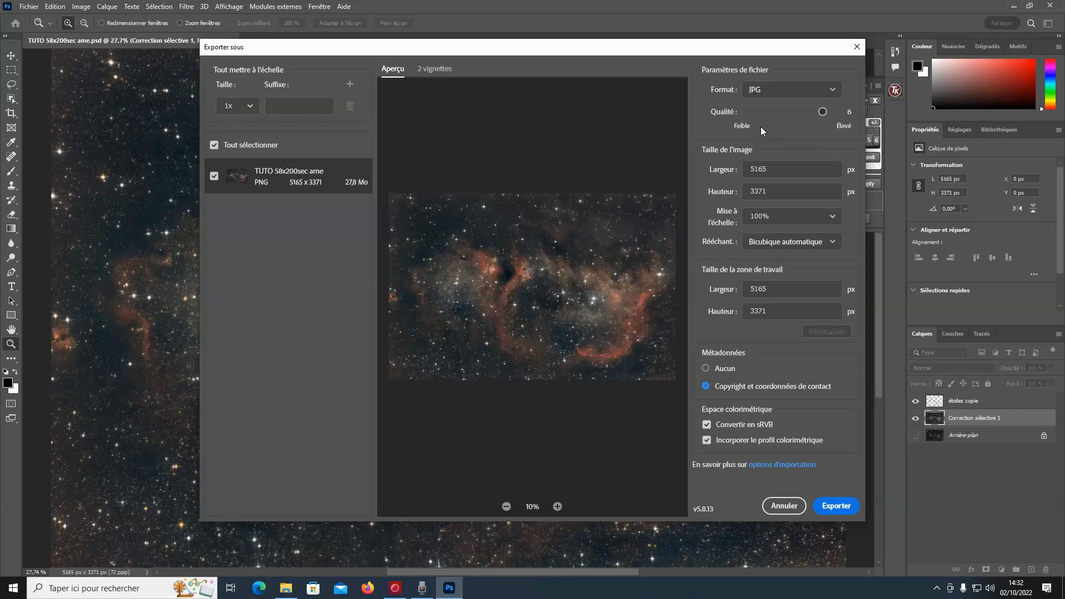
drag(822, 111, 858, 112)
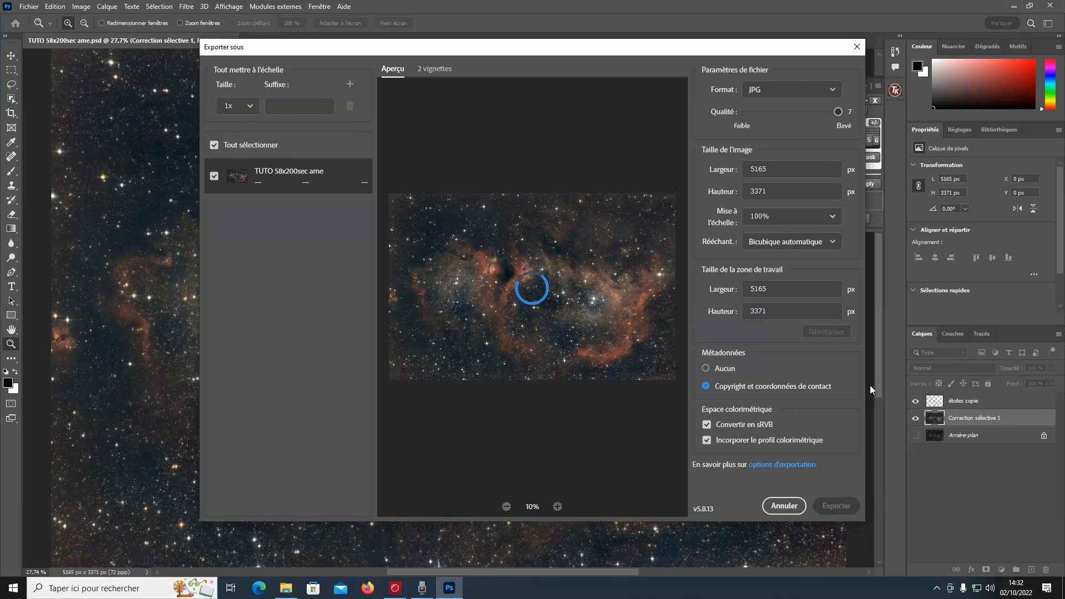
click(853, 510)
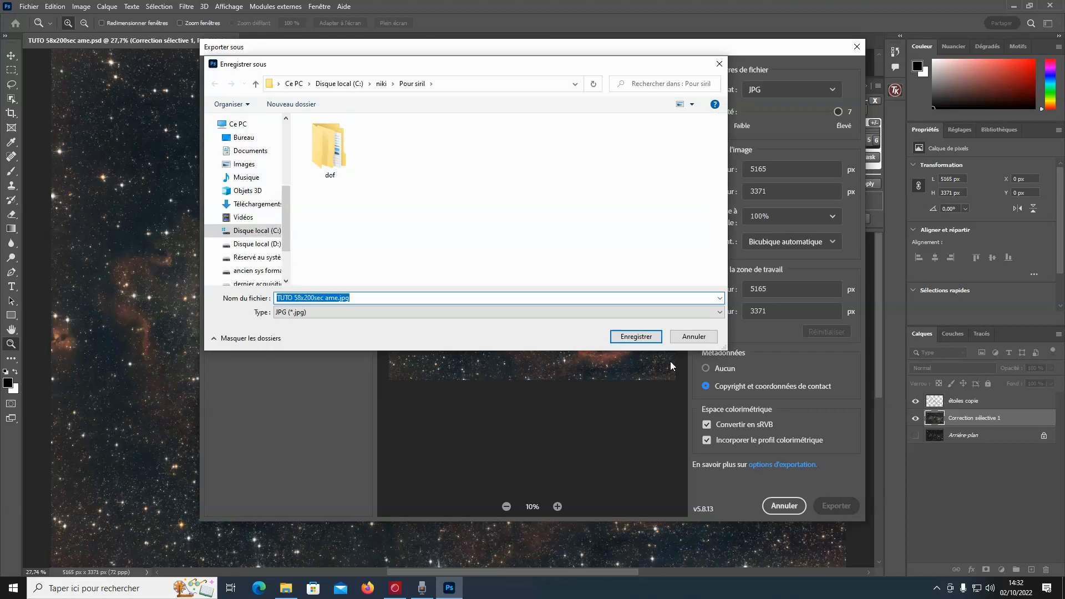
click(644, 338)
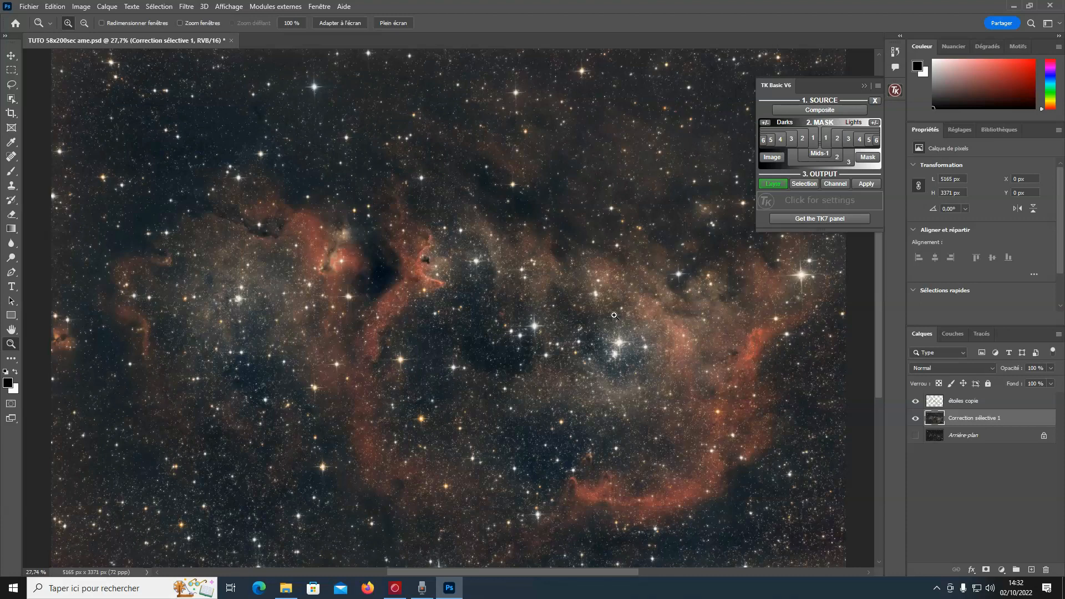
Switch to File Explorer and open the exported TUTO 58x200sec ame.png in a maximized photo viewer window
click(286, 588)
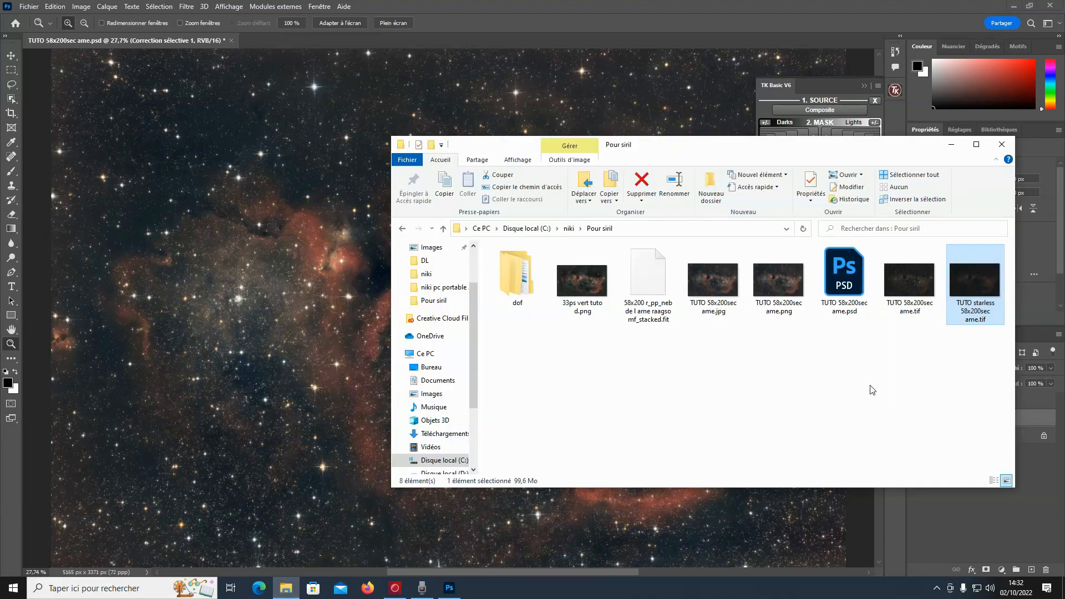
click(782, 286)
double_click(782, 286)
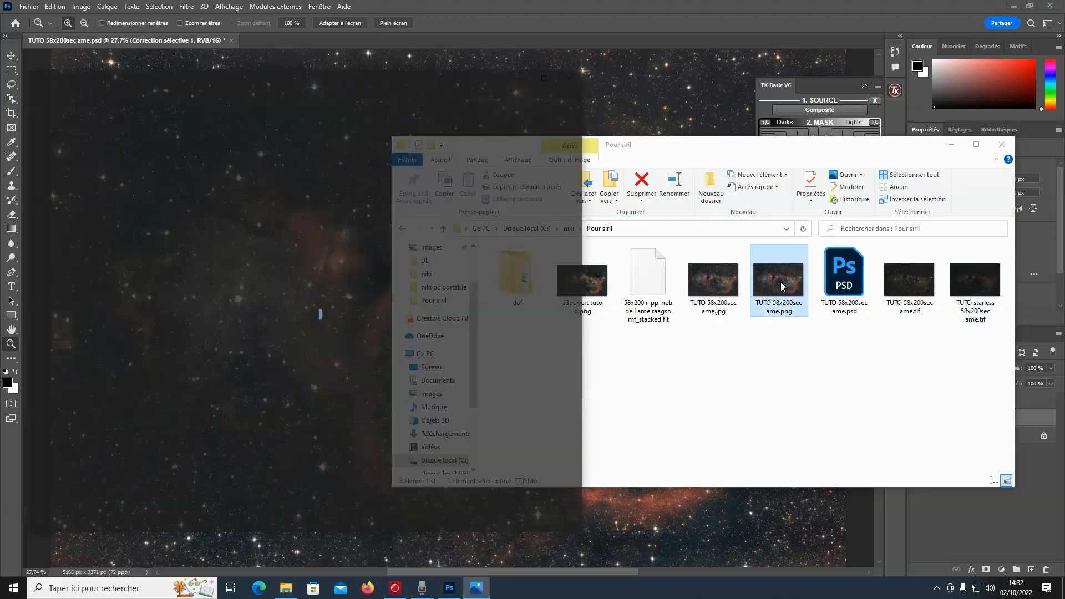
click(547, 76)
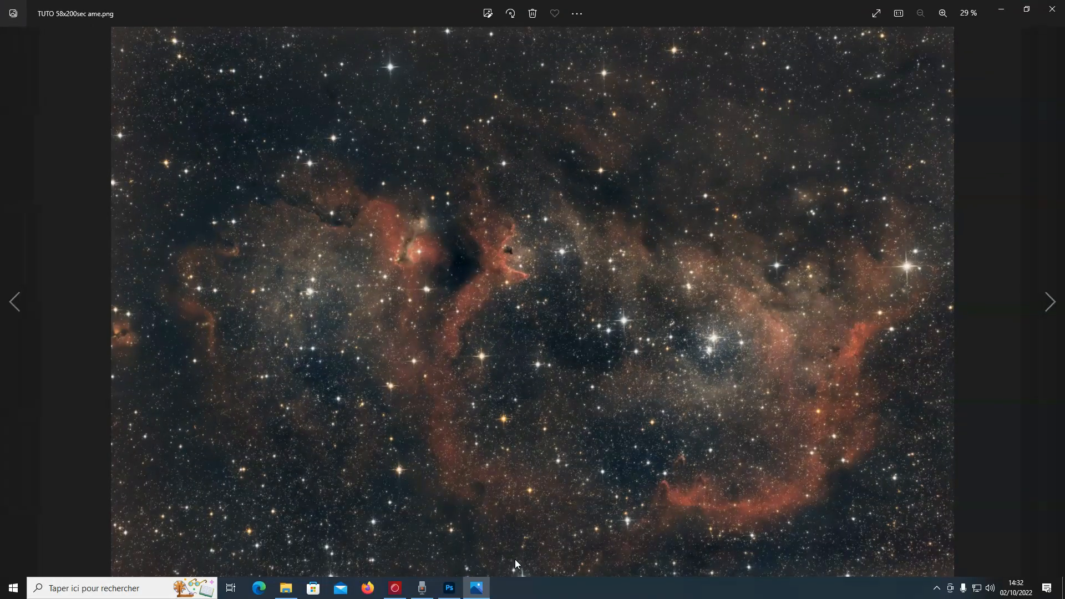
Open 58x200 r_pp_neb de l ame raagso mf_stacked.png from the portable PC 2022 folder on Elements (H:) in a maximized photo viewer window
click(282, 591)
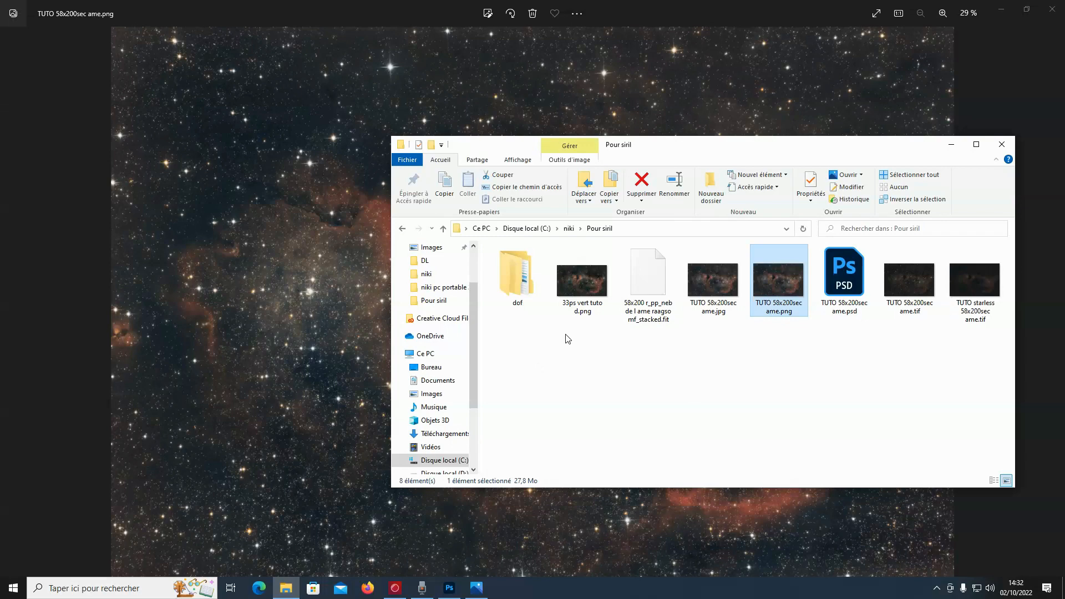
scroll(429, 432, down, 2)
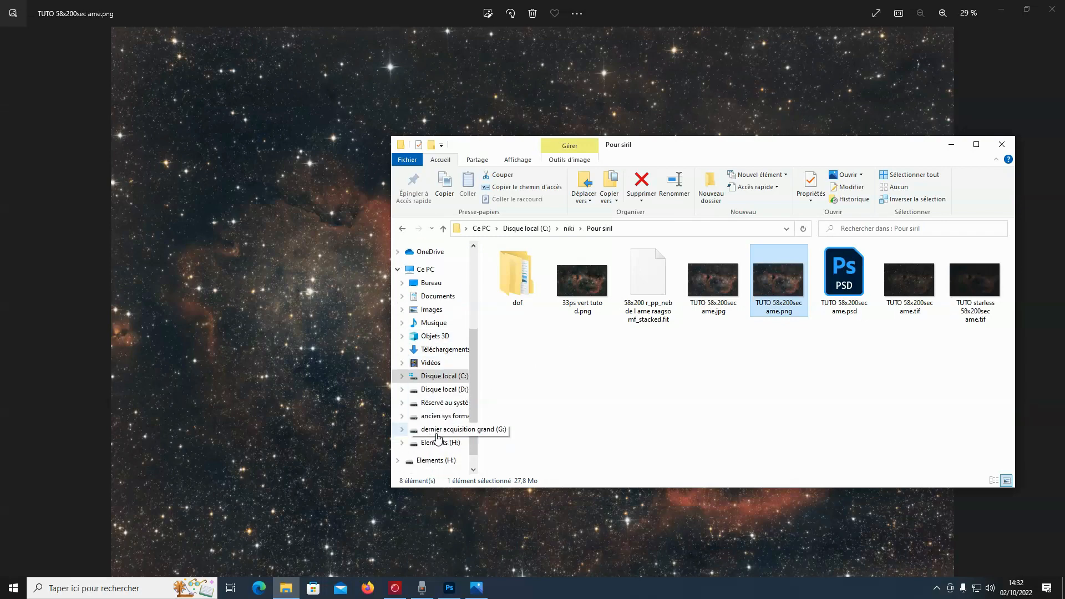
click(440, 443)
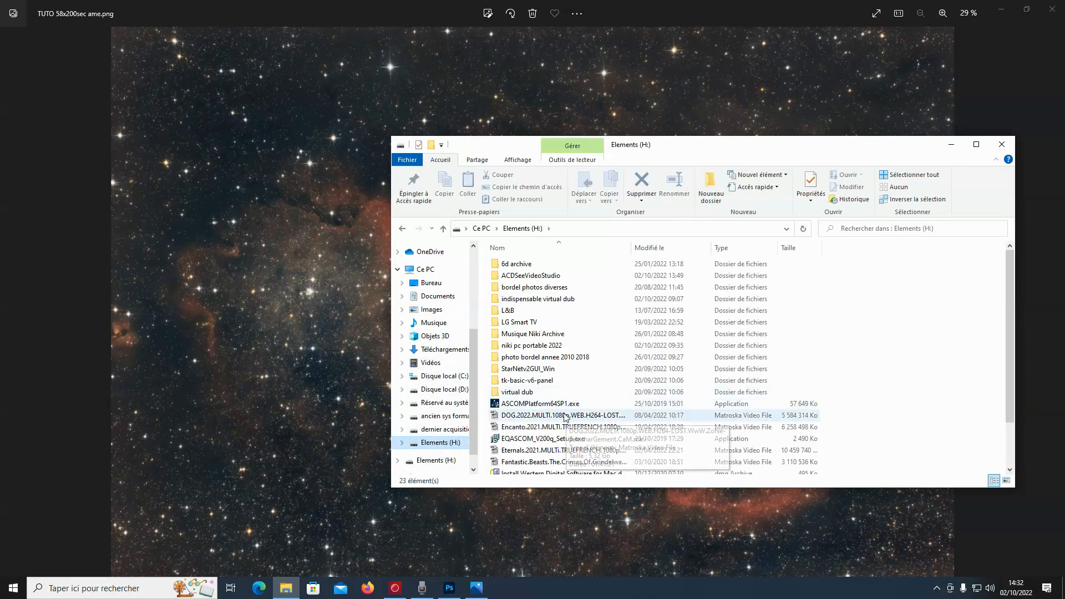
double_click(531, 346)
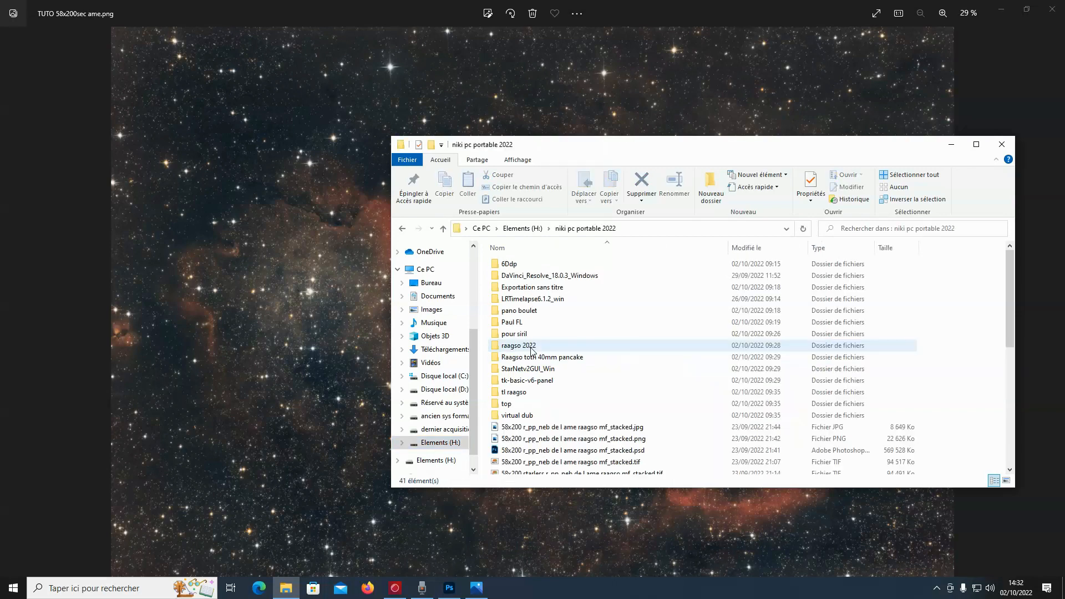
double_click(533, 438)
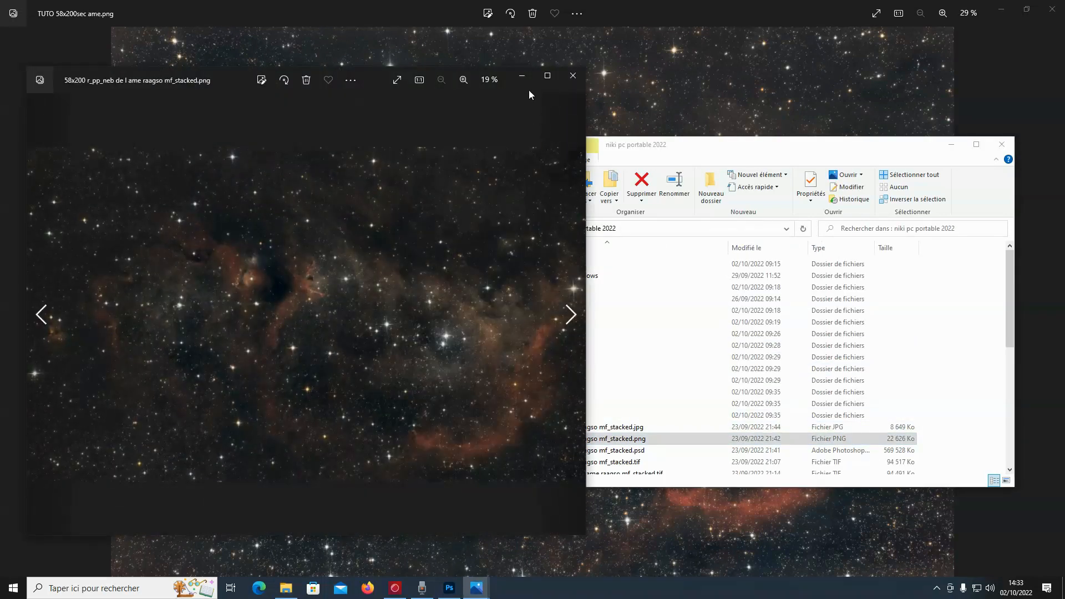
click(547, 77)
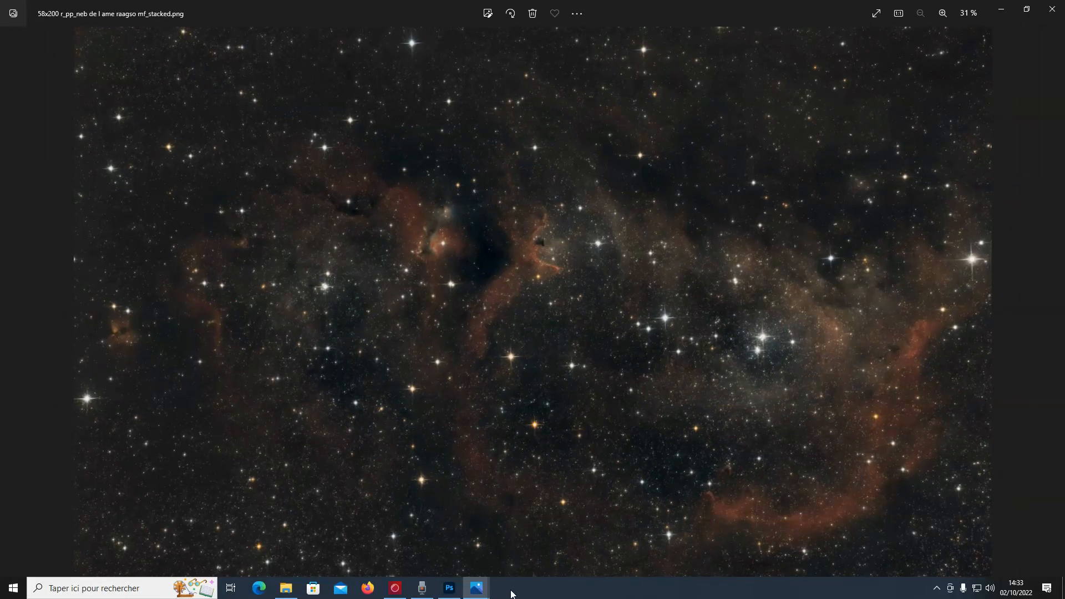
Compare the whole nebula in TUTO 58x200sec ame.png with the earlier stacked PNG by alternating between their viewer windows
mouse_move(477, 589)
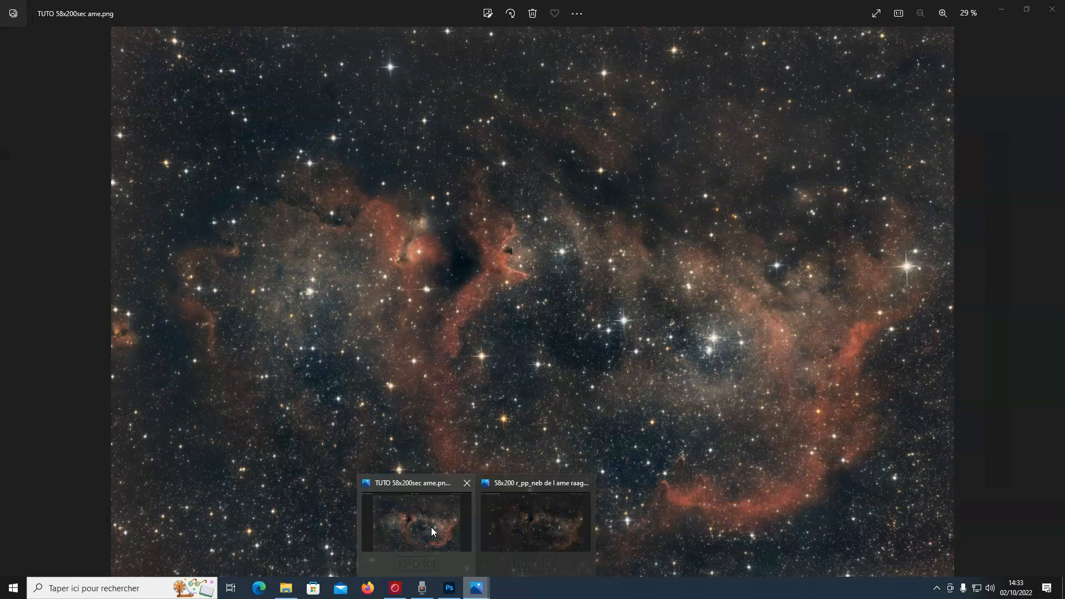
click(431, 527)
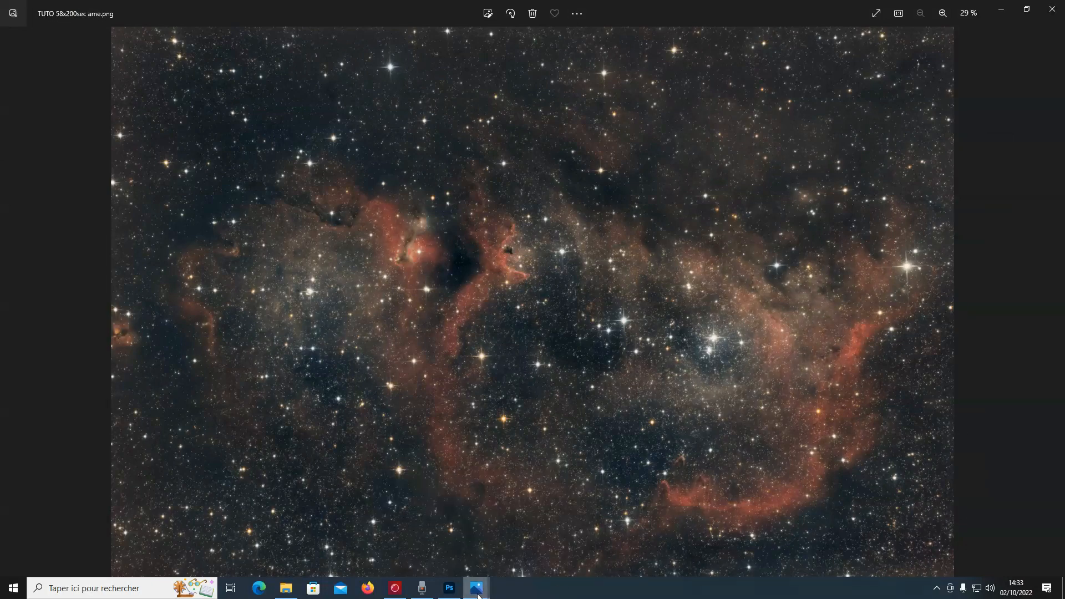
mouse_move(477, 589)
click(431, 543)
mouse_move(477, 588)
click(544, 539)
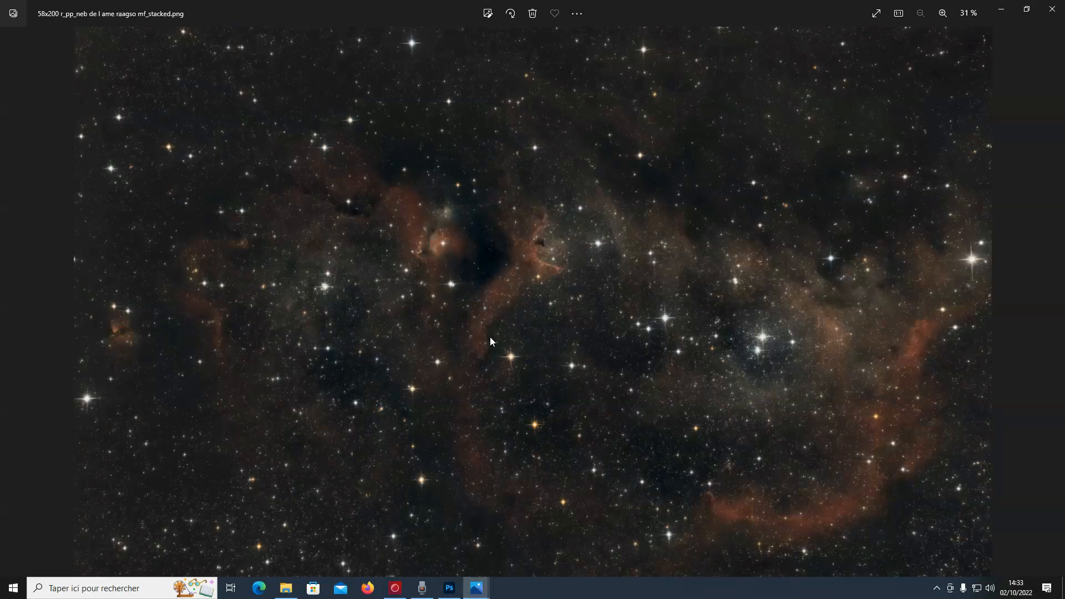
Magnify both images around the dark central cavity to 63% and 58% and compare the nebula detail between the two versions
scroll(460, 248, up, 3)
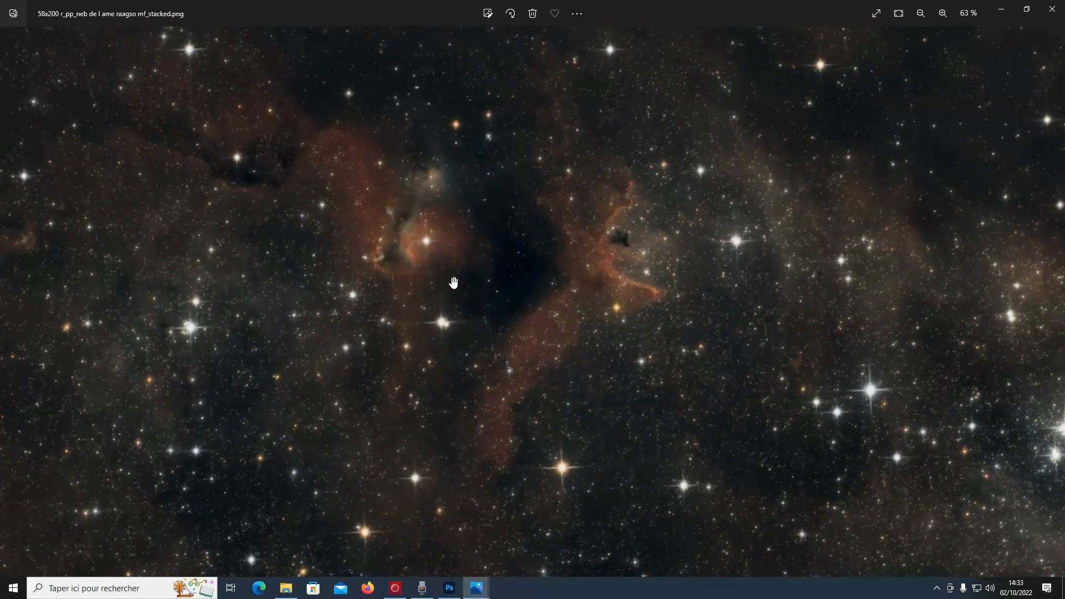
mouse_move(478, 586)
click(452, 544)
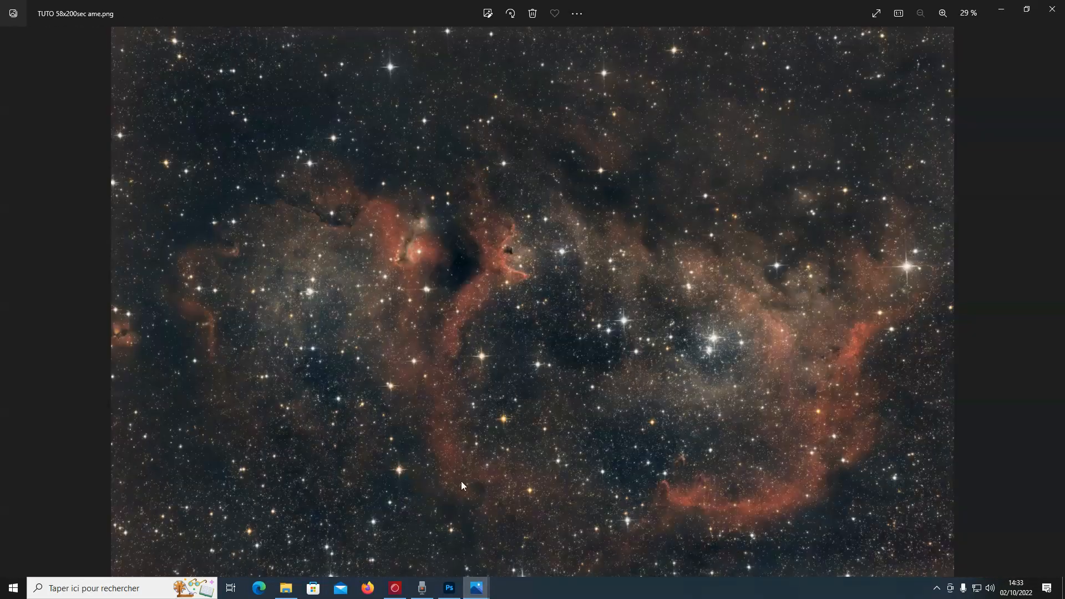
scroll(444, 252, up, 3)
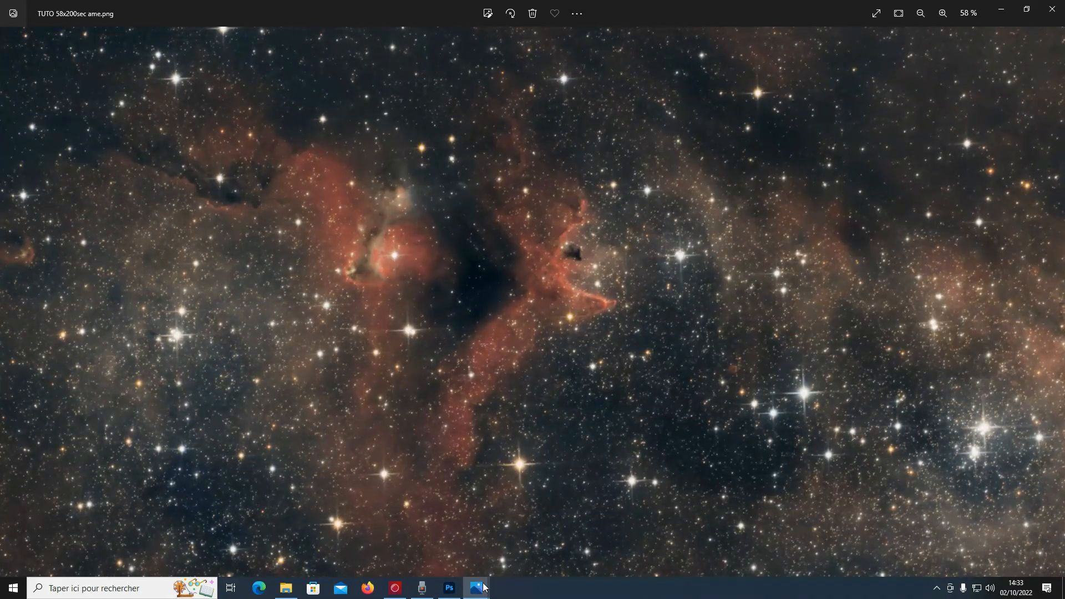
mouse_move(480, 588)
click(557, 527)
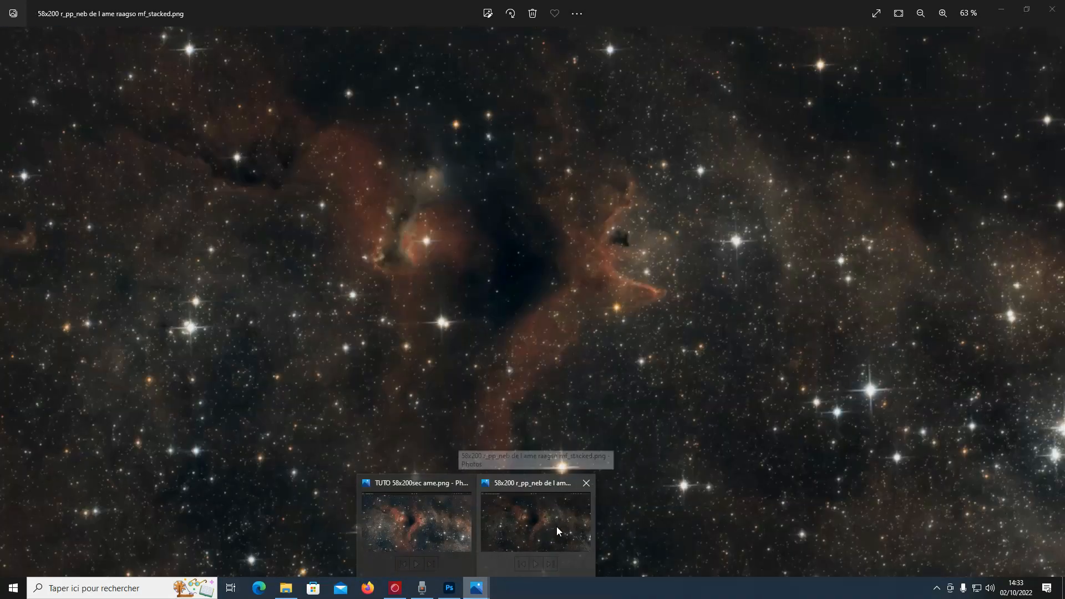
mouse_move(467, 521)
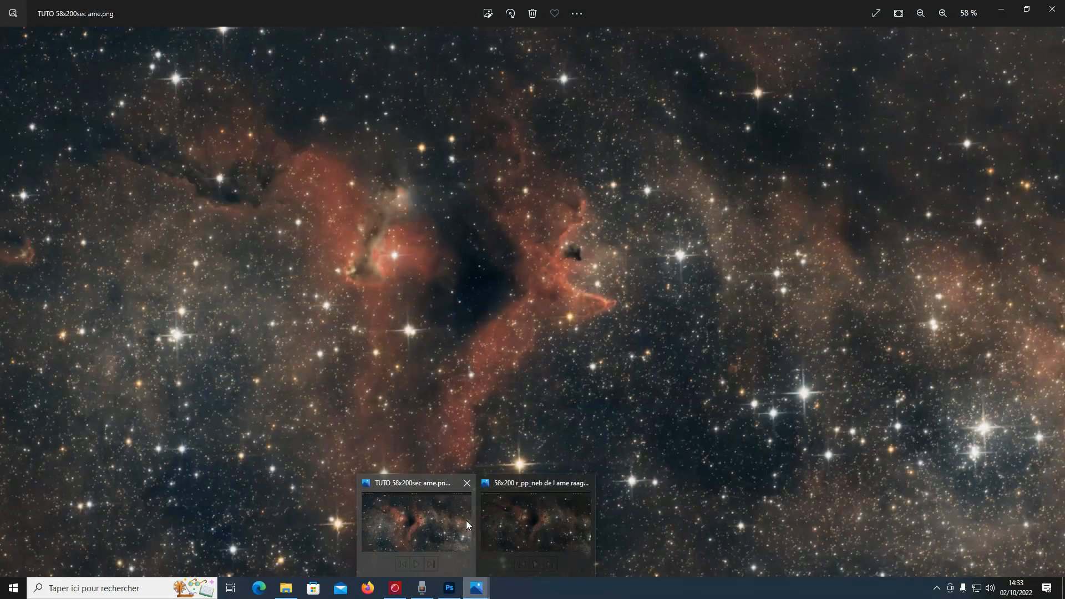
mouse_move(508, 521)
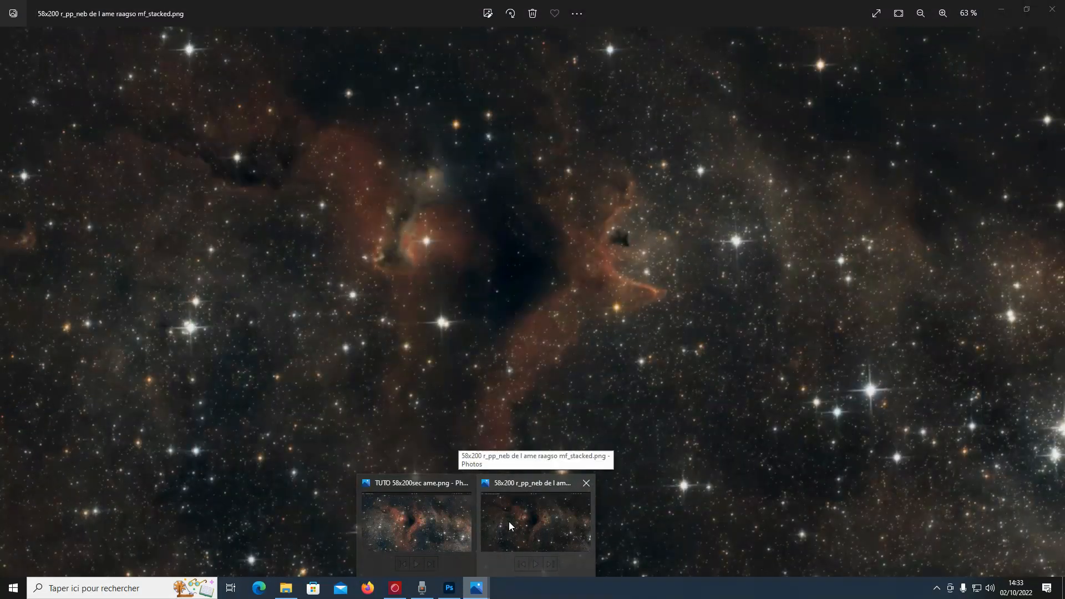
mouse_move(433, 527)
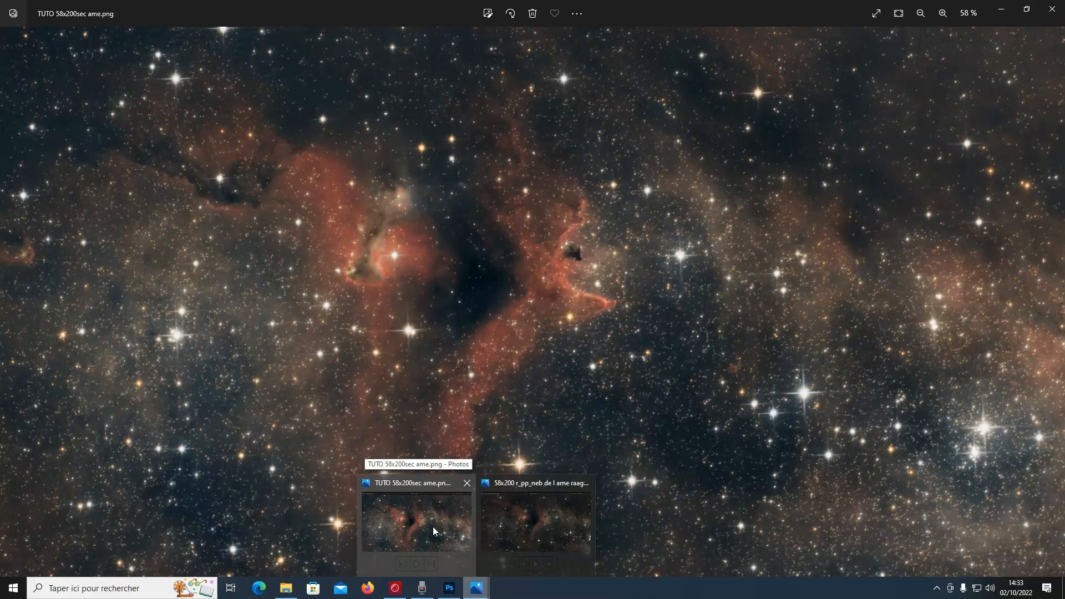
Return both images to full view and compare their overall colour and brightness, finishing on TUTO 58x200sec ame.png
click(433, 526)
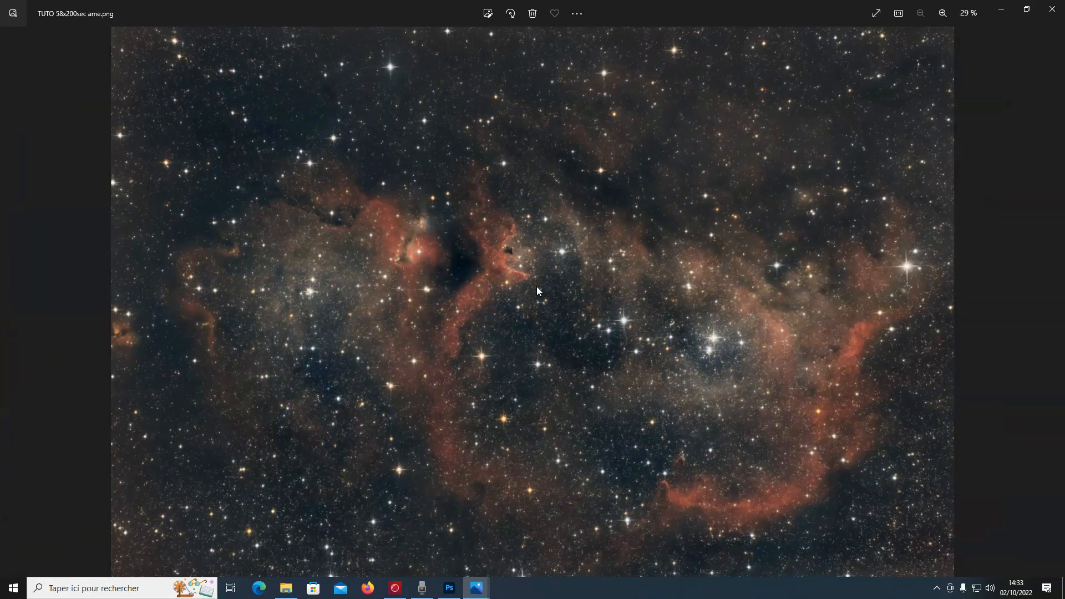
mouse_move(477, 588)
click(523, 535)
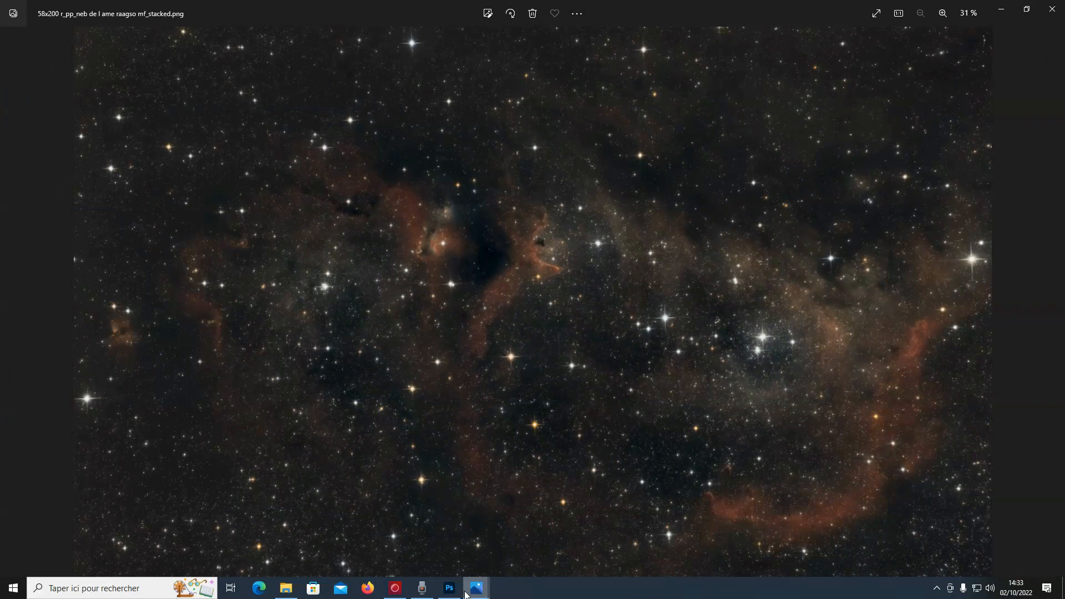
mouse_move(477, 587)
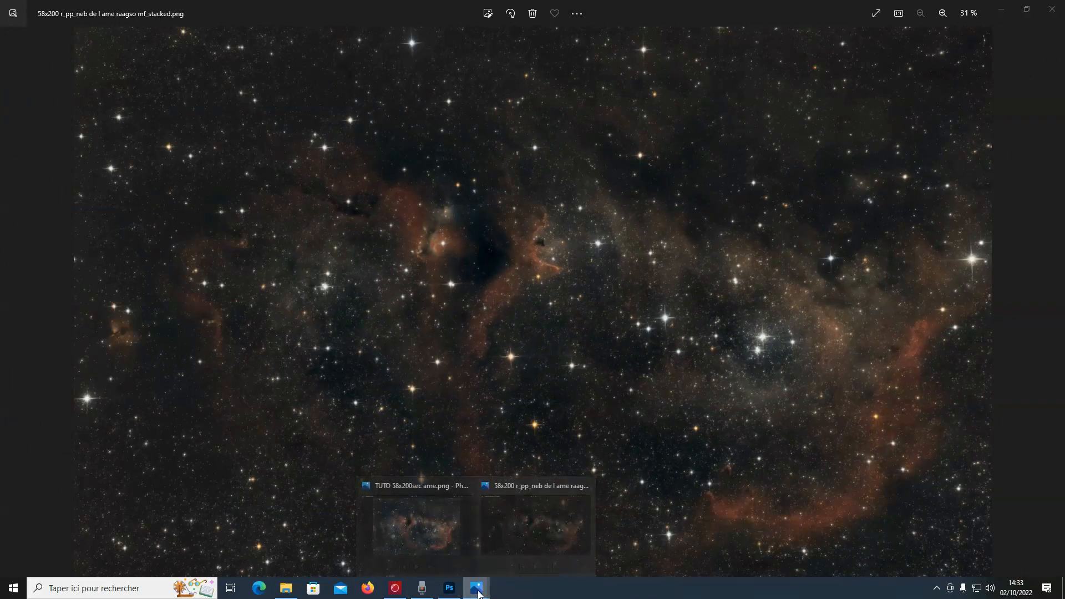
click(433, 548)
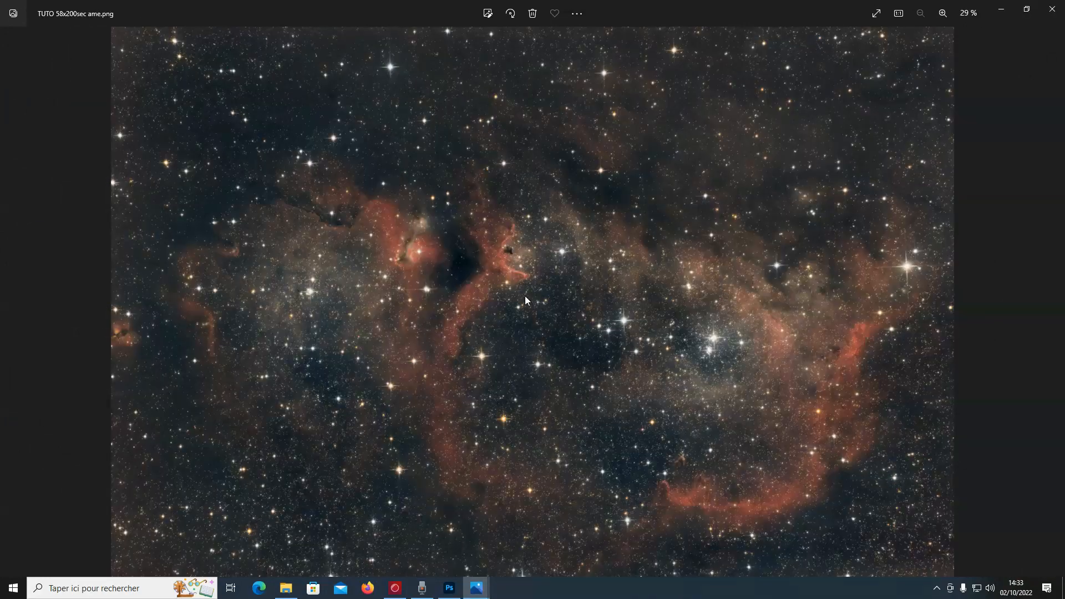
mouse_move(477, 588)
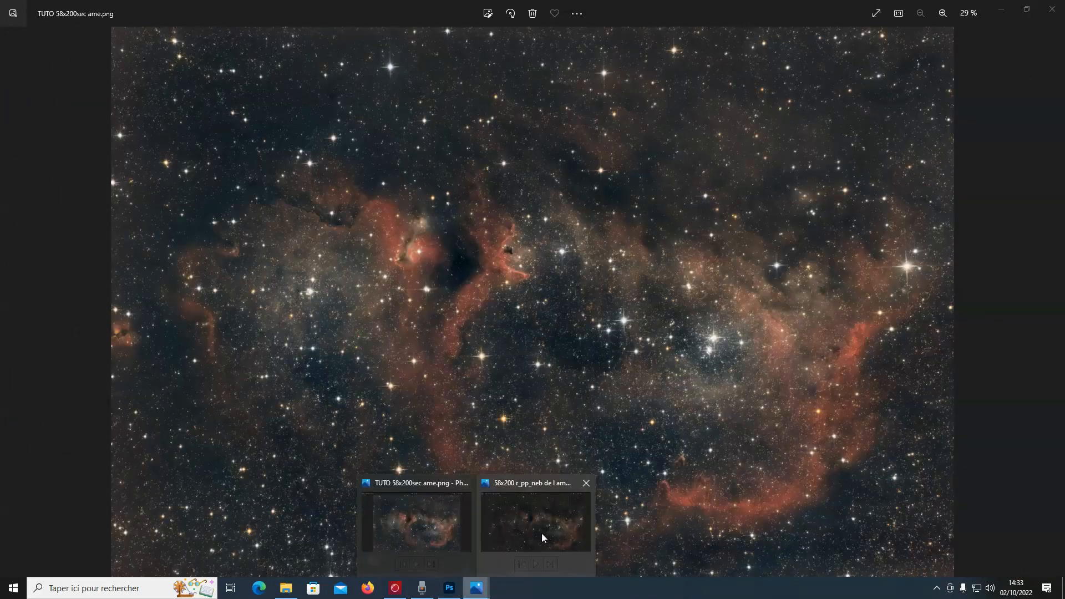
click(541, 533)
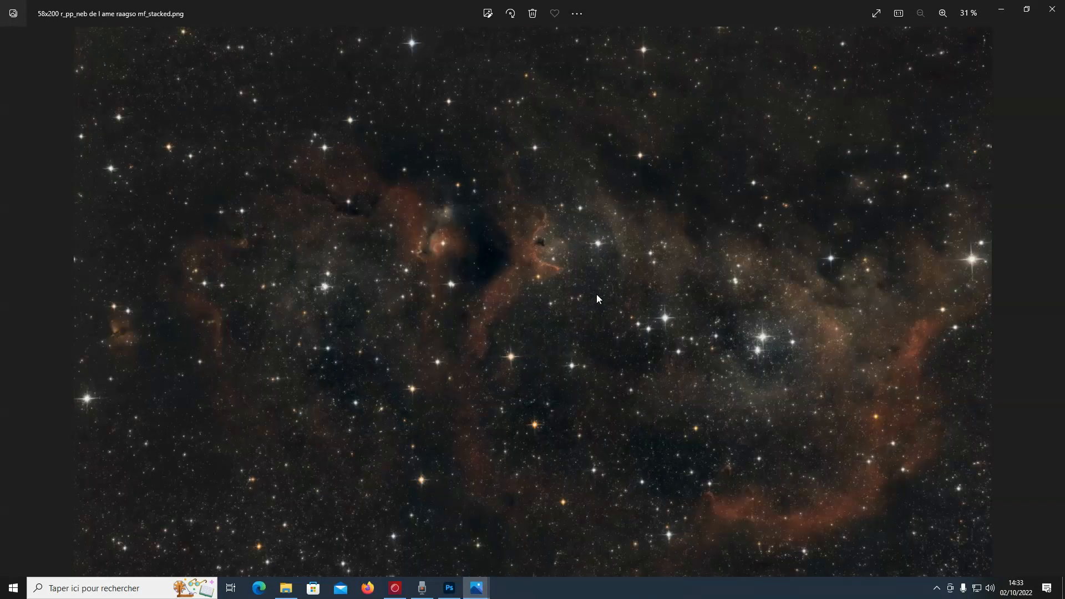
mouse_move(476, 588)
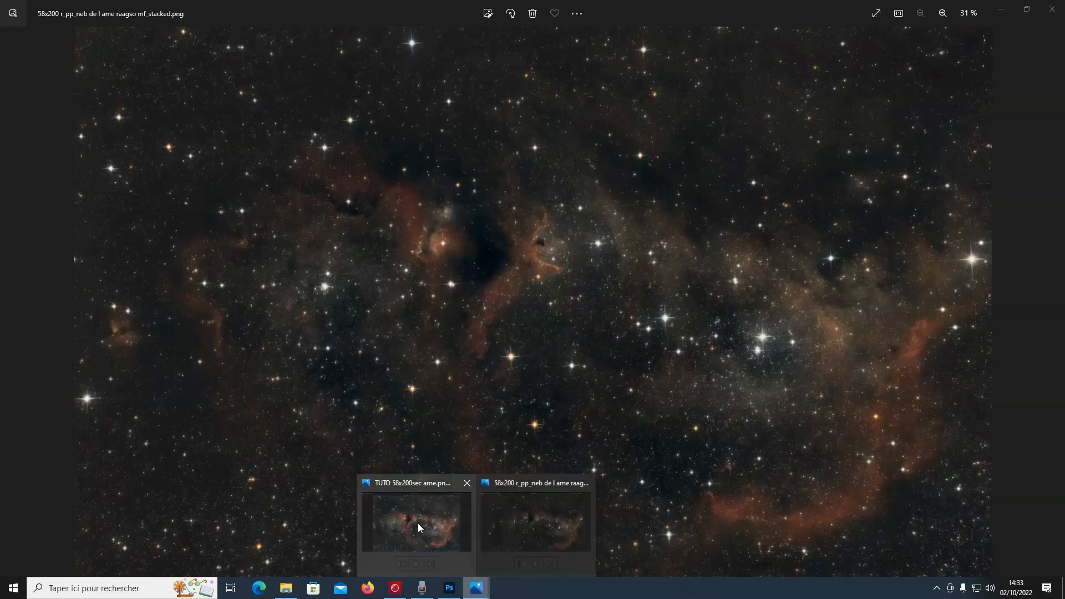
click(423, 526)
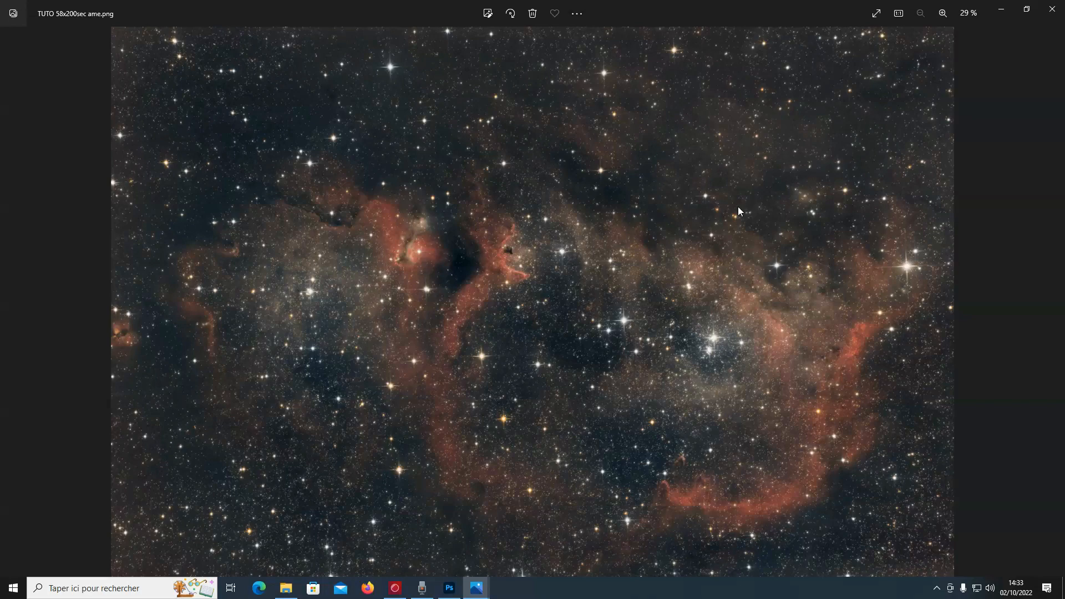
Inspect the stars and background of TUTO 58x200sec ame.png at 214% across several nebula regions, and return to the full view
scroll(713, 197, up, 8)
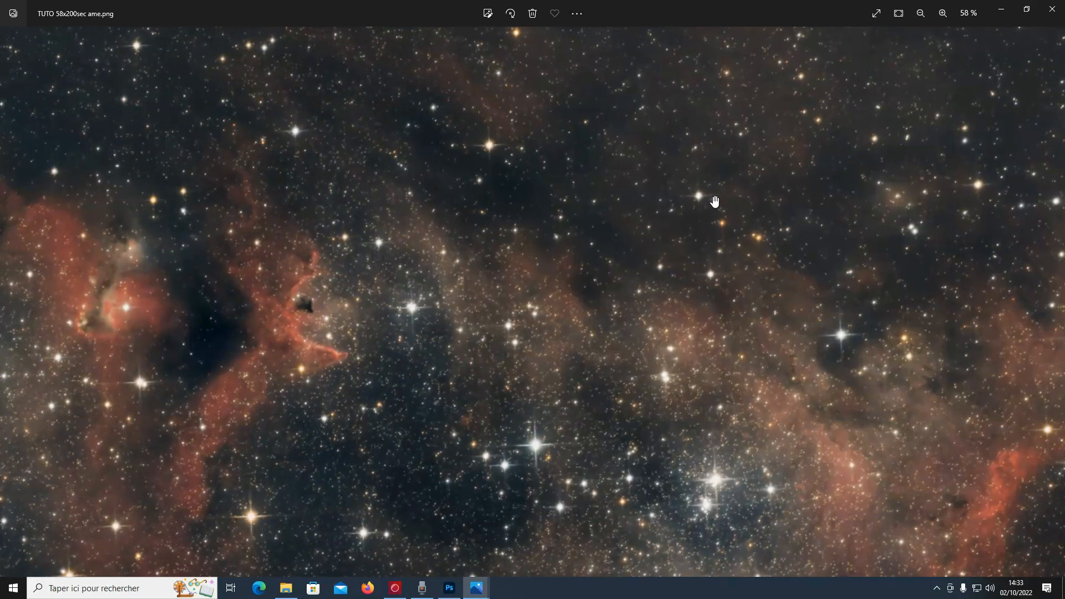
scroll(714, 202, up, 5)
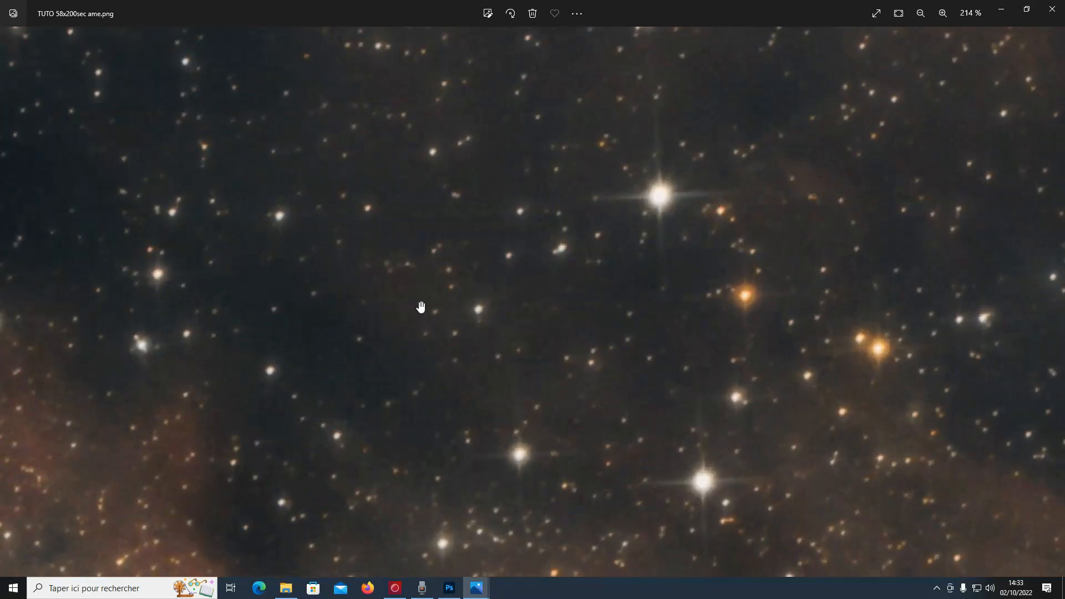
drag(388, 310, 475, 178)
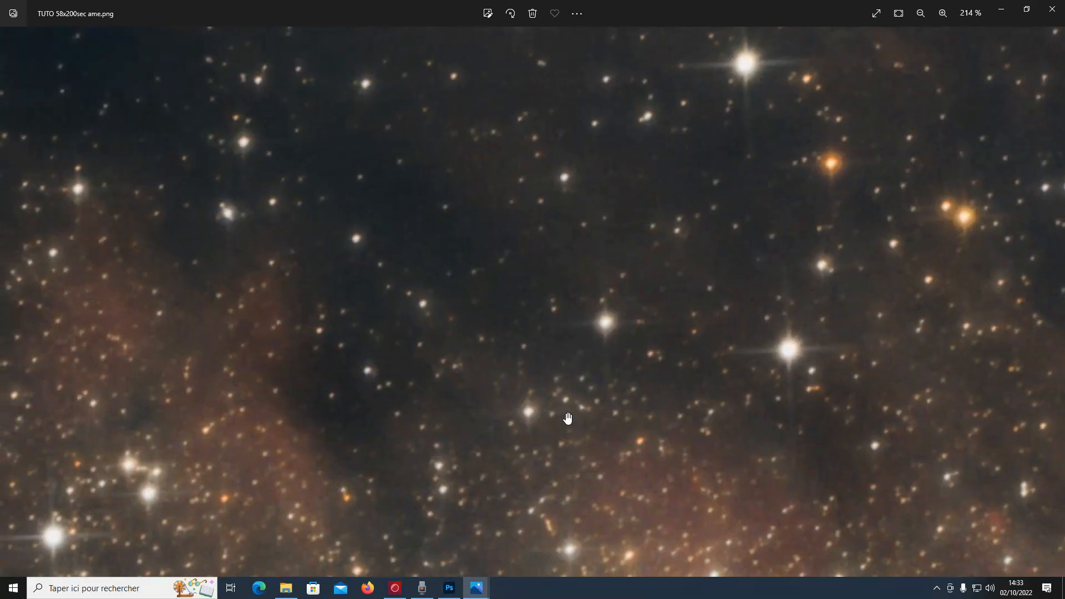
drag(565, 418, 395, 200)
drag(523, 478, 439, 270)
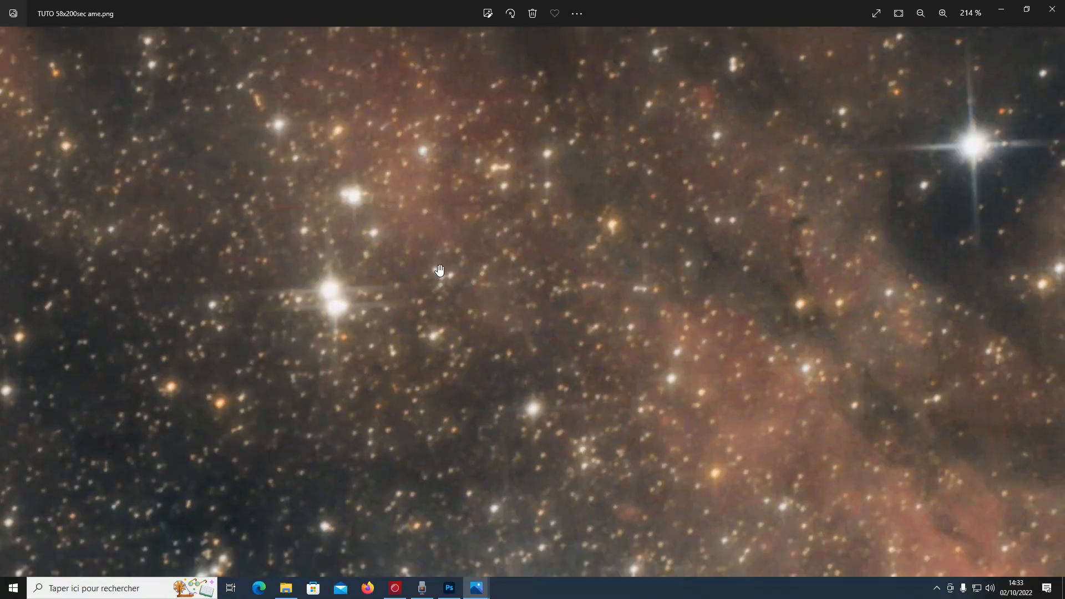
drag(390, 204, 583, 328)
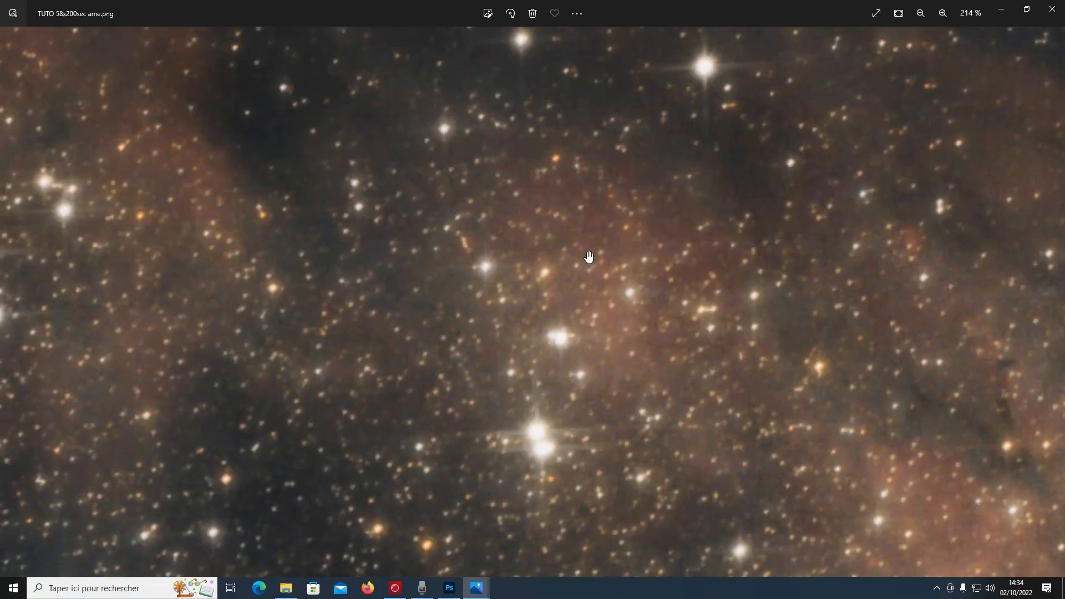
drag(300, 473, 582, 347)
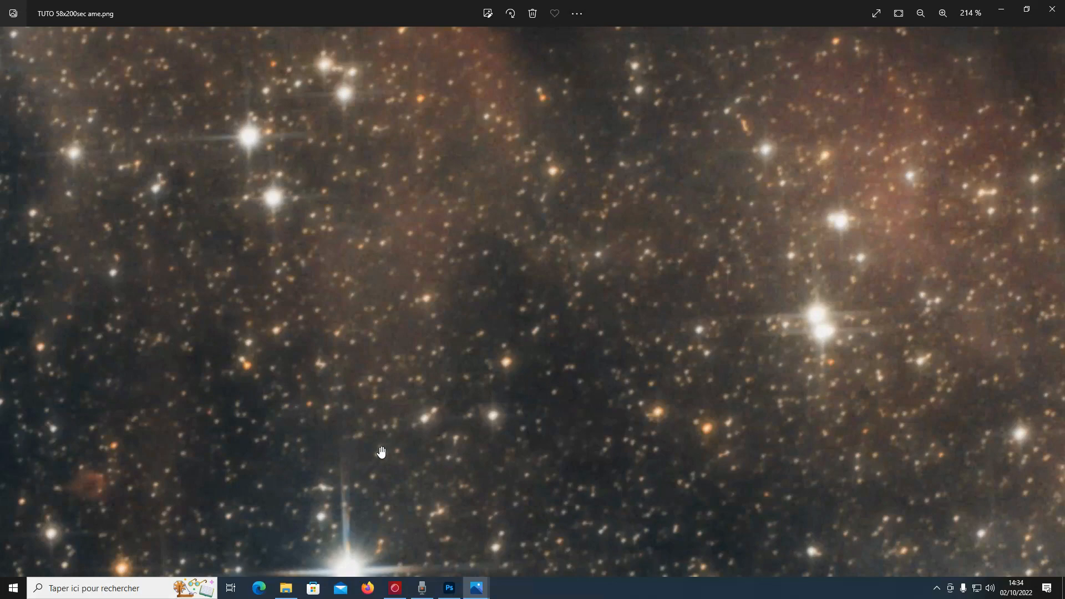
drag(380, 451, 807, 288)
drag(618, 347, 408, 485)
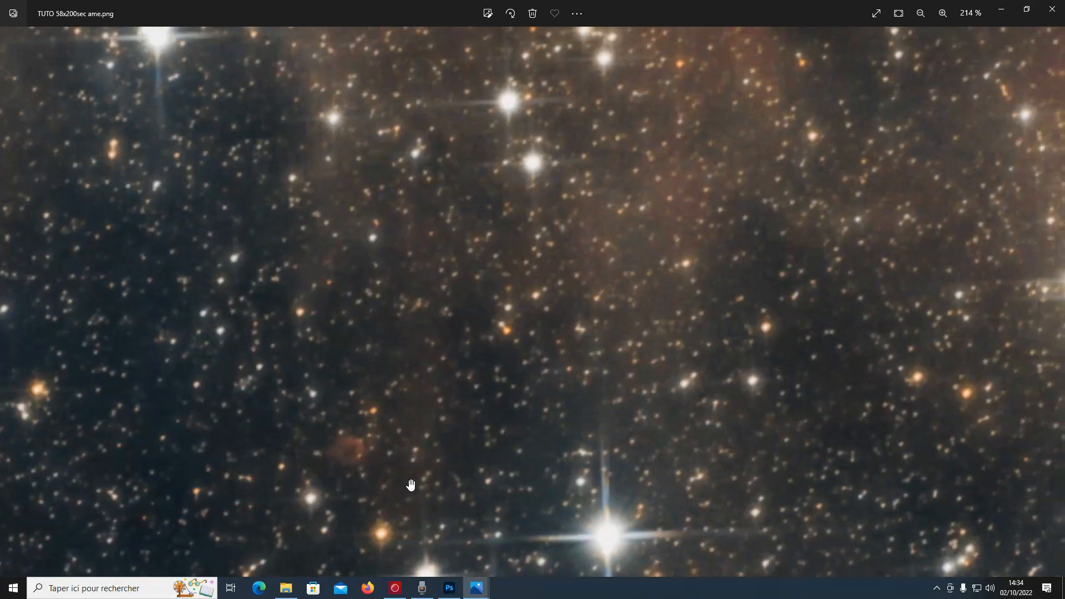
drag(316, 271, 739, 347)
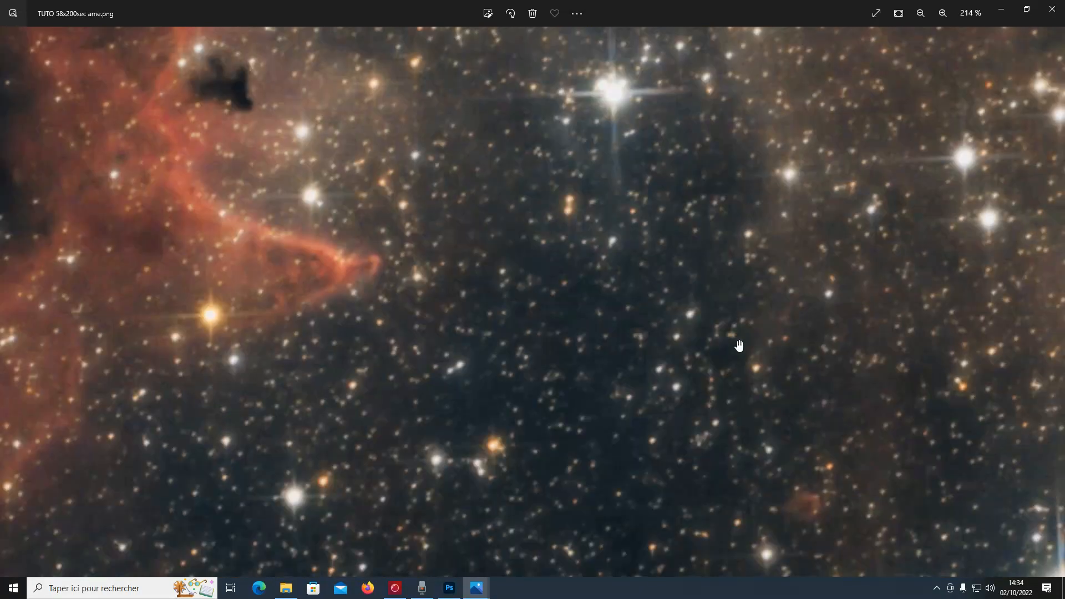
drag(571, 376, 860, 274)
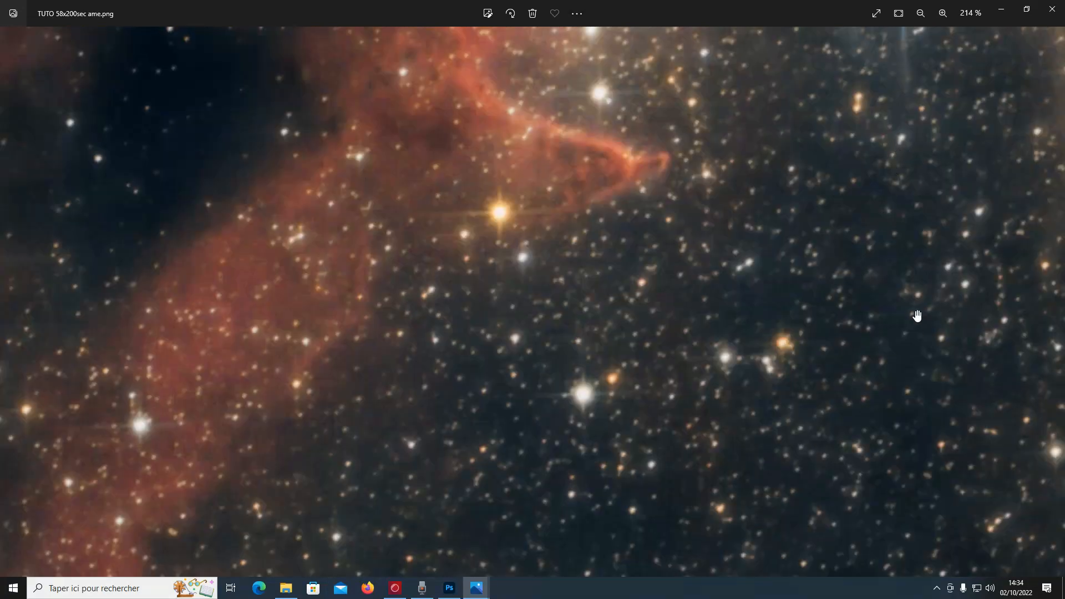
drag(815, 384, 830, 361)
drag(804, 421, 777, 274)
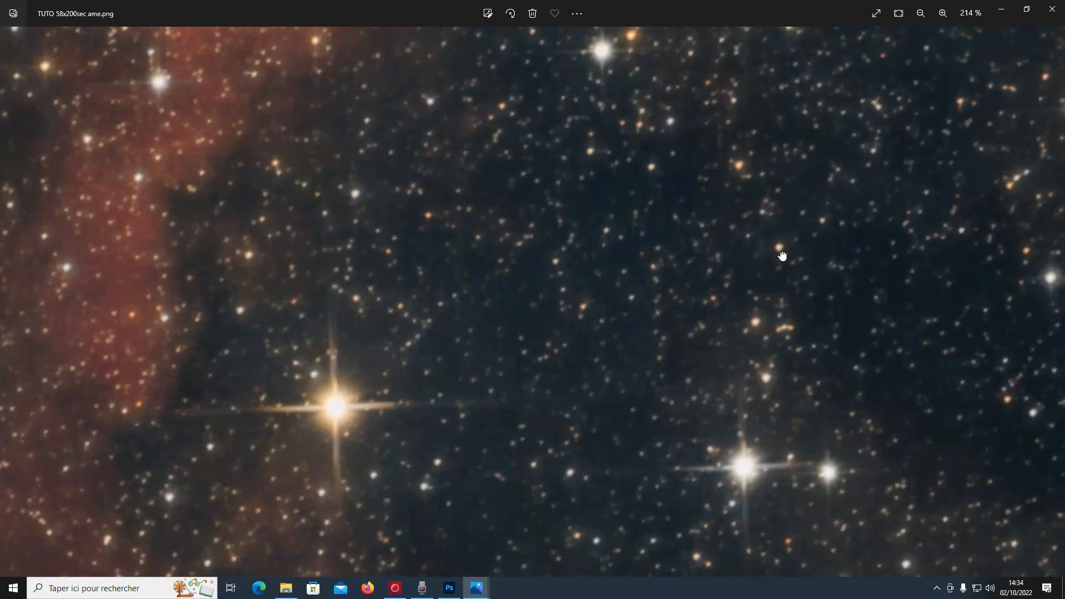
drag(880, 456, 638, 252)
double_click(832, 291)
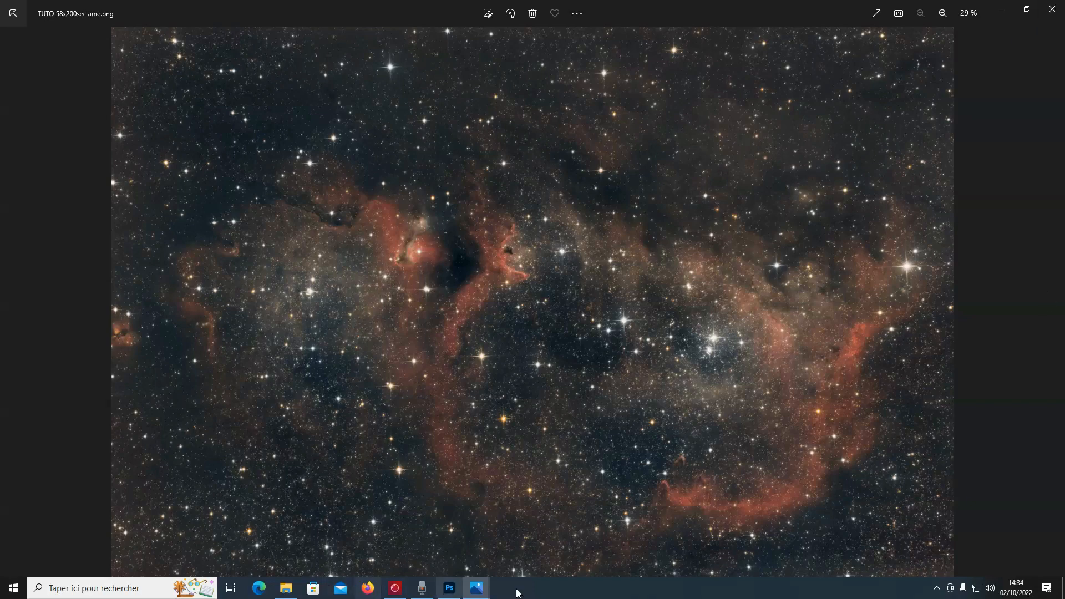
Switch back to the layered TUTO 58x200sec ame.psd document in Photoshop
click(450, 591)
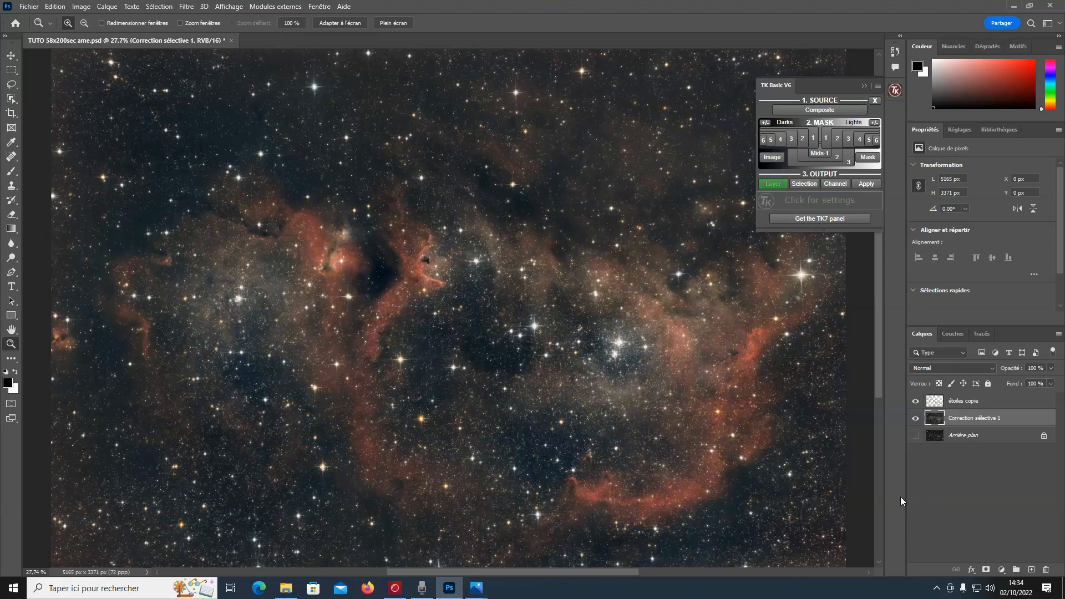
click(402, 592)
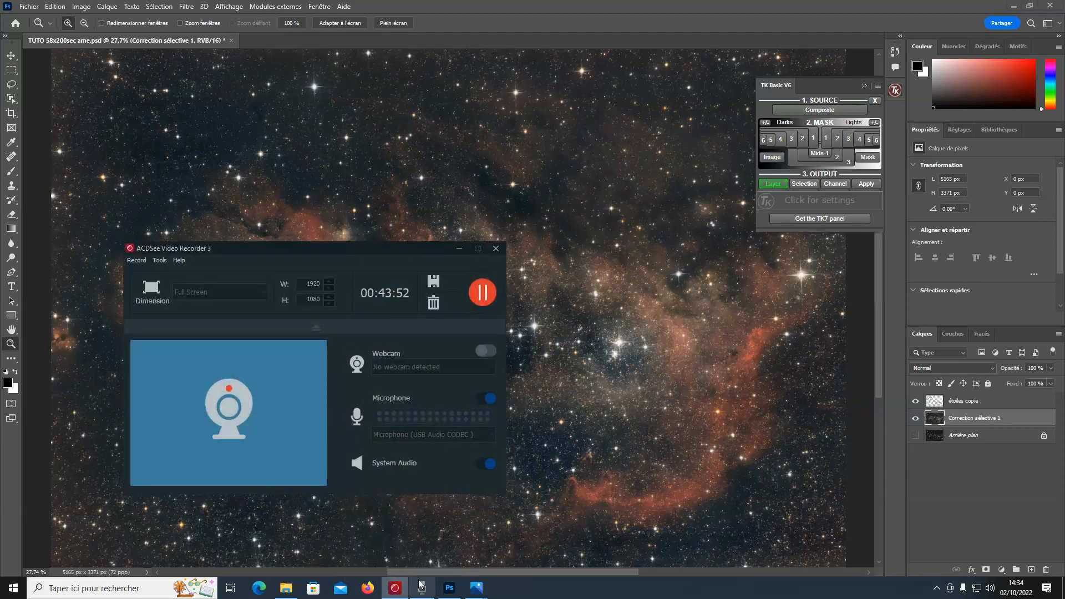